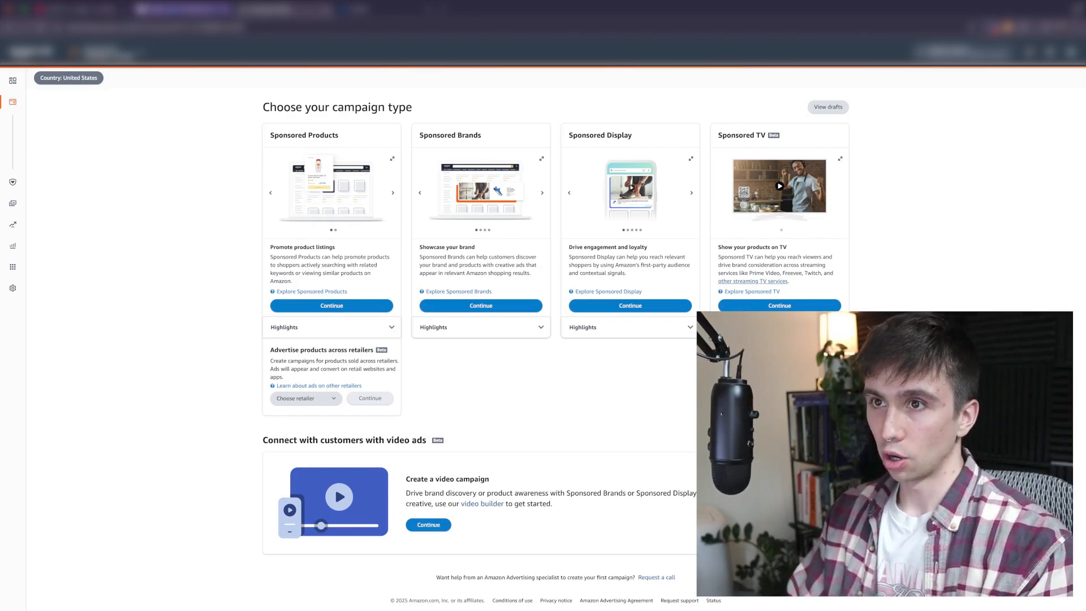
# Step: Switch to the Amazon search results for "heat gun for crafting" and close the YouTube page
pyautogui.click(182, 10)
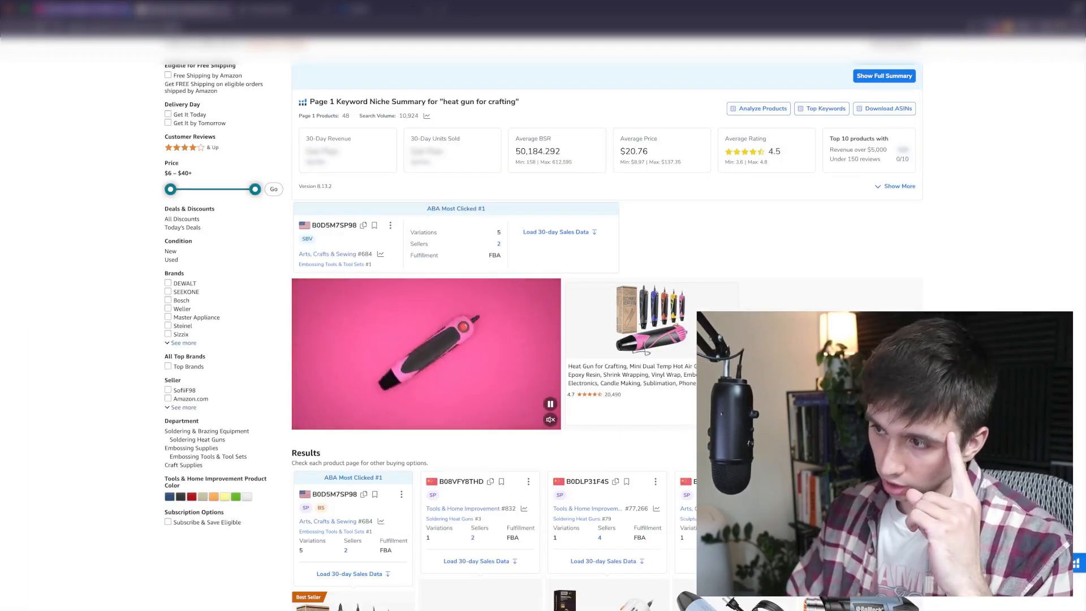
pyautogui.scroll(-5, 584, 165)
pyautogui.scroll(-1, 585, 166)
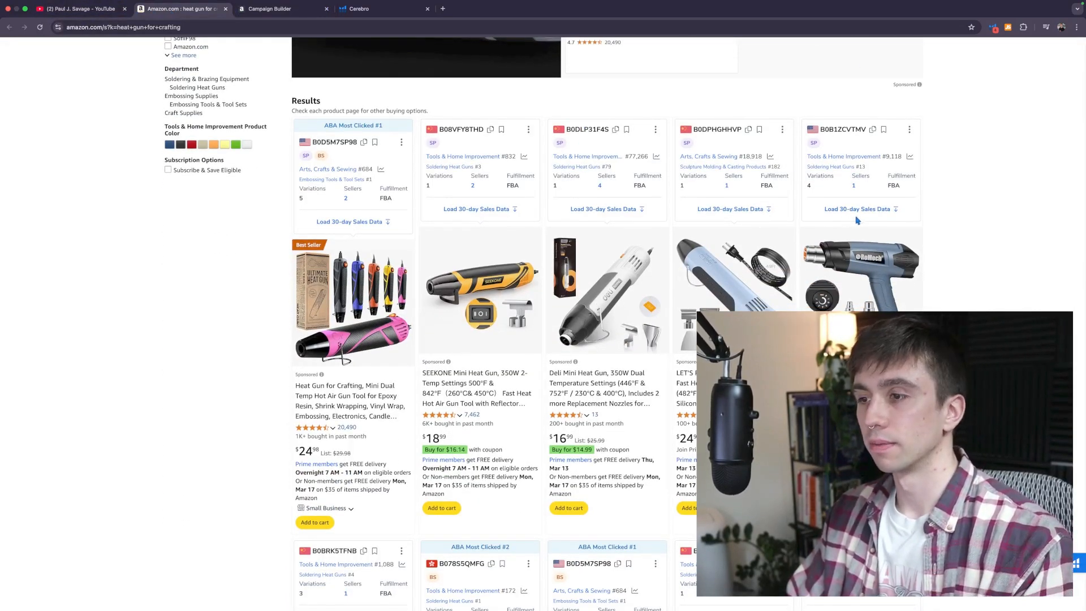
pyautogui.scroll(-2, 917, 250)
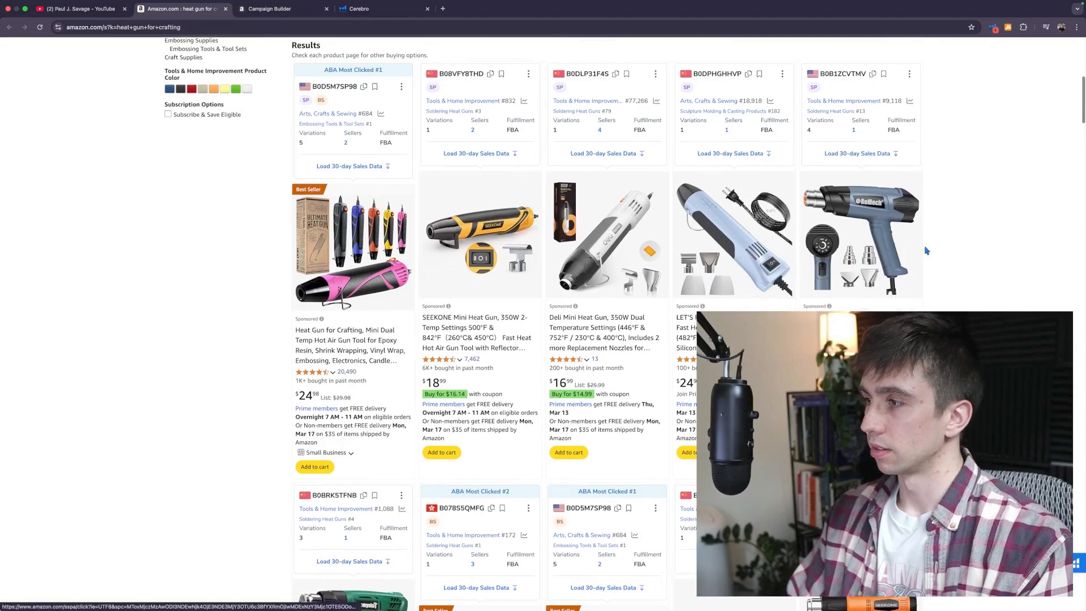
pyautogui.scroll(-1, 927, 251)
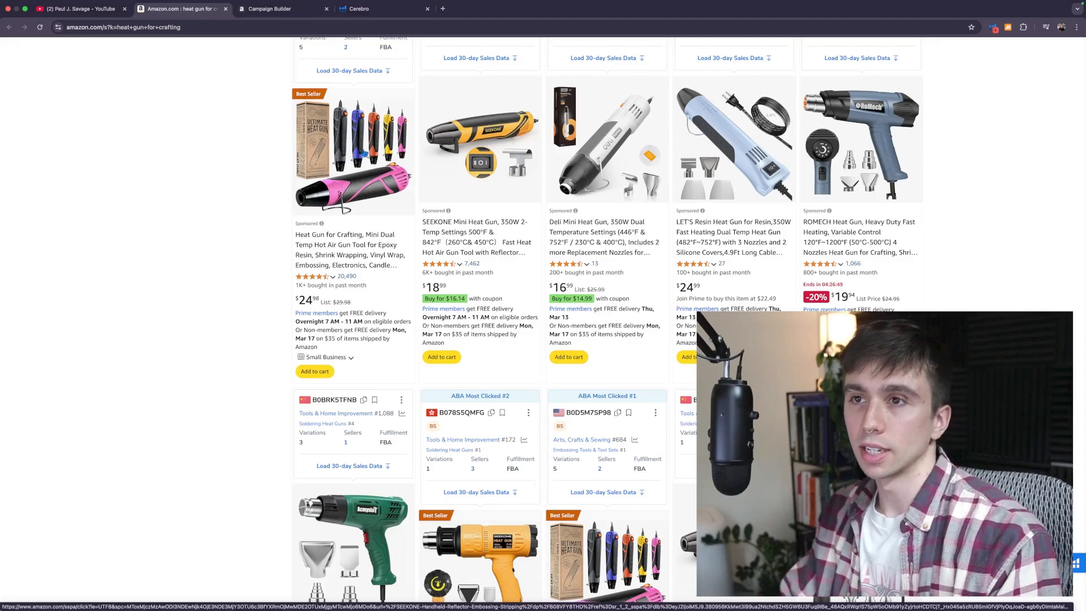
pyautogui.click(124, 9)
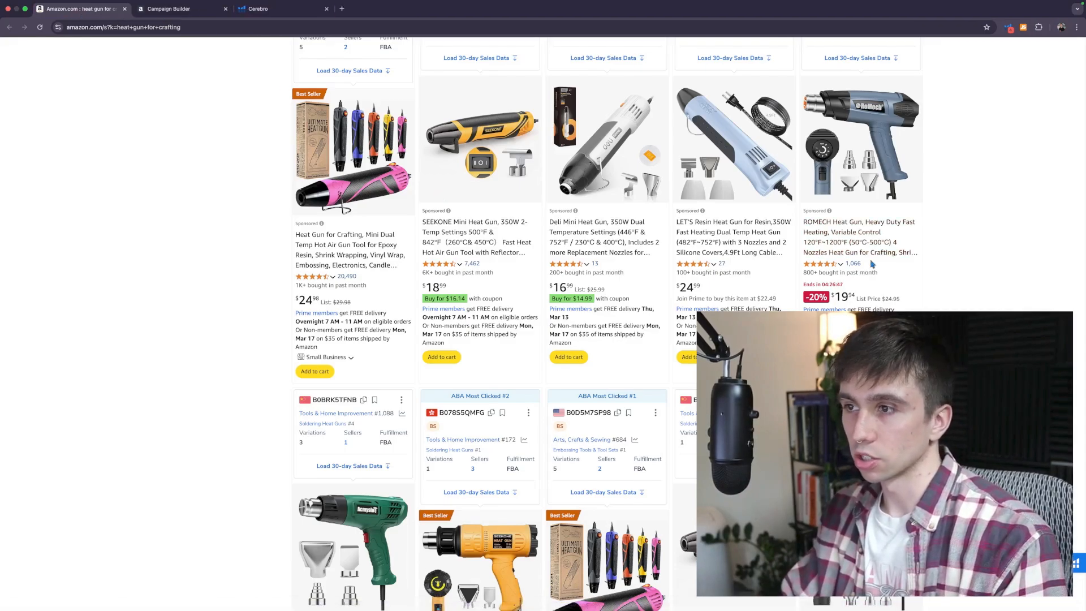
pyautogui.scroll(15, 995, 276)
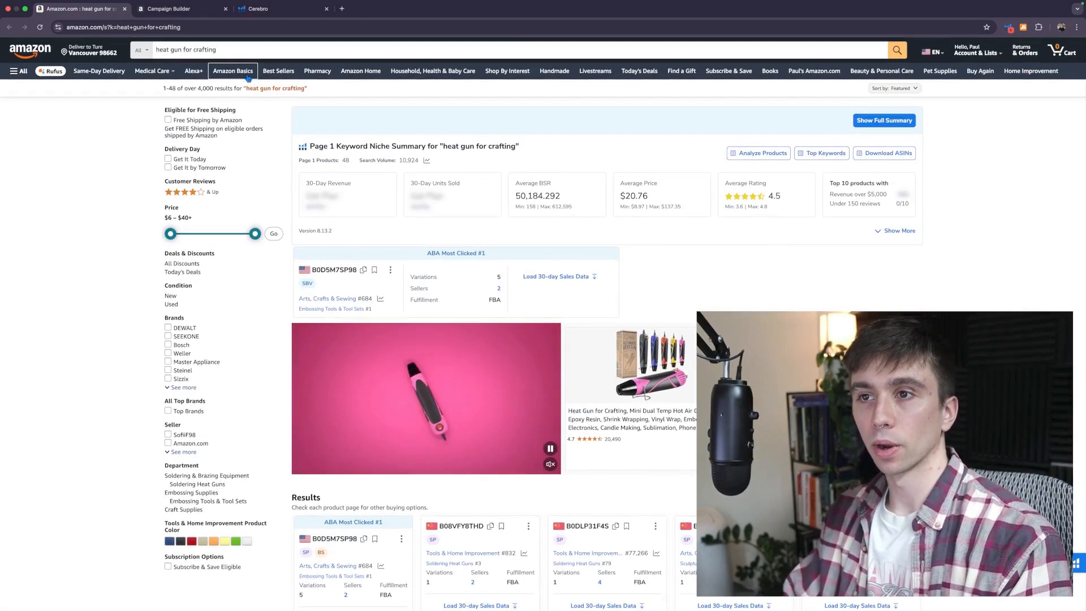
# Step: Examine the sponsored and organic heat gun listings on the first page of the Amazon results
pyautogui.click(168, 51)
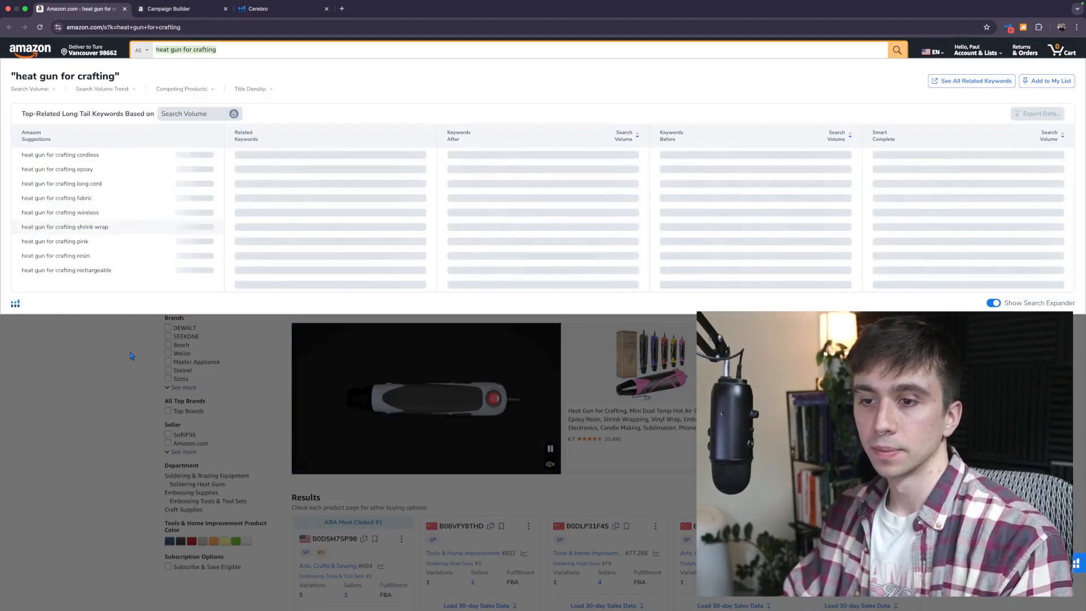
pyautogui.click(126, 380)
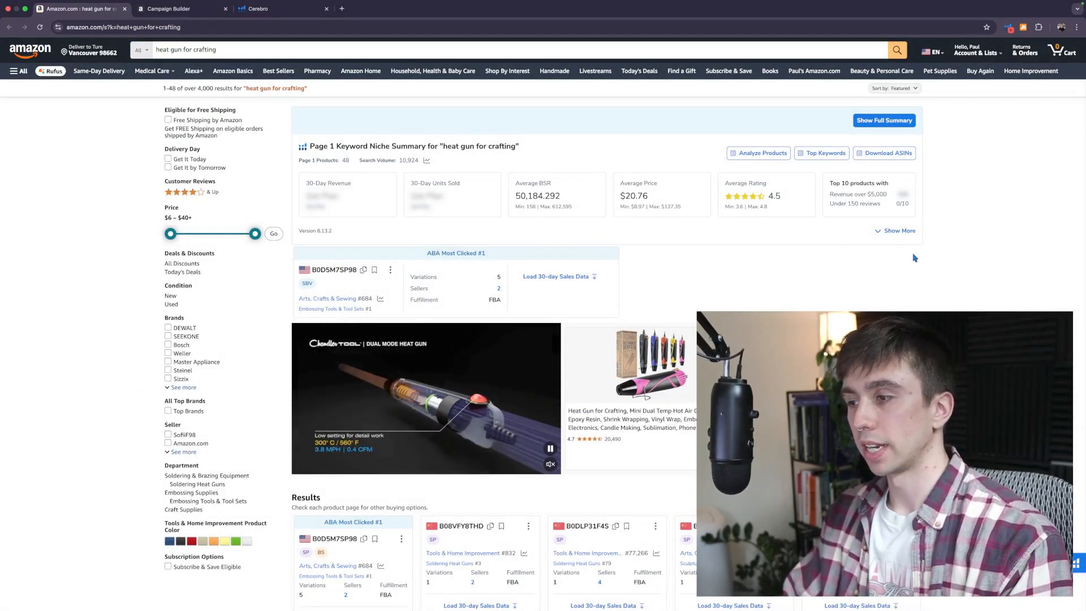
pyautogui.scroll(-7, 915, 258)
pyautogui.scroll(-3, 915, 258)
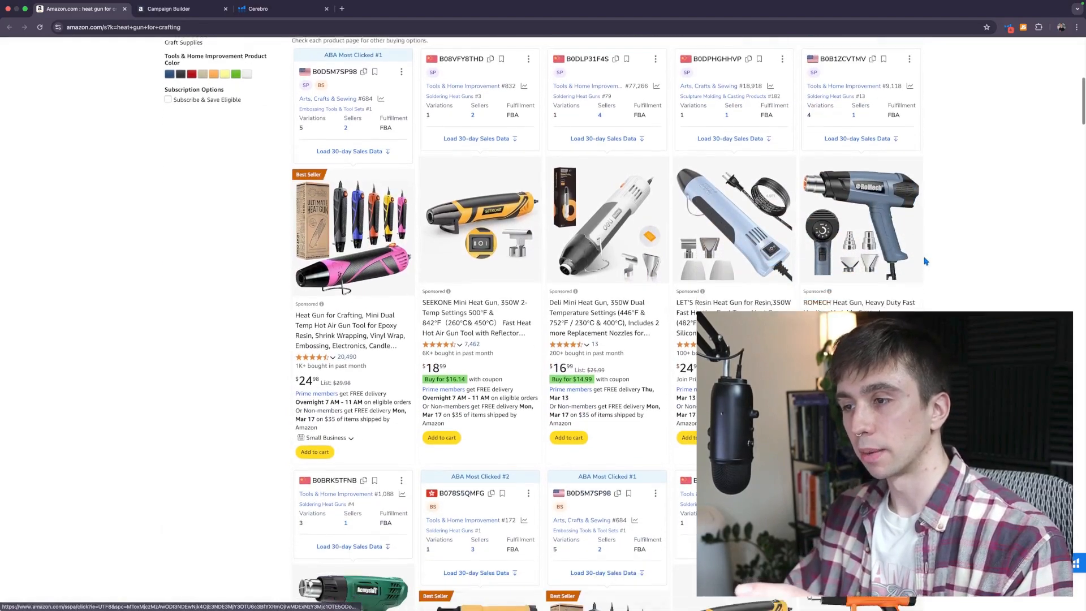
pyautogui.scroll(-1, 925, 263)
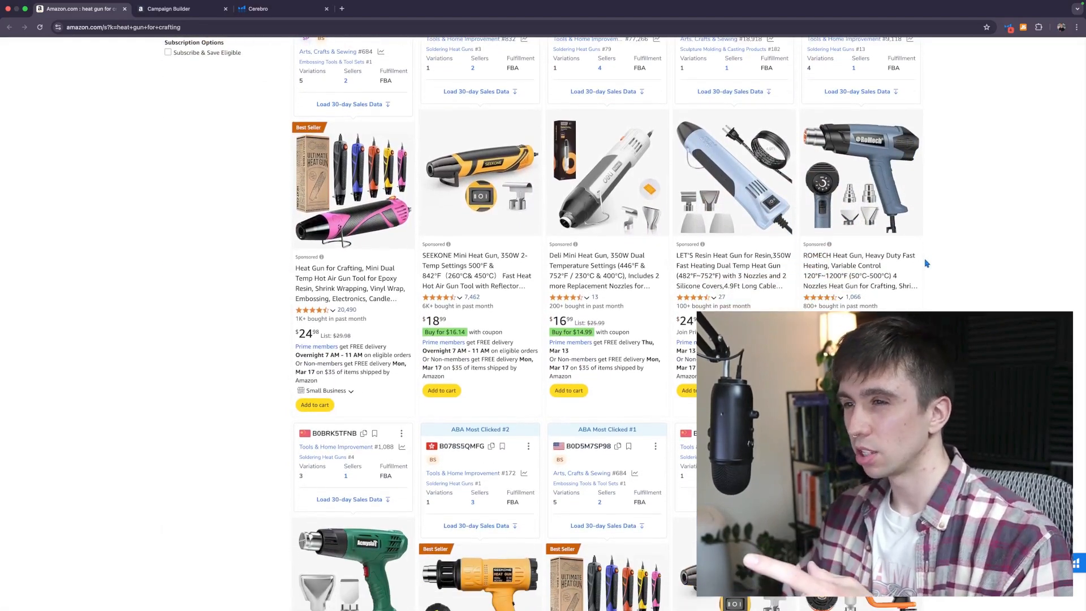
pyautogui.scroll(2, 930, 262)
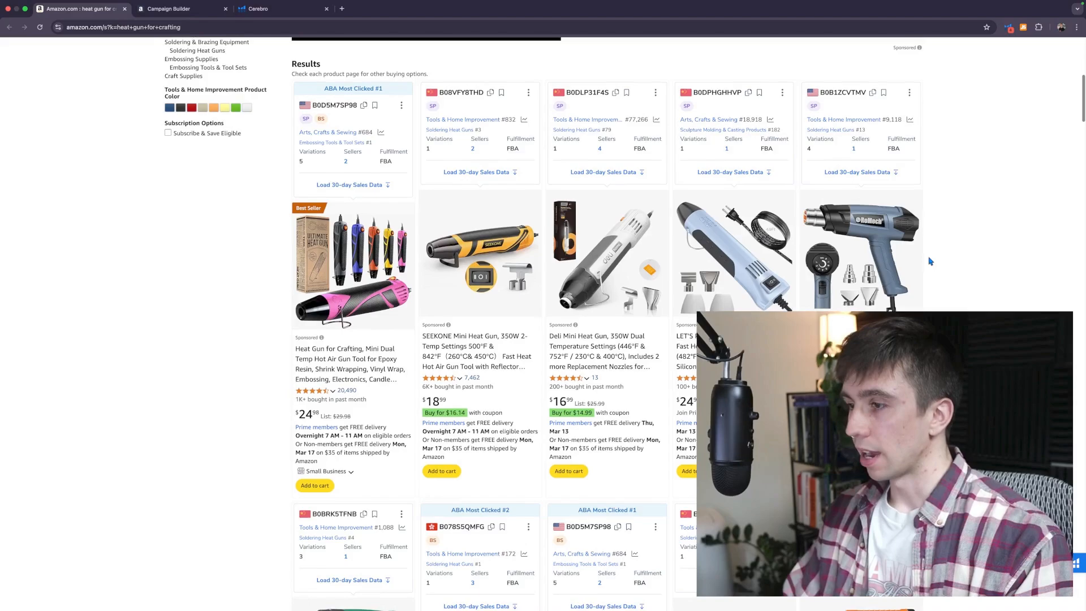
pyautogui.scroll(-5, 962, 249)
pyautogui.scroll(10, 962, 252)
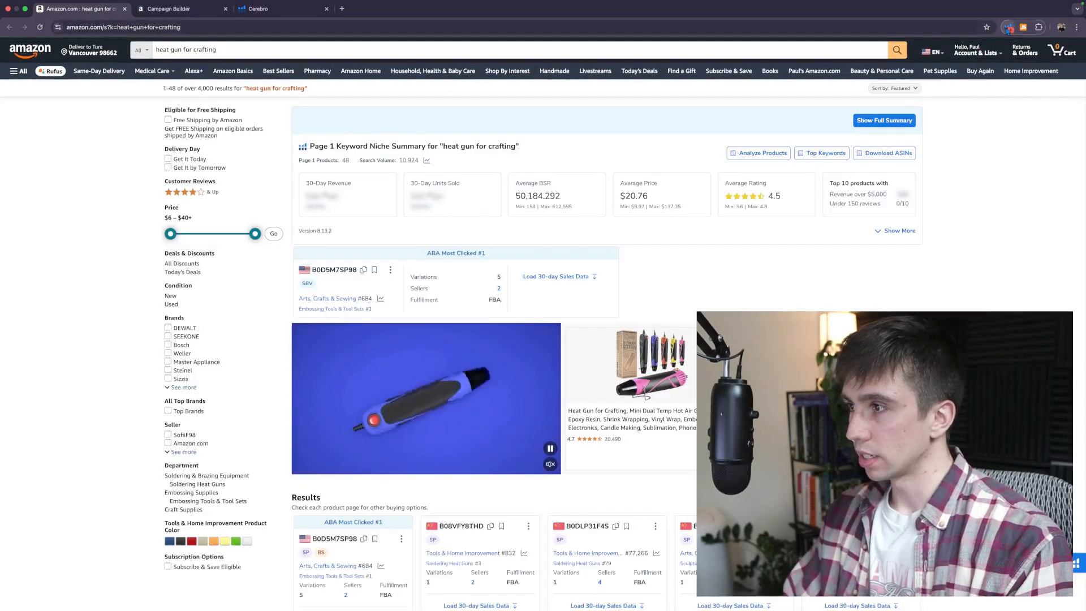
# Step: Analyze the page-one products with Xray and compare their parent-level revenue and ASIN revenue
pyautogui.click(759, 153)
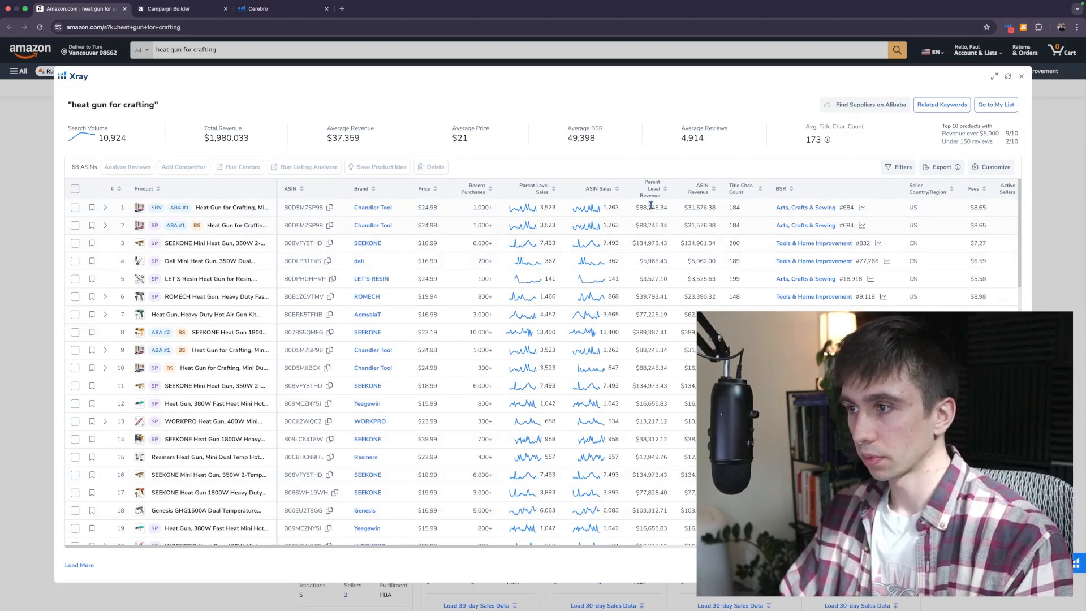
pyautogui.click(650, 187)
pyautogui.scroll(10, 640, 210)
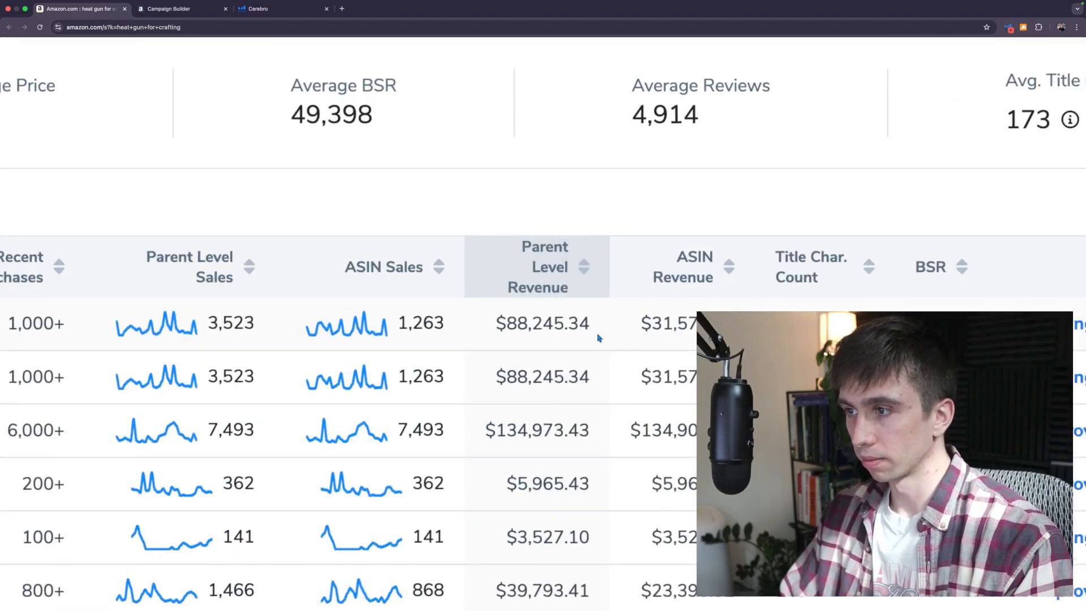
pyautogui.scroll(-3, 651, 210)
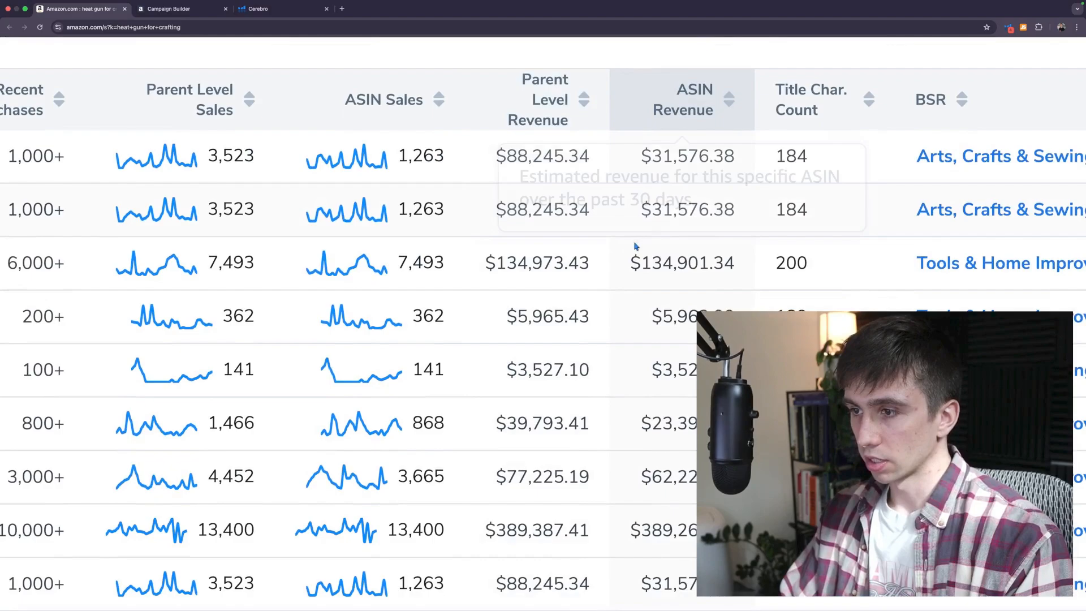
pyautogui.scroll(-1, 636, 247)
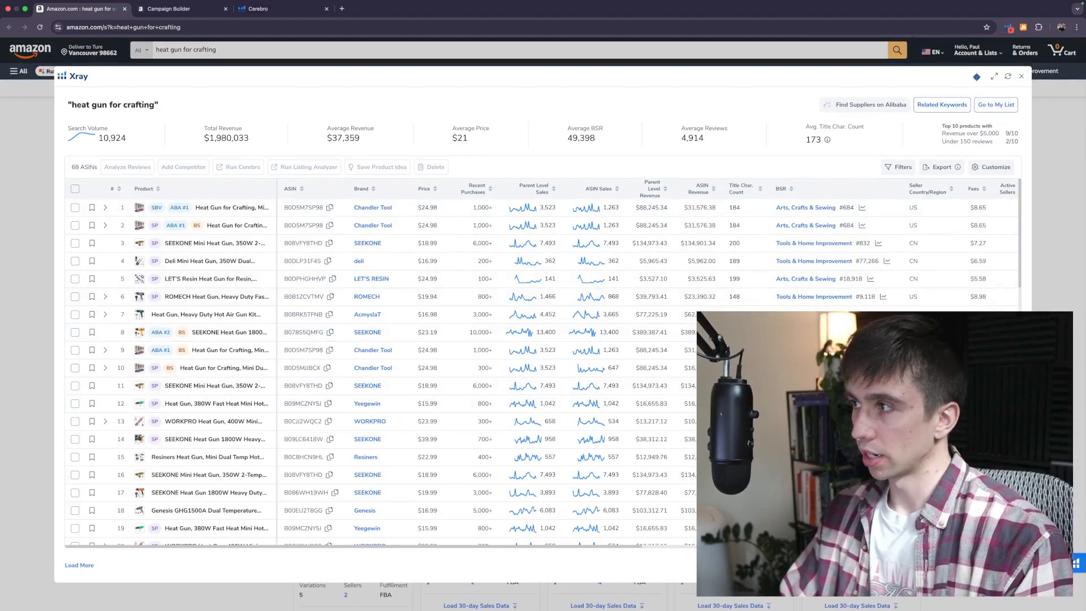
pyautogui.moveTo(968, 69); pyautogui.dragTo(964, 66)
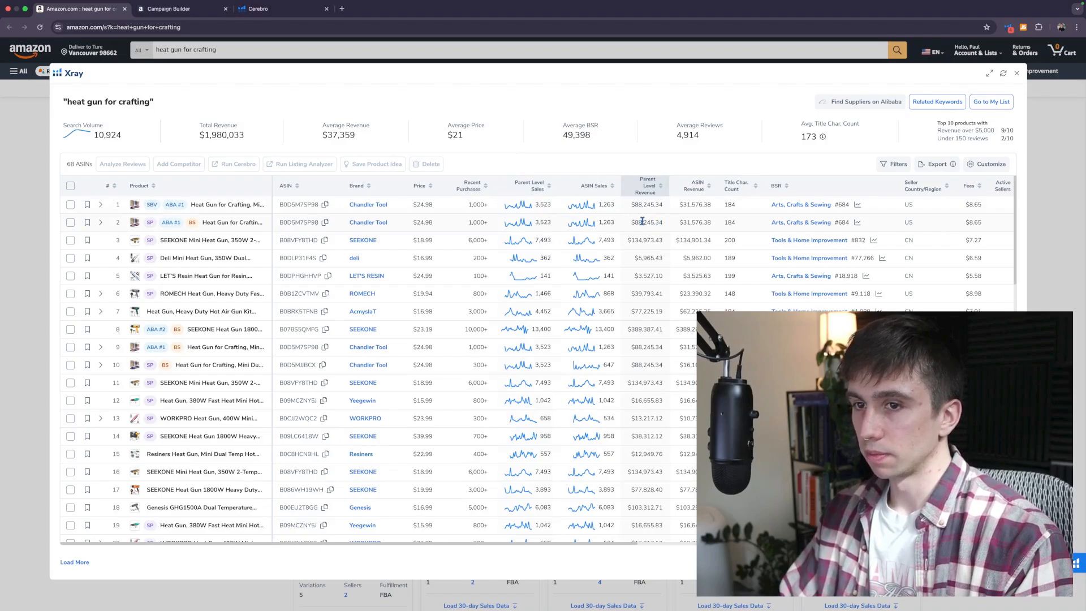
# Step: Select the sponsored Chandler Tool heat gun for crafting in row 2 of the Xray list
pyautogui.scroll(5, 74, 225)
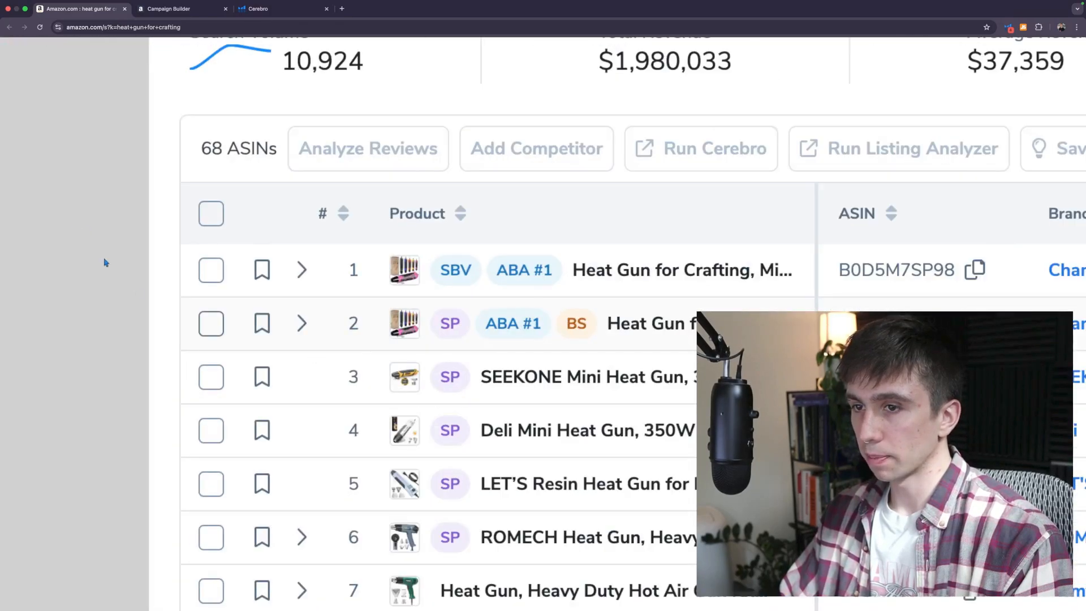
pyautogui.click(221, 333)
pyautogui.scroll(-10, 227, 332)
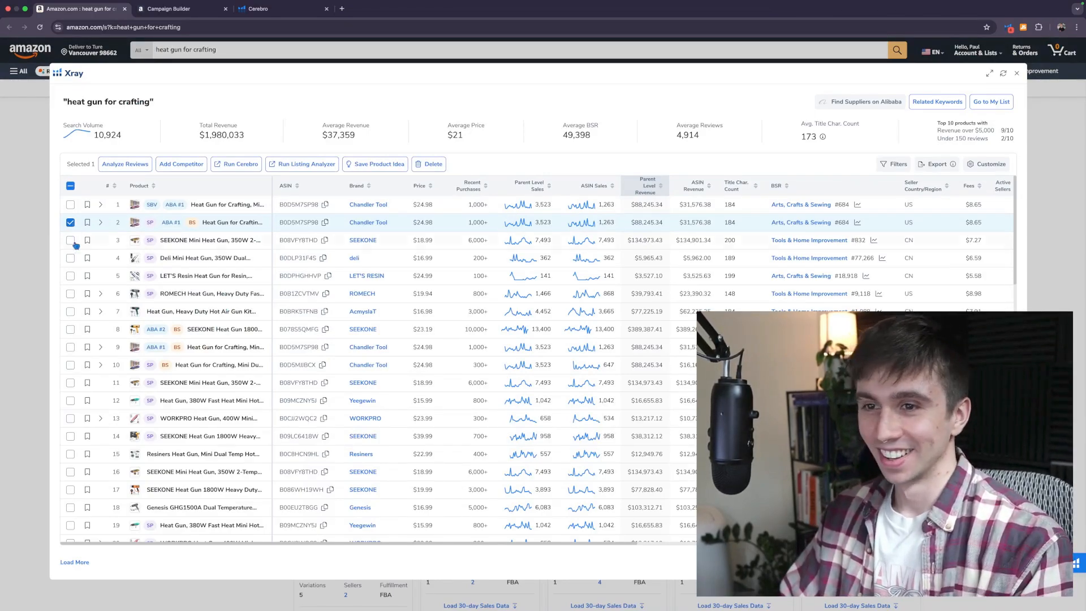
pyautogui.scroll(-1, 79, 252)
pyautogui.scroll(1, 79, 254)
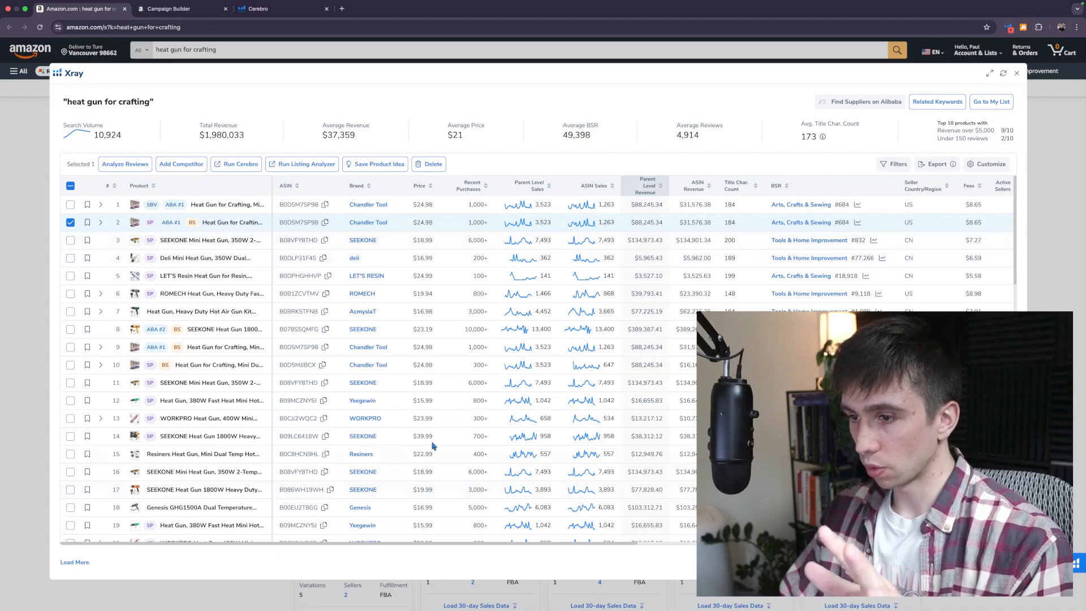
# Step: Check the price and picture of the SEEKONE 1800W heat gun kit in row 14, and add it to the selection
pyautogui.moveTo(443, 434); pyautogui.dragTo(392, 437)
pyautogui.click(450, 440)
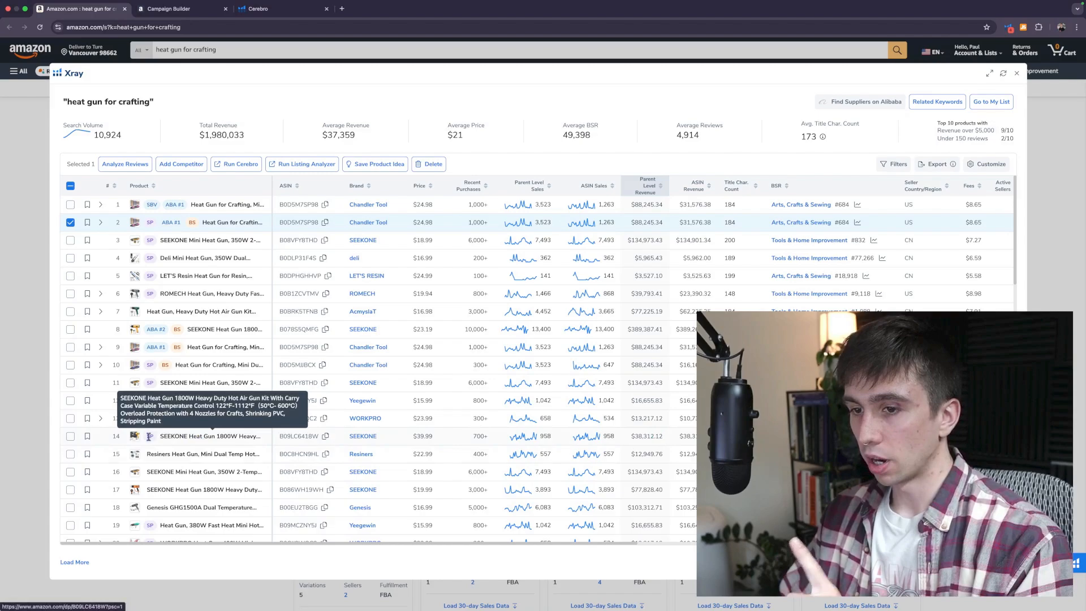
pyautogui.moveTo(135, 440)
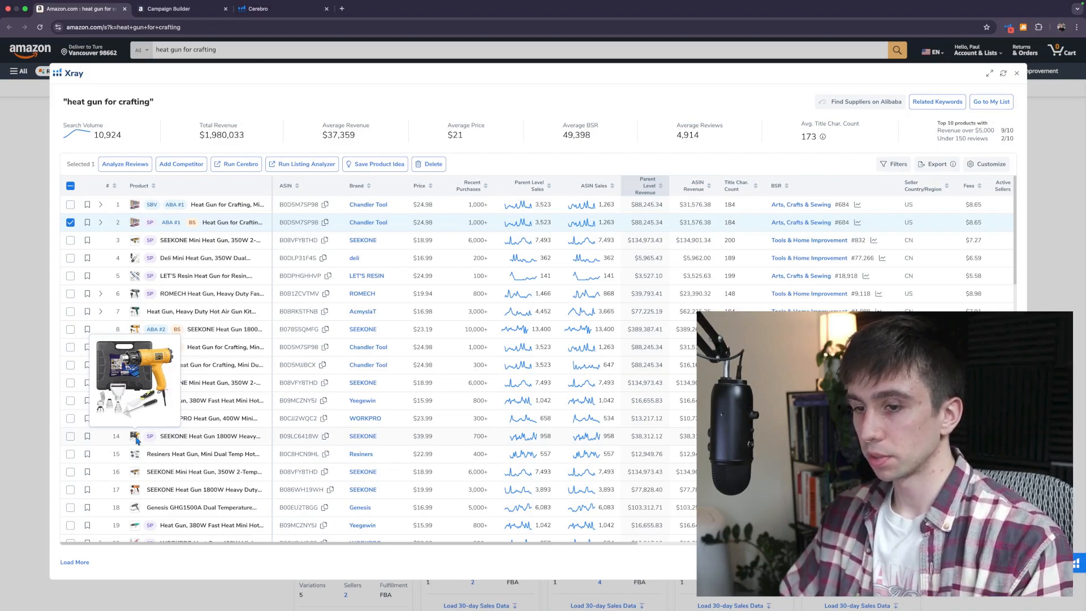
pyautogui.click(71, 436)
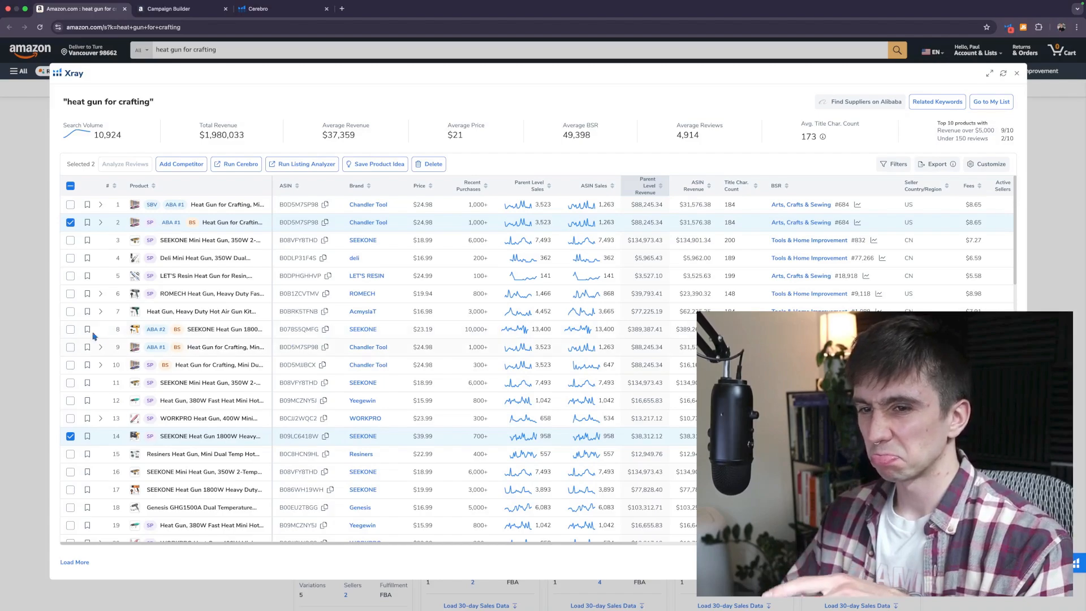
# Step: Add the SEEKONE 1800W heat gun in row 8 and the SEEKONE 350W mini heat gun in row 3 to the selection
pyautogui.click(70, 330)
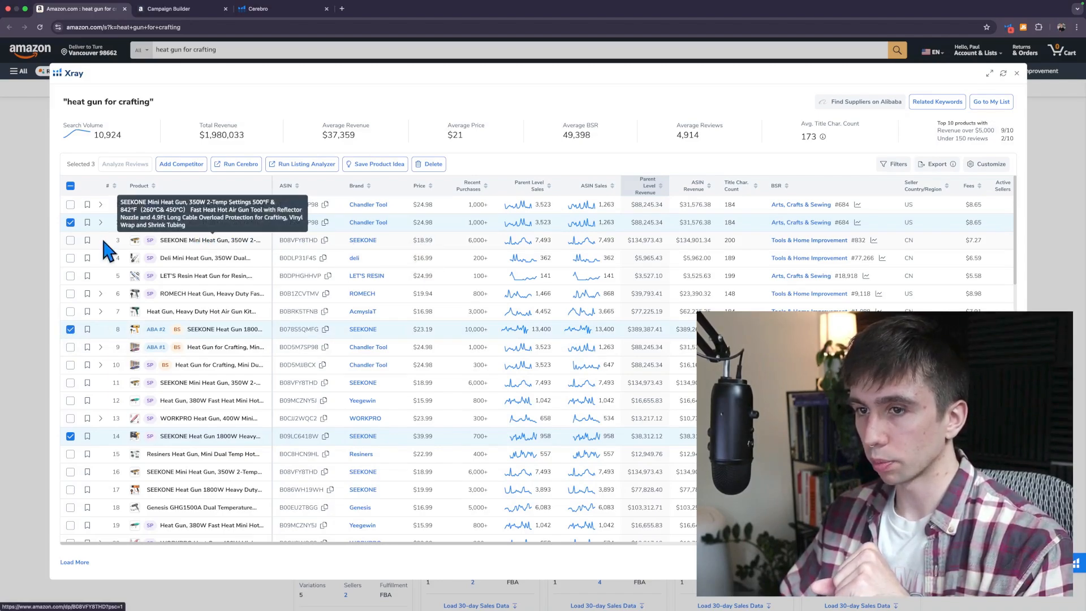
pyautogui.moveTo(137, 244)
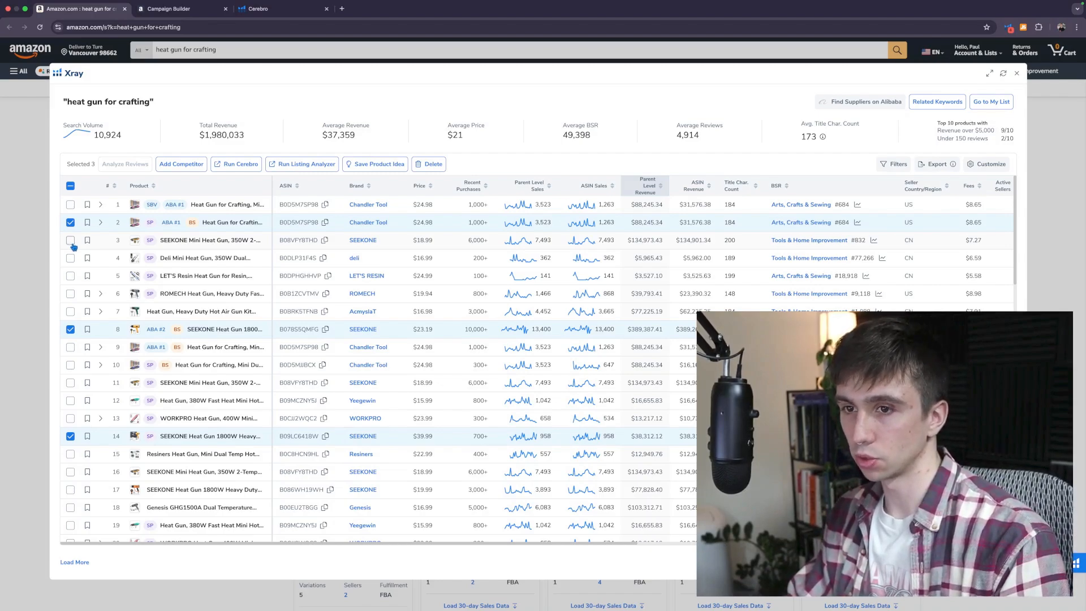
pyautogui.click(71, 243)
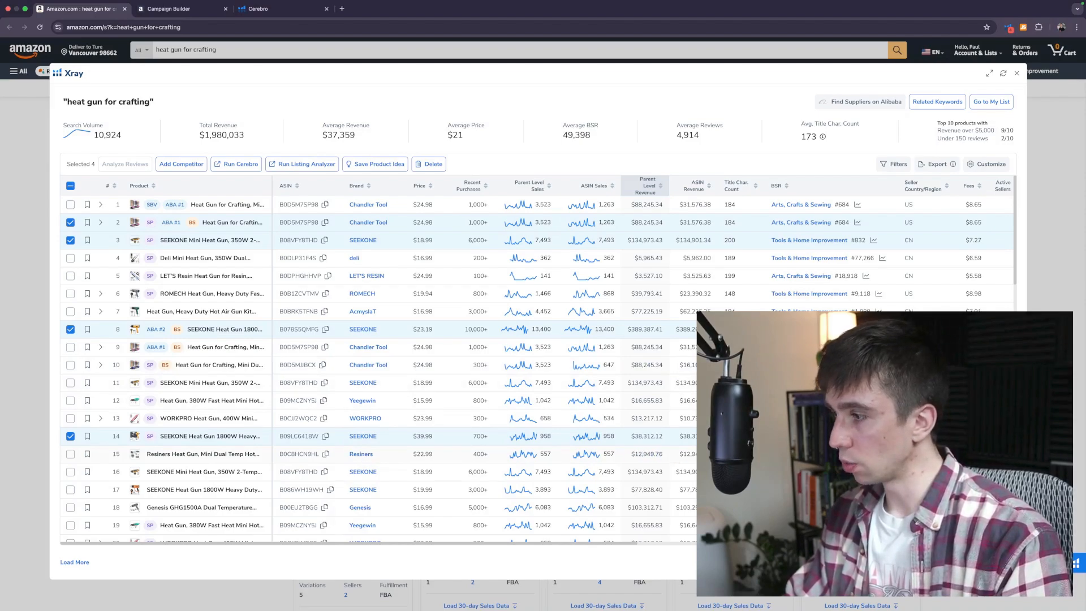
# Step: Look through the remaining competitors and add the Resiners mini dual temp heat gun in row 15 to the selection
pyautogui.hscroll(3, 394, 456)
pyautogui.hscroll(-3, 394, 455)
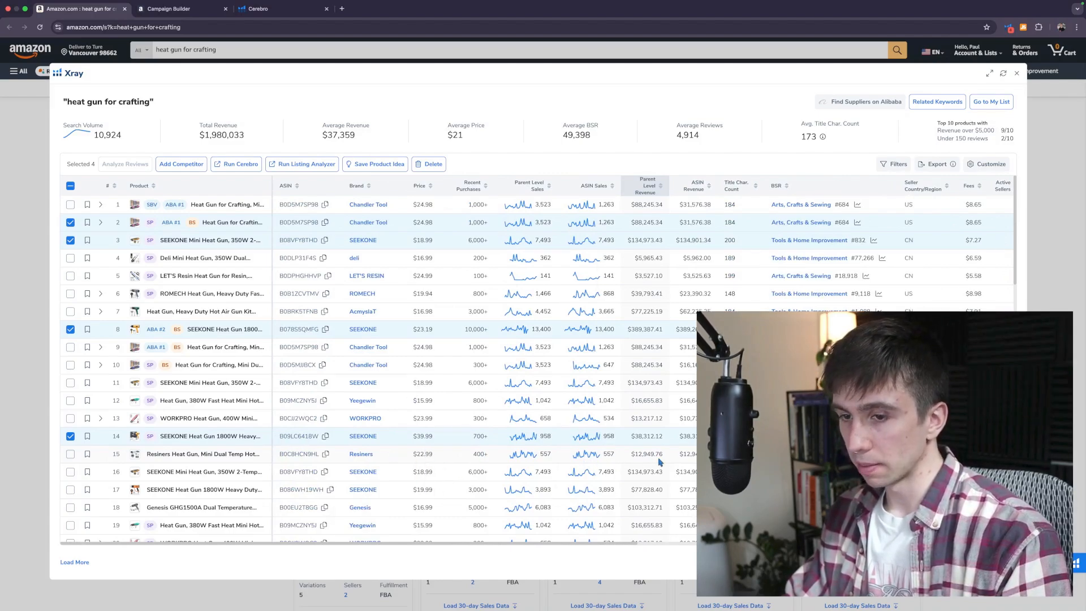
pyautogui.scroll(-1, 214, 457)
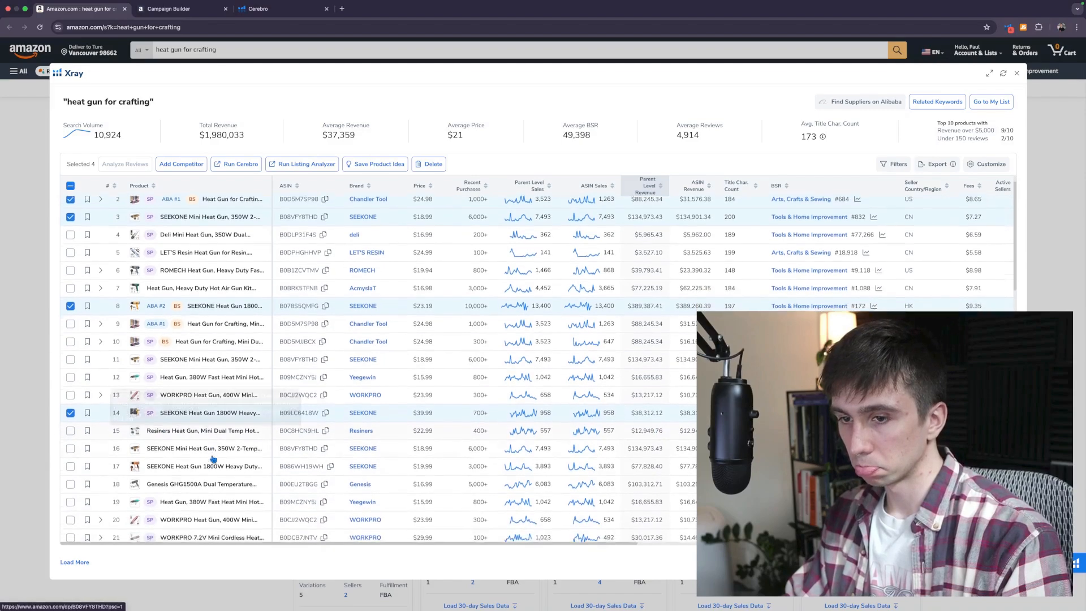
pyautogui.scroll(1, 214, 457)
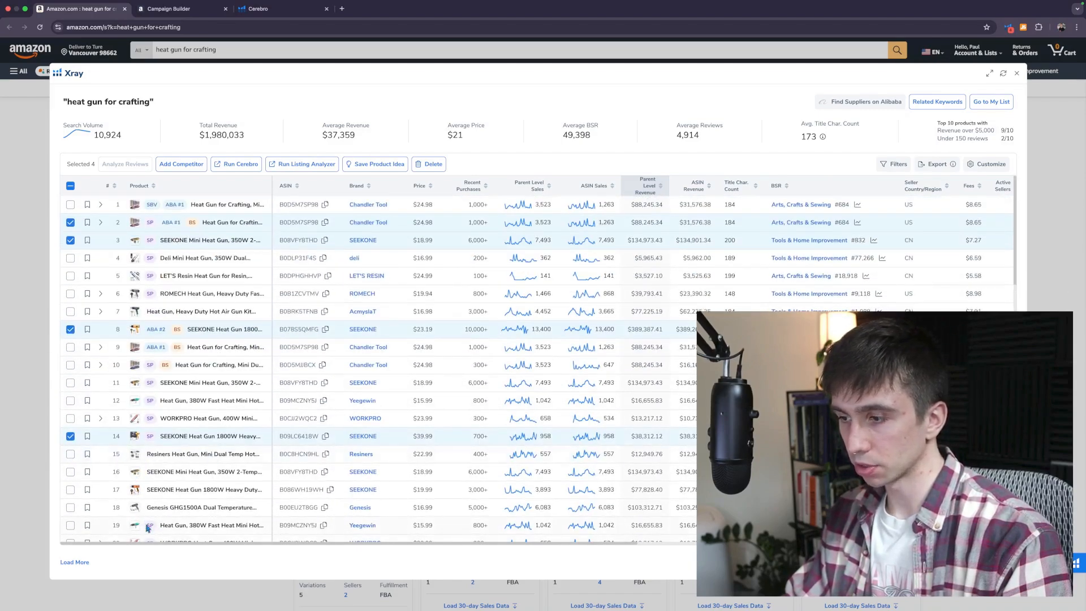
pyautogui.scroll(-1, 159, 450)
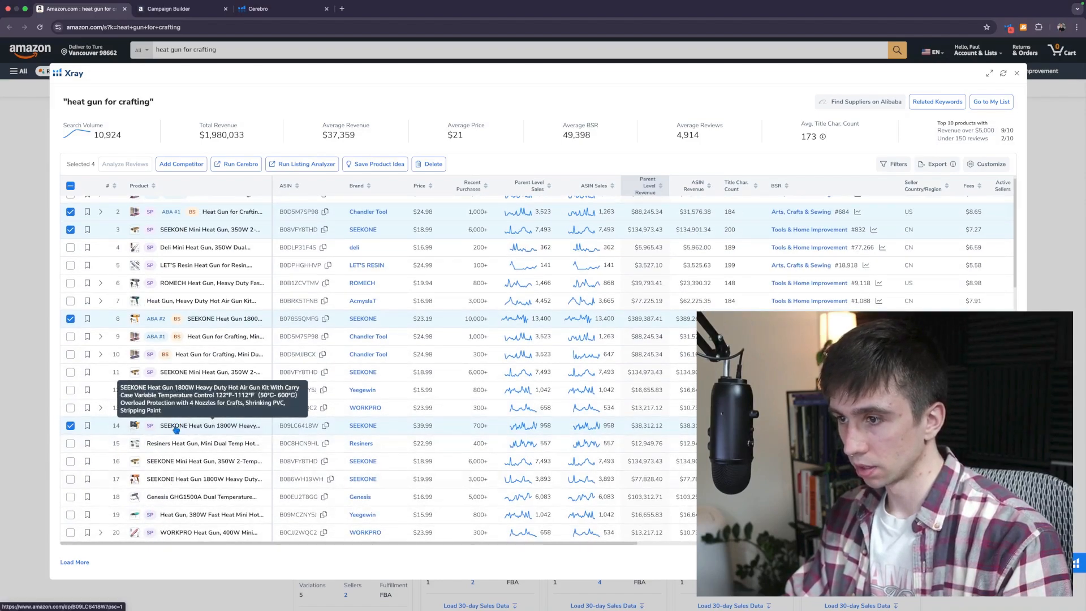
pyautogui.click(70, 444)
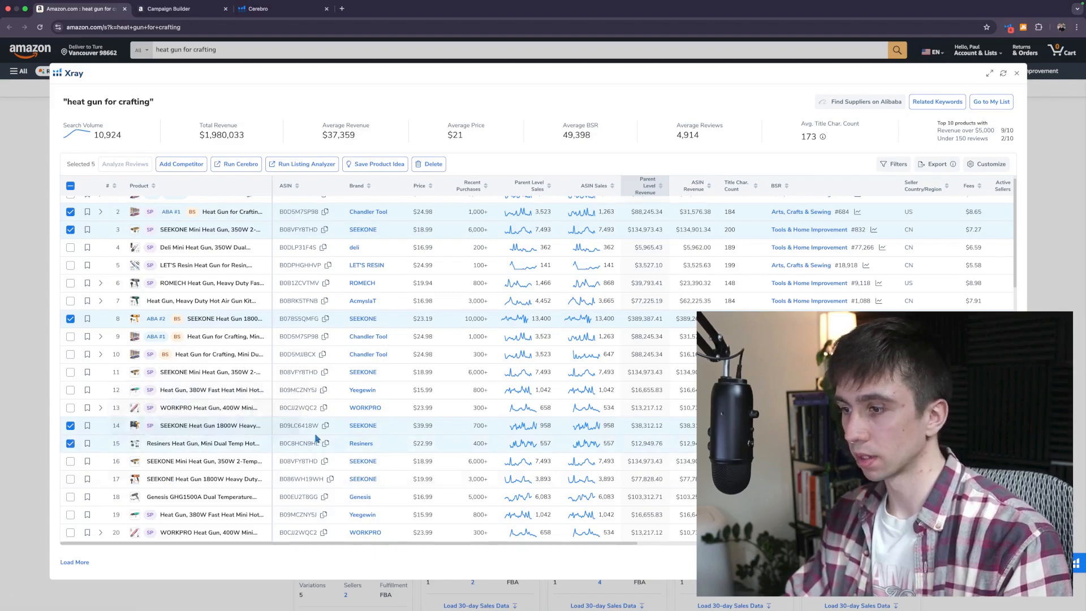
pyautogui.scroll(1, 315, 435)
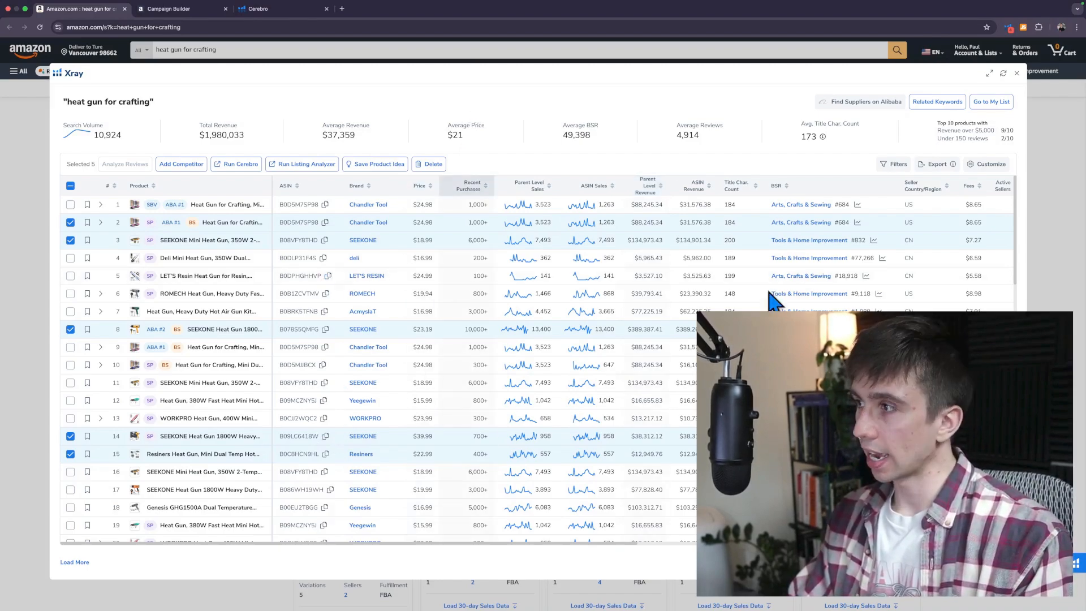
# Step: Search Google for "chrome web store" in a new browser tab
pyautogui.click(342, 8)
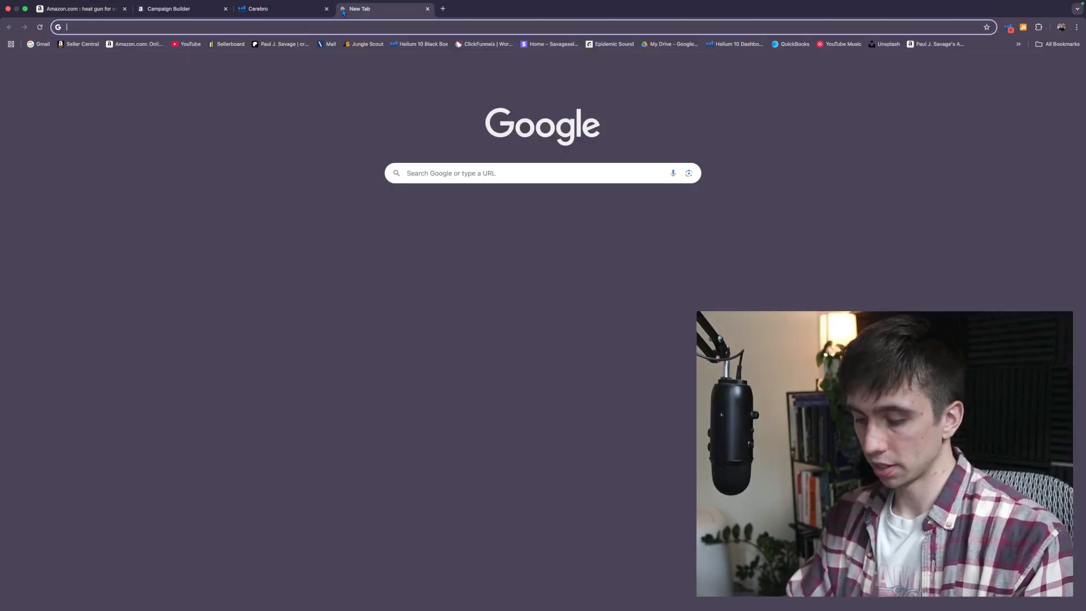
pyautogui.write('chrome web store')
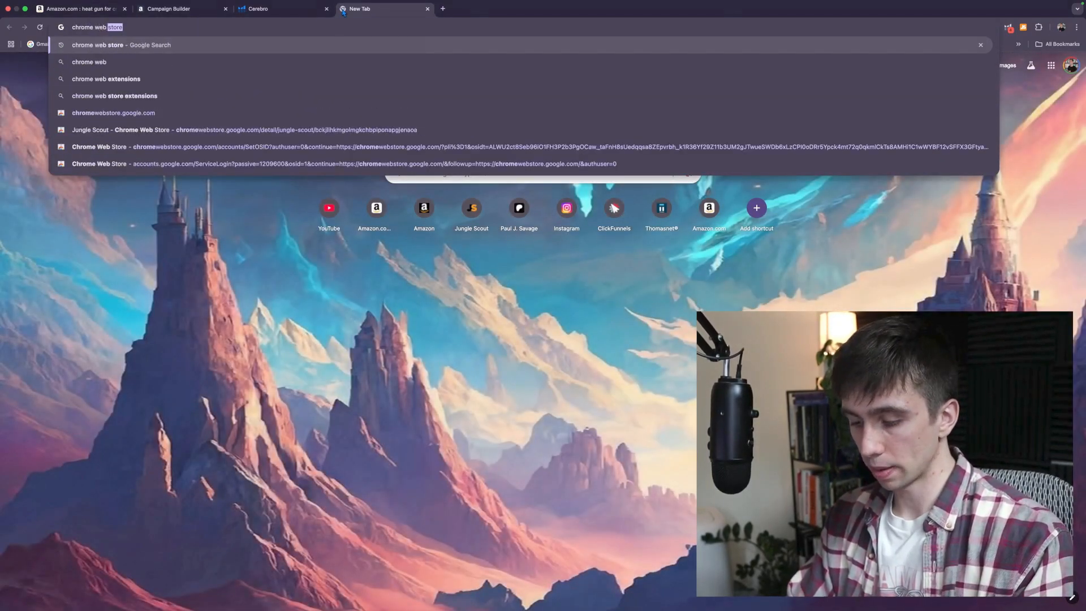
pyautogui.press('Return')
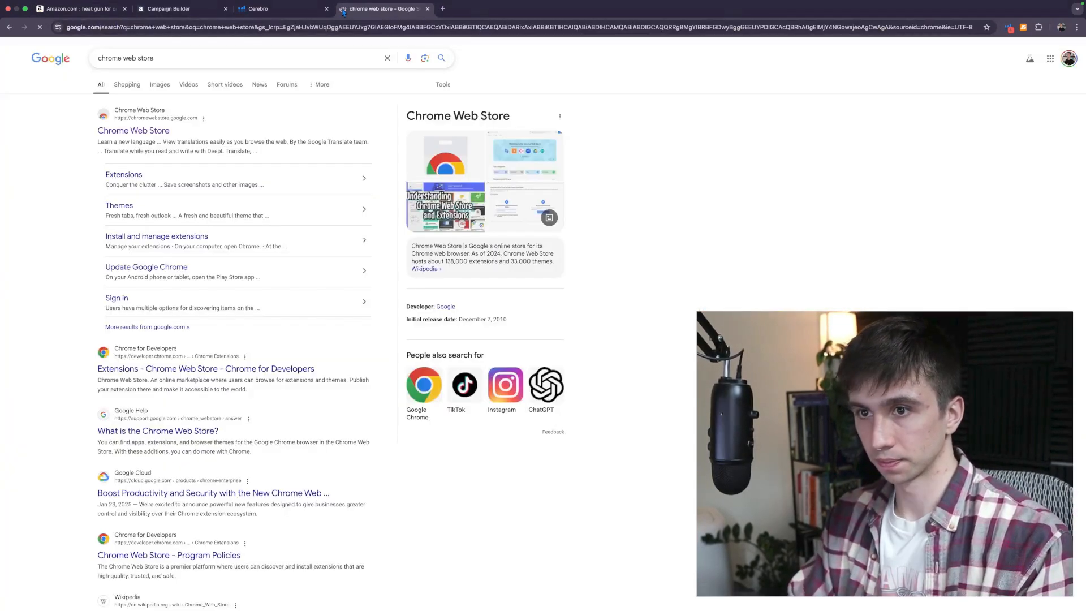
# Step: Open the Chrome Web Store, search it for "helium 10" and open the Helium 10 extension's page
pyautogui.click(143, 131)
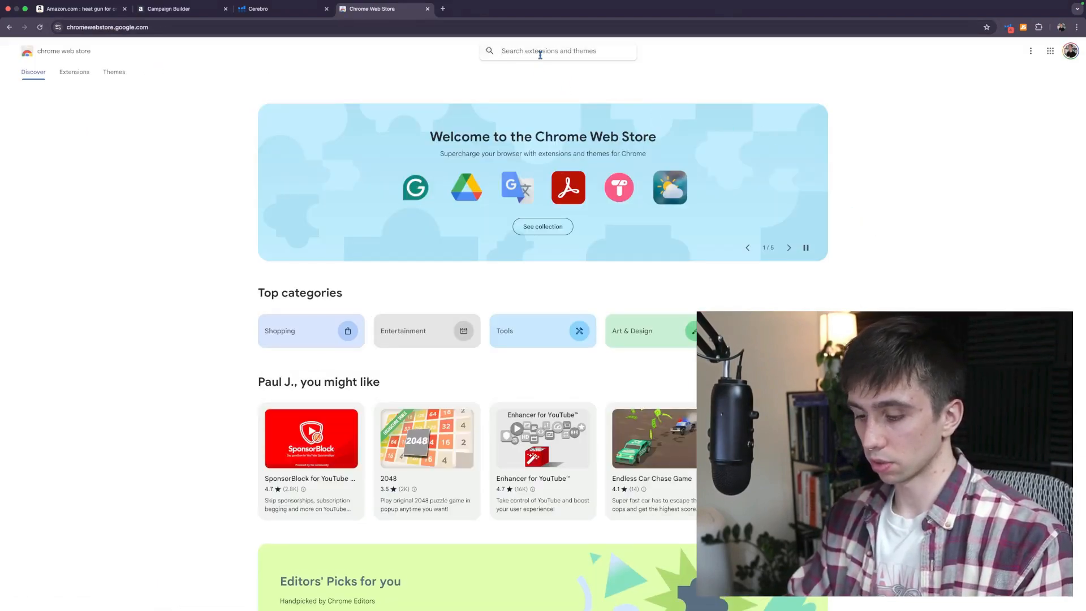
pyautogui.write('helium 10')
pyautogui.press('Return')
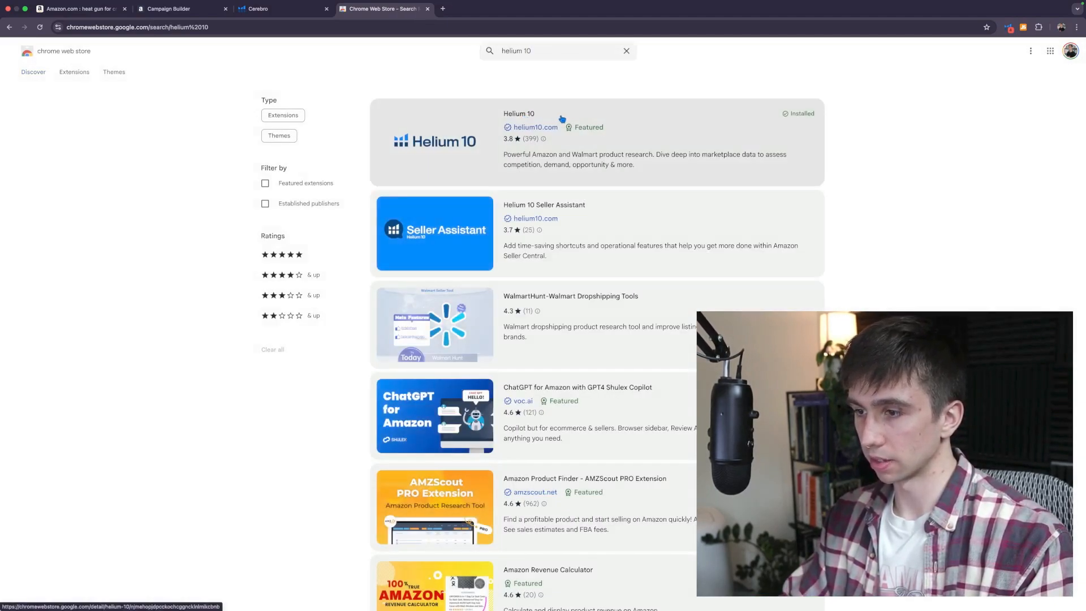
pyautogui.click(517, 114)
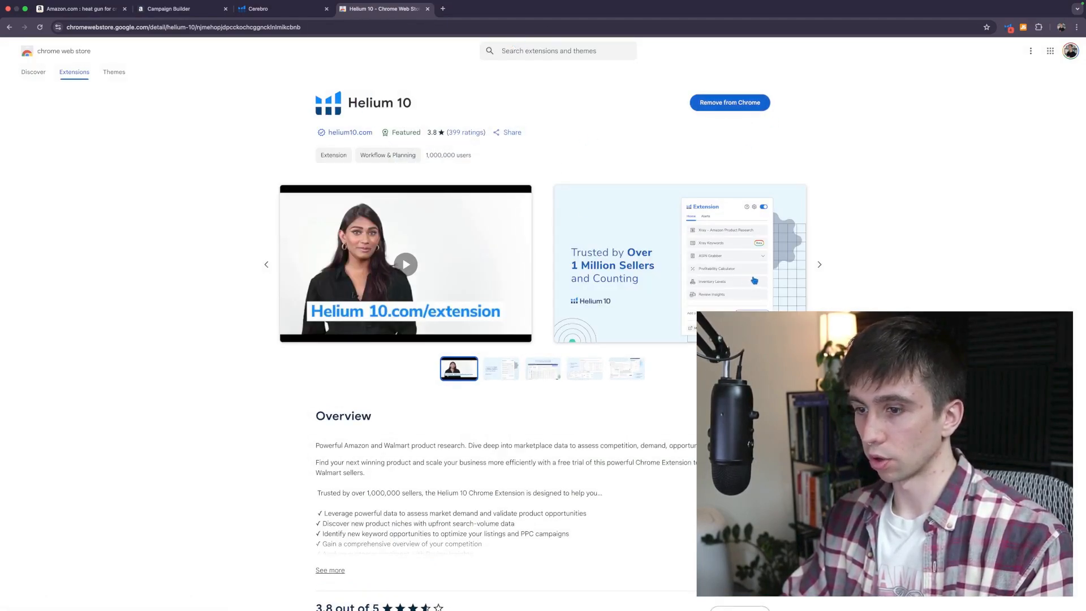
# Step: Return to the Xray results, run Cerebro on the five selected heat guns, and dismiss the webinar banner
pyautogui.click(300, 9)
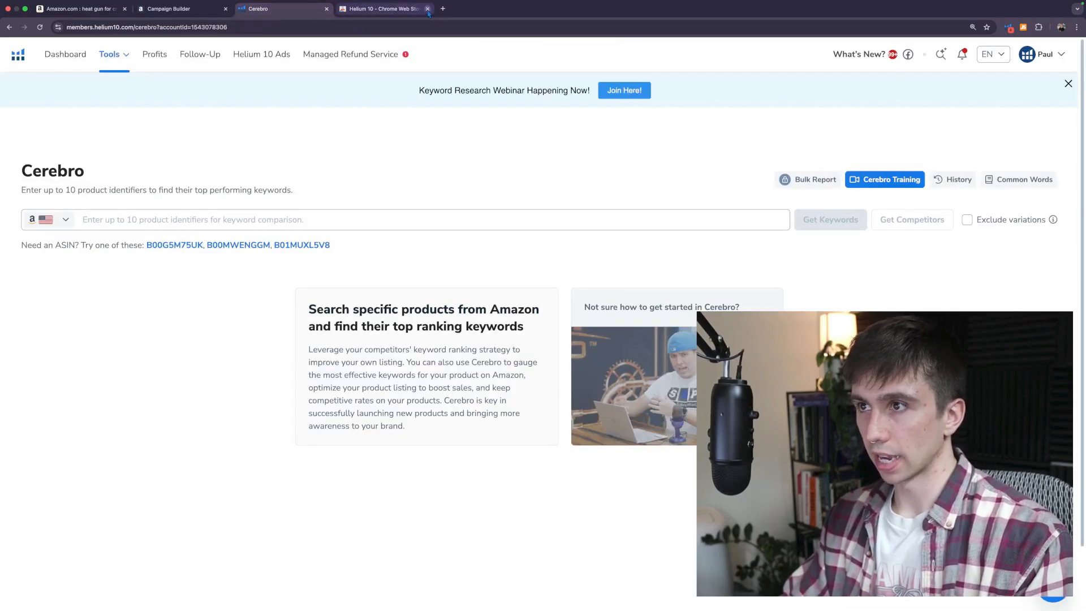
pyautogui.click(85, 8)
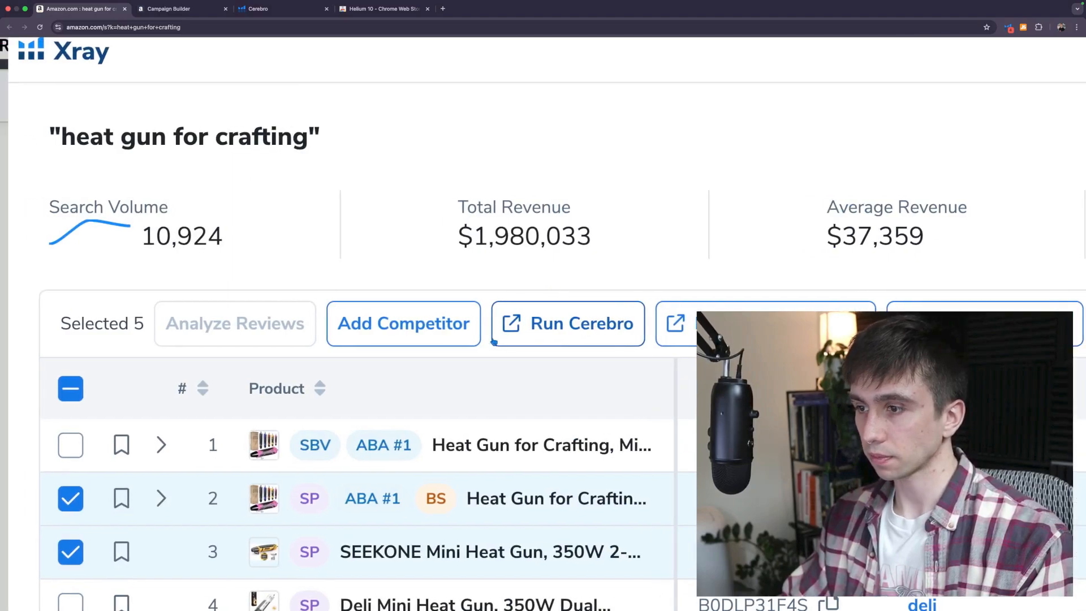
pyautogui.click(550, 329)
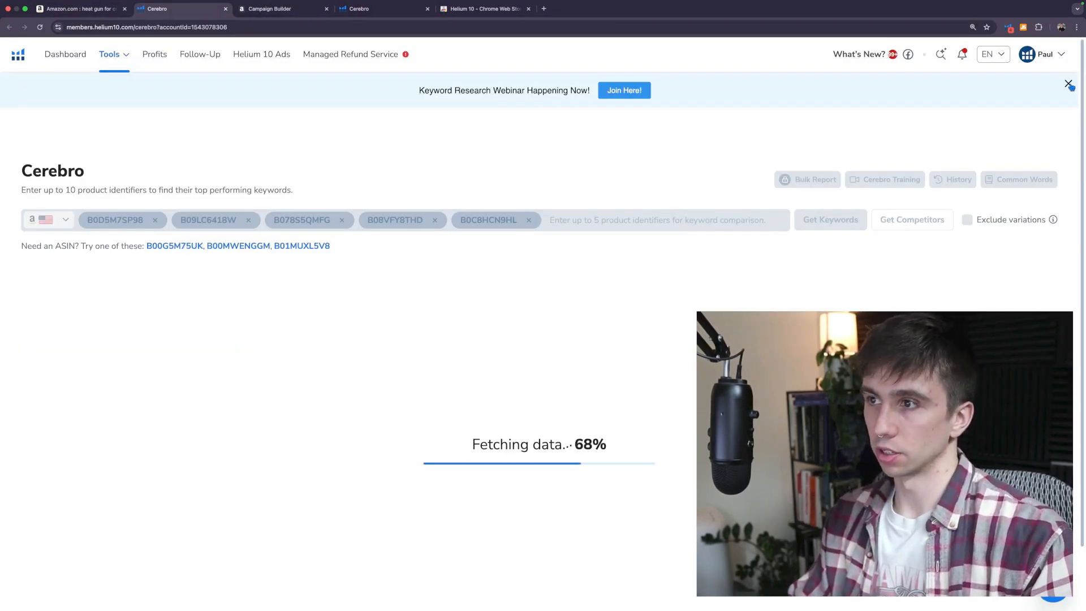
pyautogui.click(1069, 84)
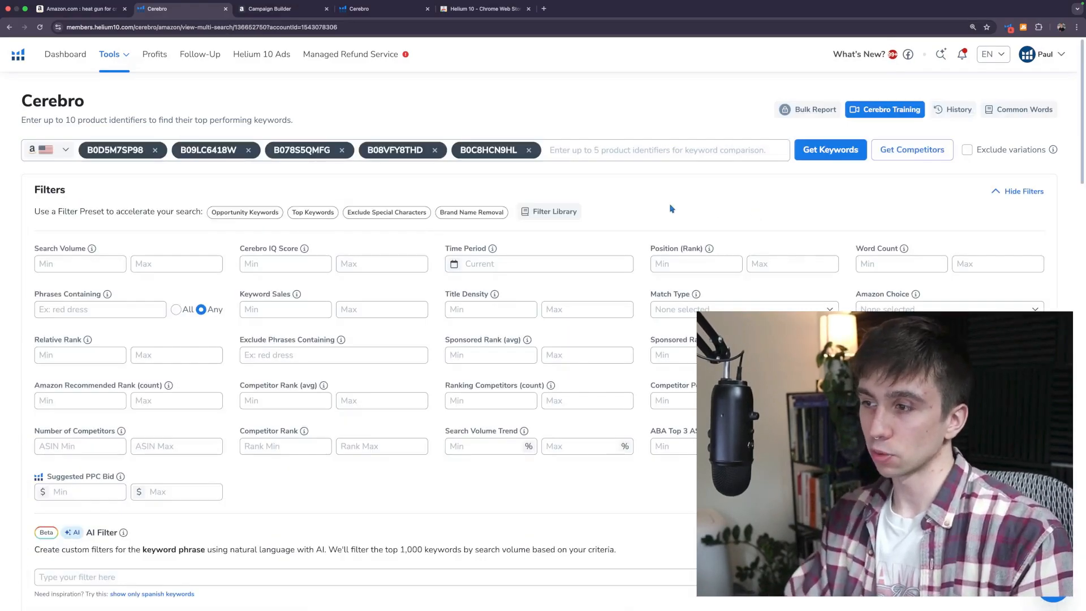
pyautogui.scroll(-2, 659, 211)
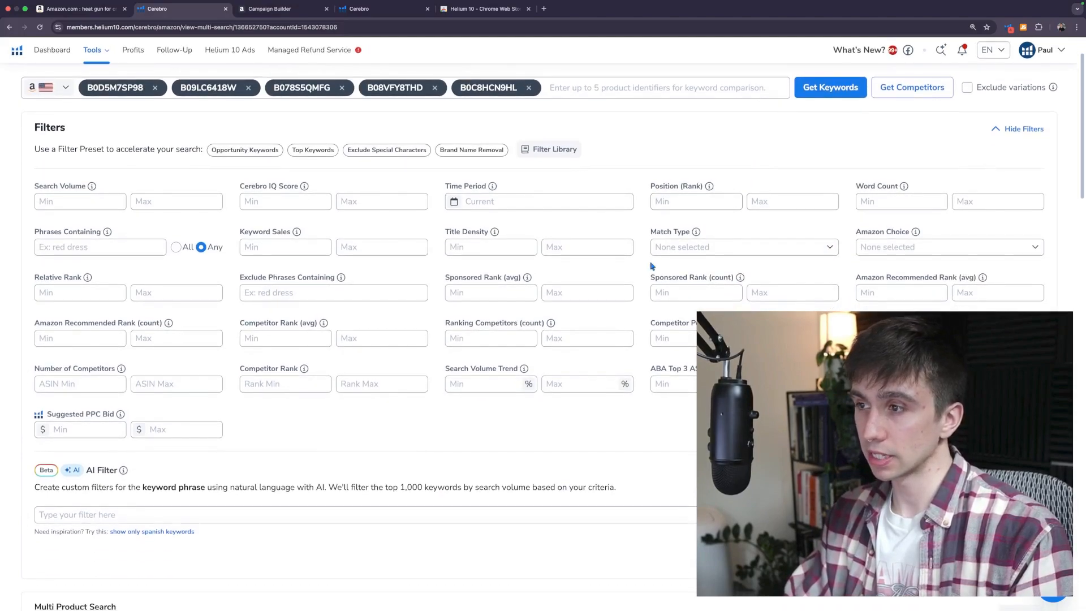
pyautogui.scroll(2, 652, 266)
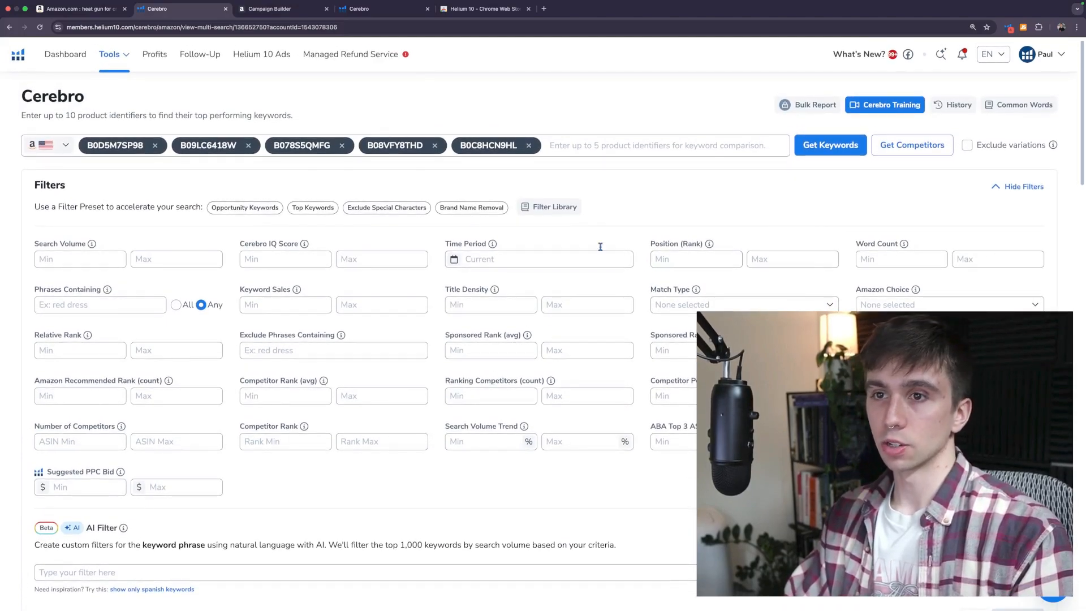
pyautogui.moveTo(24, 97); pyautogui.dragTo(107, 109)
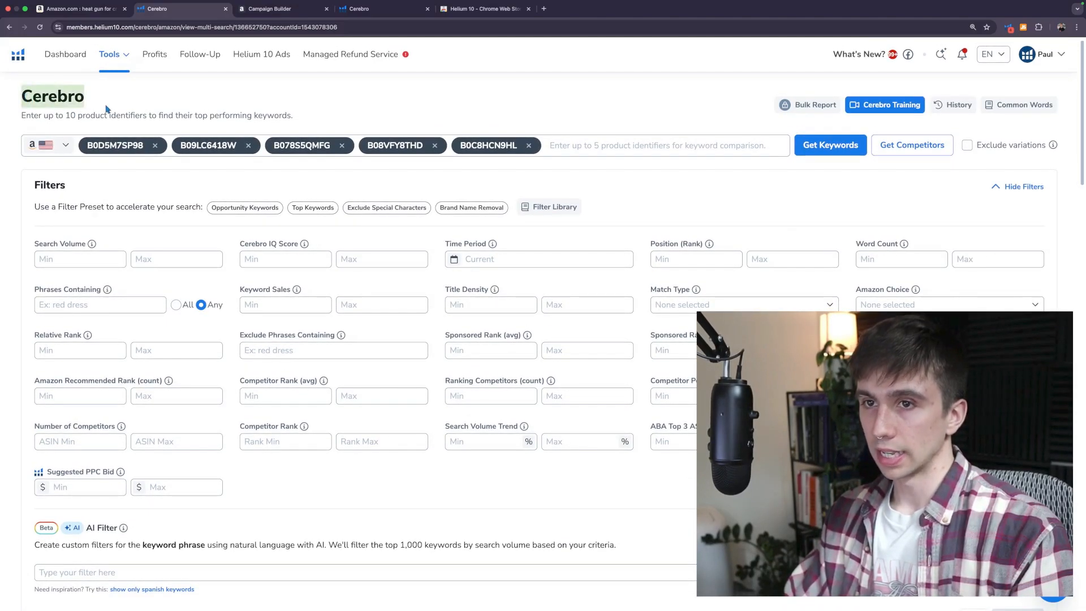
pyautogui.click(111, 107)
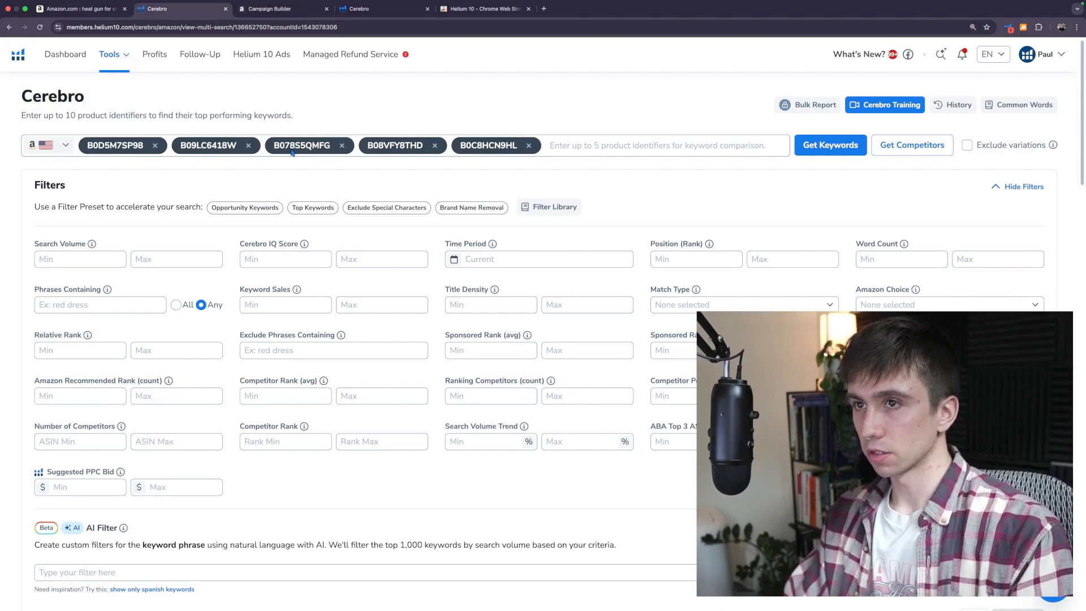
# Step: Open the Amazon listing of the heat gun in Xray row 2, and return to the Cerebro results
pyautogui.click(95, 10)
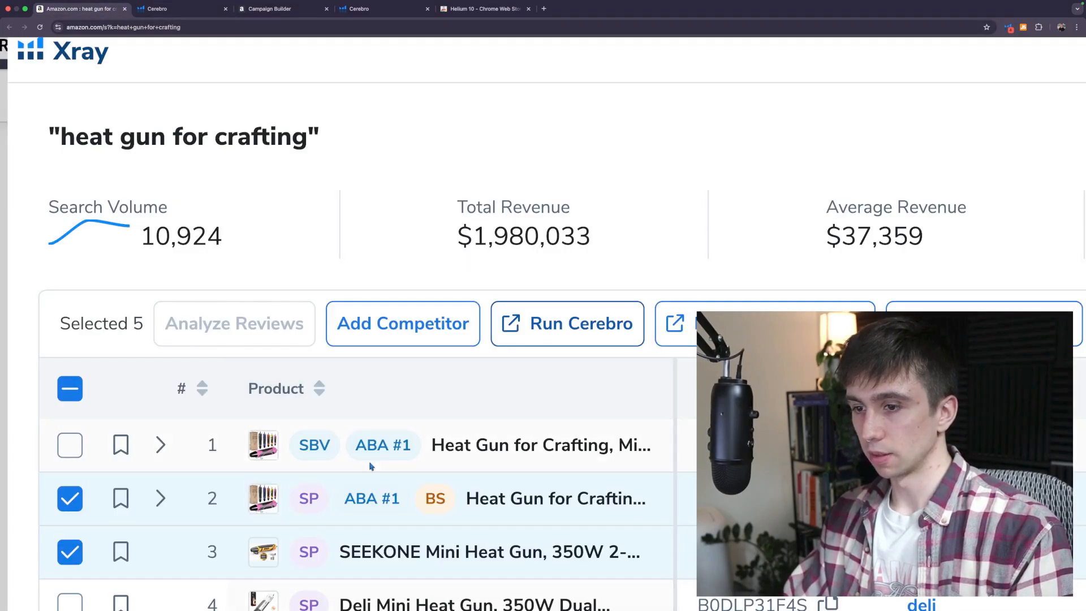
pyautogui.click(531, 510)
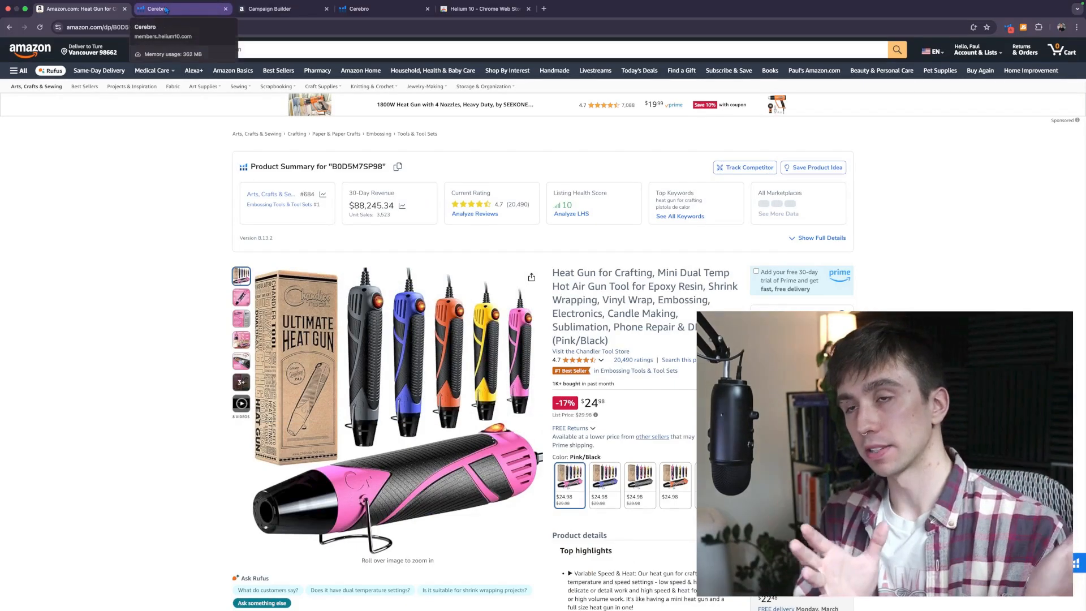
pyautogui.click(166, 10)
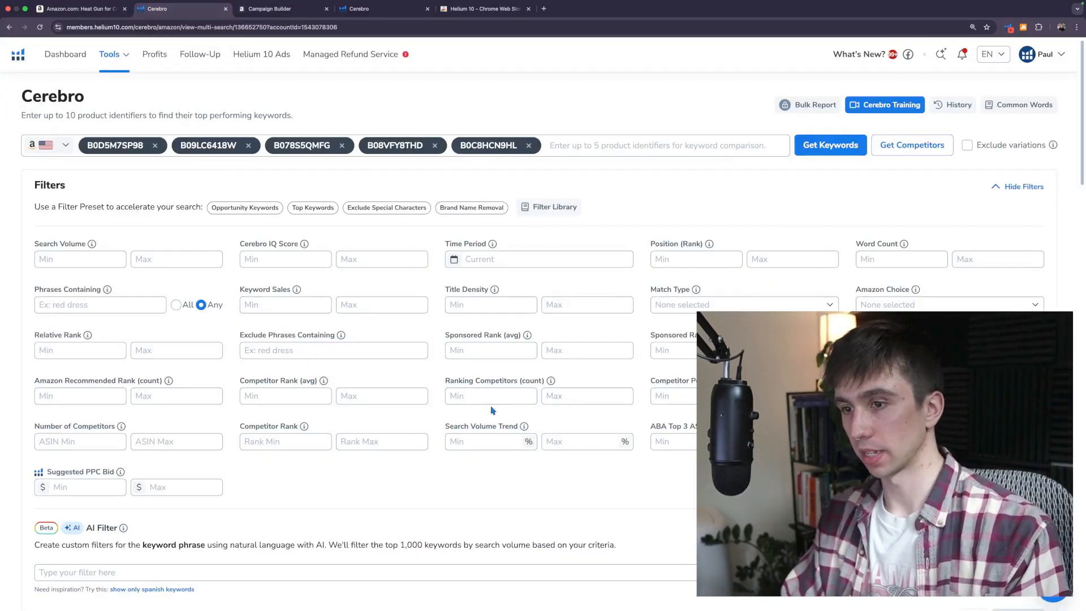
pyautogui.scroll(-1, 491, 408)
pyautogui.scroll(-5, 491, 408)
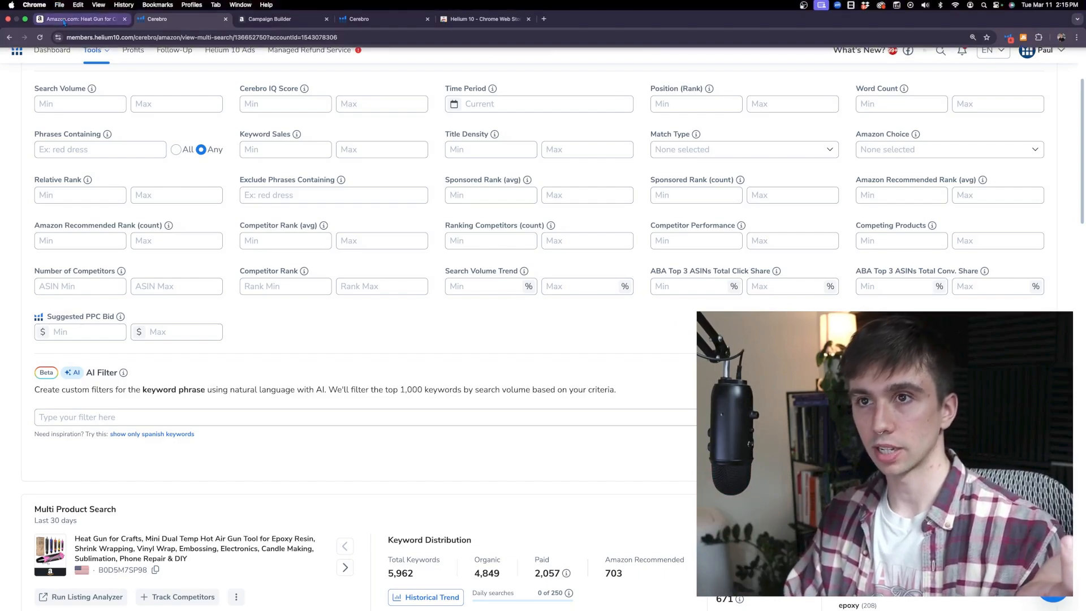
pyautogui.click(80, 8)
pyautogui.click(264, 51)
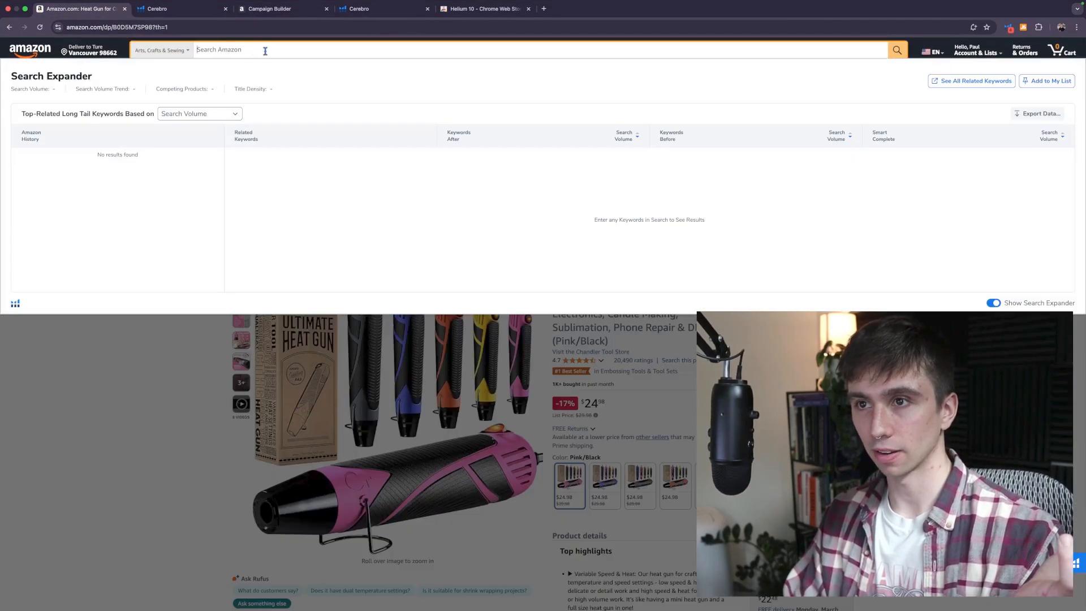
pyautogui.click(119, 375)
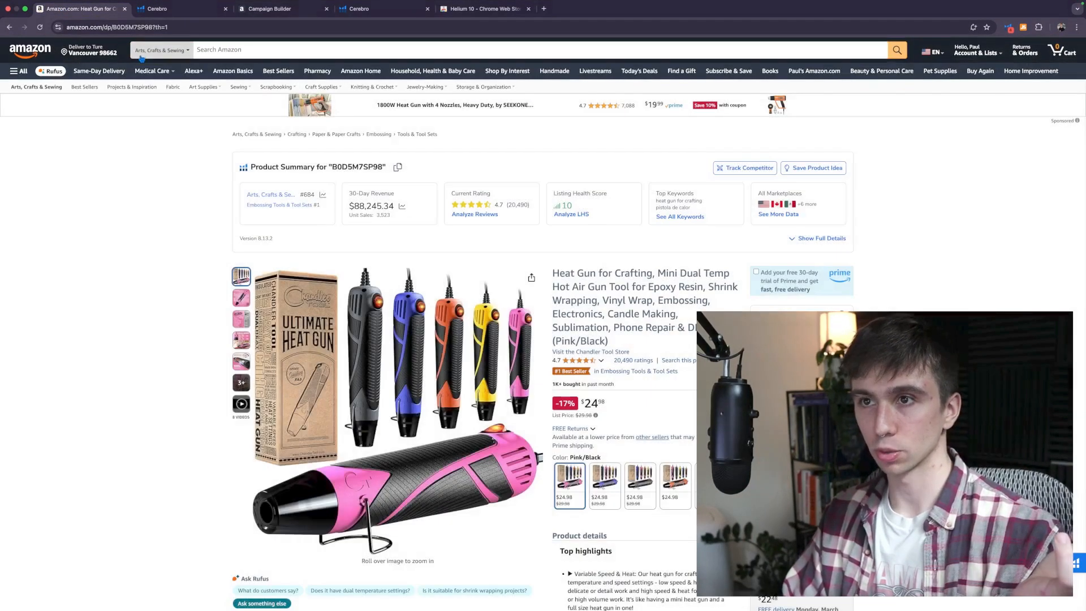
pyautogui.click(163, 11)
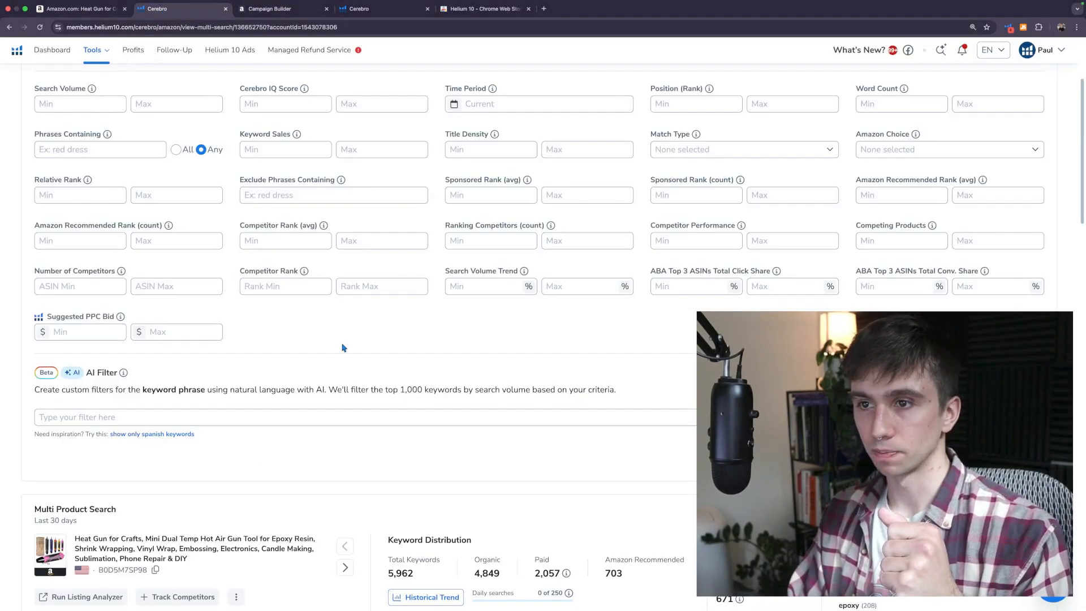
pyautogui.scroll(2, 343, 353)
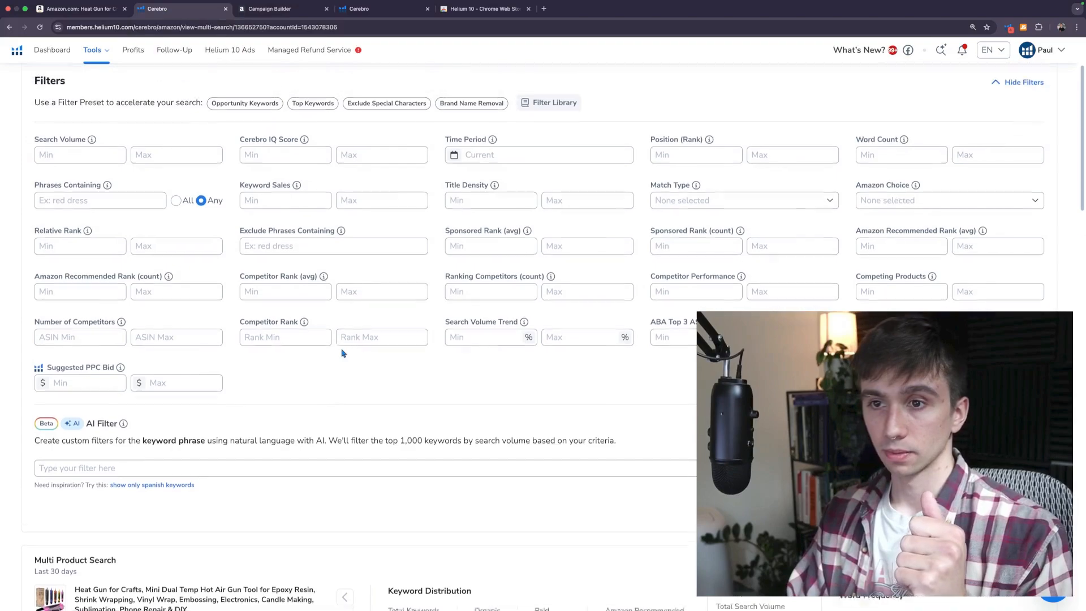
pyautogui.scroll(1, 342, 353)
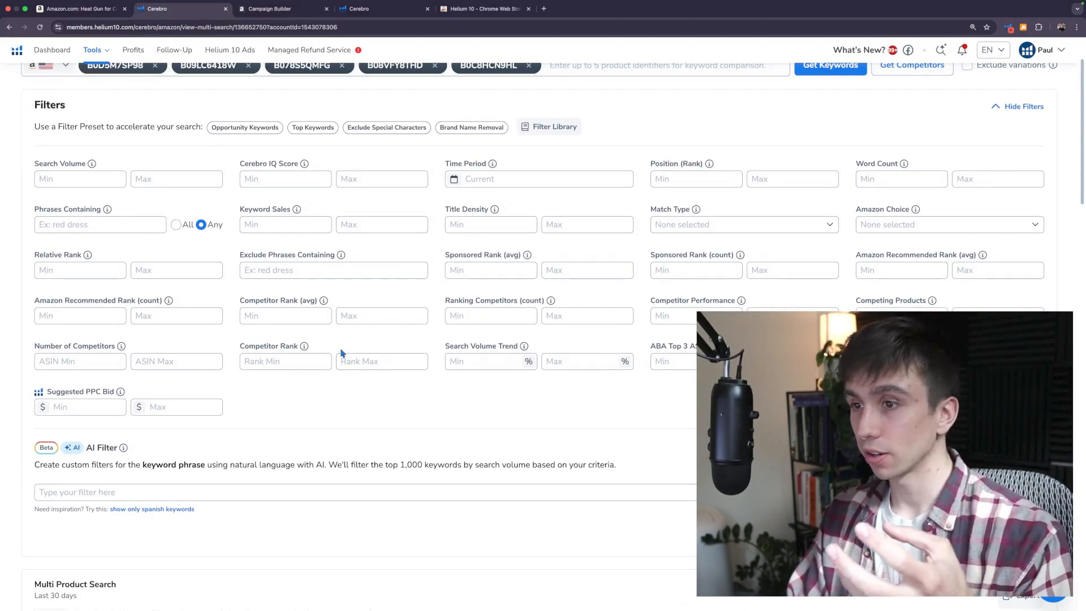
pyautogui.scroll(2, 340, 353)
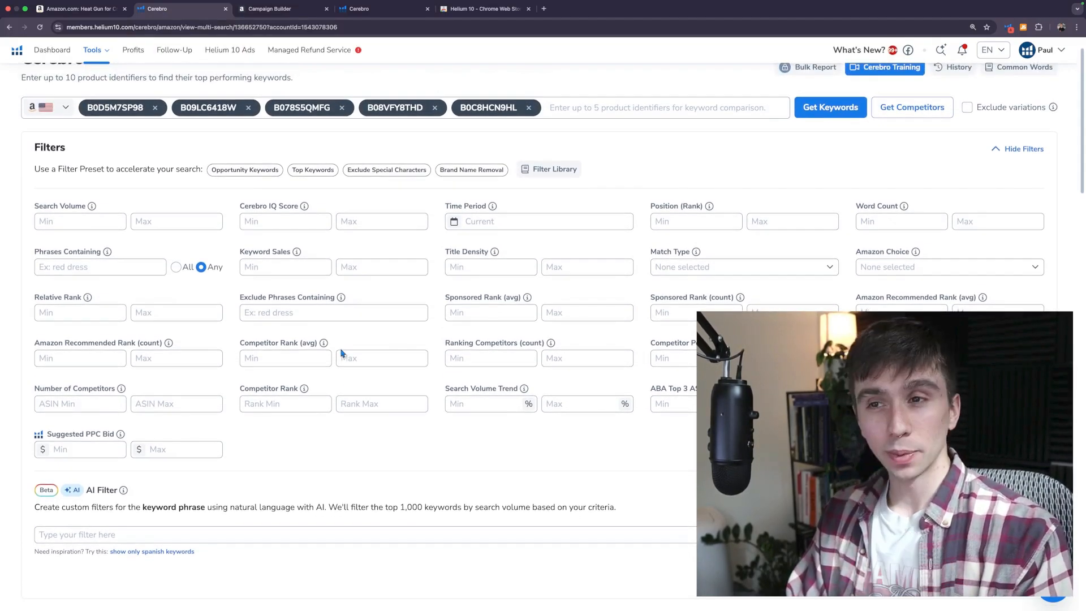
pyautogui.scroll(1, 341, 353)
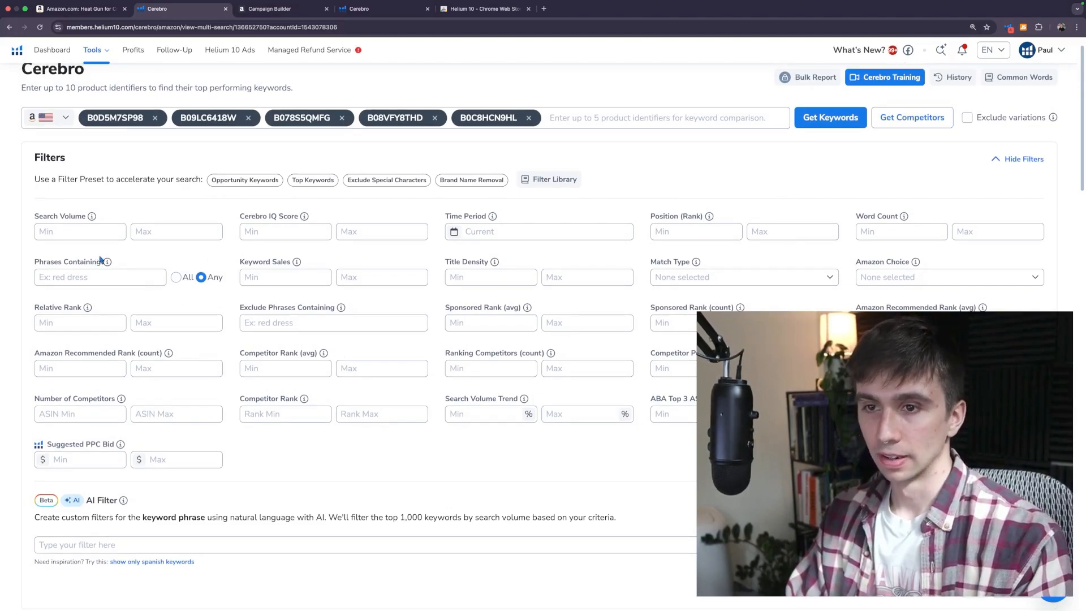
pyautogui.click(92, 233)
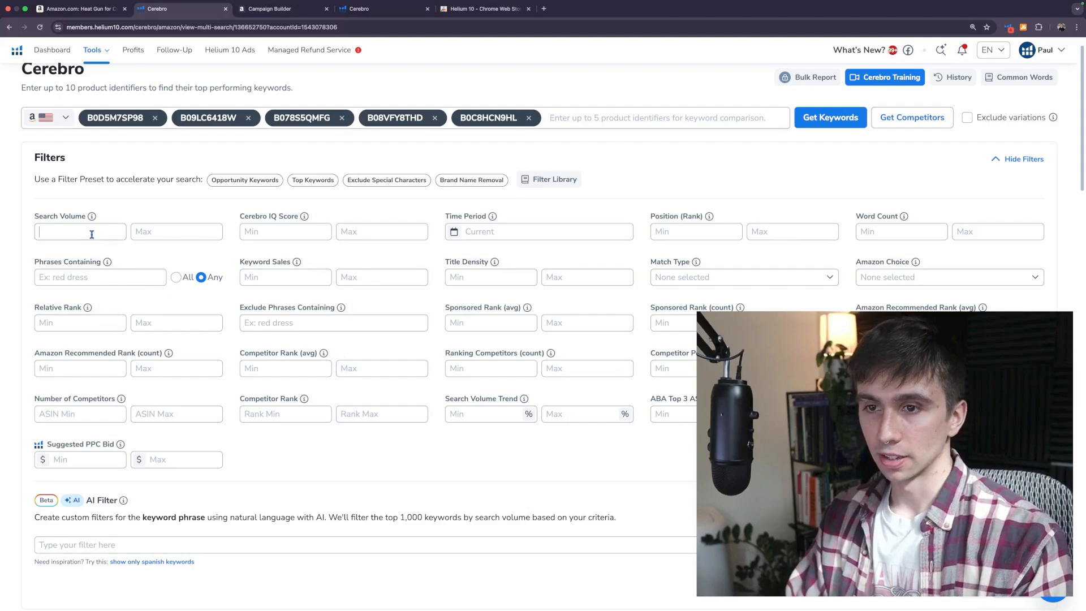
pyautogui.click(160, 252)
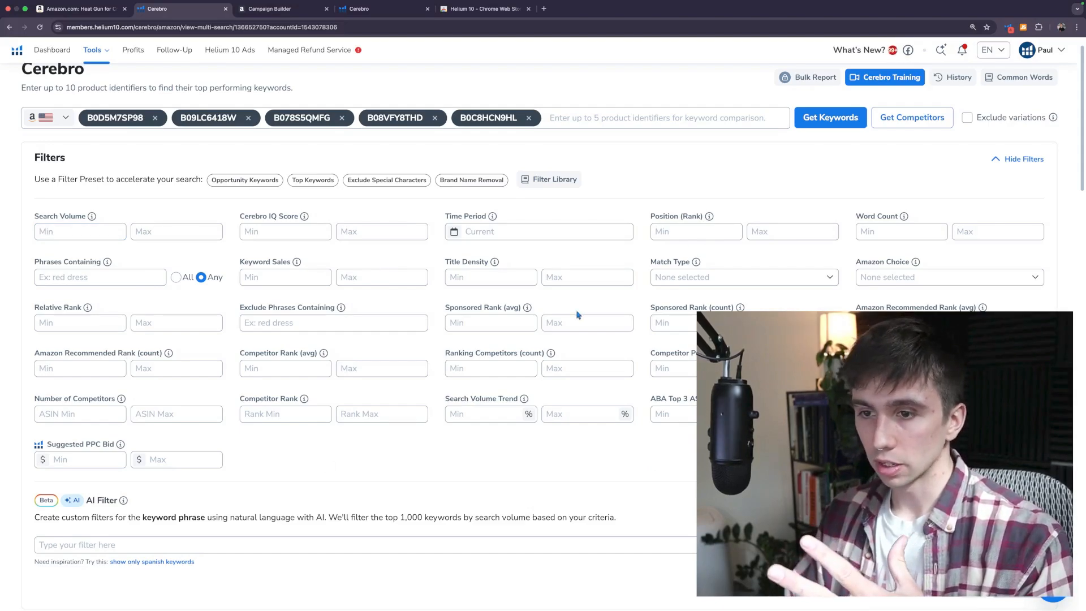
# Step: Read the explanation of the Competitor Rank filter and set the minimum Number of Competitors to 2
pyautogui.click(87, 410)
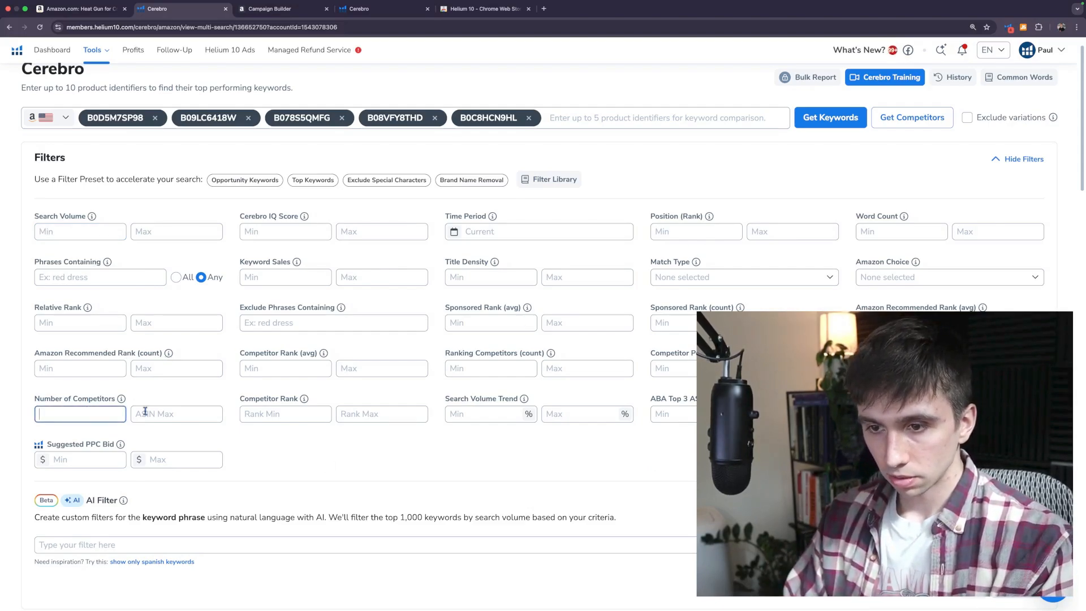
pyautogui.moveTo(114, 399); pyautogui.dragTo(33, 399)
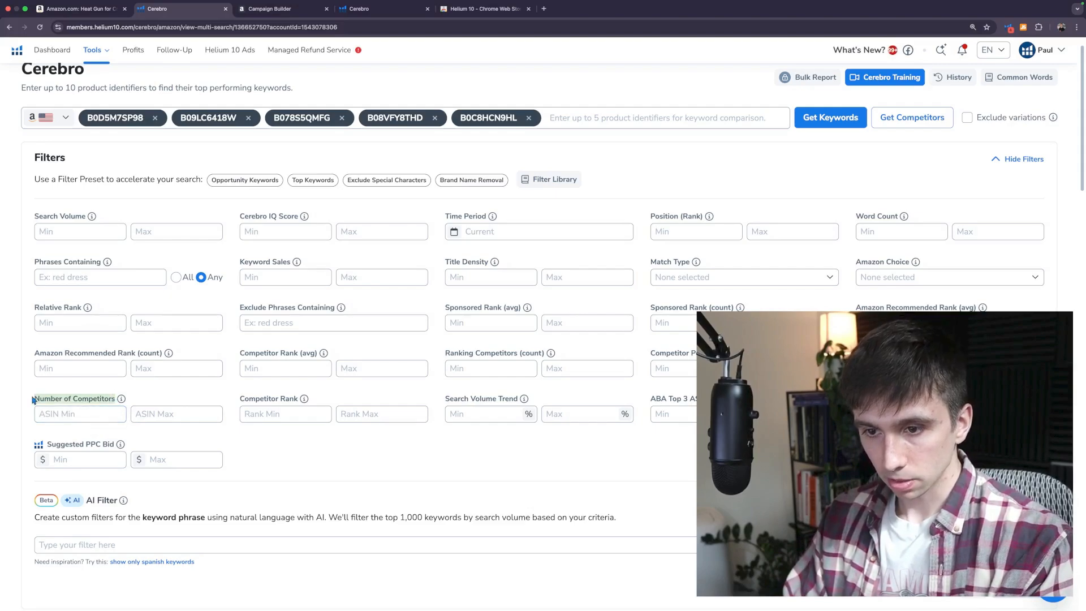
pyautogui.moveTo(302, 402)
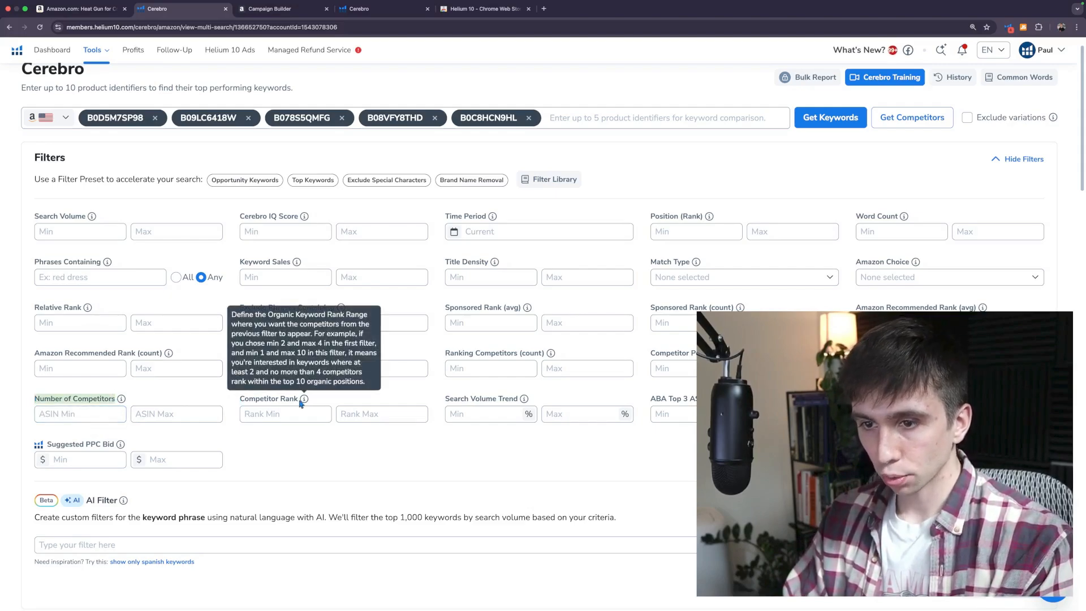
pyautogui.moveTo(301, 403); pyautogui.dragTo(232, 403)
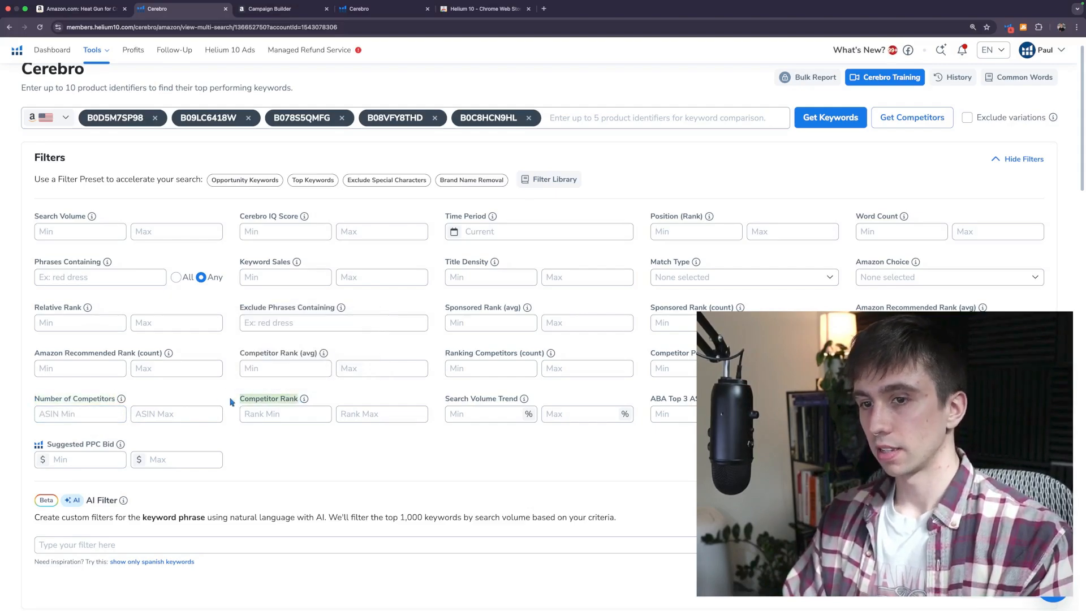
pyautogui.click(90, 417)
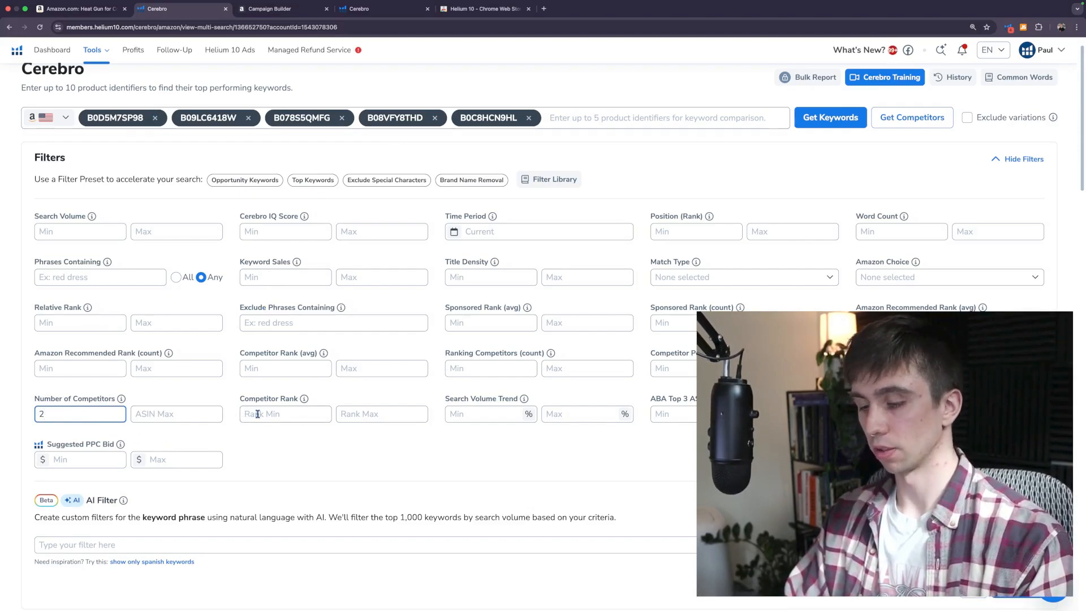
pyautogui.click(96, 396)
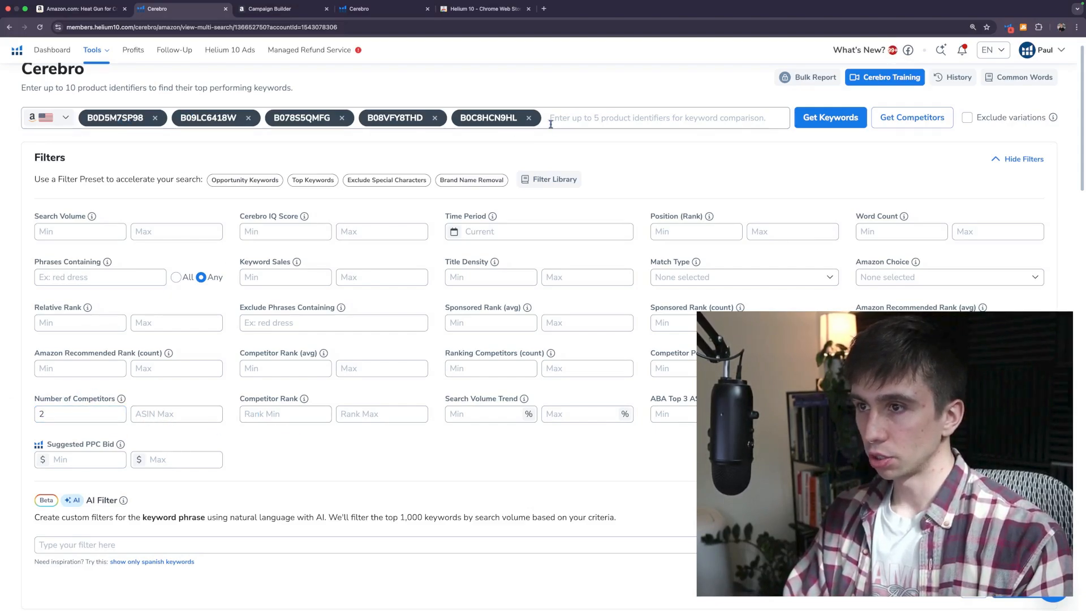
# Step: Try a minimum Number of Competitors of 4, and set it back to 2
pyautogui.moveTo(58, 413); pyautogui.dragTo(41, 414)
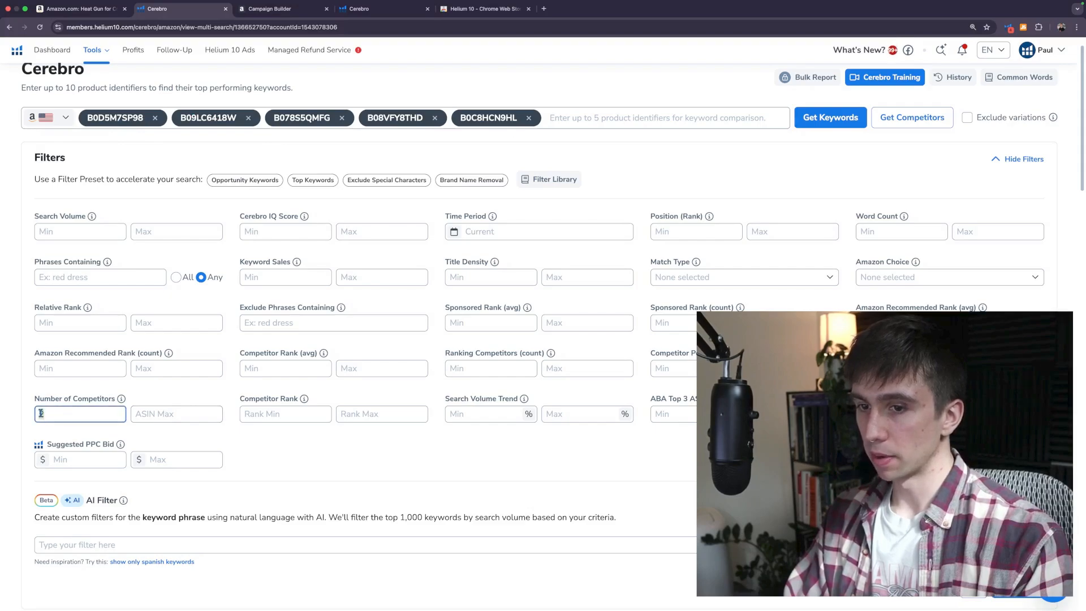
pyautogui.write('4')
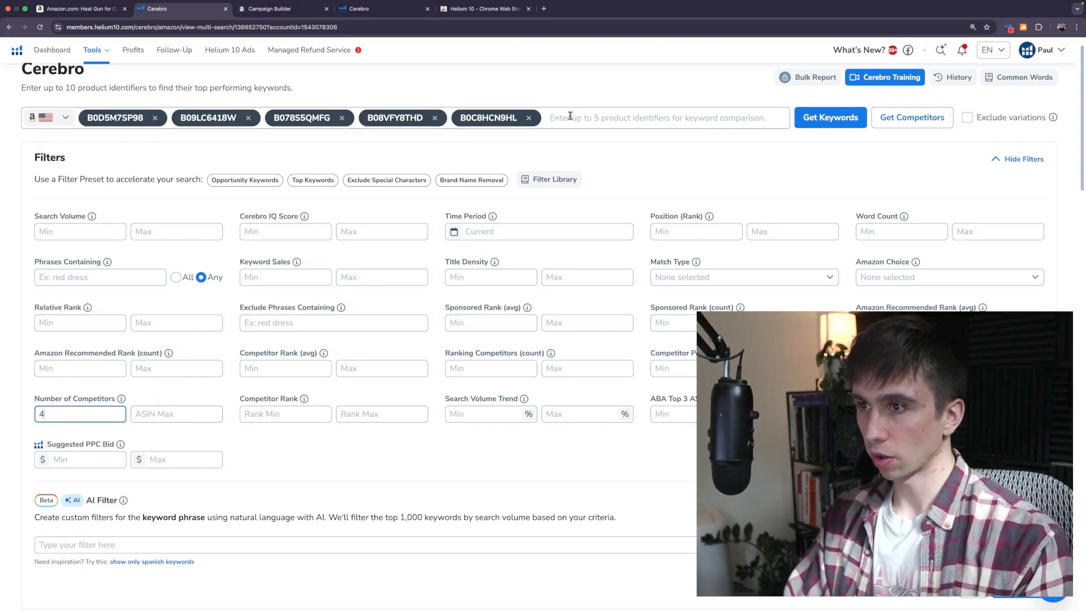
pyautogui.write('1')
pyautogui.press('BackSpace')
pyautogui.press('BackSpace')
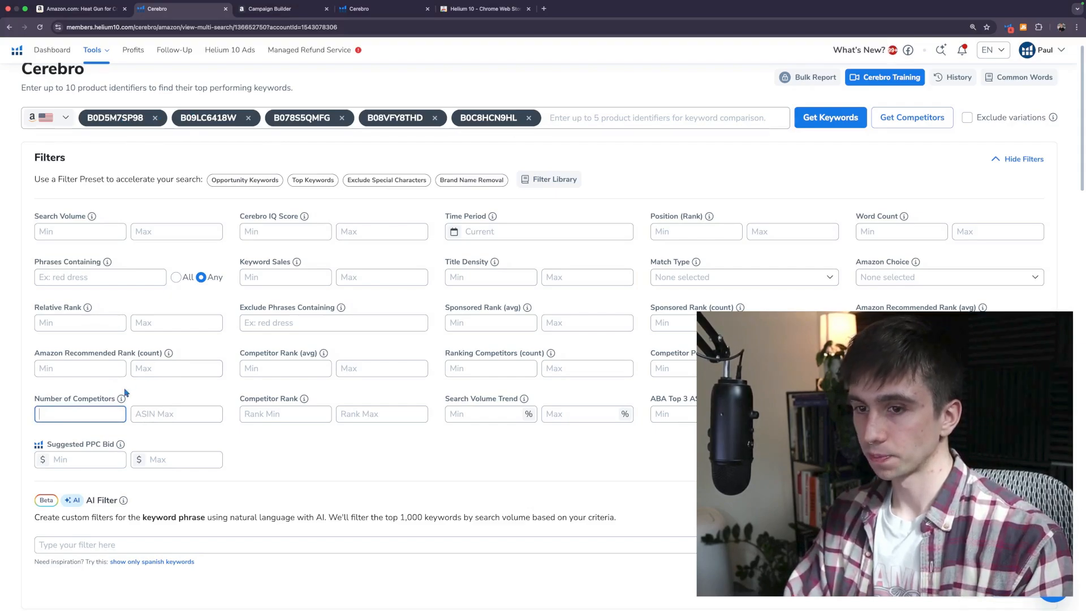
pyautogui.write('2')
# Step: Set the Competitor Rank filter to a minimum of 1 and a maximum of 20
pyautogui.click(281, 415)
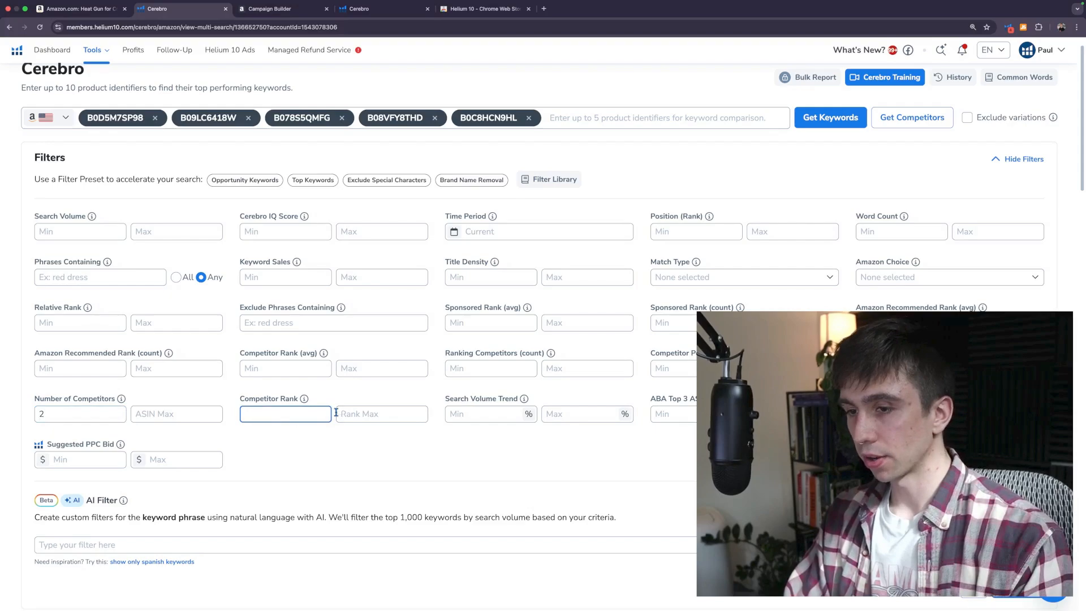
pyautogui.write('1')
pyautogui.press('Tab')
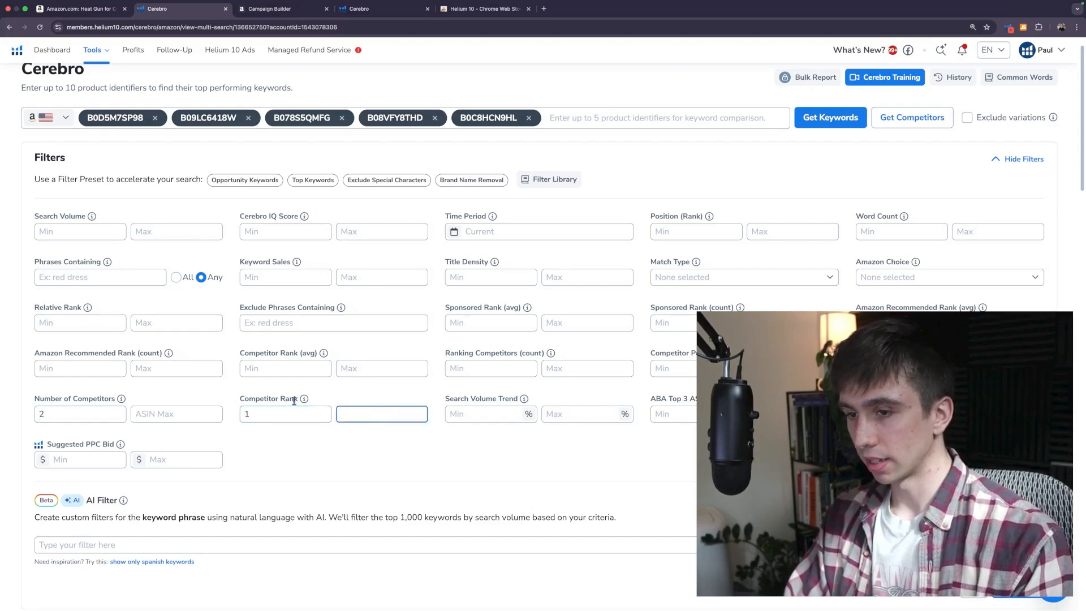
pyautogui.moveTo(300, 400); pyautogui.dragTo(238, 400)
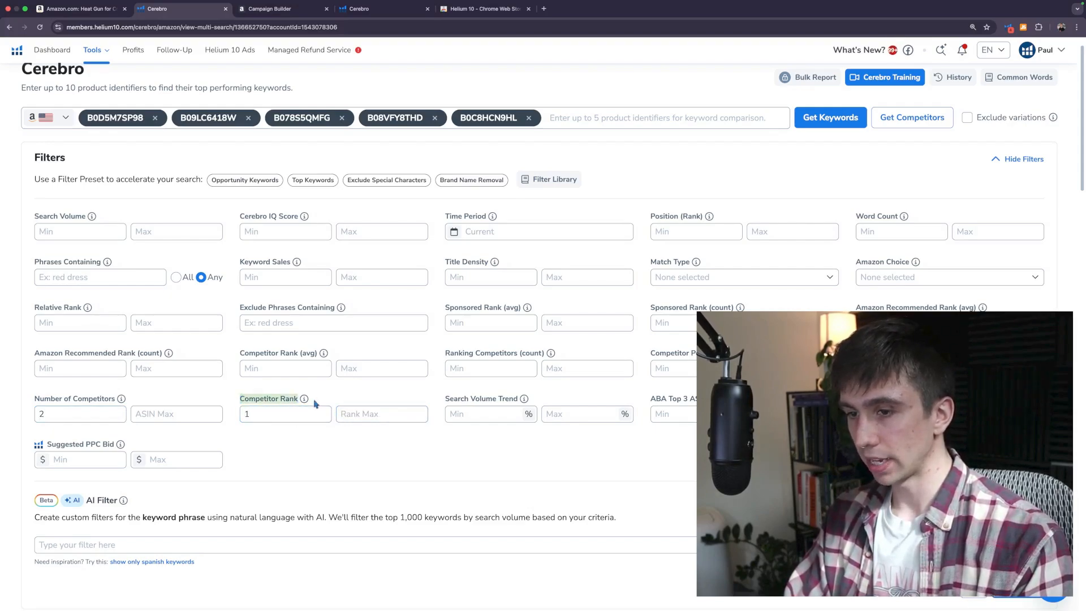
pyautogui.click(265, 415)
pyautogui.click(378, 417)
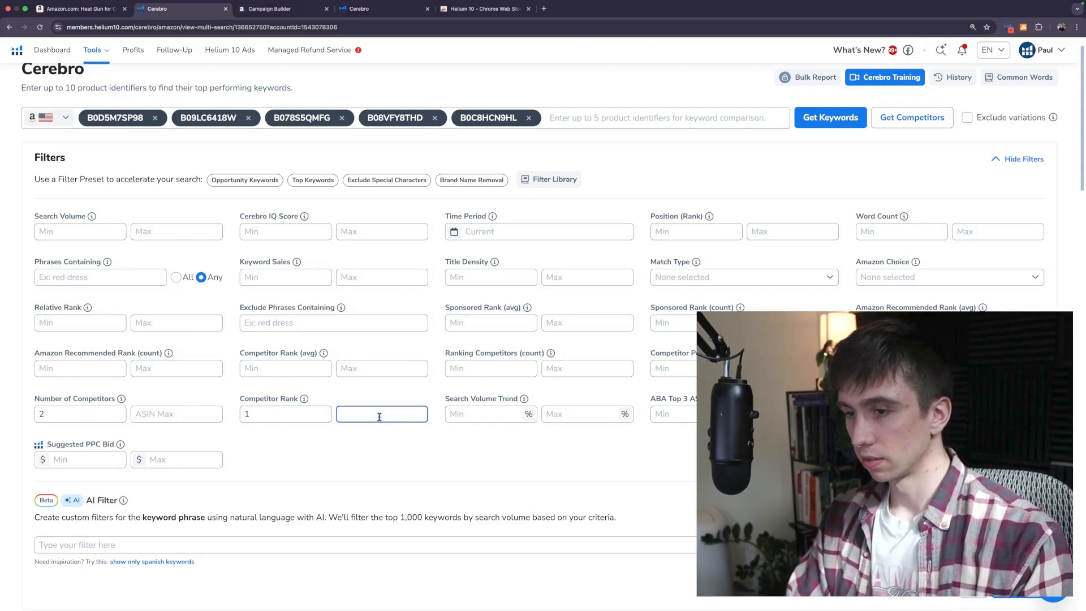
pyautogui.click(451, 461)
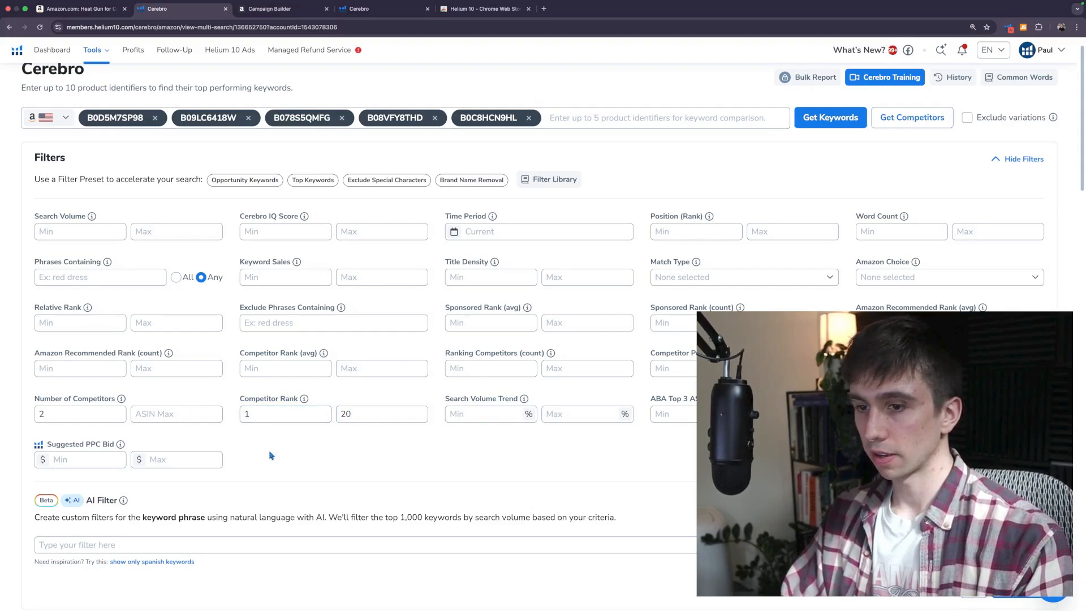
pyautogui.click(272, 416)
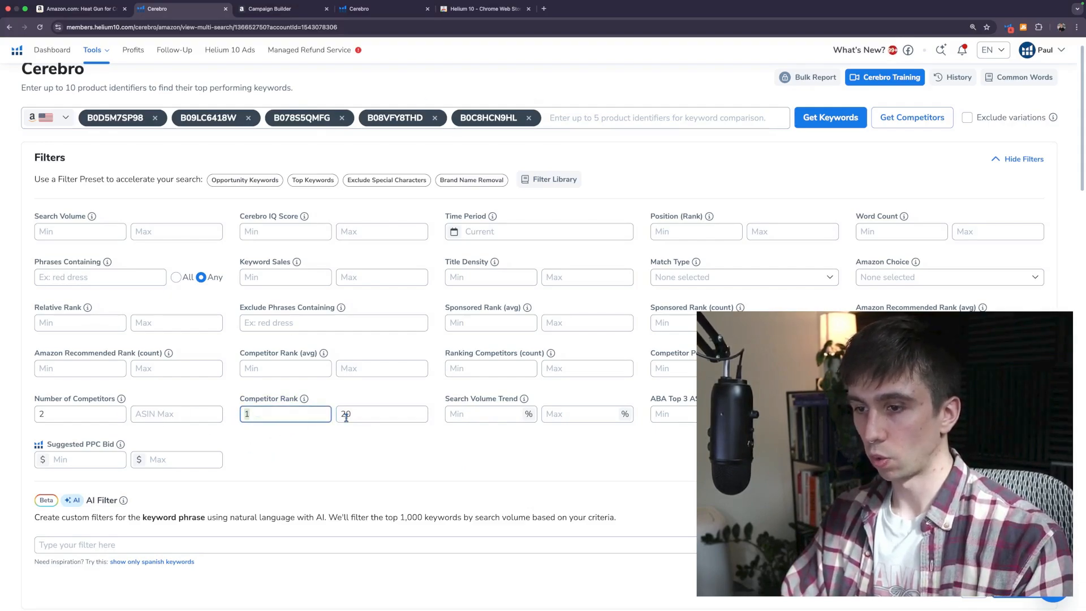
pyautogui.click(336, 416)
pyautogui.write('20')
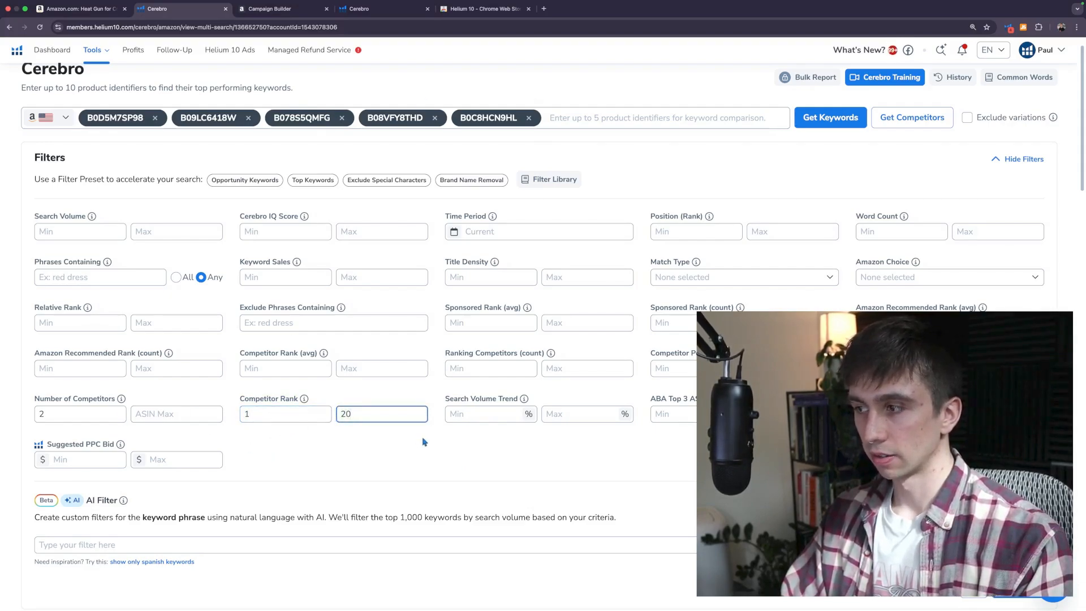
# Step: Examine the Filtered Keywords count and the keyword list before applying the new filter values
pyautogui.scroll(-7, 543, 446)
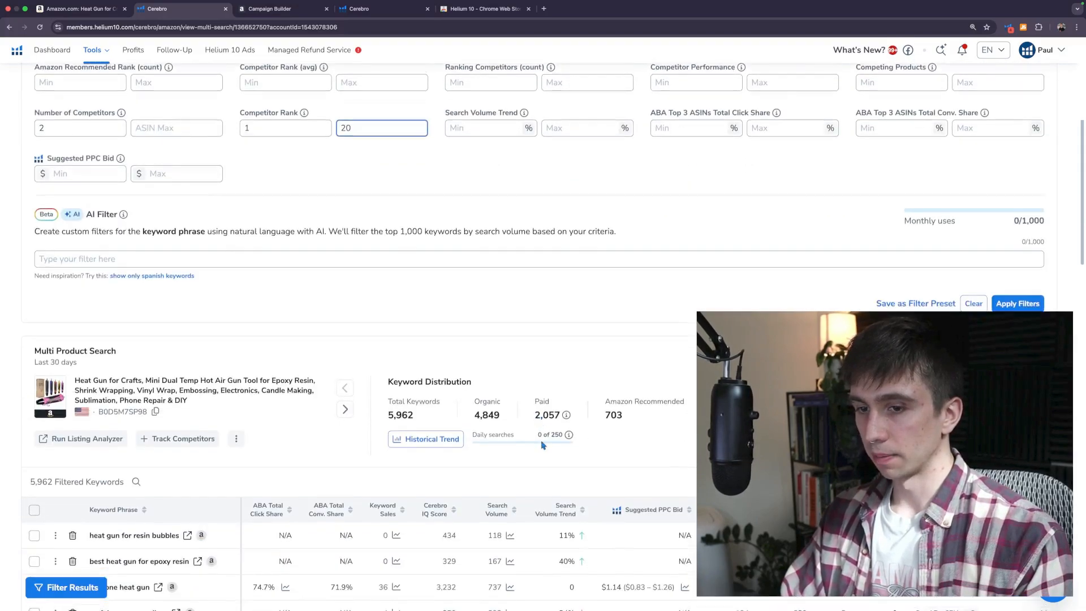
pyautogui.moveTo(53, 354); pyautogui.dragTo(34, 354)
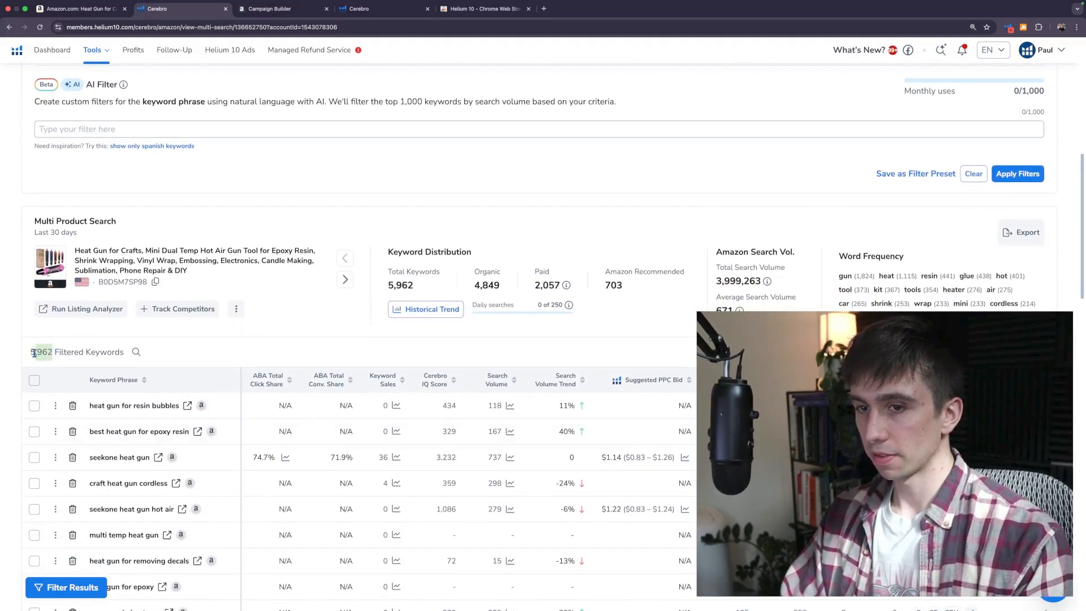
pyautogui.click(168, 357)
pyautogui.scroll(-4, 181, 359)
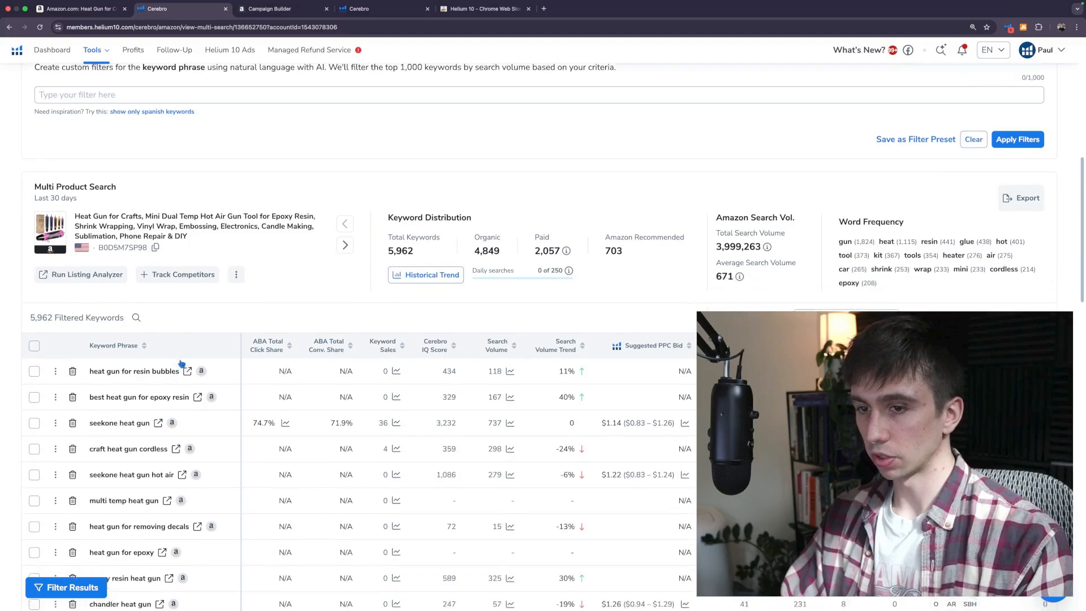
pyautogui.scroll(-1, 236, 455)
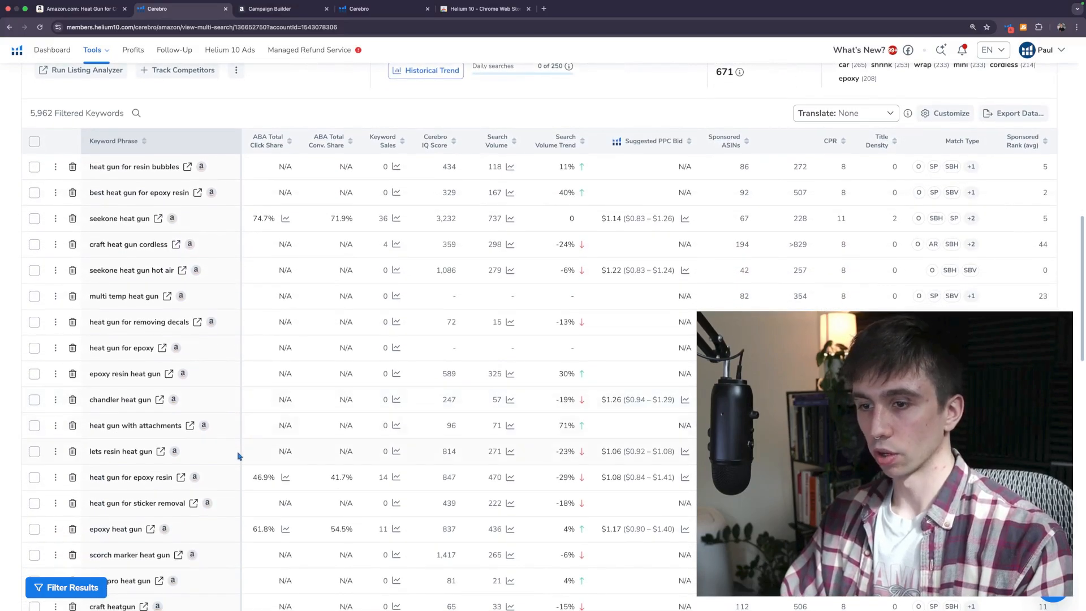
pyautogui.scroll(4, 238, 456)
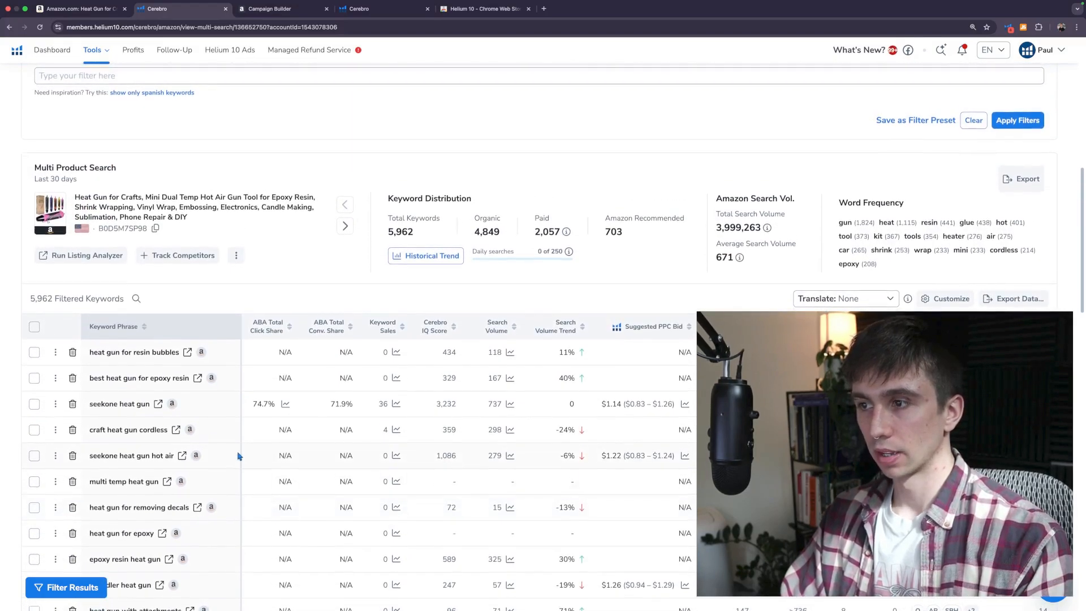
pyautogui.scroll(1, 238, 455)
pyautogui.scroll(4, 237, 452)
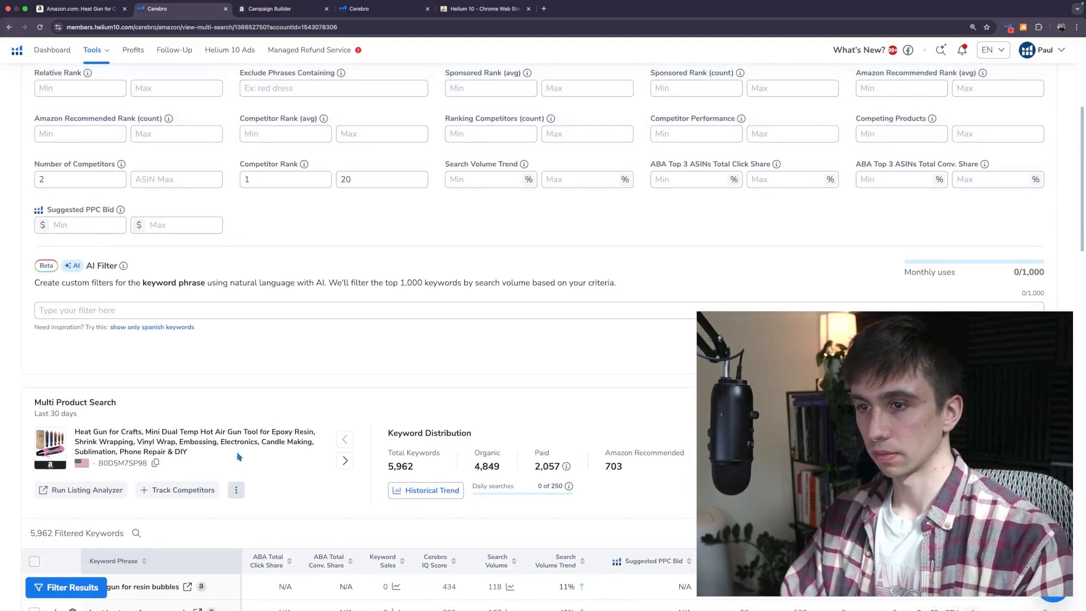
pyautogui.scroll(1, 264, 454)
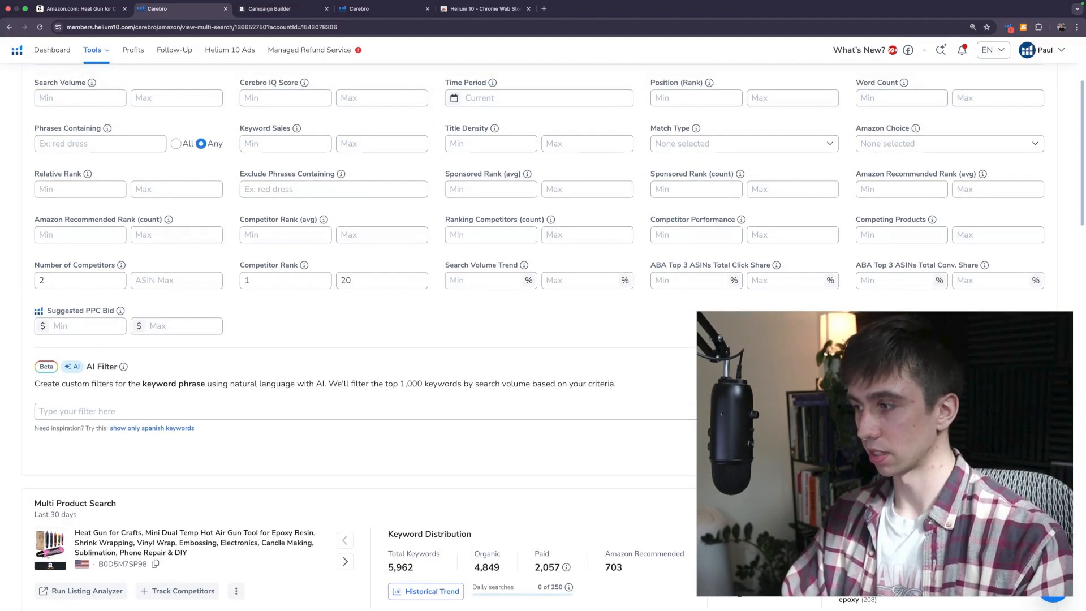
pyautogui.scroll(-6, 293, 415)
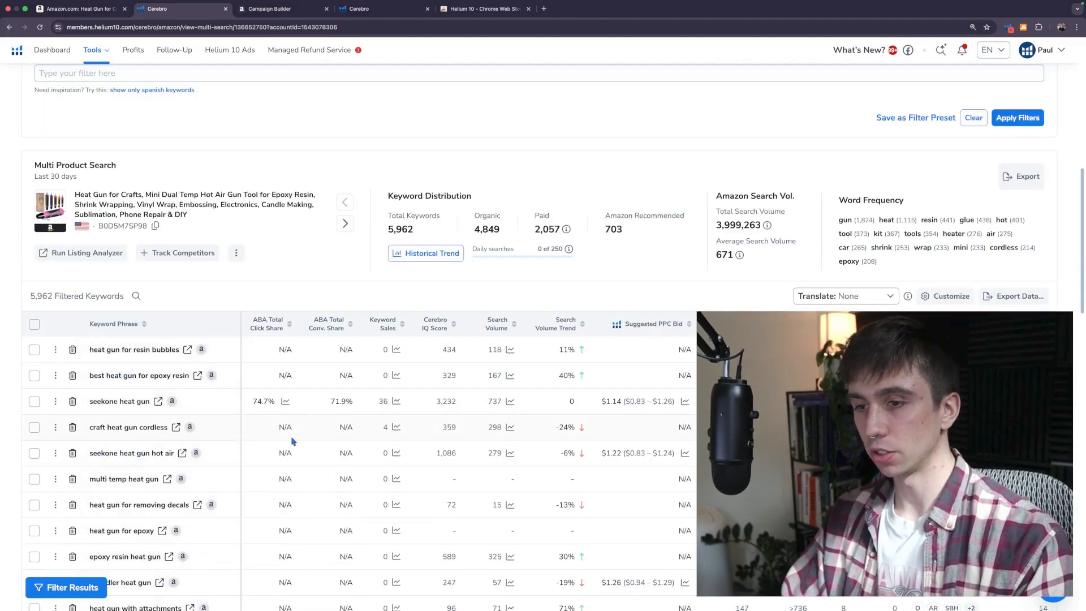
pyautogui.scroll(-3, 266, 293)
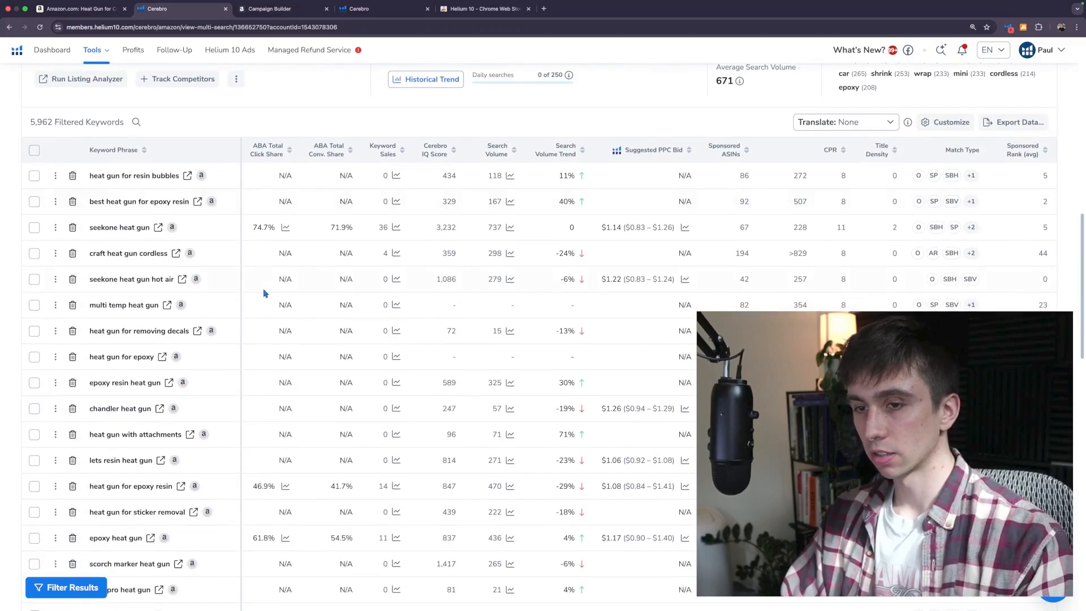
pyautogui.scroll(4, 254, 246)
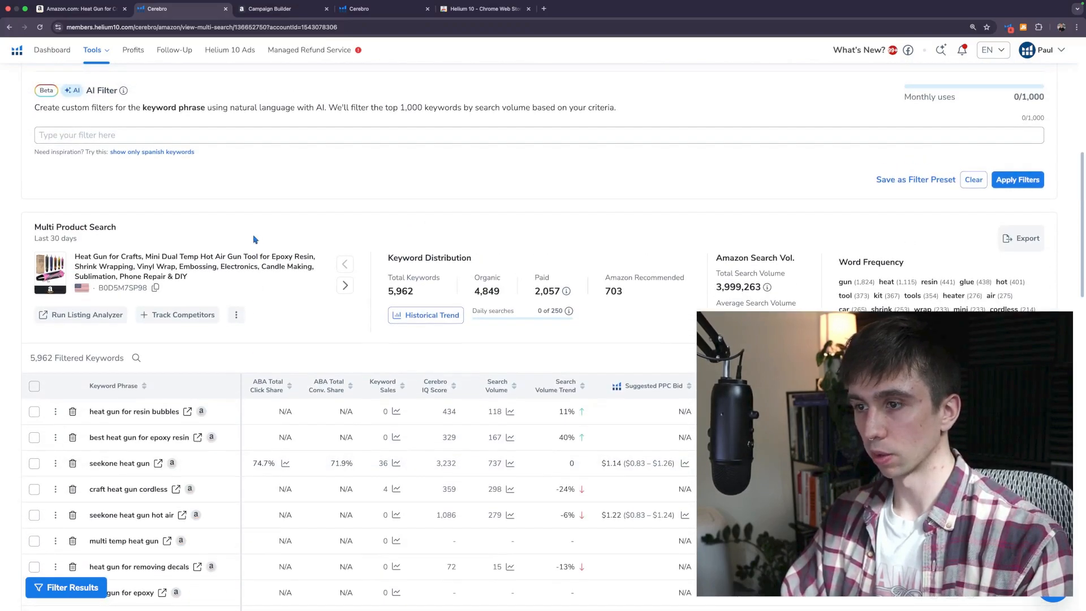
# Step: Apply the Number of Competitors and Competitor Rank filters, and check the Filtered Keywords count
pyautogui.scroll(3, 428, 255)
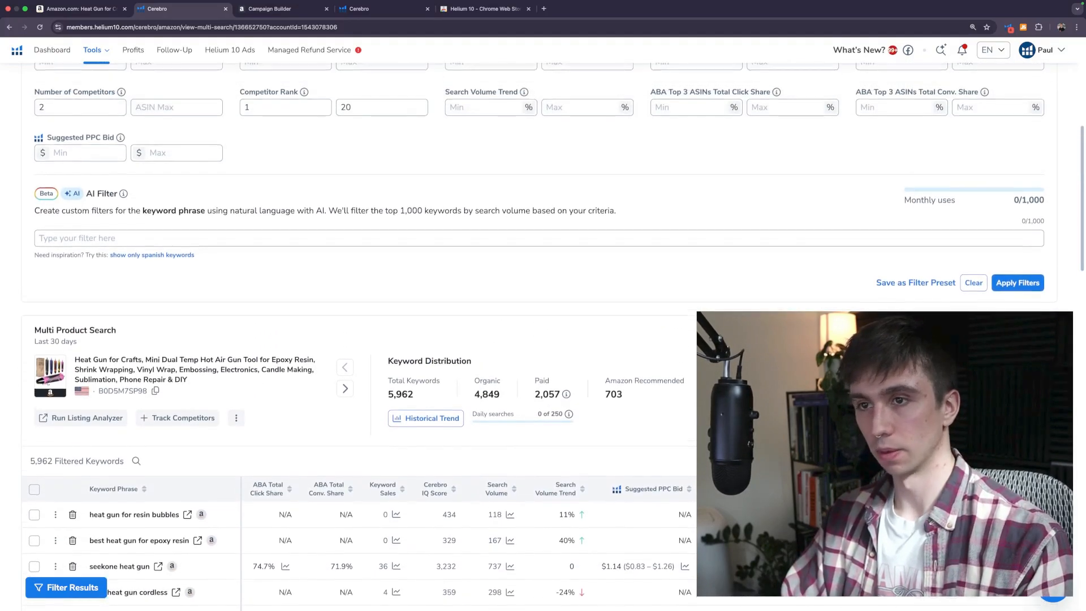
pyautogui.scroll(1, 534, 337)
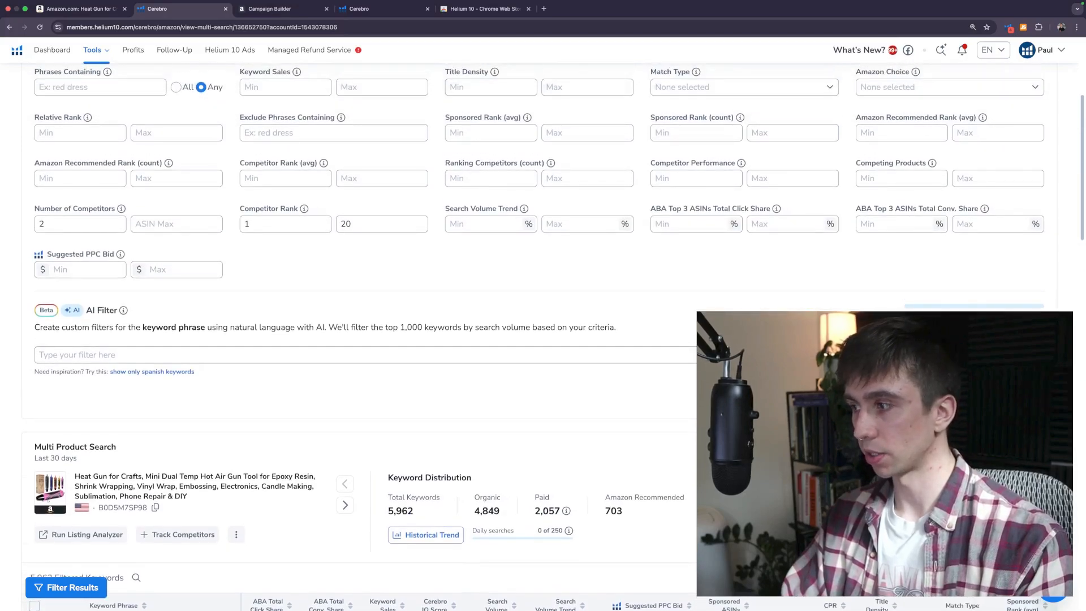
pyautogui.scroll(-5, 330, 256)
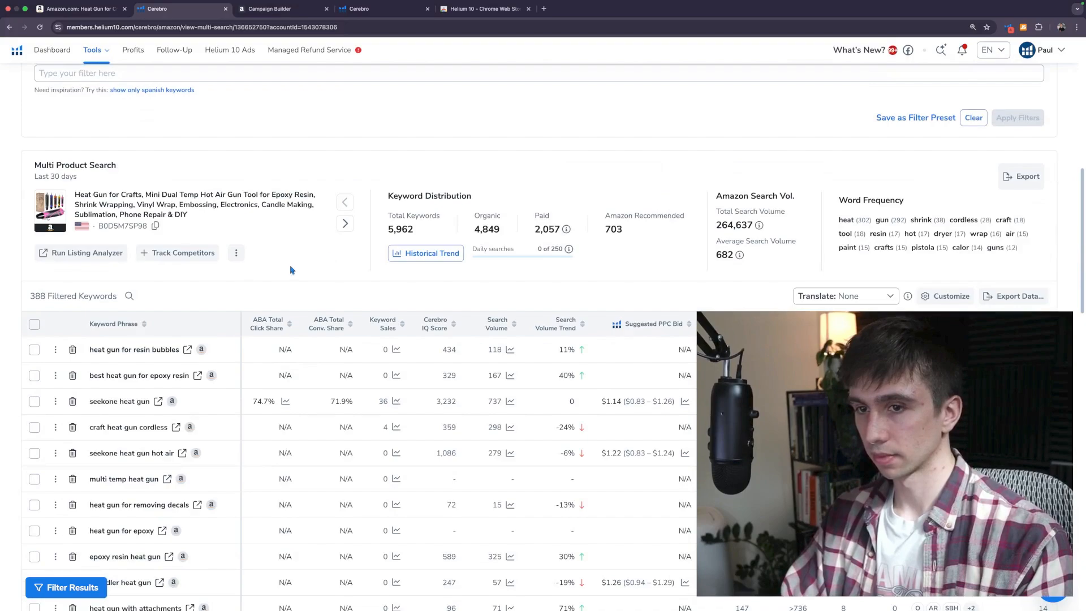
pyautogui.moveTo(46, 298); pyautogui.dragTo(27, 302)
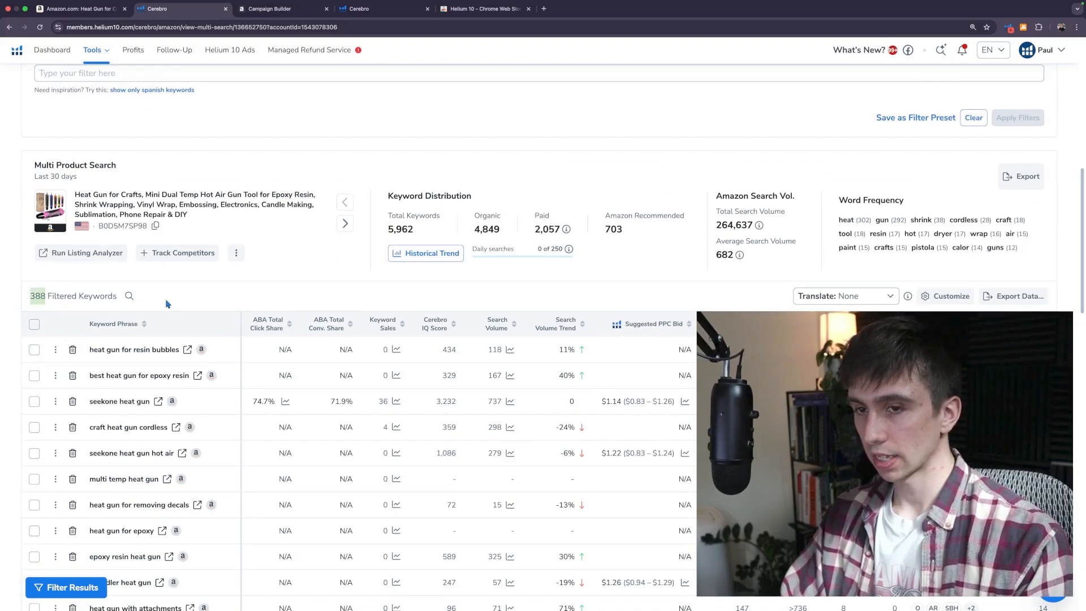
# Step: Raise the minimum Number of Competitors to 3, reapply the filters, and check the Filtered Keywords count
pyautogui.scroll(7, 167, 304)
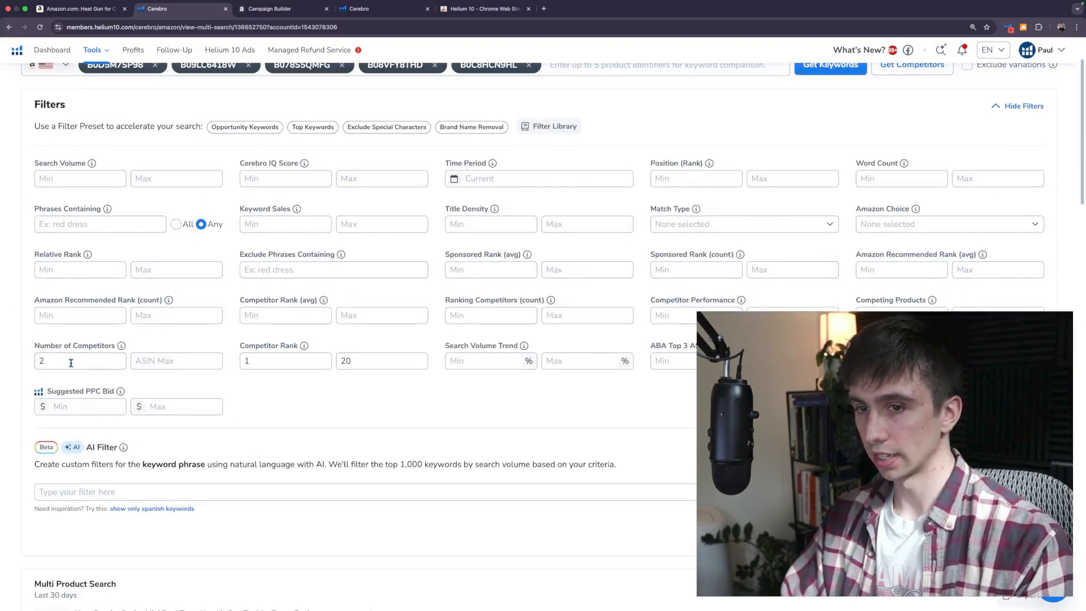
pyautogui.click(71, 363)
pyautogui.press('BackSpace')
pyautogui.write('3')
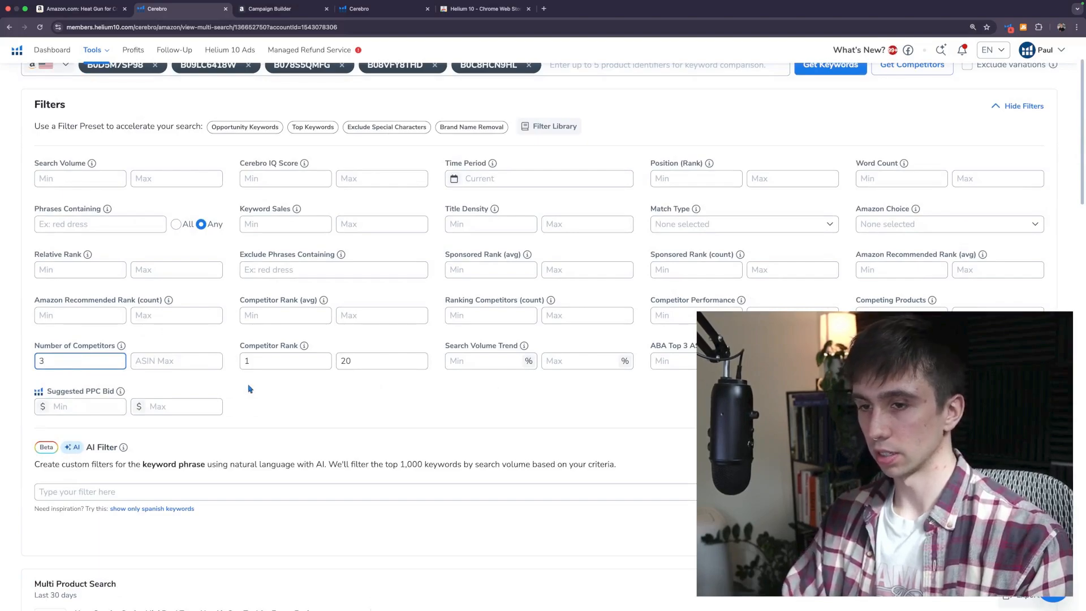
pyautogui.click(332, 381)
pyautogui.scroll(-3, 645, 388)
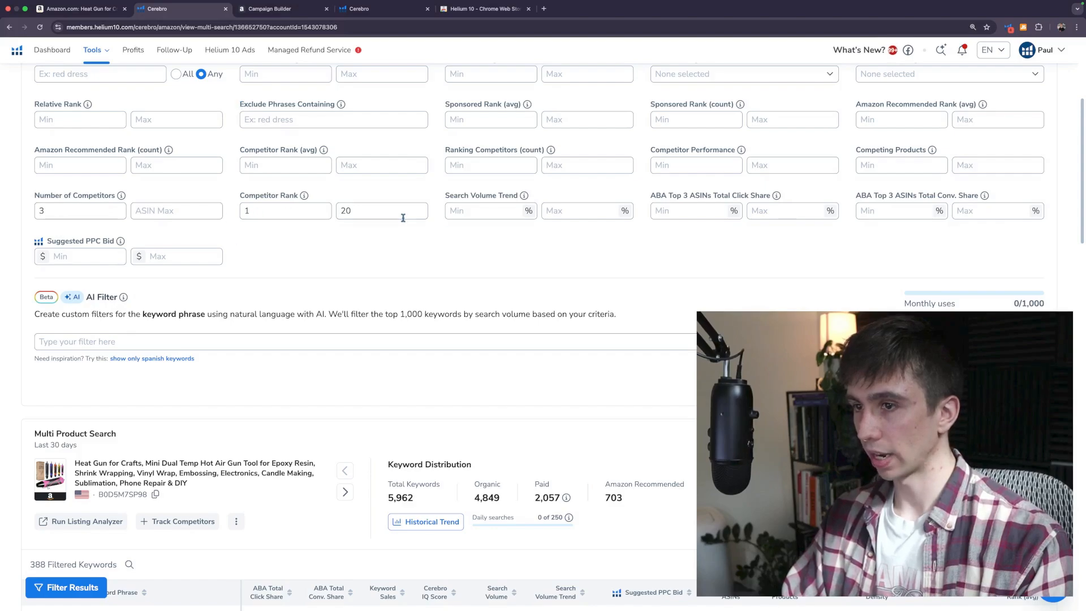
pyautogui.press('Return')
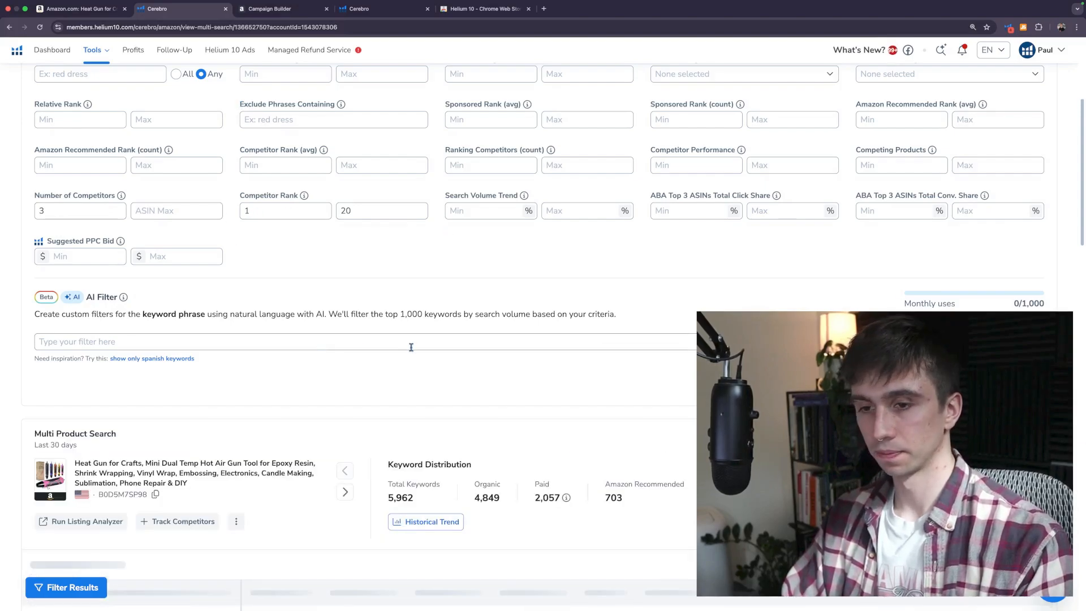
pyautogui.scroll(-5, 413, 348)
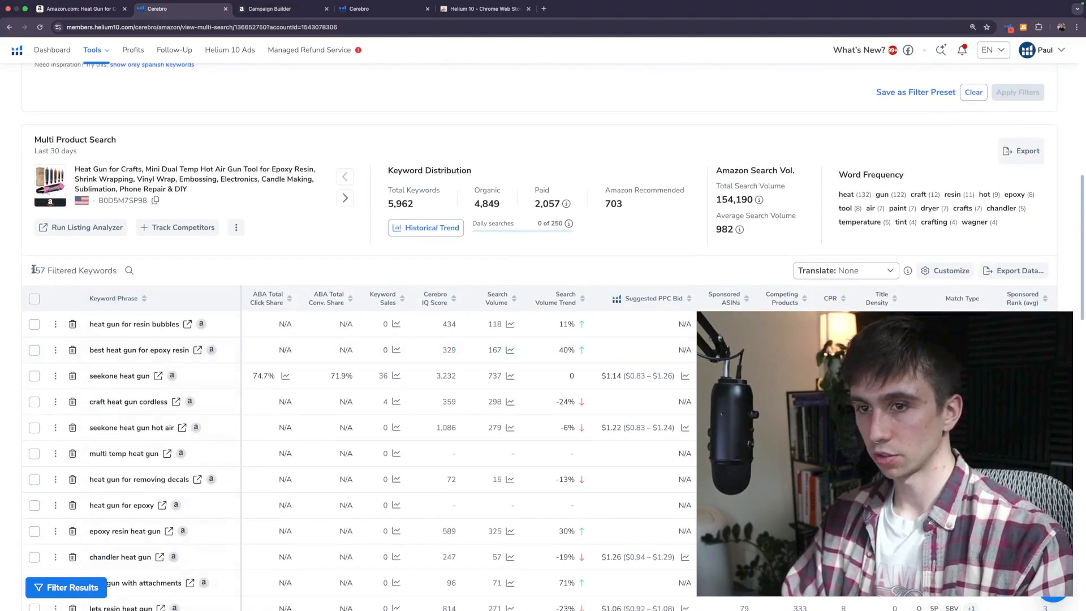
# Step: Set the minimum Search Volume to 1000, apply the filters, and review the remaining keywords
pyautogui.scroll(7, 441, 270)
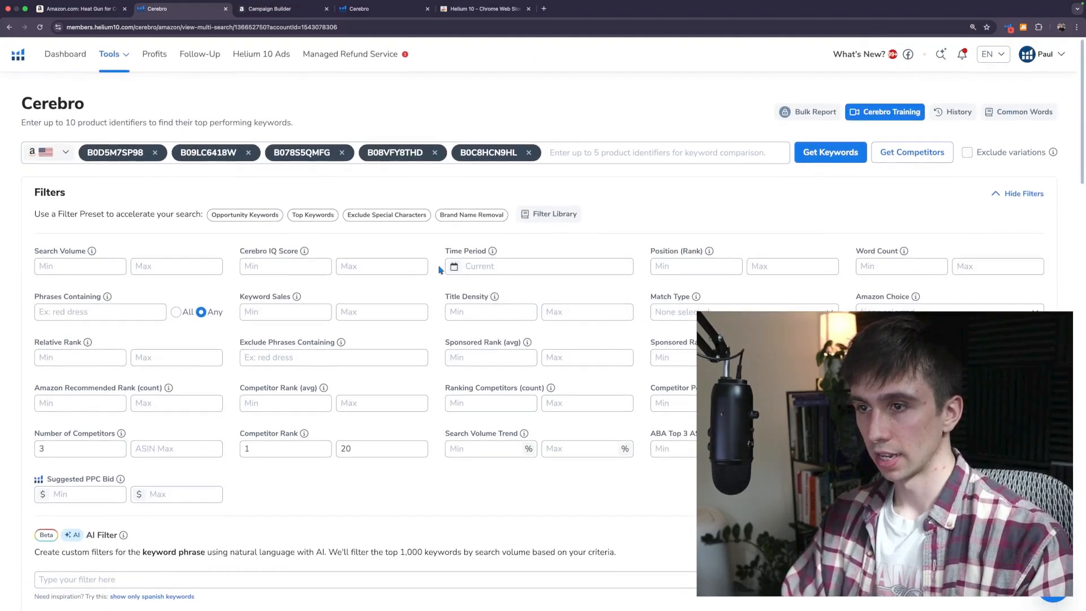
pyautogui.click(93, 262)
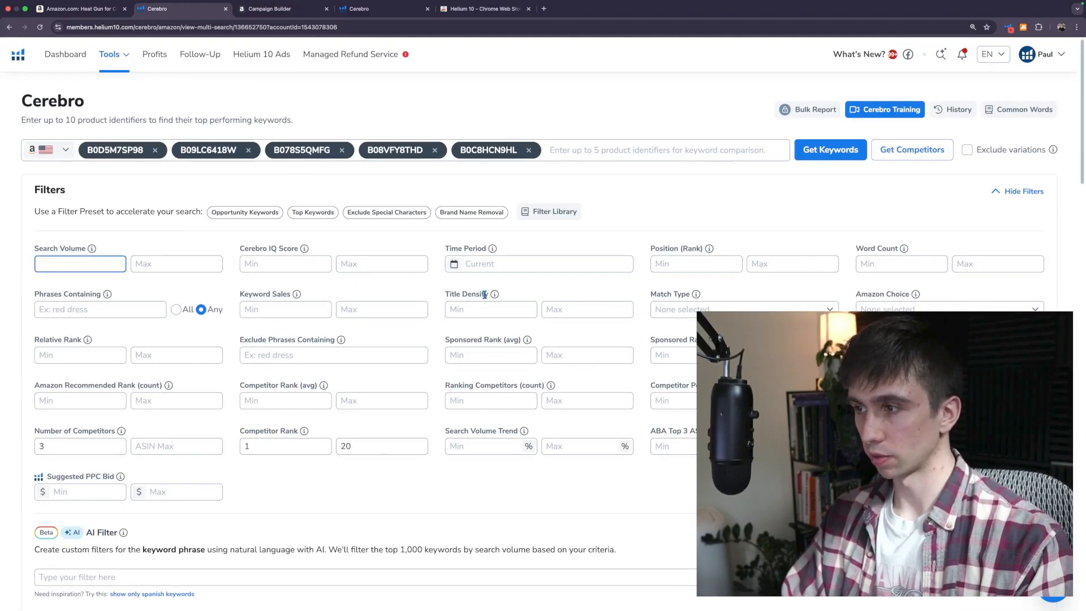
pyautogui.scroll(-10, 583, 344)
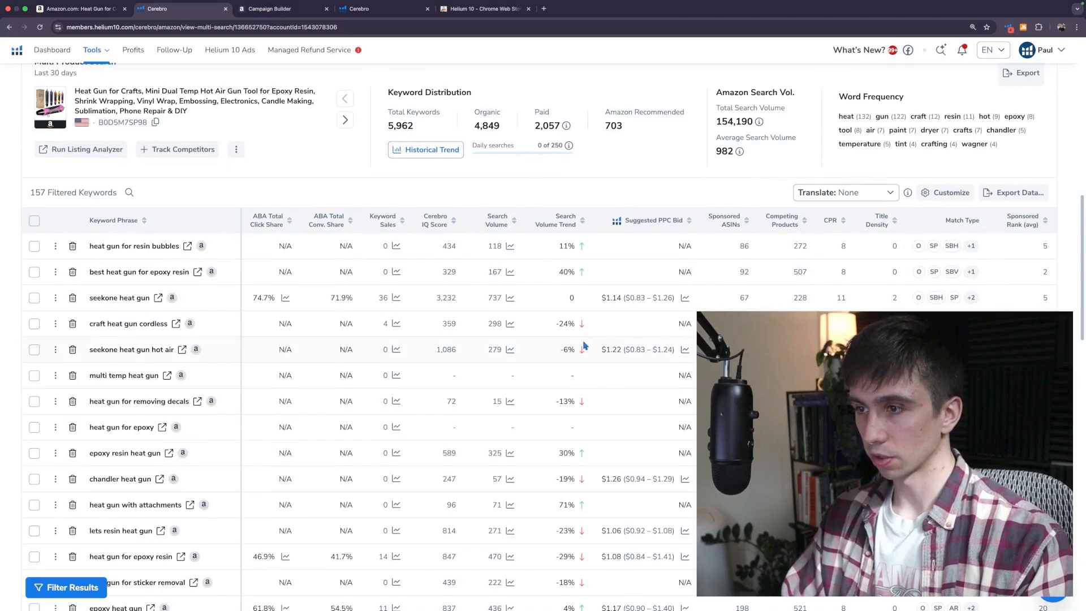
pyautogui.scroll(10, 501, 287)
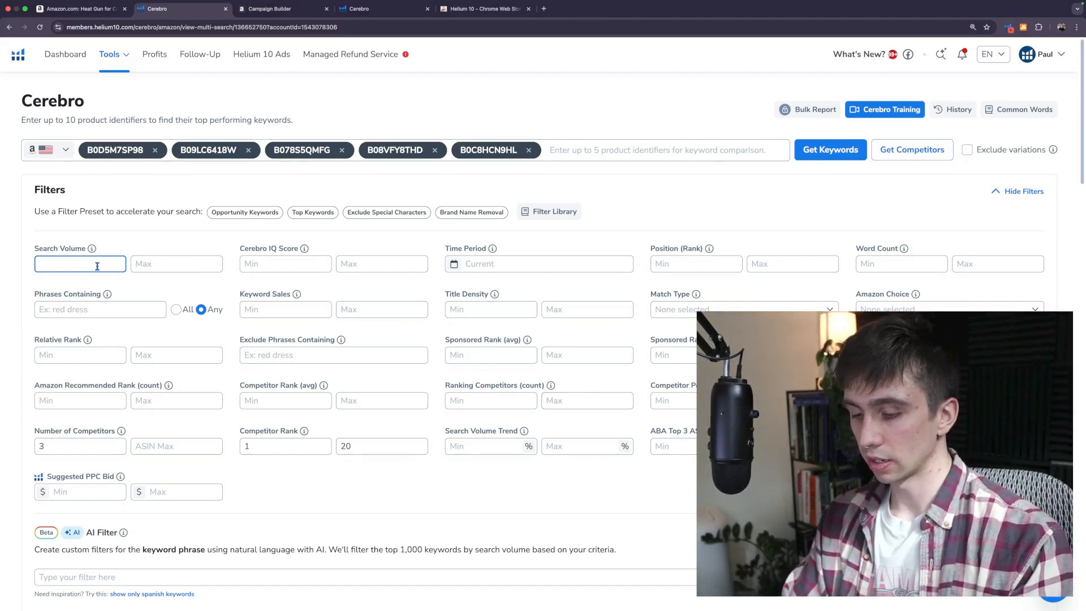
pyautogui.write('1000')
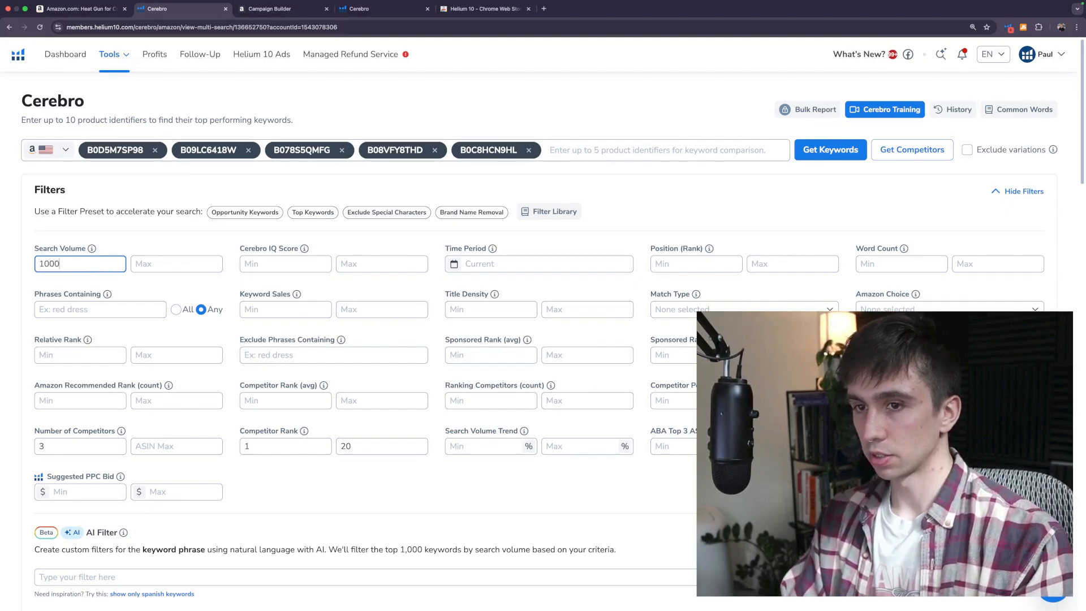
pyautogui.click(902, 447)
pyautogui.scroll(-3, 902, 447)
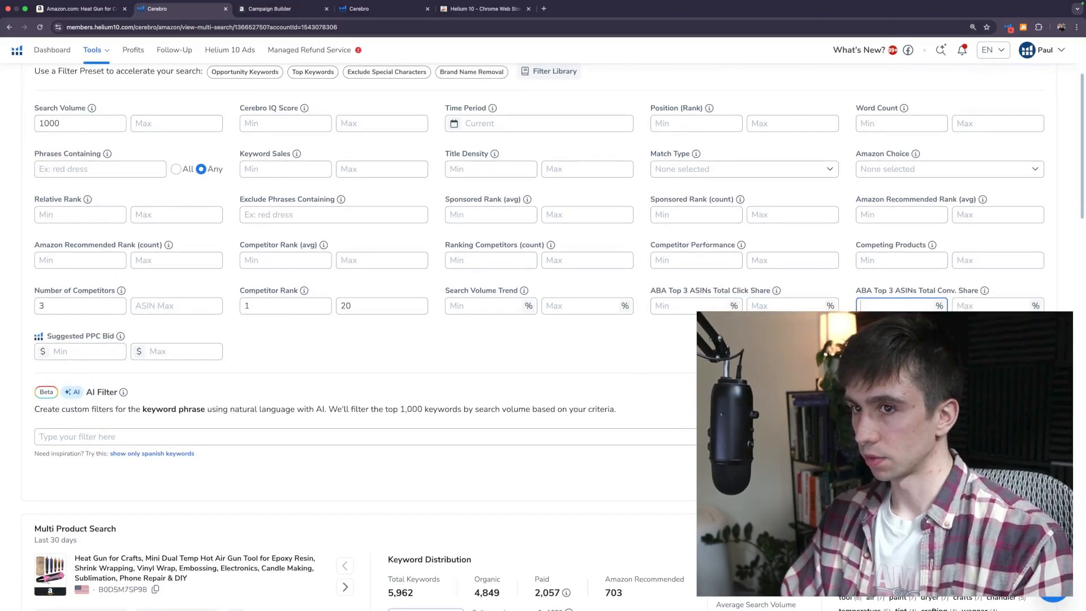
pyautogui.scroll(1, 177, 192)
pyautogui.scroll(-3, 654, 409)
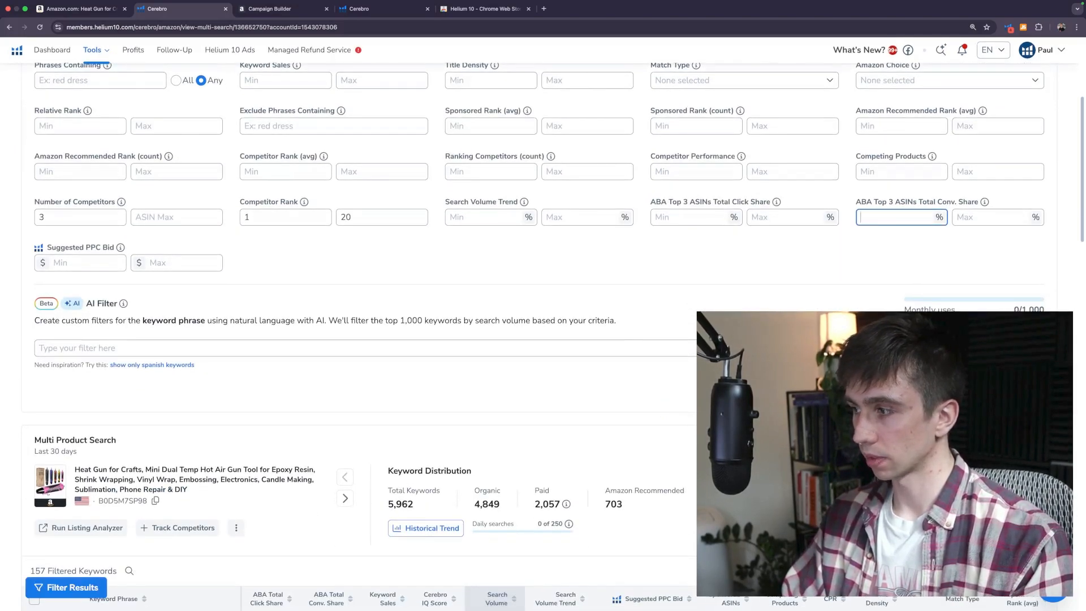
pyautogui.click(1018, 393)
pyautogui.scroll(-2, 588, 364)
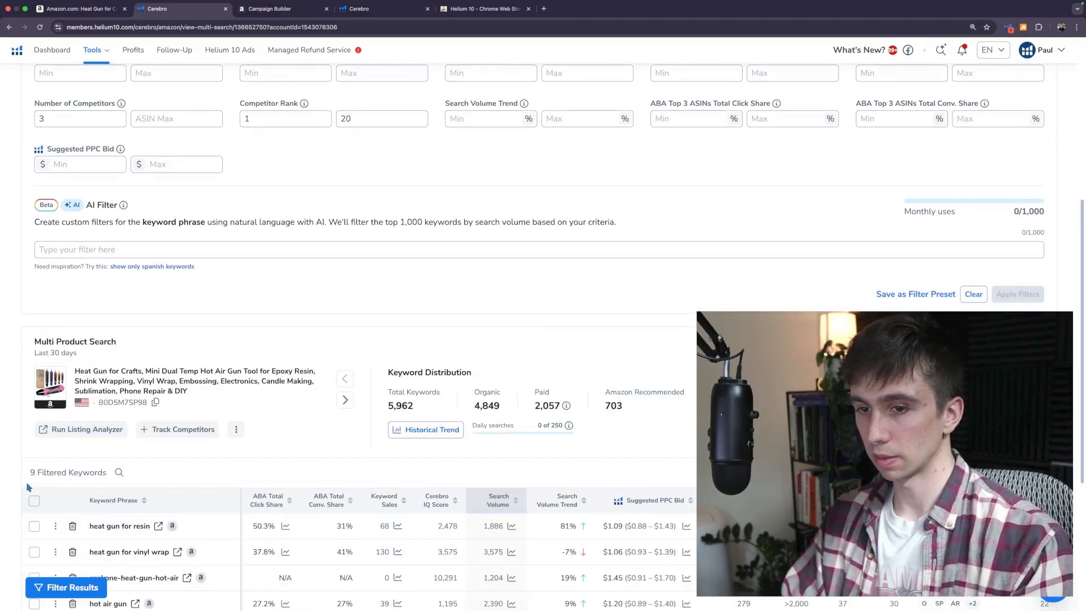
pyautogui.scroll(-5, 308, 488)
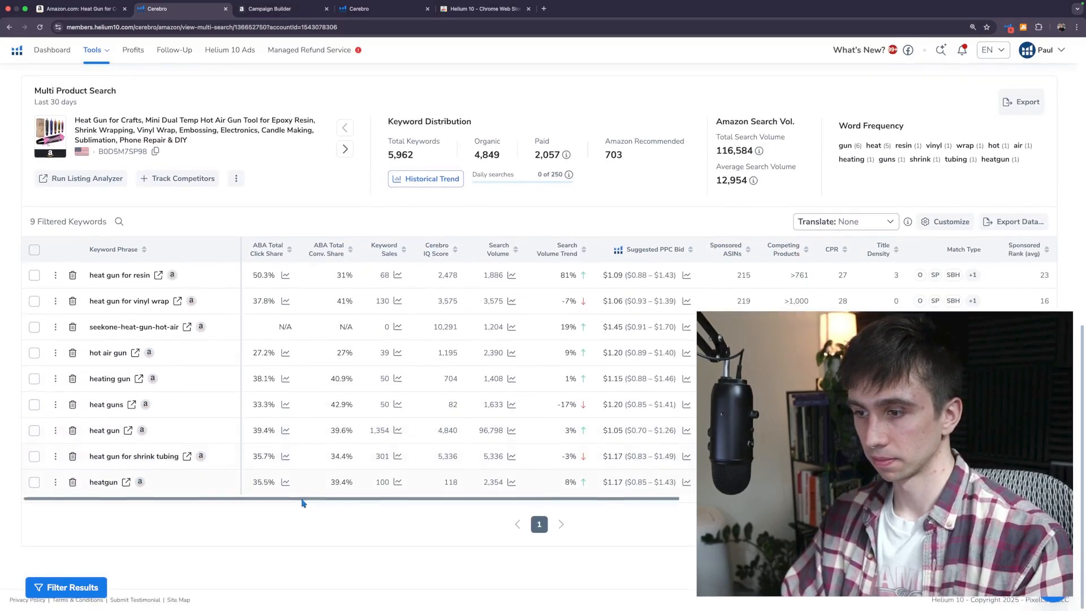
# Step: Sort the filtered keywords by highest Search Volume and review the "hot air gun" and "heatgun" rows
pyautogui.click(499, 249)
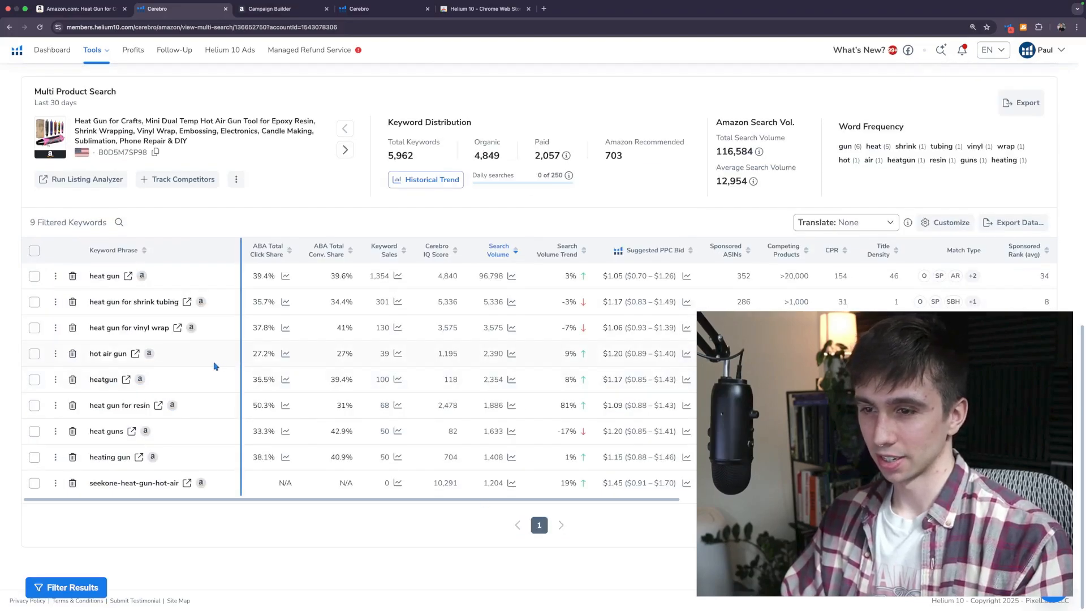
pyautogui.moveTo(219, 367); pyautogui.dragTo(206, 369)
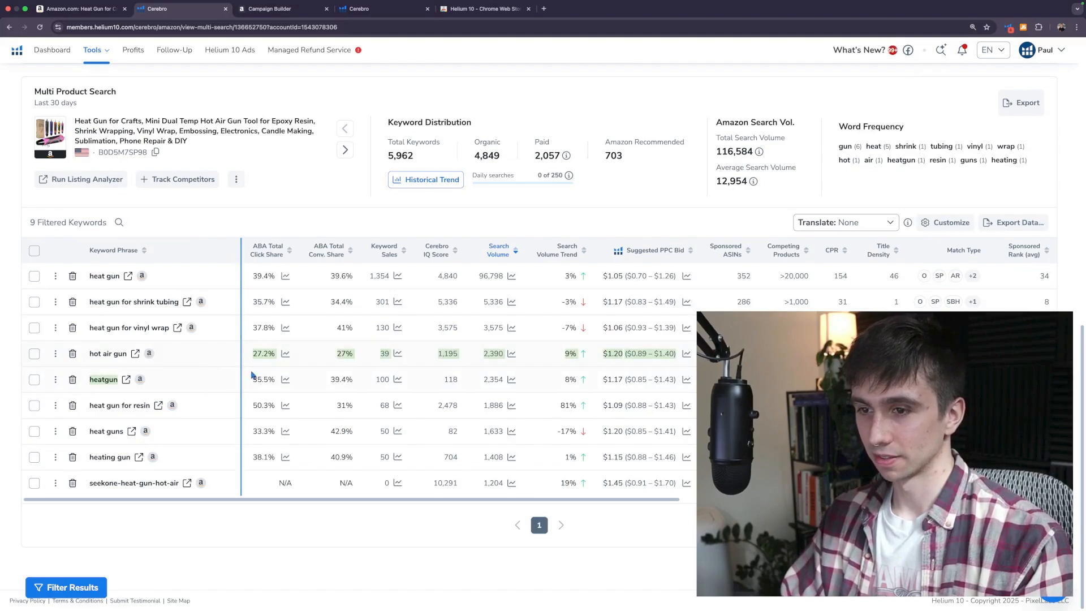
pyautogui.click(224, 227)
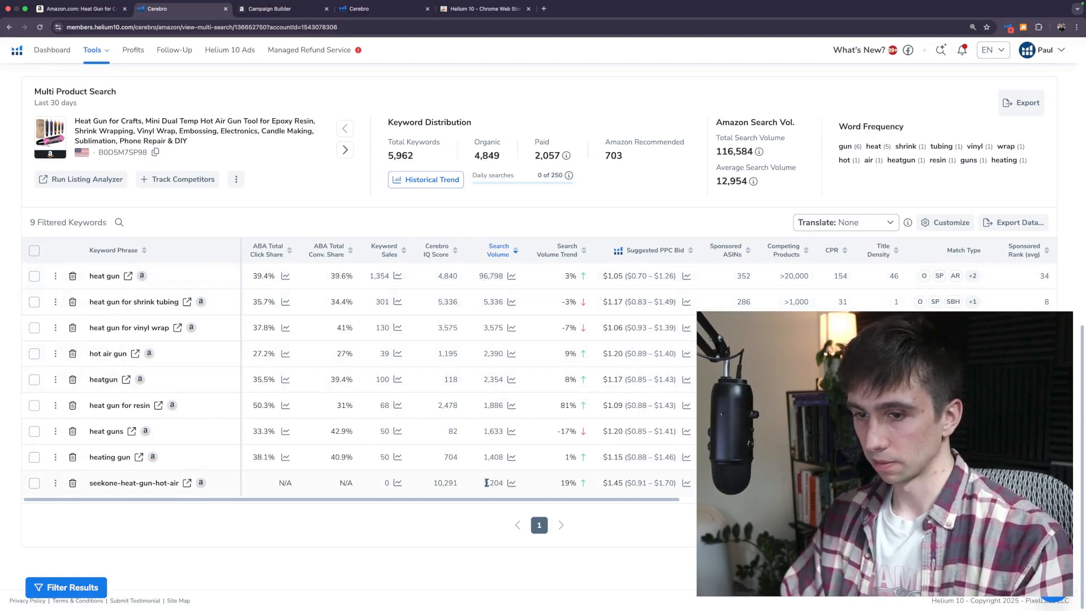
# Step: Lower the minimum Number of Competitors to 2, apply the filters, and review the resulting keyword list
pyautogui.scroll(1, 486, 482)
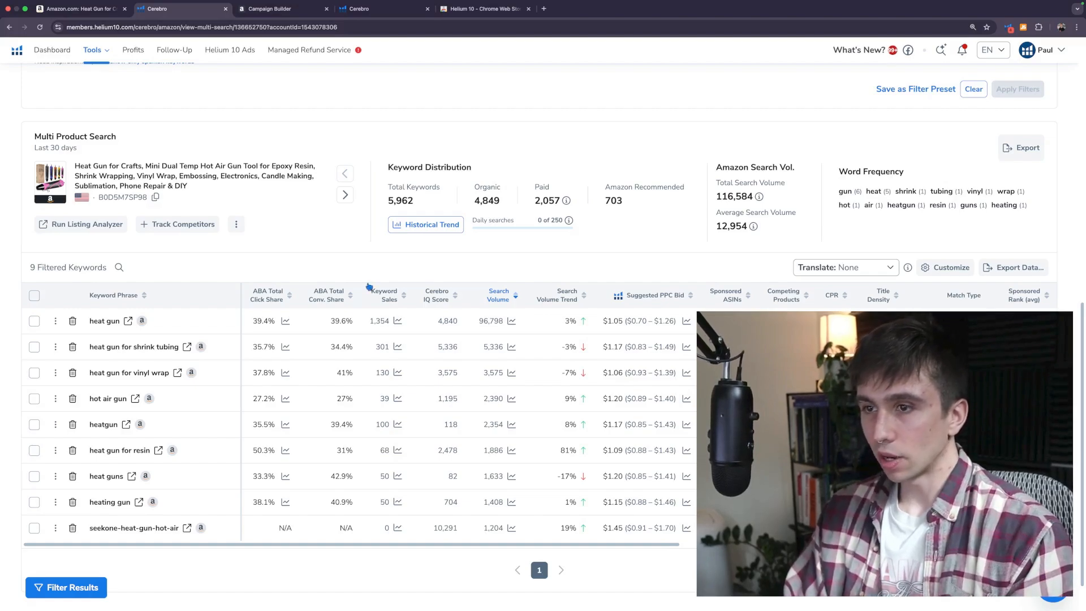
pyautogui.scroll(5, 369, 287)
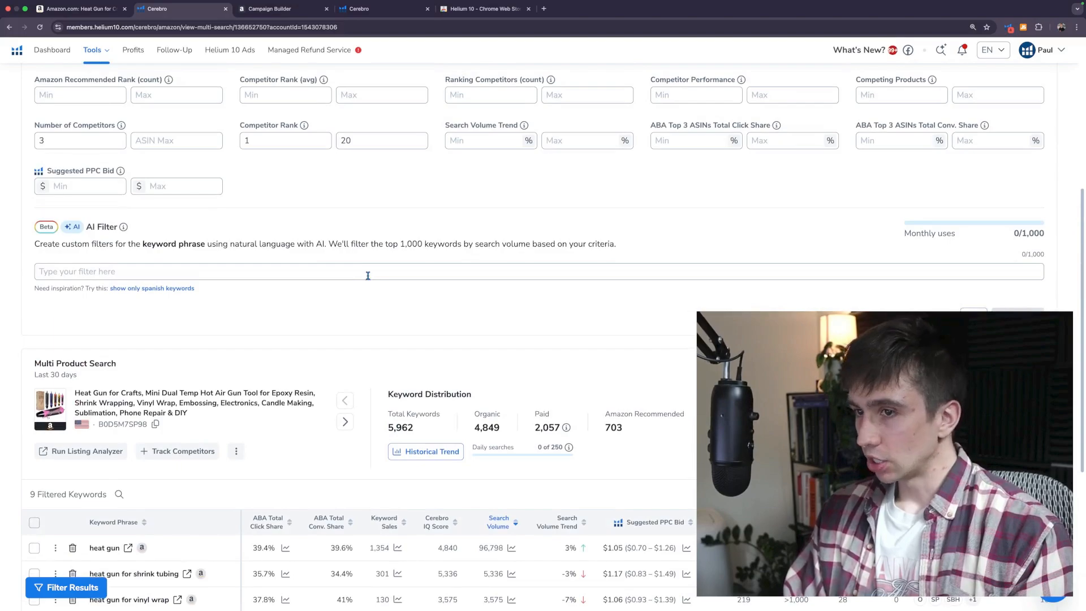
pyautogui.scroll(7, 367, 276)
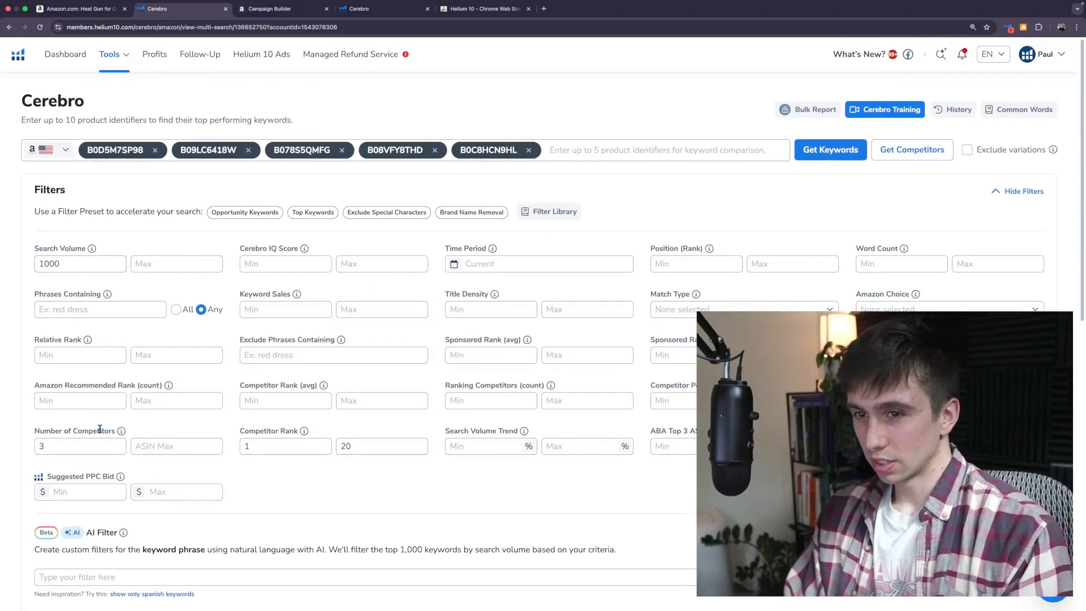
pyautogui.moveTo(90, 446); pyautogui.dragTo(20, 447)
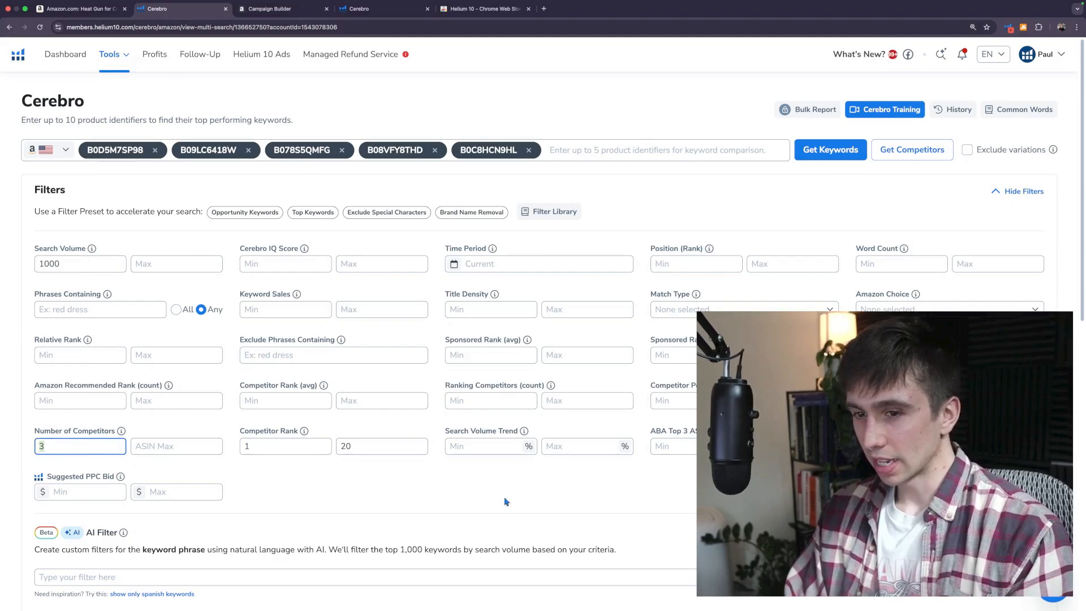
pyautogui.write('2')
pyautogui.press('Tab')
pyautogui.scroll(-4, 512, 484)
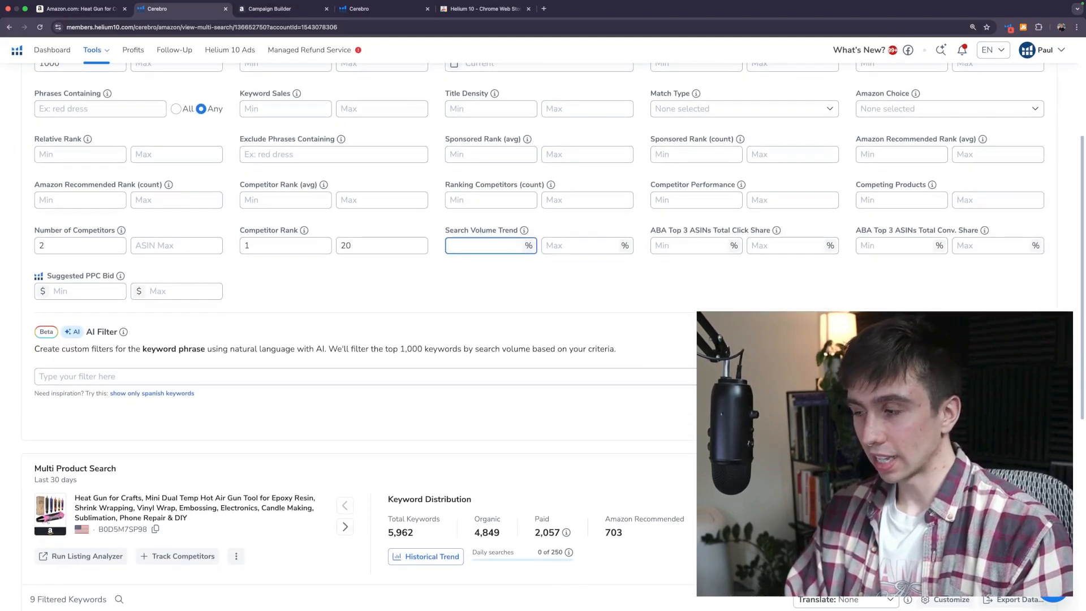
pyautogui.scroll(-4, 396, 285)
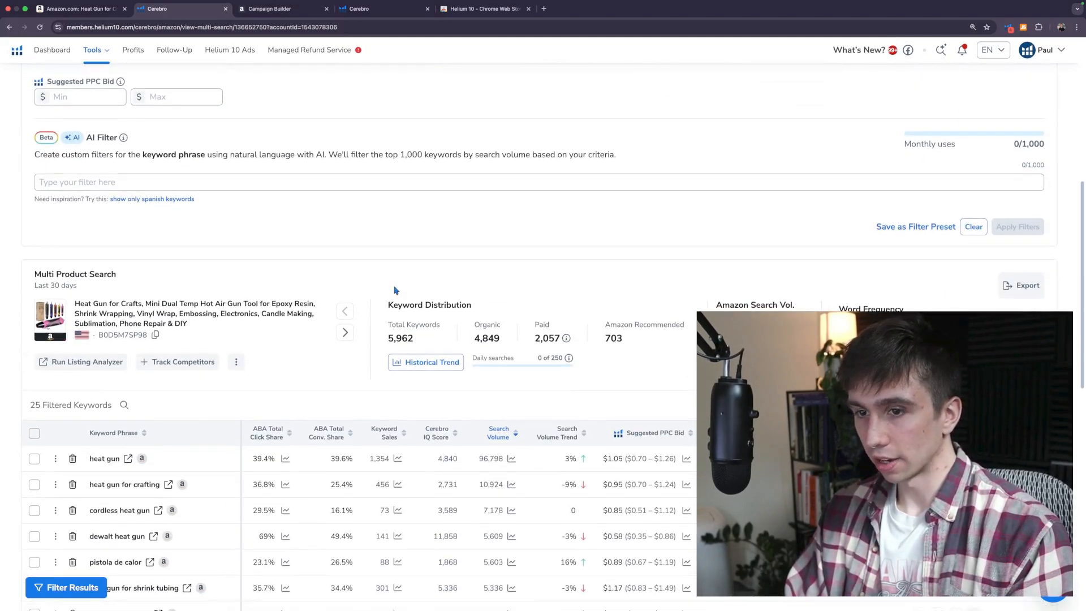
pyautogui.scroll(-6, 396, 290)
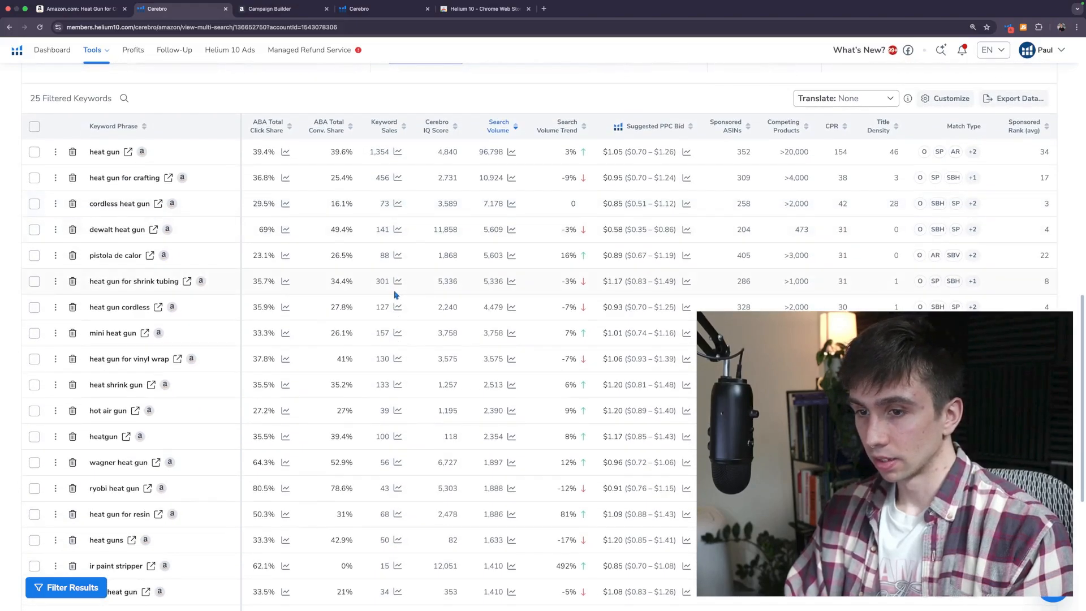
pyautogui.scroll(1, 396, 295)
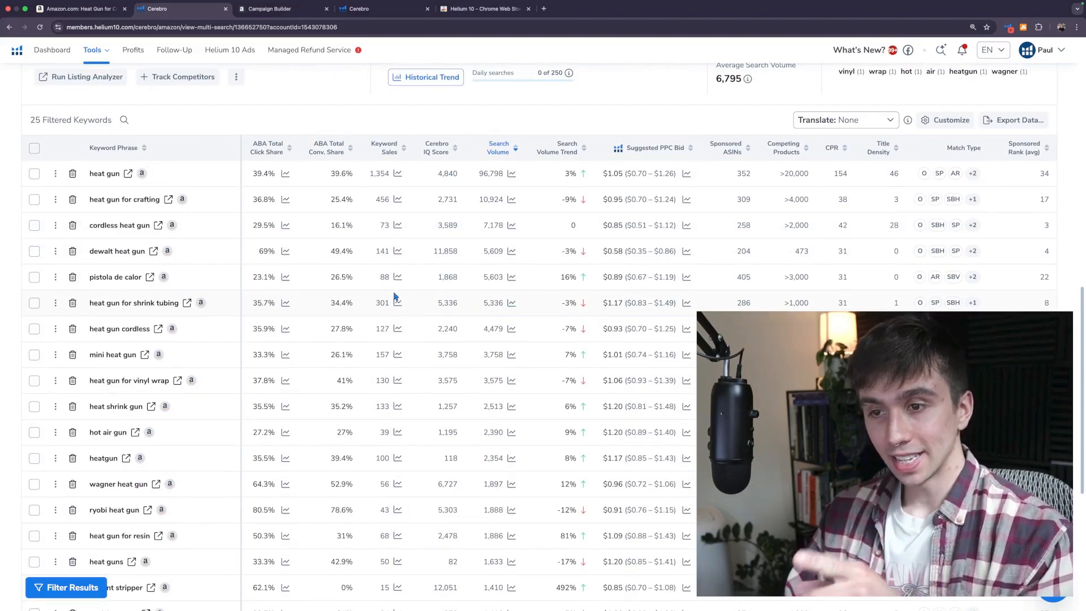
pyautogui.scroll(10, 395, 296)
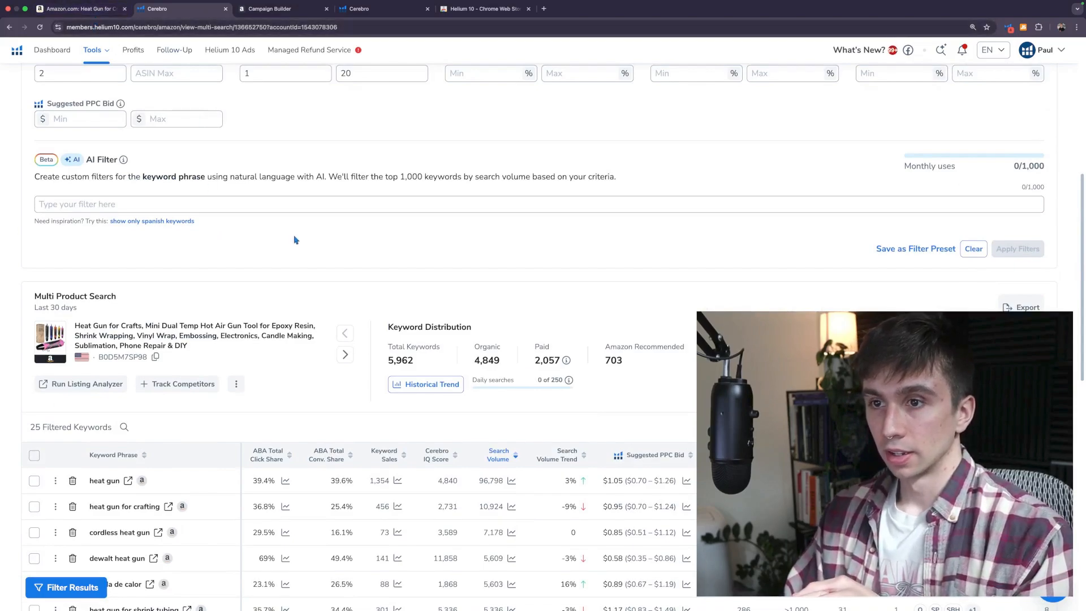
pyautogui.scroll(12, 294, 240)
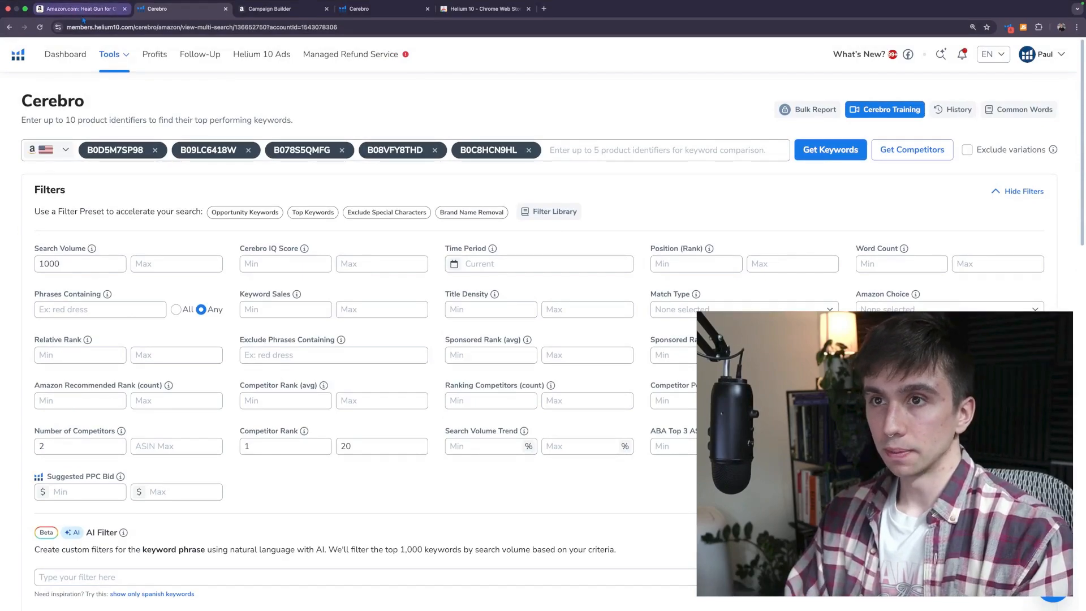
# Step: Return to the Amazon search results for "heat gun for crafting" and analyze the products with Xray
pyautogui.click(82, 10)
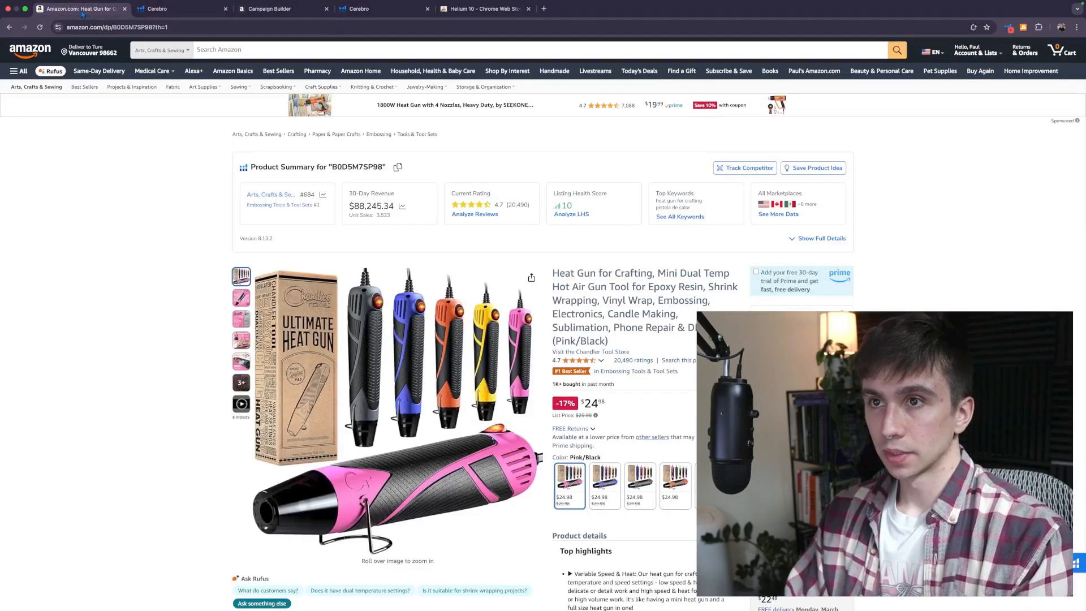
pyautogui.click(9, 27)
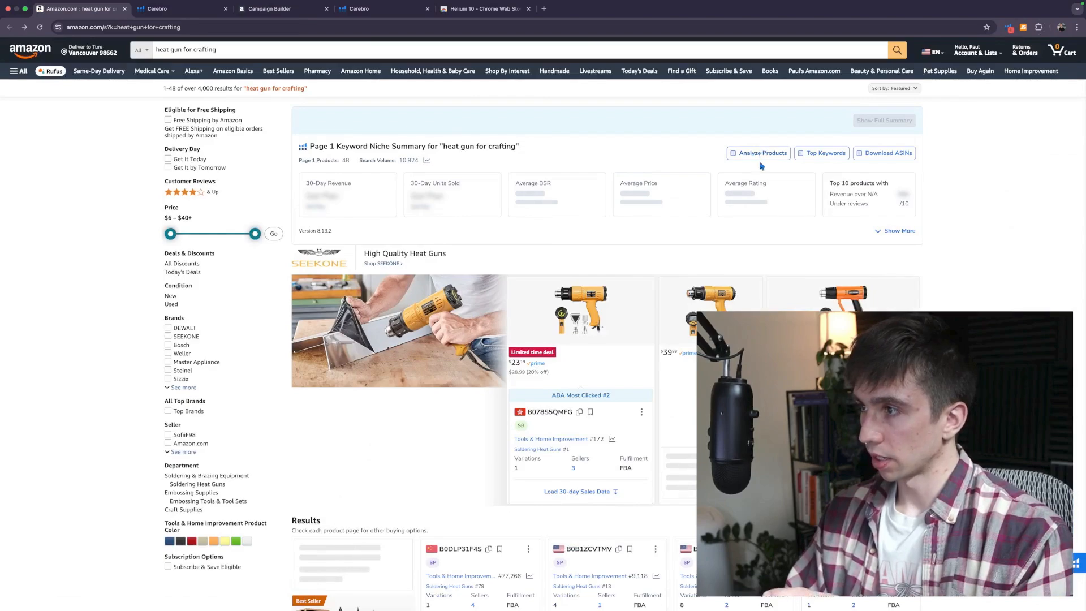
pyautogui.click(760, 162)
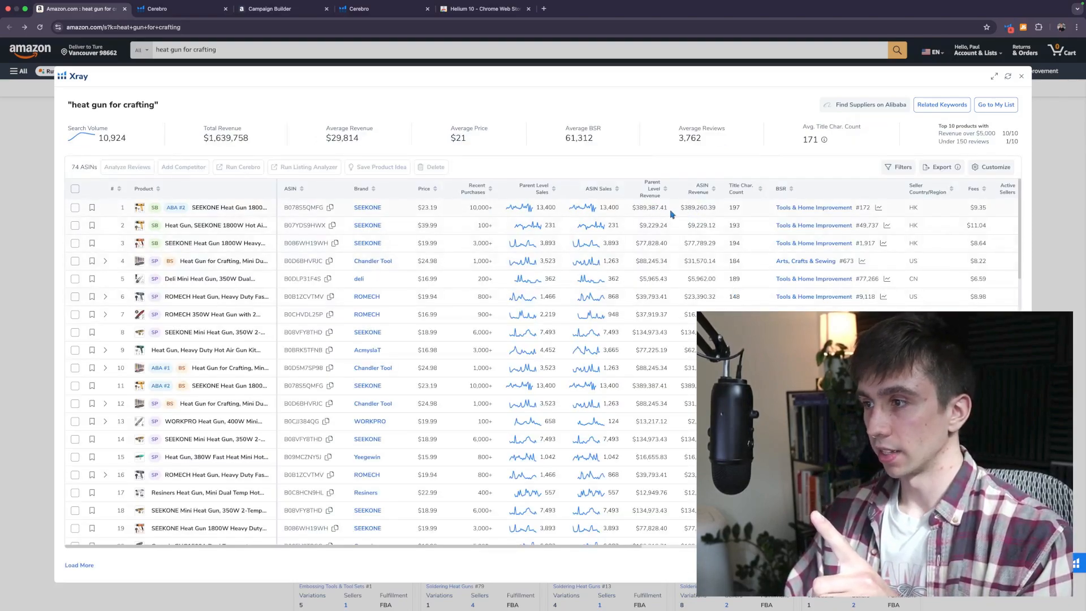
# Step: Compare the Parent Level Revenue of the SEEKONE, Chandler Tool, ROMECH and WORKPRO heat guns in Xray
pyautogui.moveTo(672, 213); pyautogui.dragTo(627, 214)
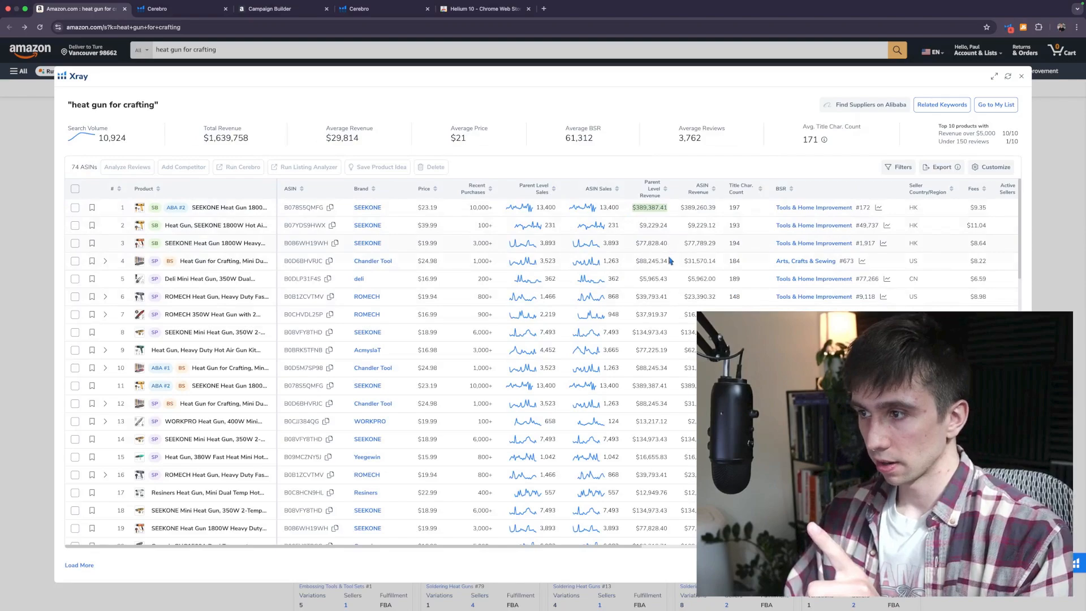
pyautogui.moveTo(672, 264); pyautogui.dragTo(626, 264)
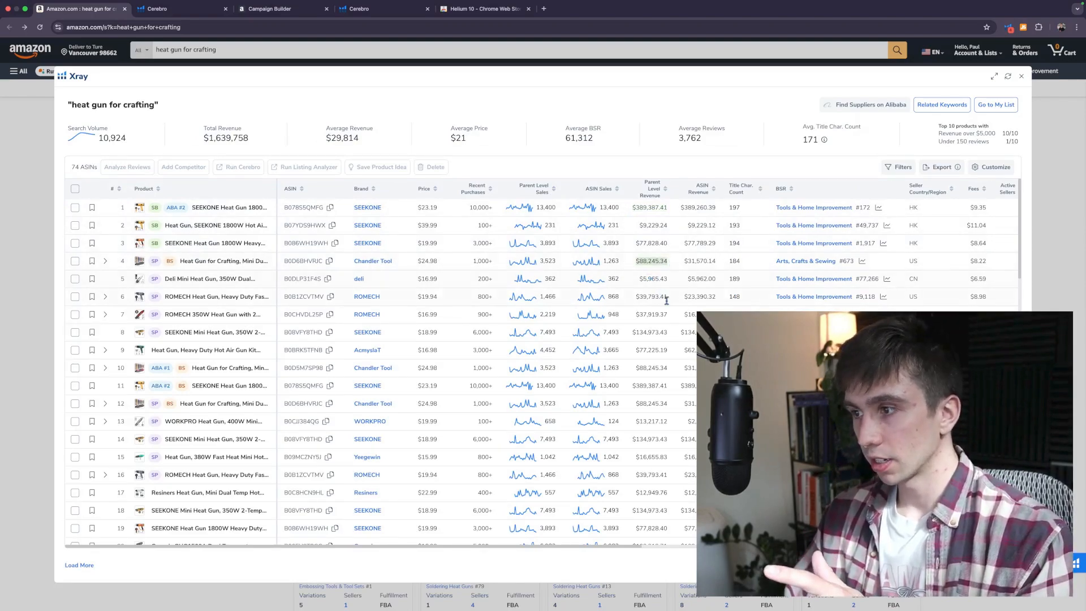
pyautogui.moveTo(674, 298); pyautogui.dragTo(633, 301)
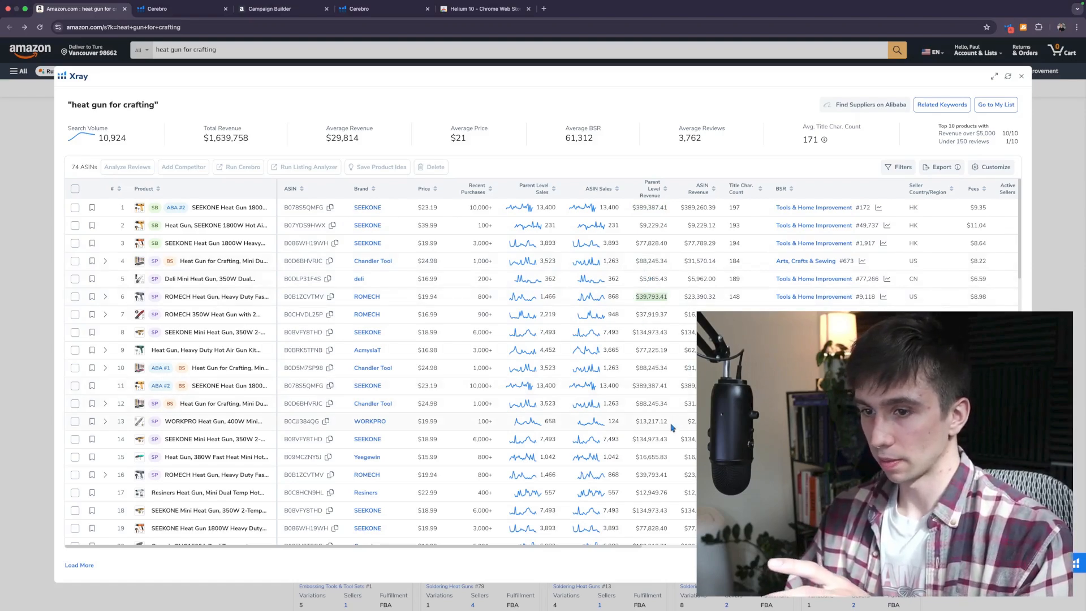
pyautogui.moveTo(670, 420); pyautogui.dragTo(634, 422)
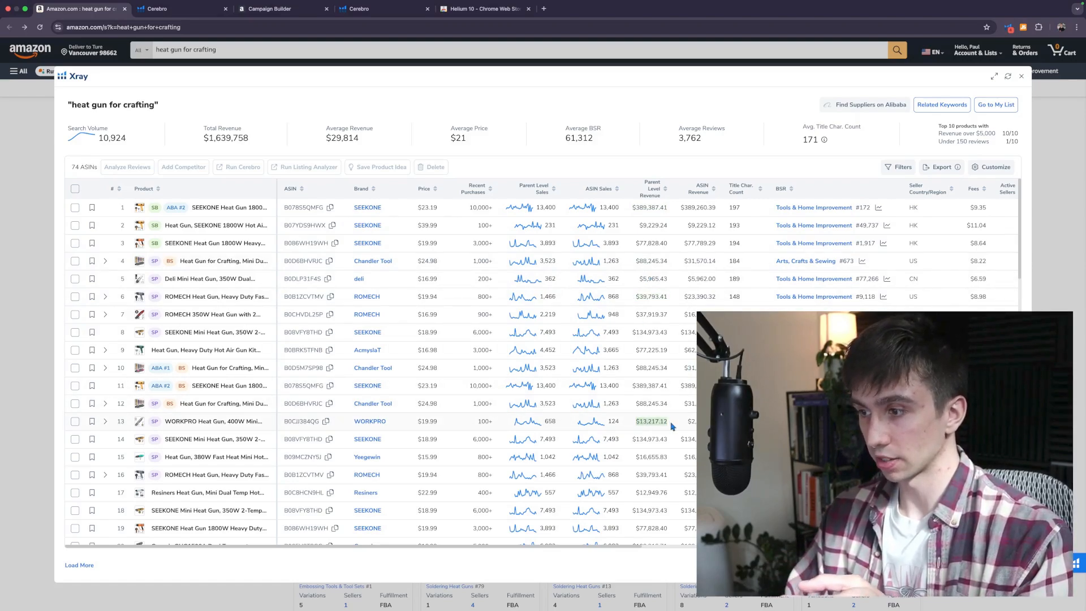
pyautogui.click(672, 424)
pyautogui.moveTo(674, 209); pyautogui.dragTo(632, 210)
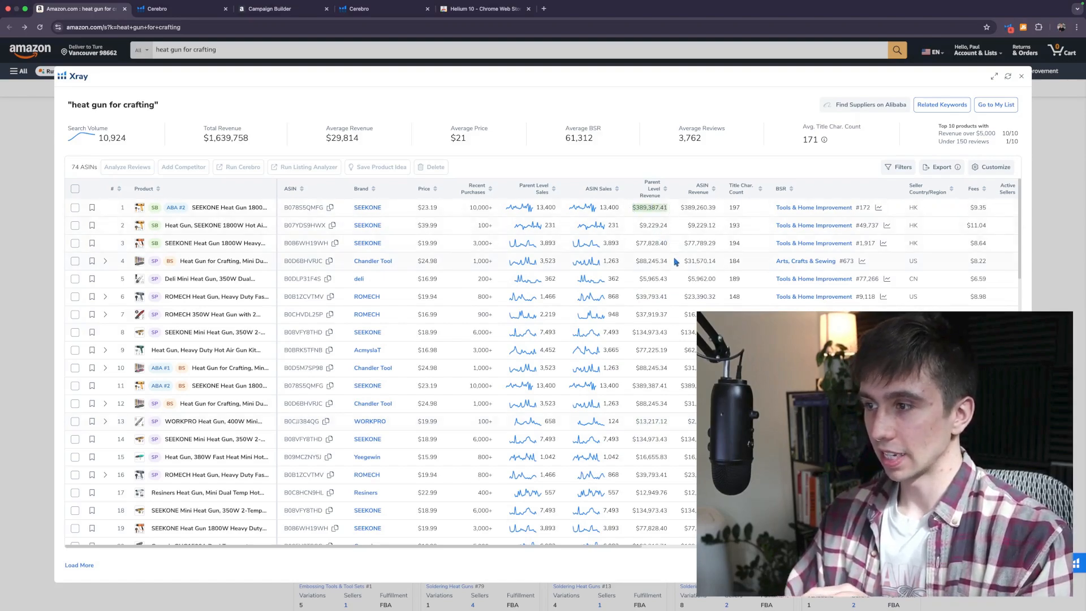
pyautogui.moveTo(676, 262); pyautogui.dragTo(640, 261)
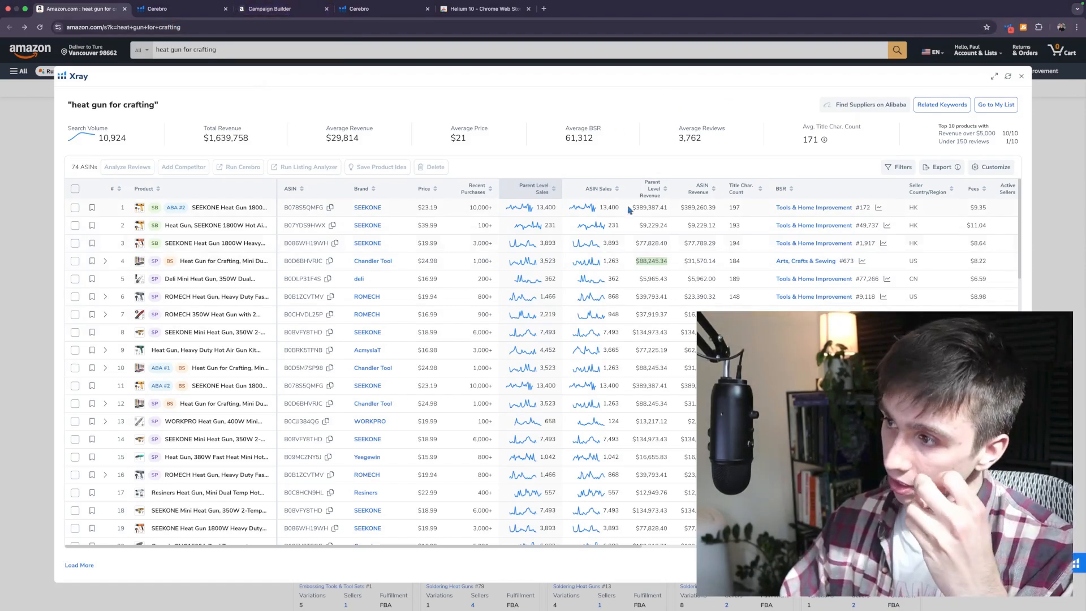
# Step: Switch back to Cerebro, set the minimum Number of Competitors to 3, and reapply the filters
pyautogui.click(271, 9)
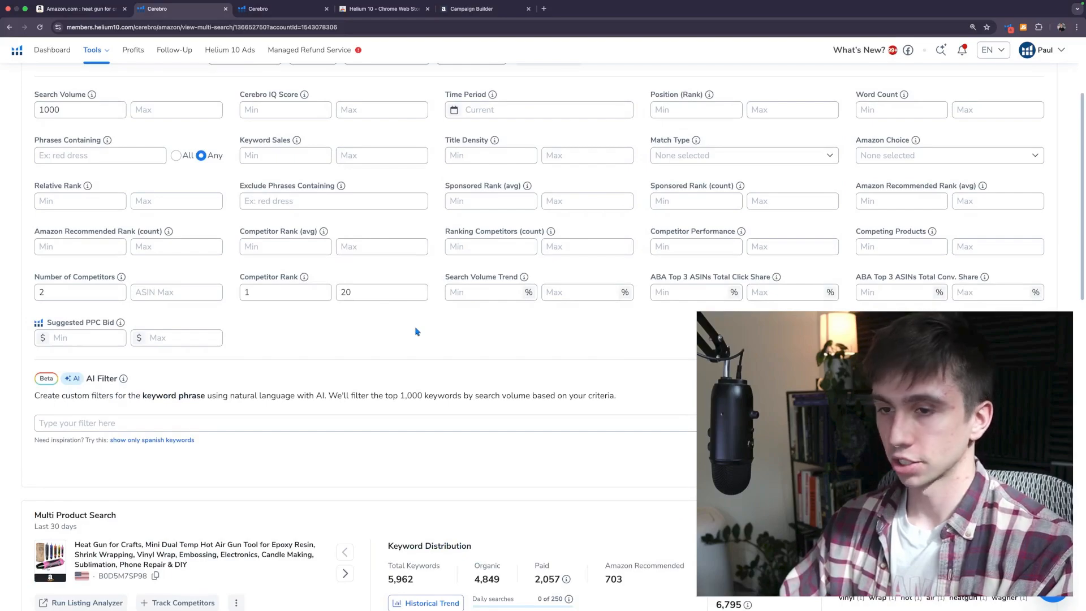
pyautogui.click(58, 298)
pyautogui.press('BackSpace')
pyautogui.write('3')
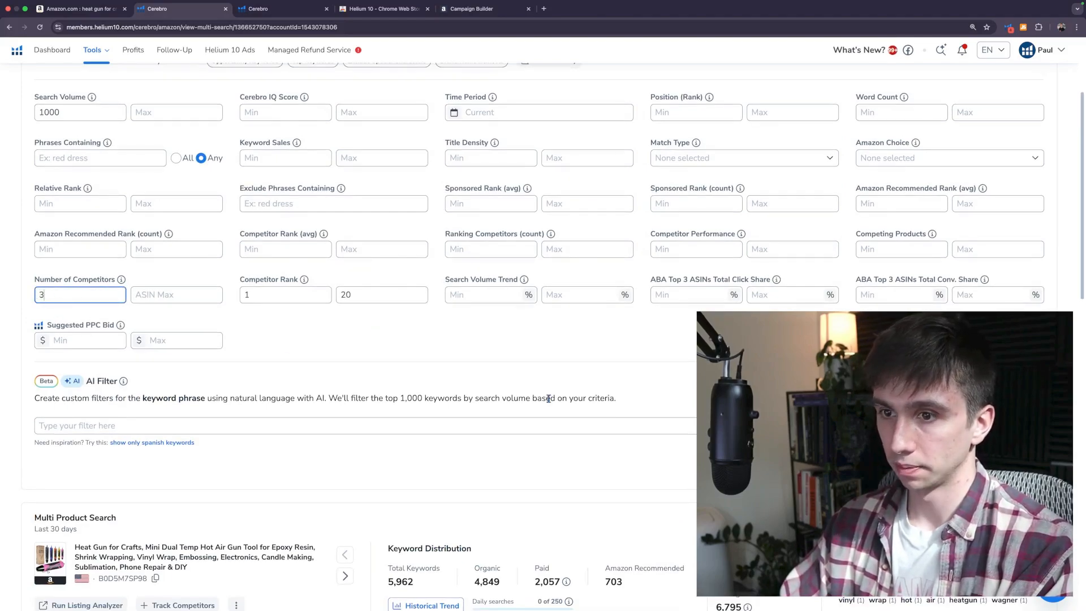
pyautogui.click(1010, 468)
pyautogui.scroll(-1, 621, 373)
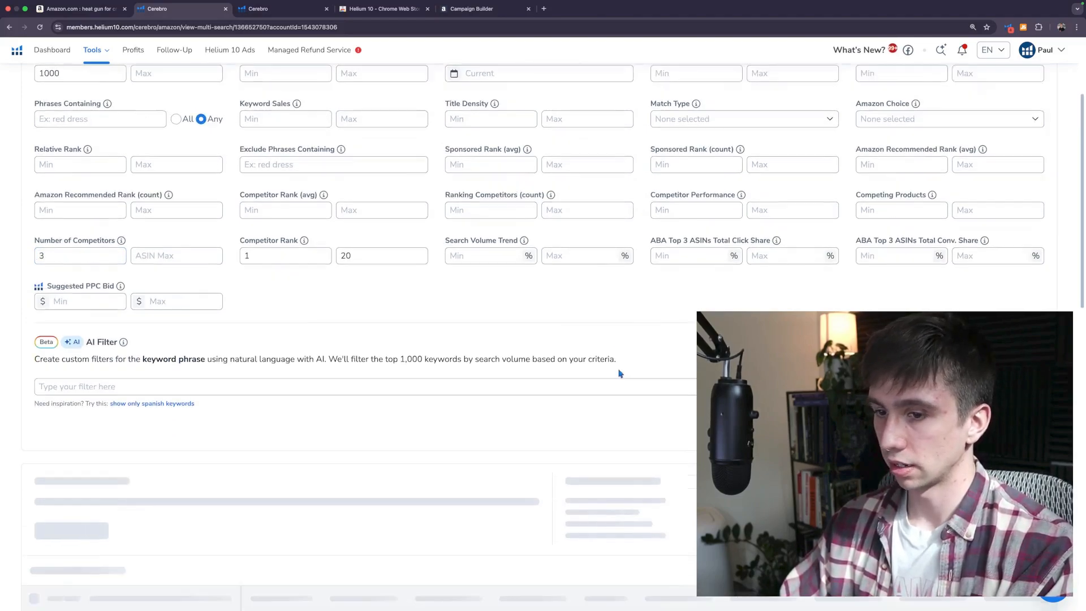
pyautogui.scroll(-7, 621, 373)
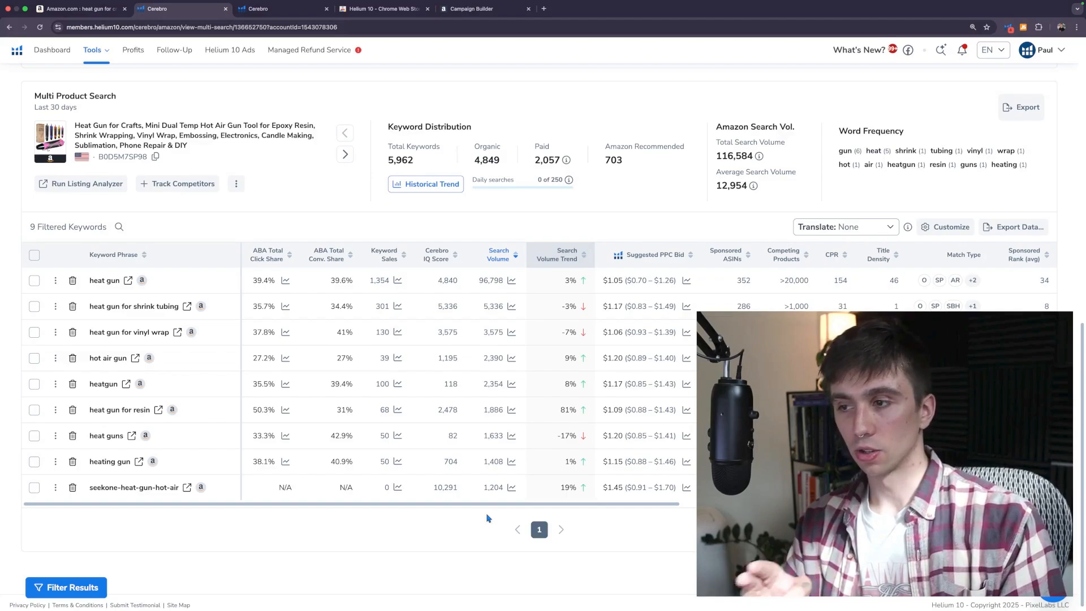
# Step: Examine the keyword phrases "heat gun for shrink tubing" and "heat gun" in the filtered list
pyautogui.moveTo(86, 310); pyautogui.dragTo(158, 317)
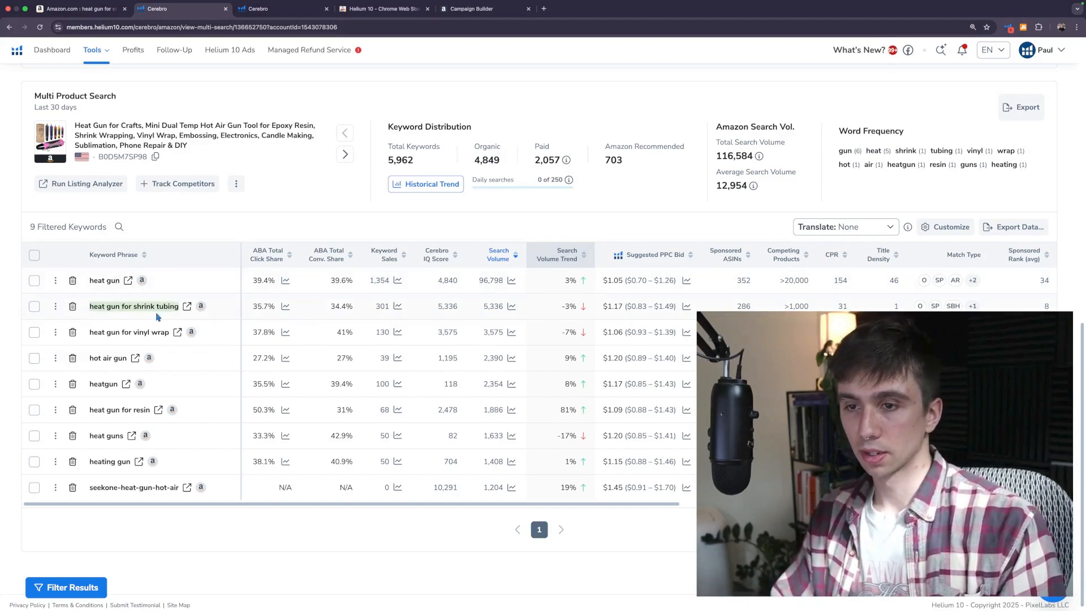
pyautogui.moveTo(89, 281); pyautogui.dragTo(113, 282)
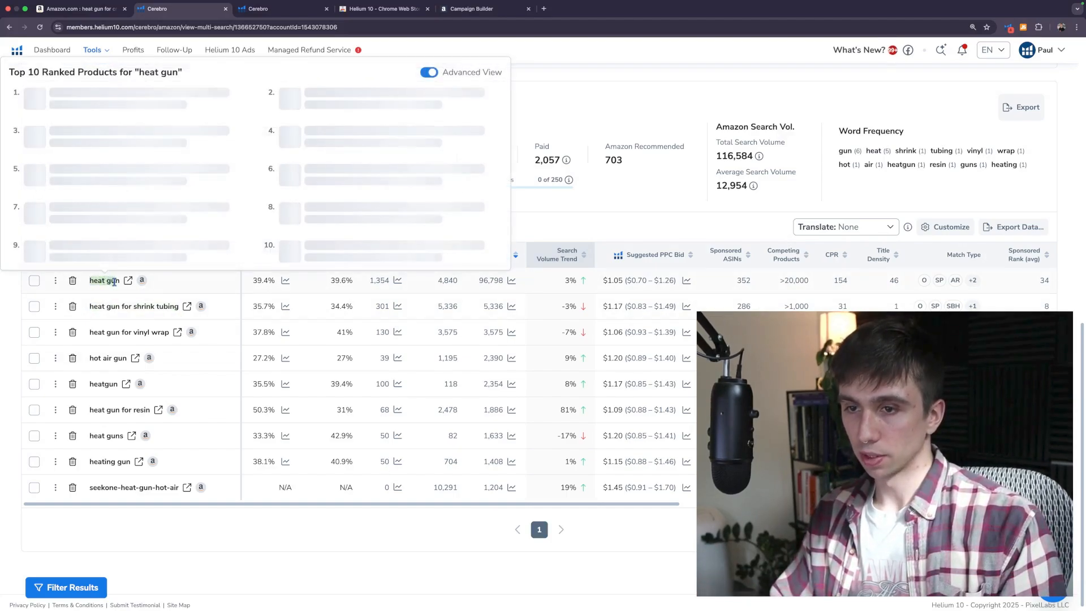
pyautogui.click(203, 292)
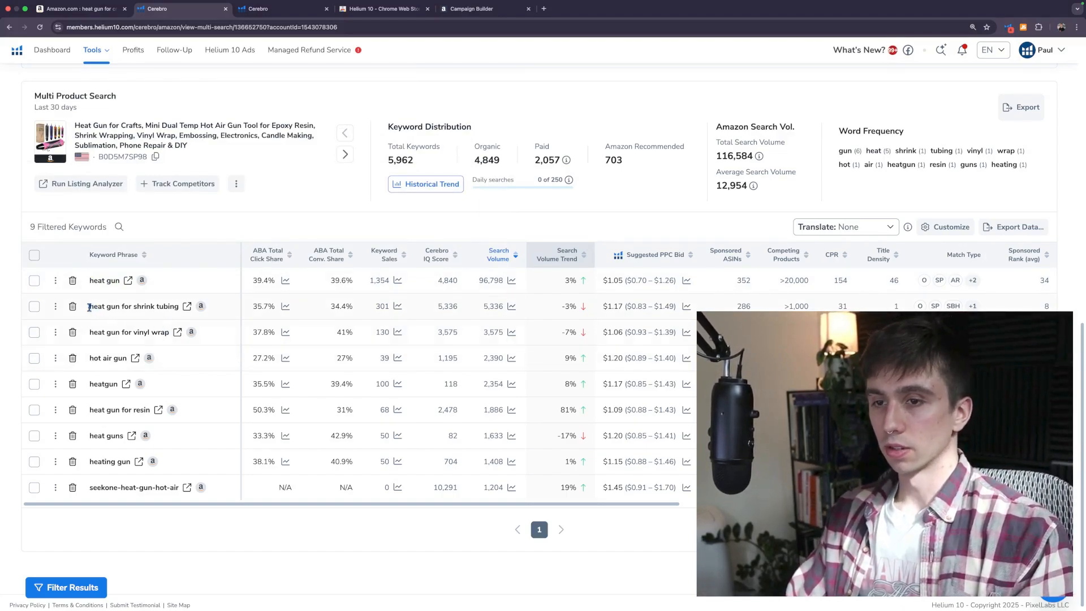
pyautogui.moveTo(136, 308)
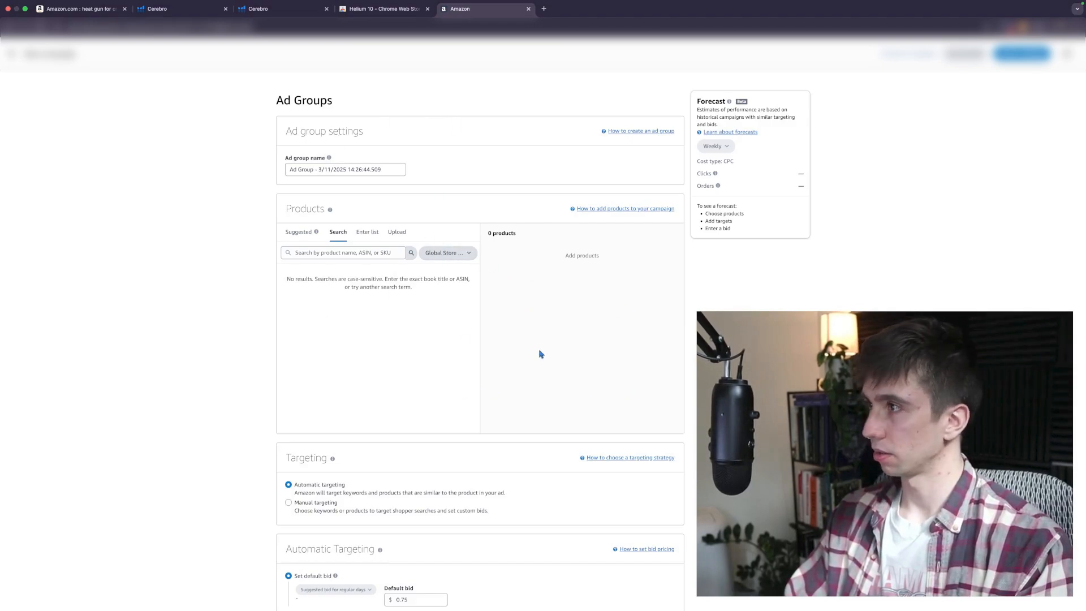
# Step: Look through the Amazon campaign creation form, from the ad group, targeting and bidding sections to the campaign settings
pyautogui.scroll(-20, 480, 340)
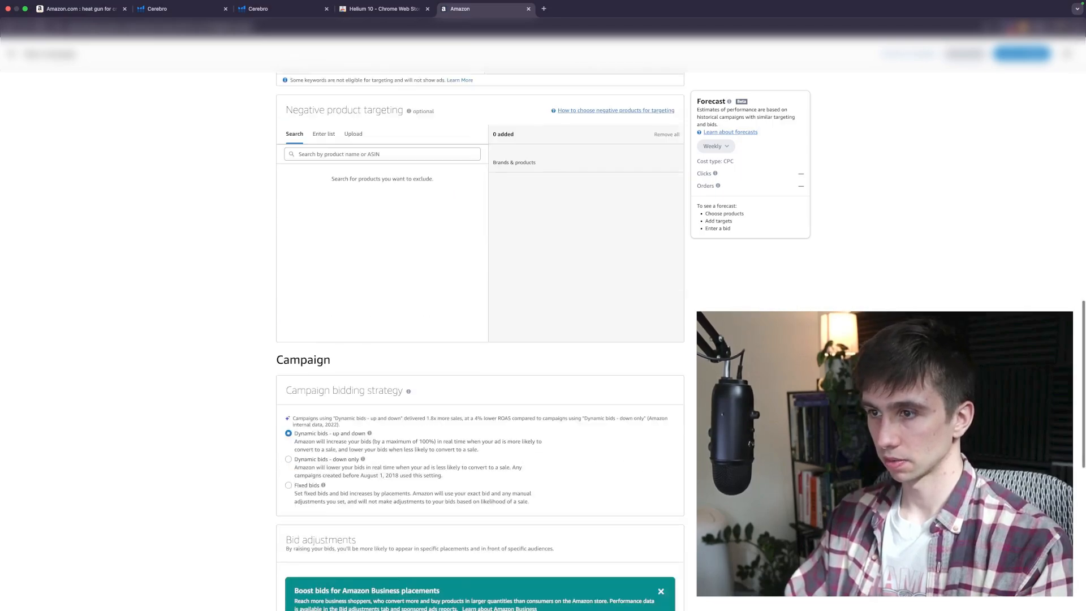
pyautogui.scroll(1, 479, 339)
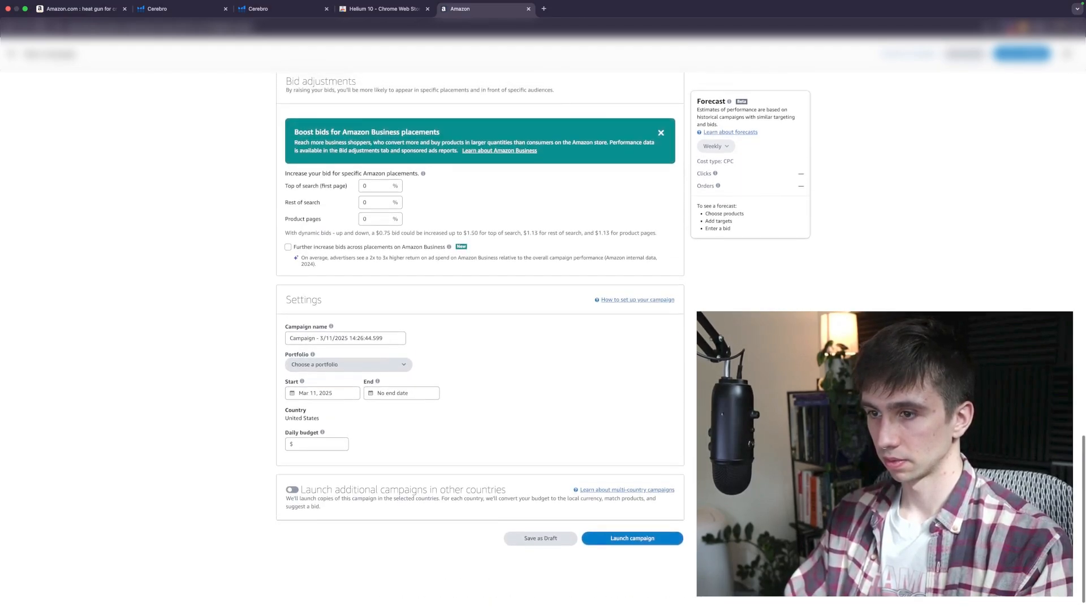
pyautogui.scroll(20, 480, 339)
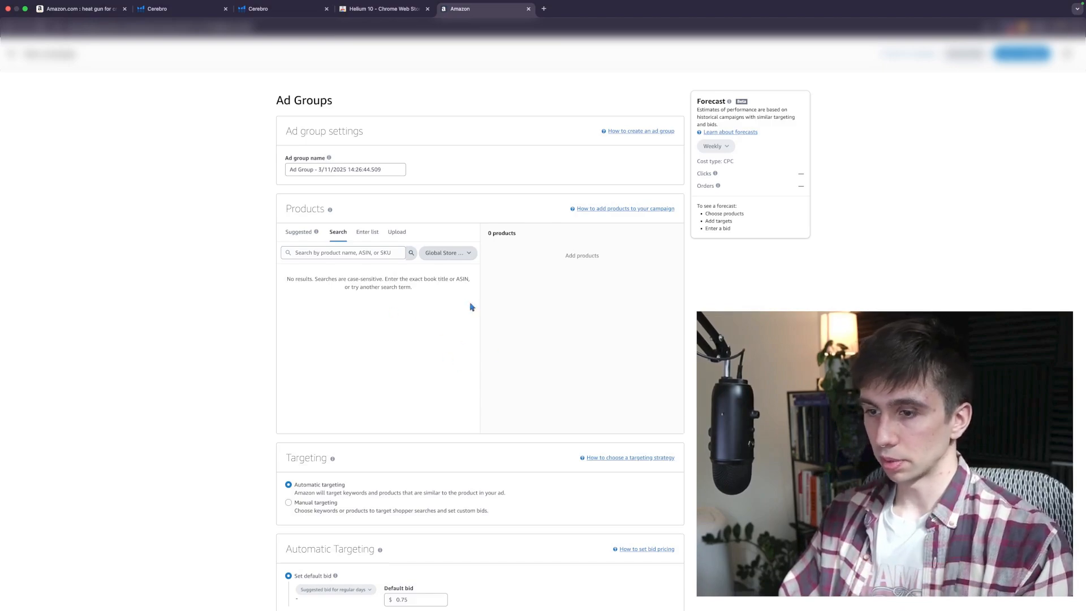
pyautogui.scroll(-4, 467, 304)
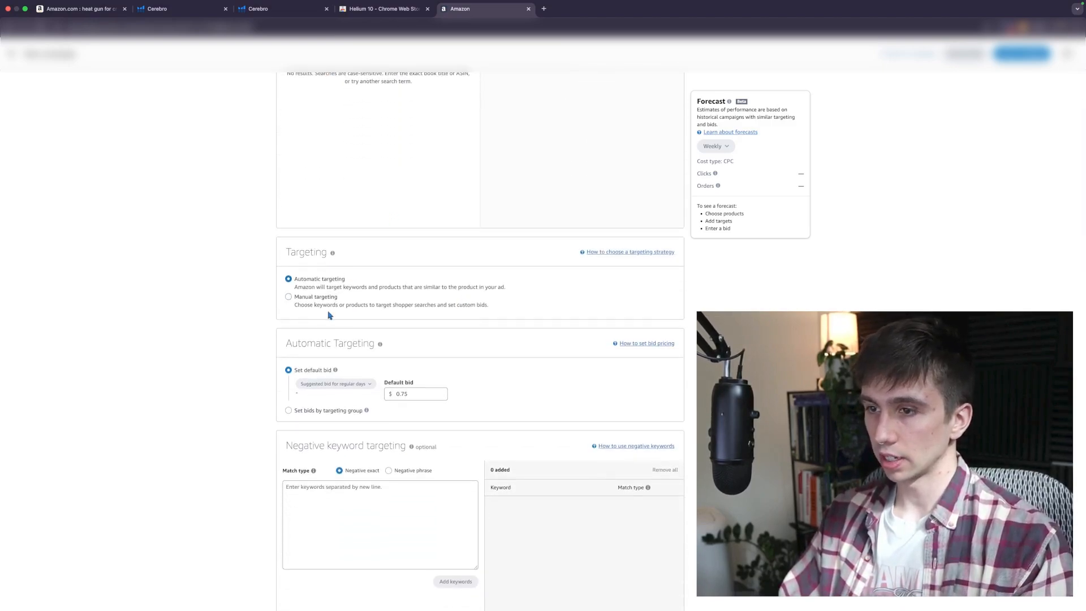
pyautogui.scroll(-3, 323, 307)
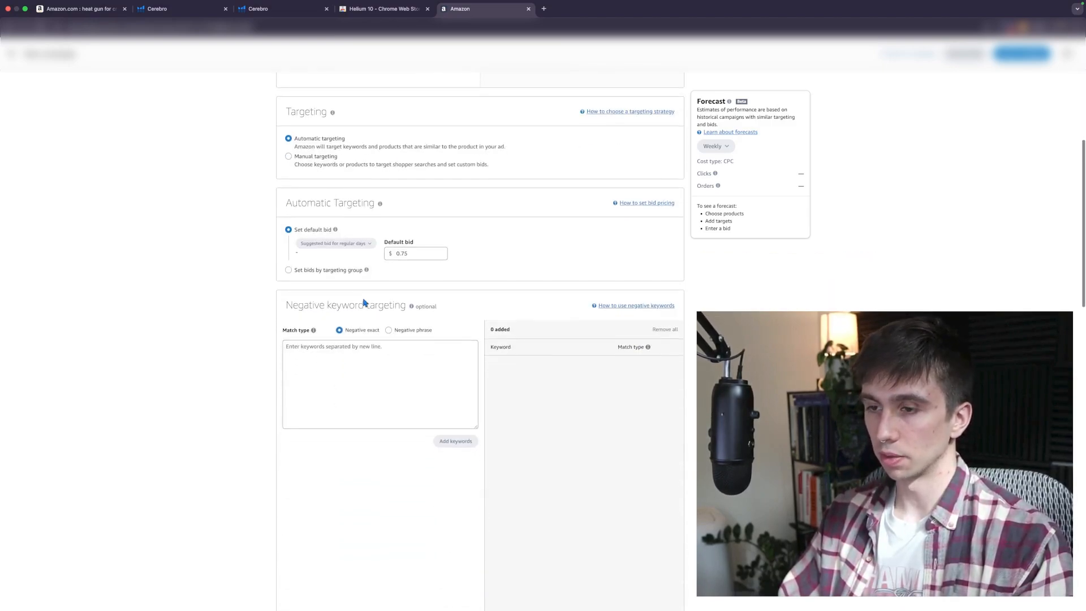
# Step: Change the campaign's targeting from automatic to manual, using keyword targeting
pyautogui.moveTo(318, 241)
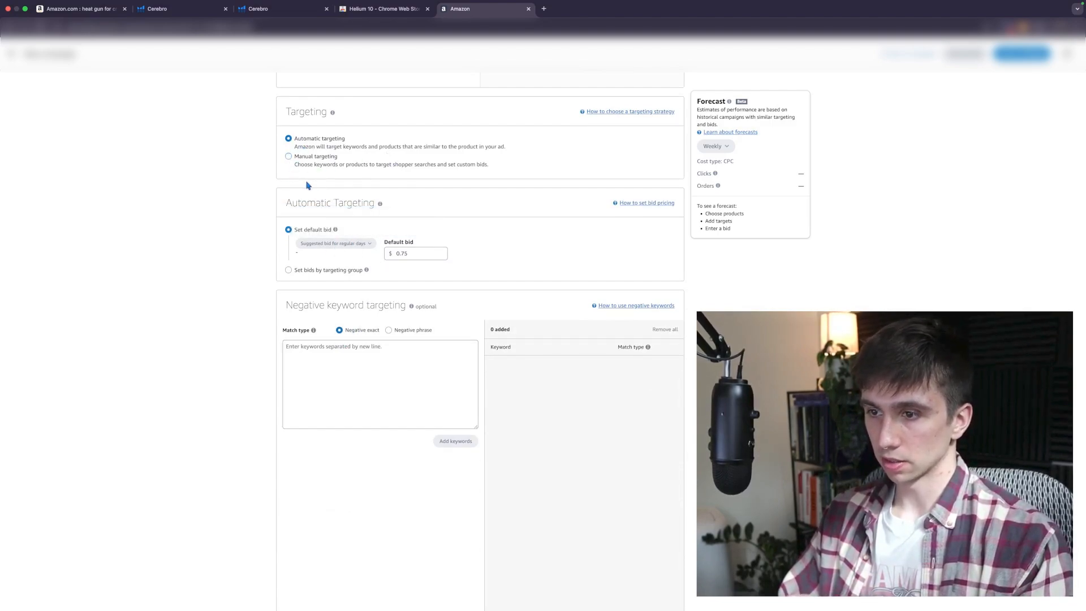
pyautogui.click(296, 164)
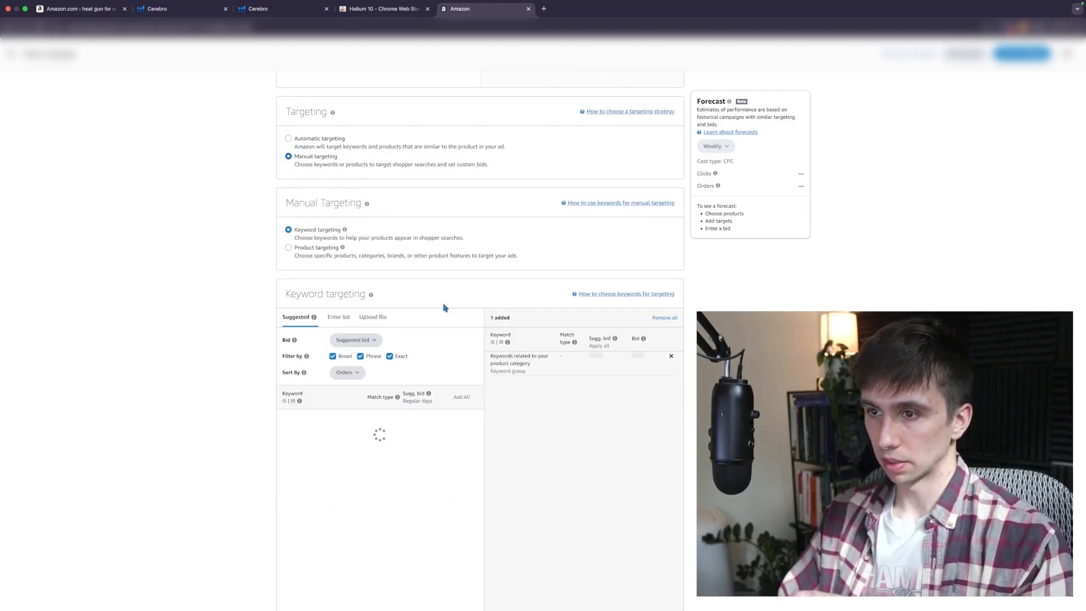
pyautogui.scroll(-1, 441, 217)
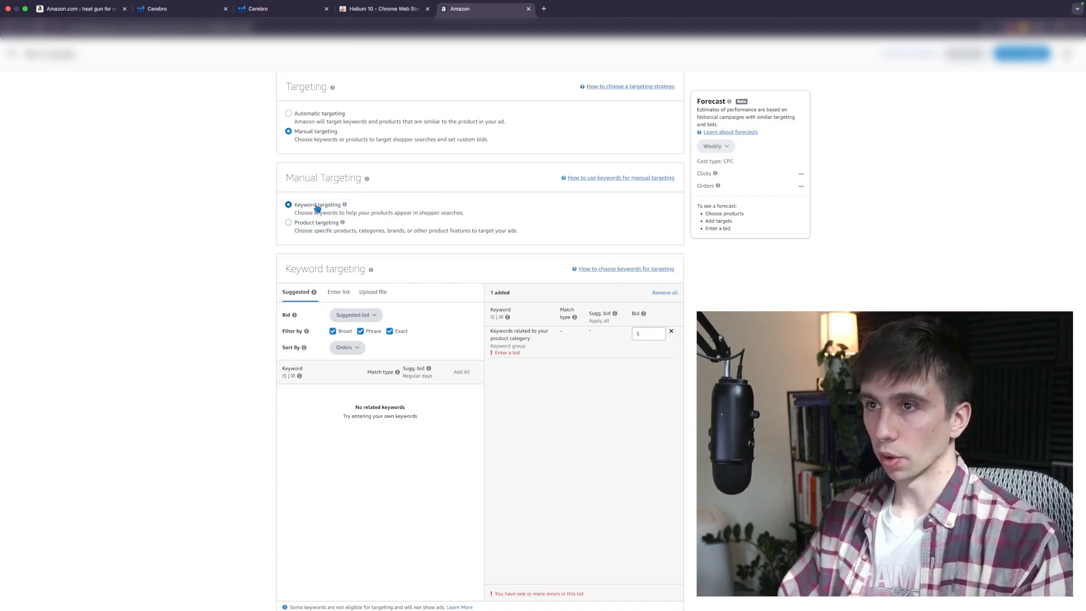
# Step: Glance at the Cerebro keyword list, return to the Amazon campaign, and restrict the suggested keyword filter to Exact by disabling Phrase and Broad
pyautogui.click(185, 10)
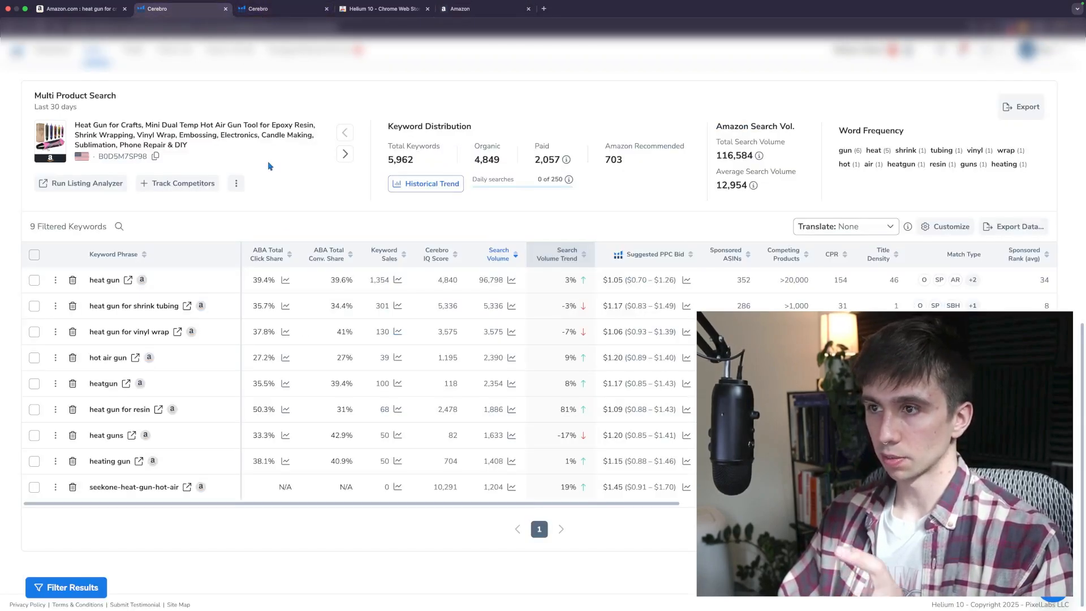
pyautogui.click(481, 9)
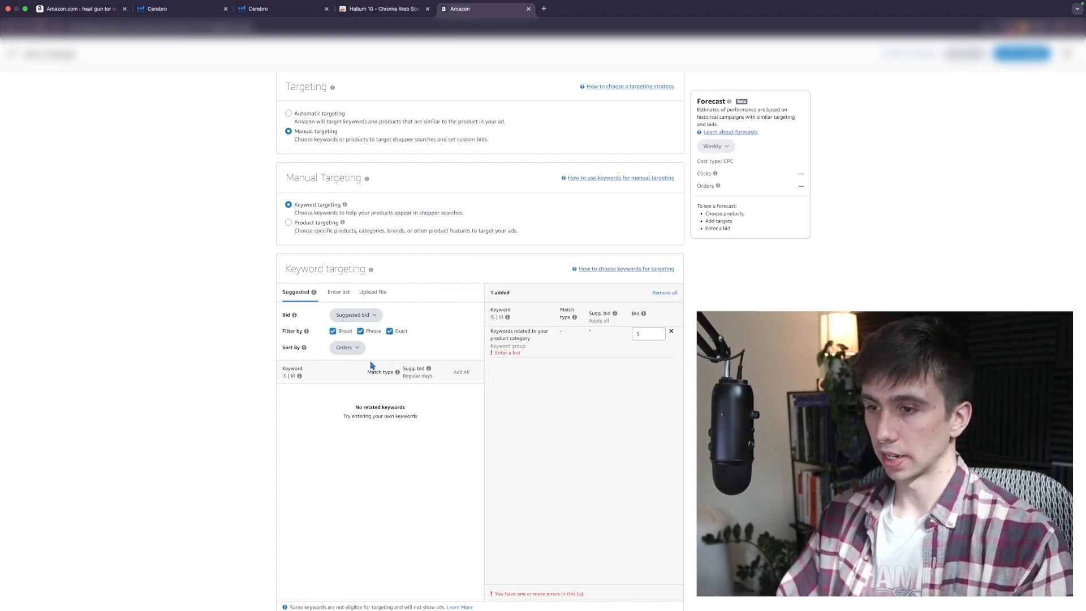
pyautogui.click(360, 332)
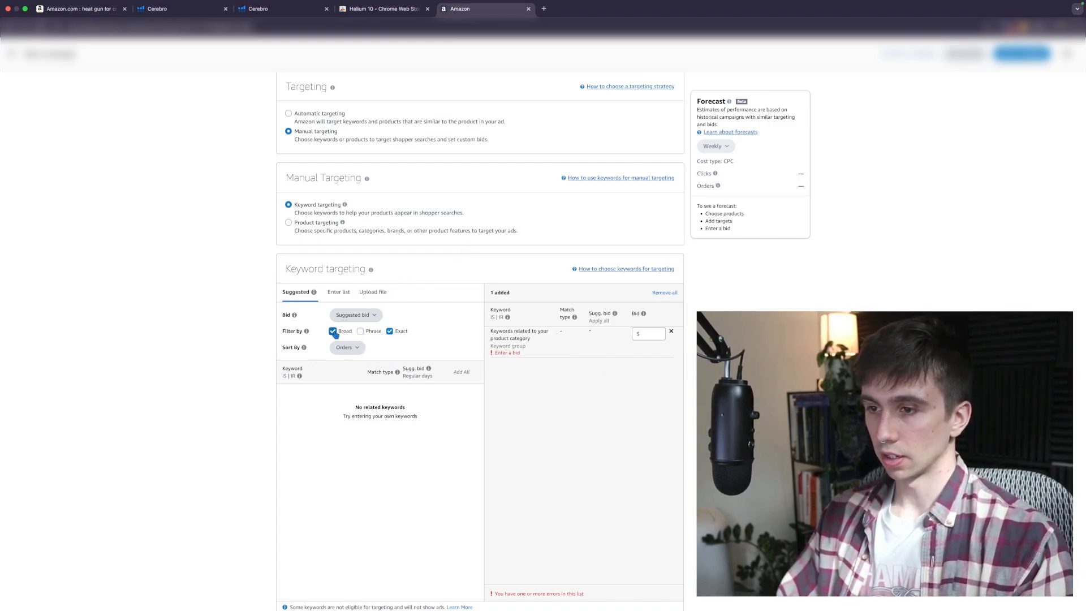
pyautogui.click(333, 332)
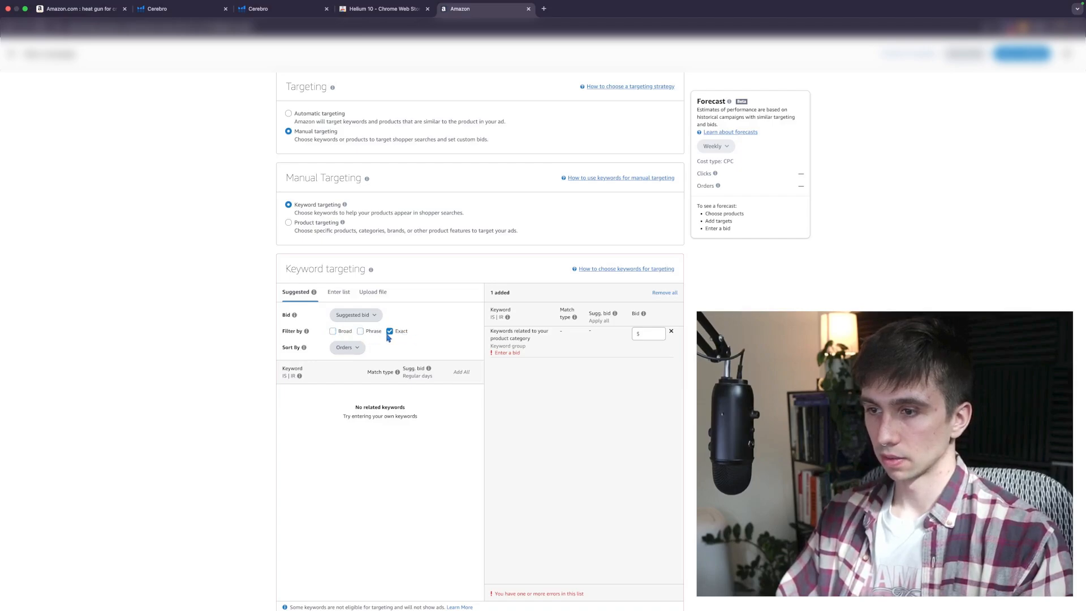
# Step: Review the ad group name, product selection and targeting sections of the campaign form
pyautogui.scroll(7, 428, 337)
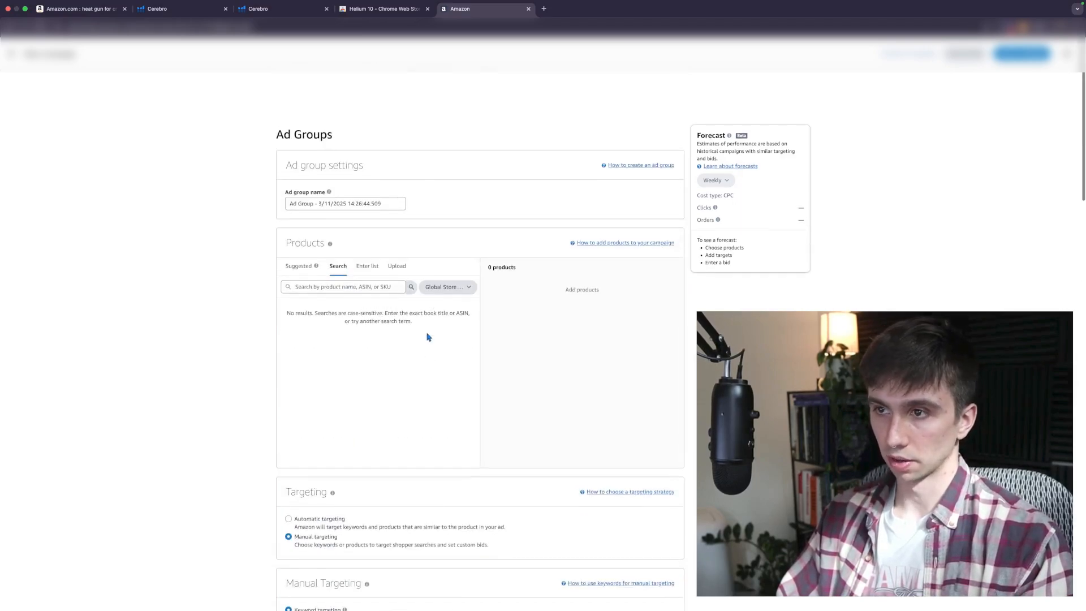
pyautogui.scroll(-1, 428, 338)
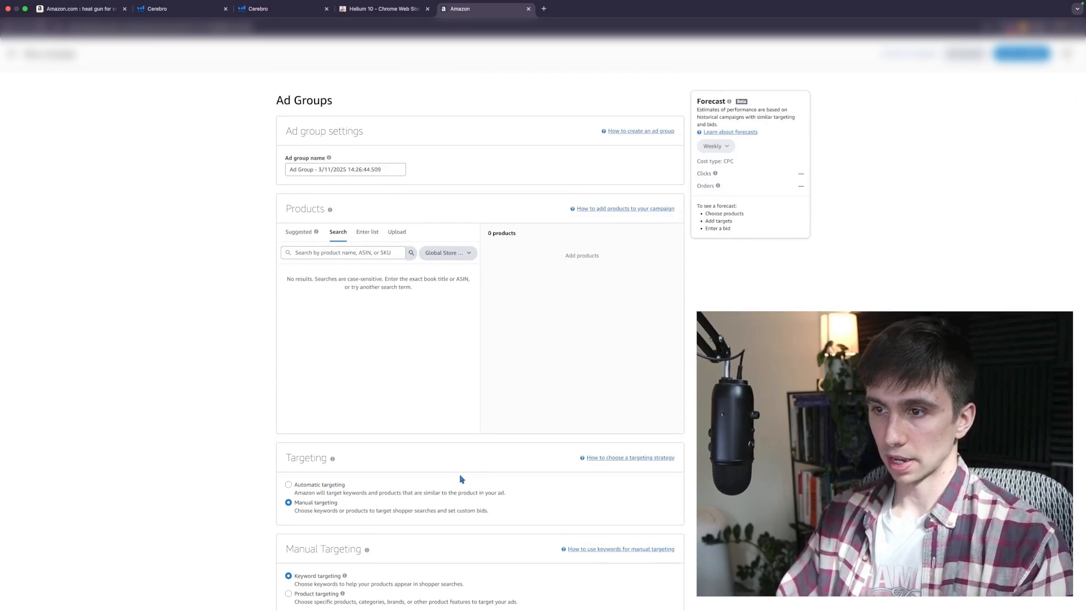
pyautogui.scroll(-3, 461, 480)
pyautogui.scroll(3, 461, 480)
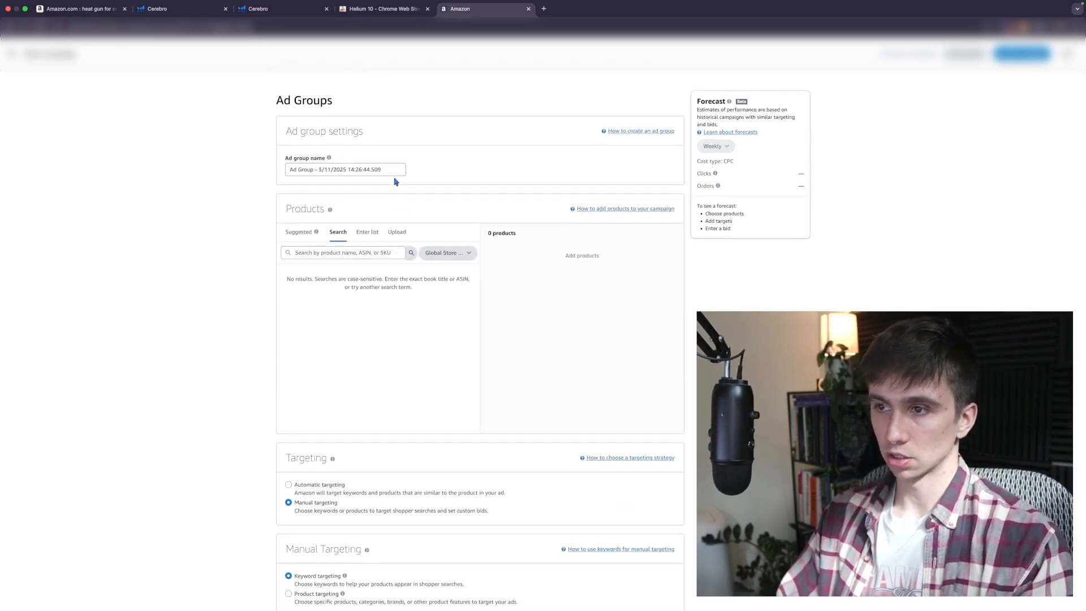
pyautogui.moveTo(289, 169); pyautogui.dragTo(383, 174)
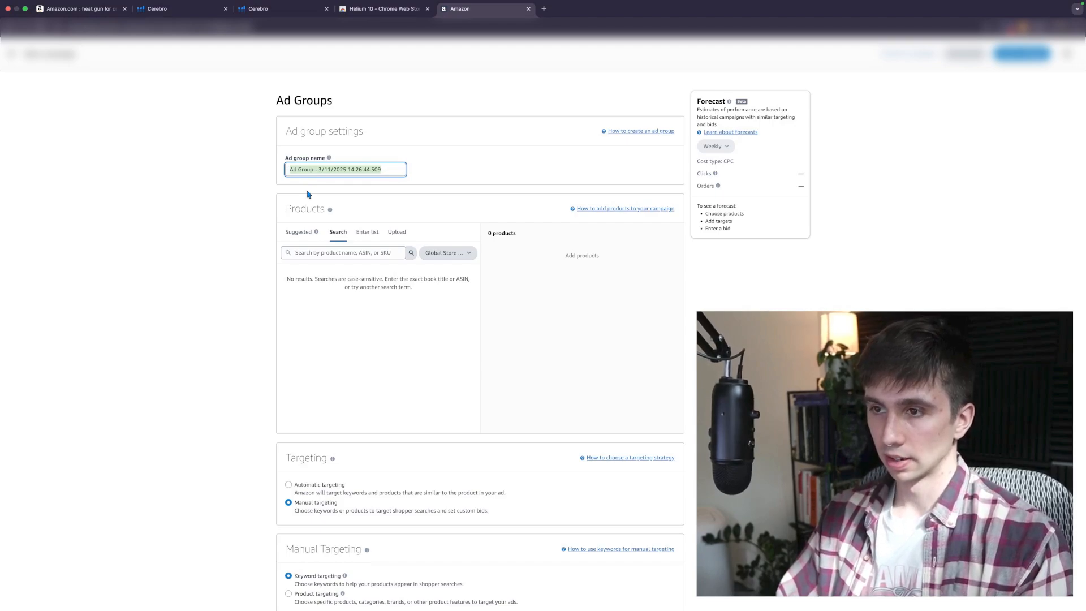
pyautogui.click(426, 182)
pyautogui.scroll(-3, 428, 181)
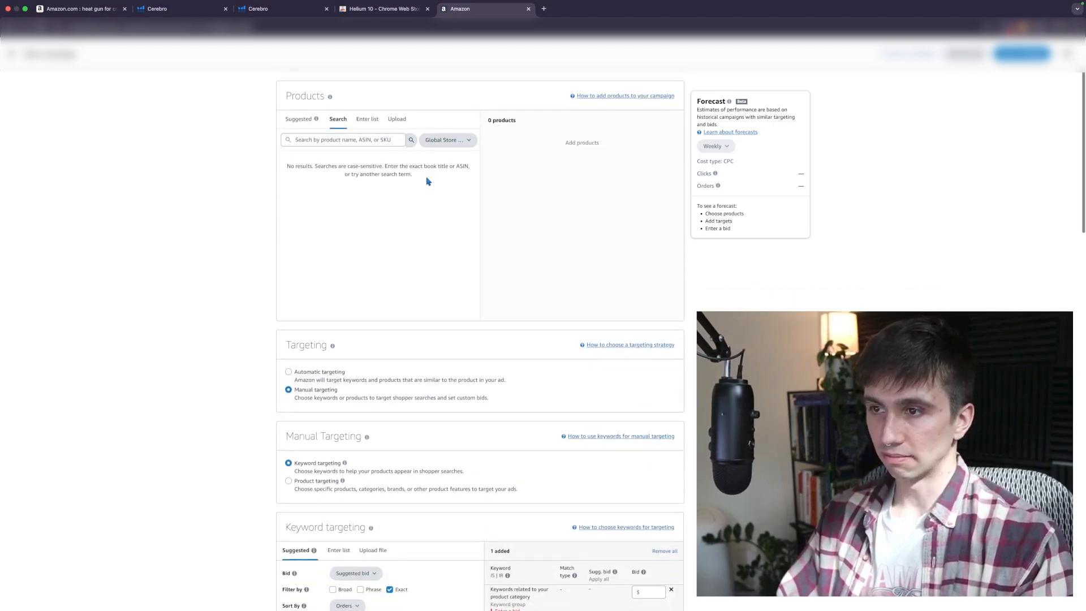
pyautogui.scroll(-1, 436, 210)
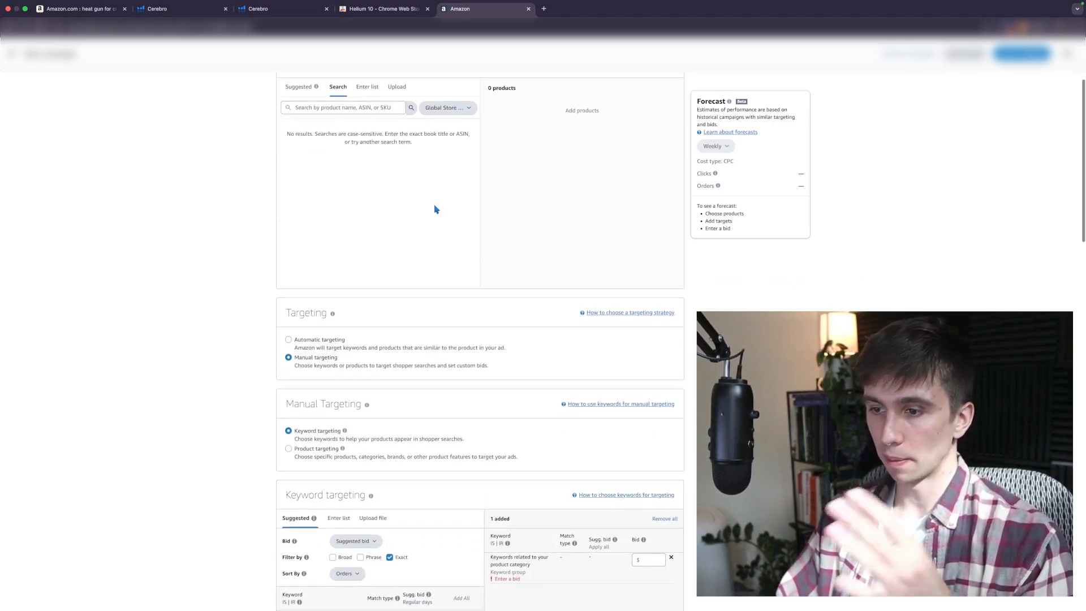
pyautogui.scroll(-1, 425, 240)
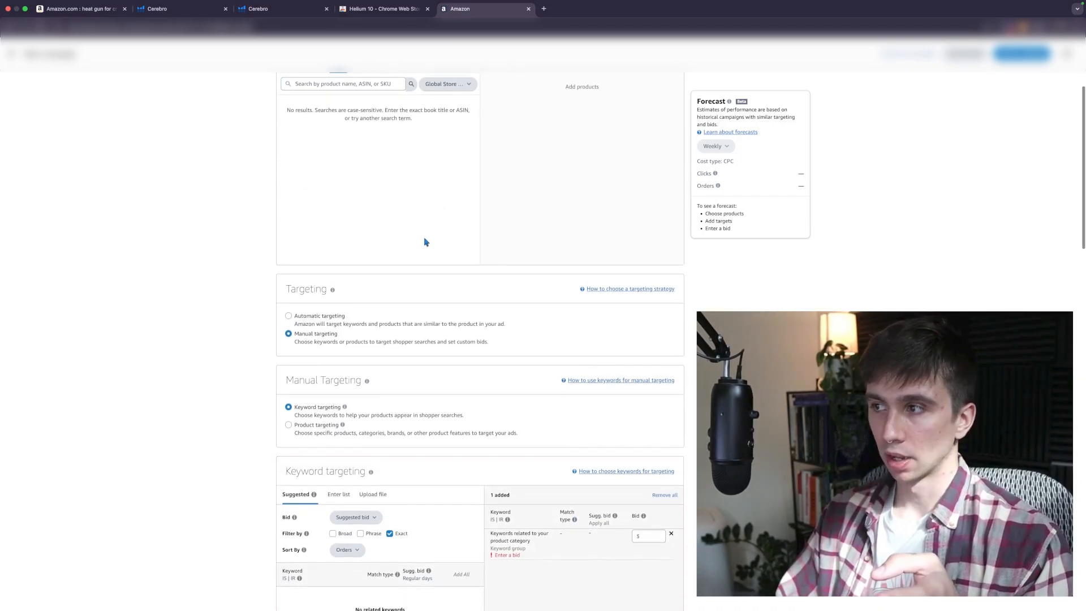
pyautogui.scroll(3, 424, 242)
pyautogui.scroll(-1, 460, 381)
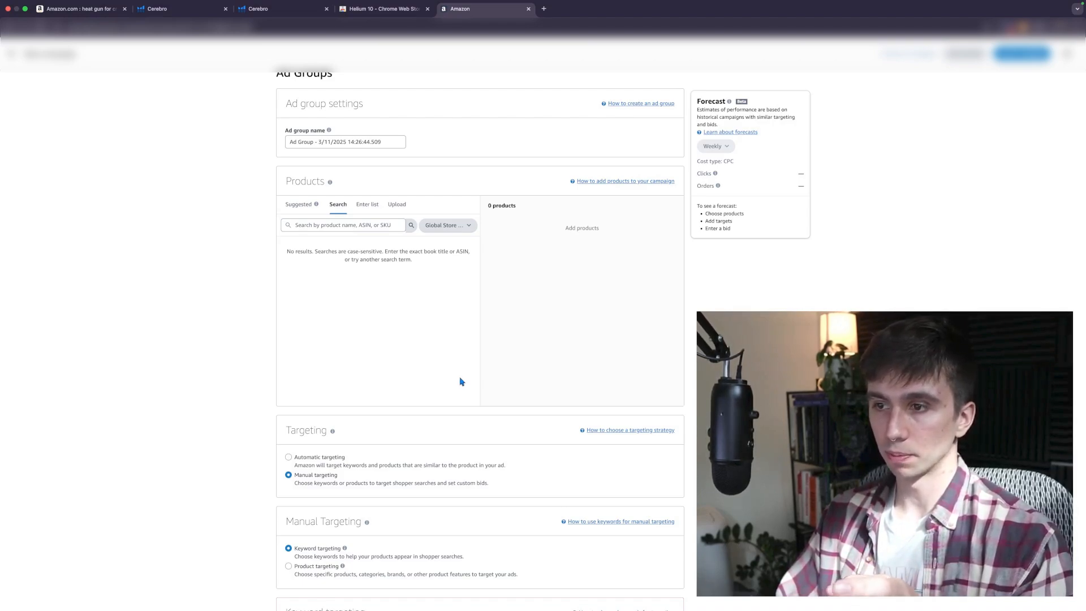
pyautogui.scroll(1, 462, 382)
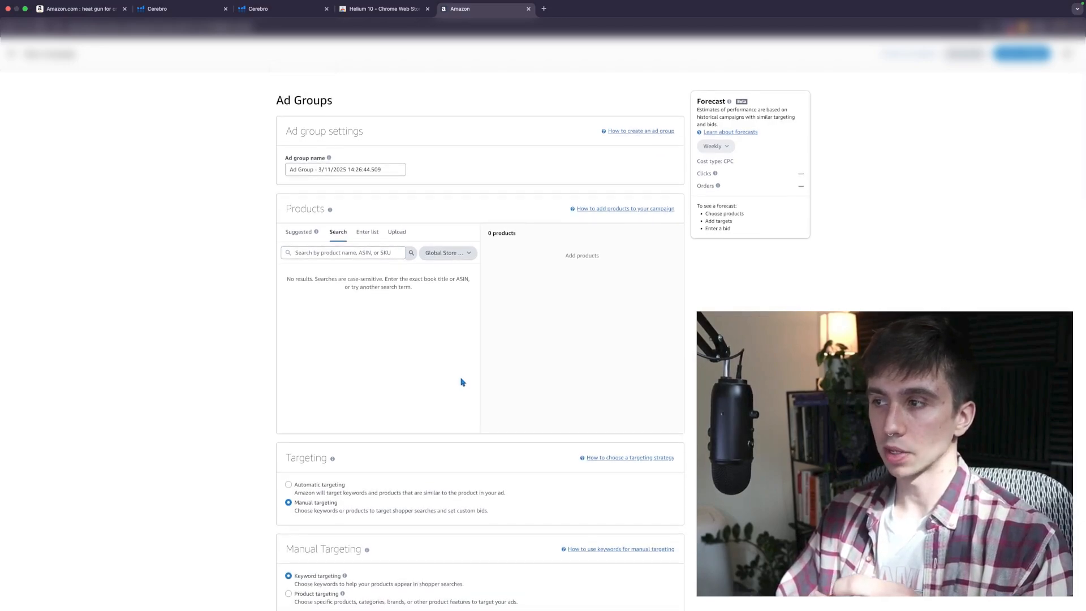
# Step: Switch Keyword targeting from suggested keywords to entering an own keyword list
pyautogui.scroll(-5, 462, 382)
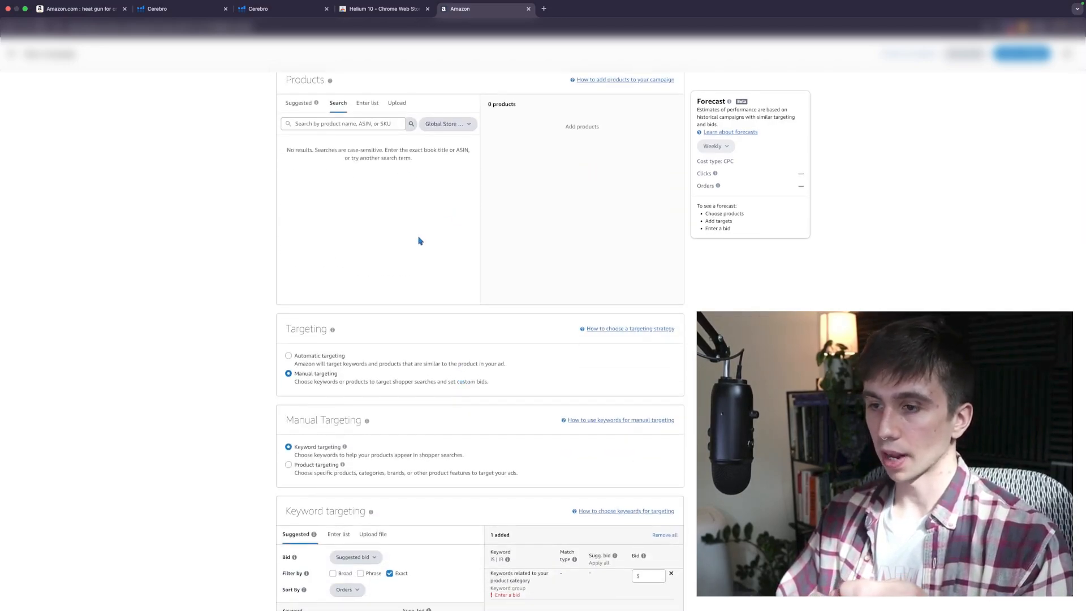
pyautogui.scroll(-7, 419, 240)
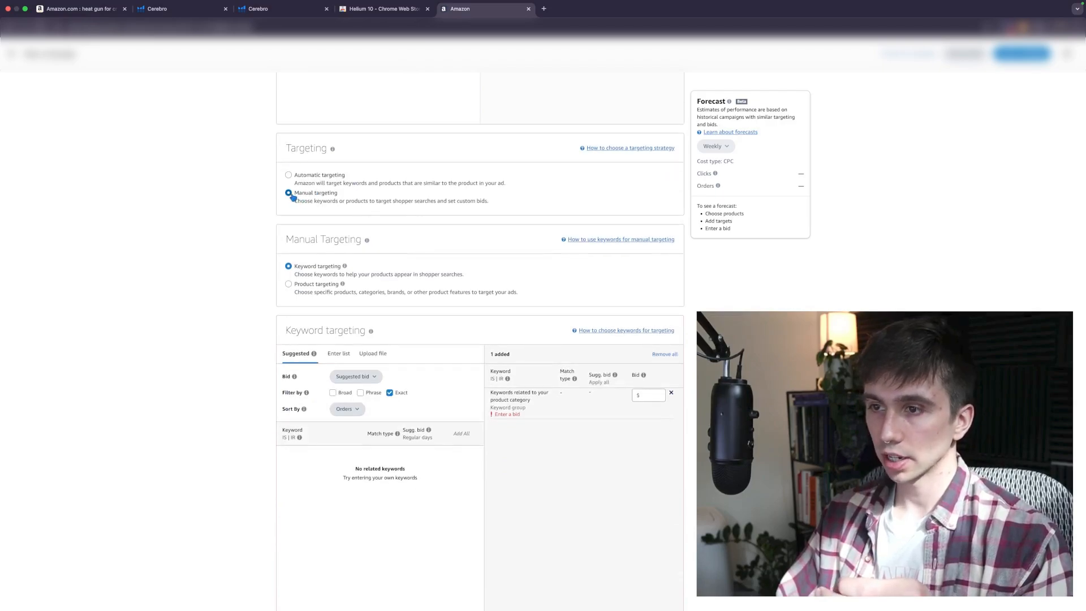
pyautogui.scroll(-4, 456, 254)
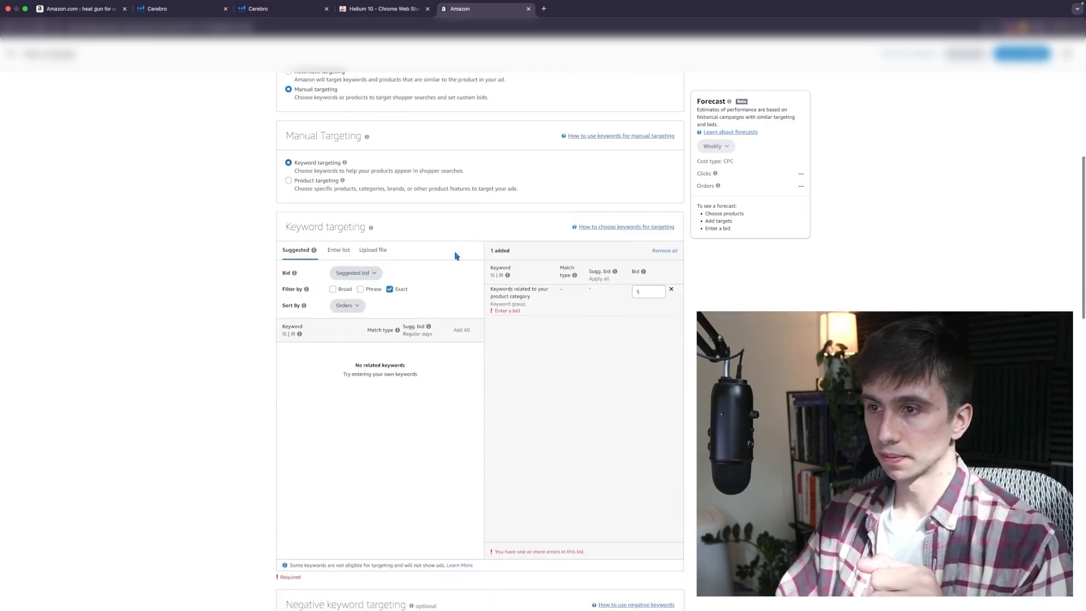
pyautogui.scroll(-1, 436, 228)
pyautogui.click(338, 177)
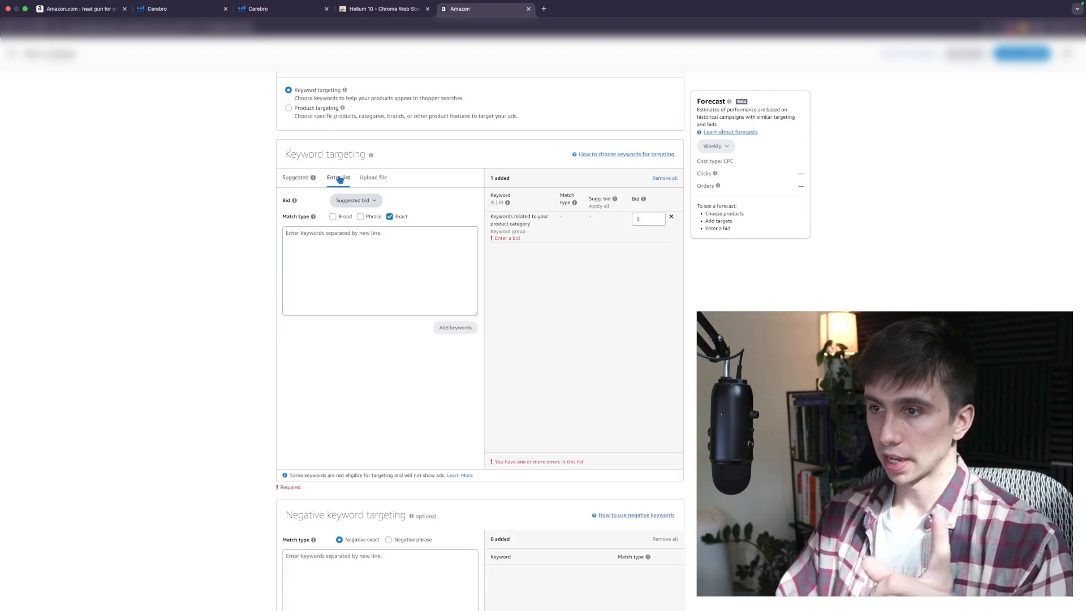
pyautogui.click(361, 217)
pyautogui.click(333, 216)
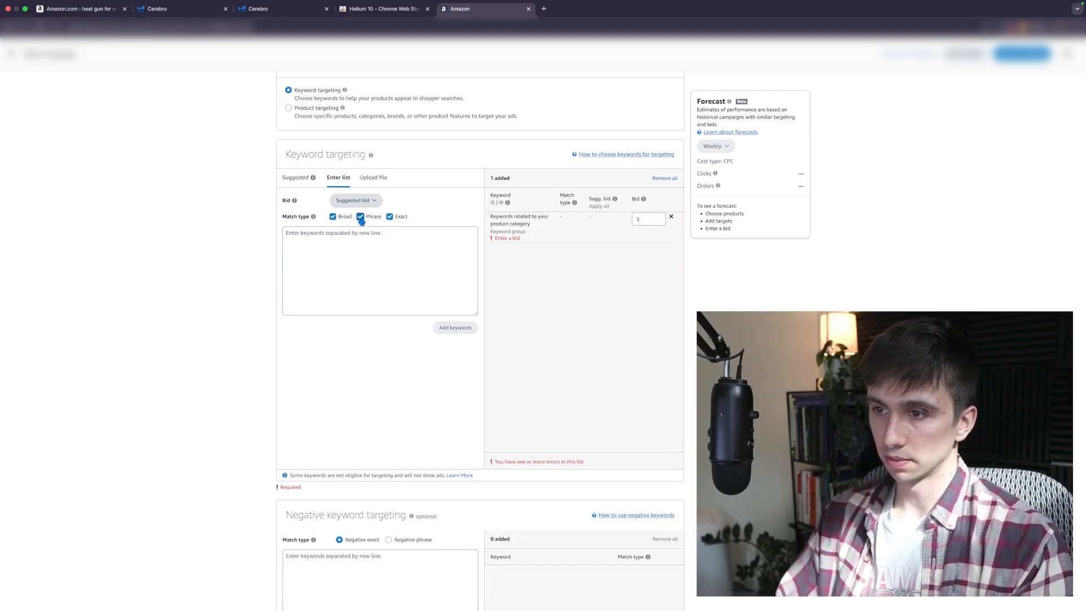
pyautogui.click(360, 217)
pyautogui.click(333, 217)
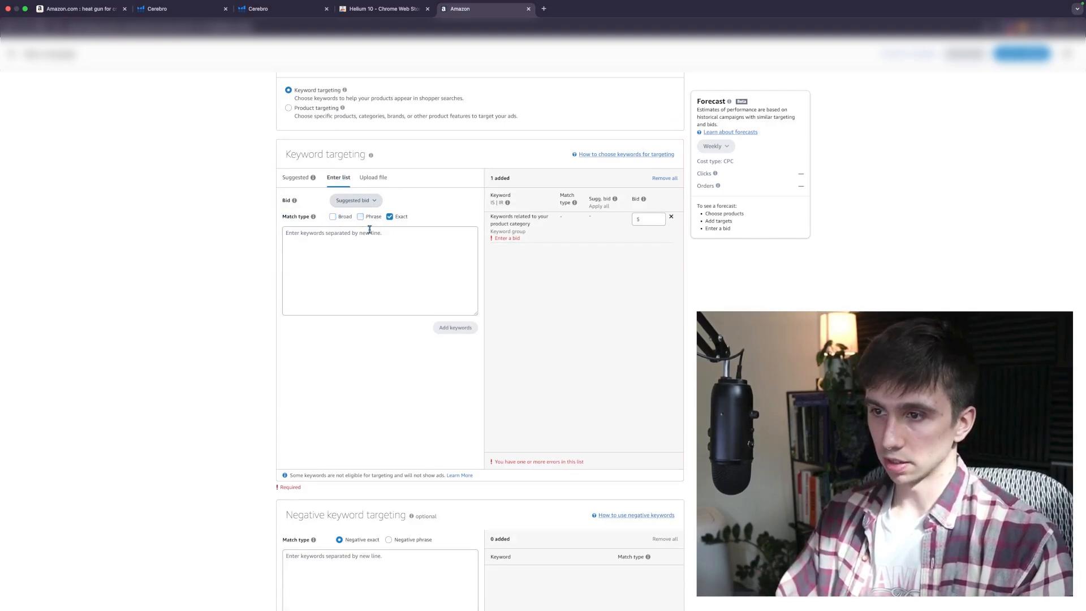
# Step: Remove the preset "Keywords related to your product category" group from the added keywords and activate the keyword entry box
pyautogui.click(671, 218)
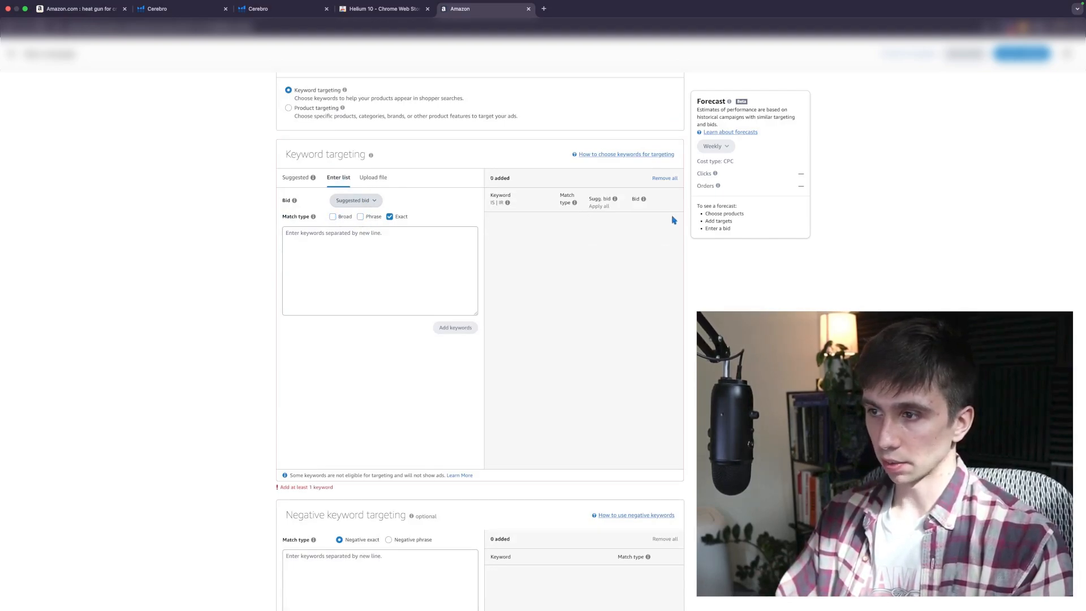
pyautogui.click(340, 247)
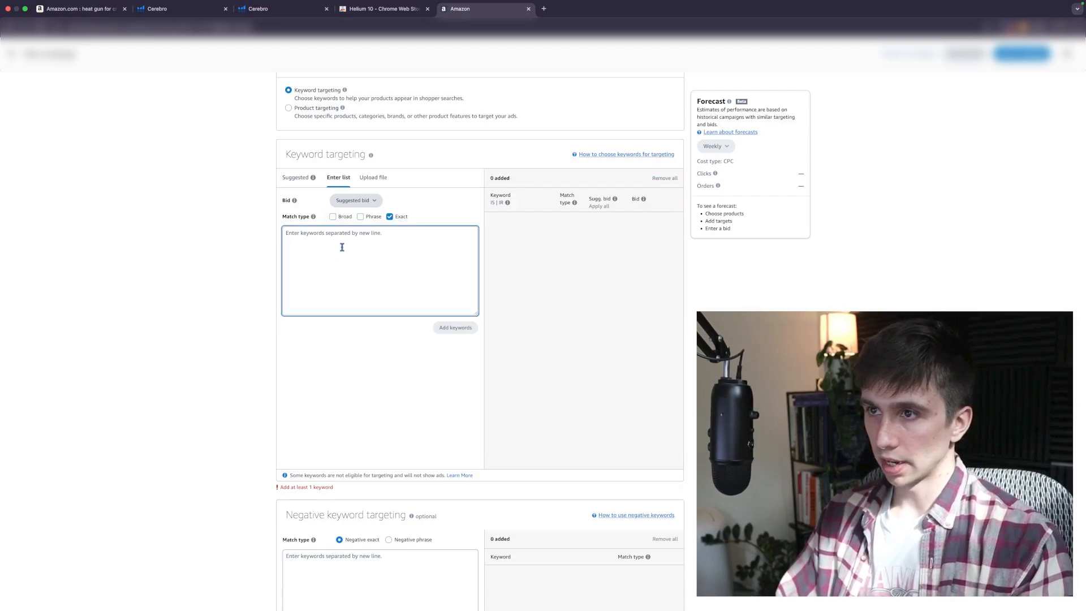
# Step: Switch to Cerebro and examine the search volume of the keyword "heat gun"
pyautogui.click(196, 10)
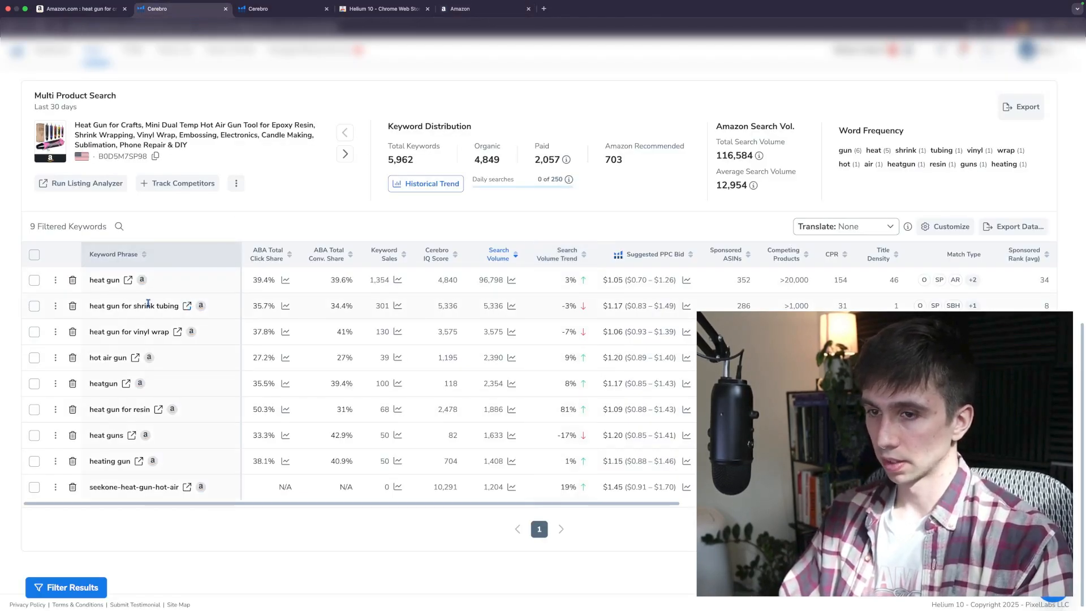
pyautogui.moveTo(116, 282)
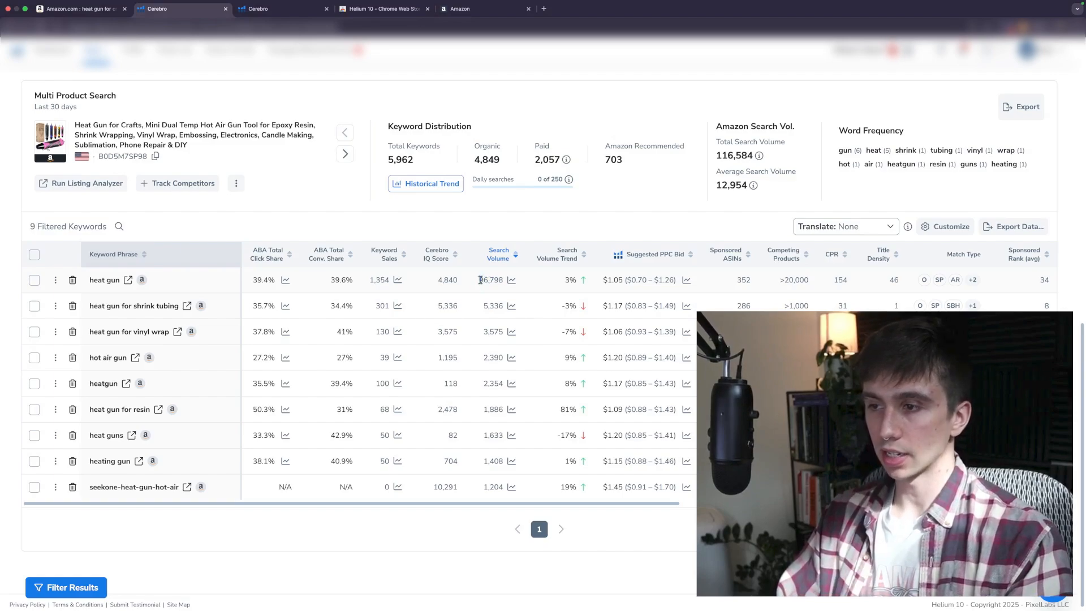
pyautogui.moveTo(479, 280); pyautogui.dragTo(503, 284)
pyautogui.click(472, 285)
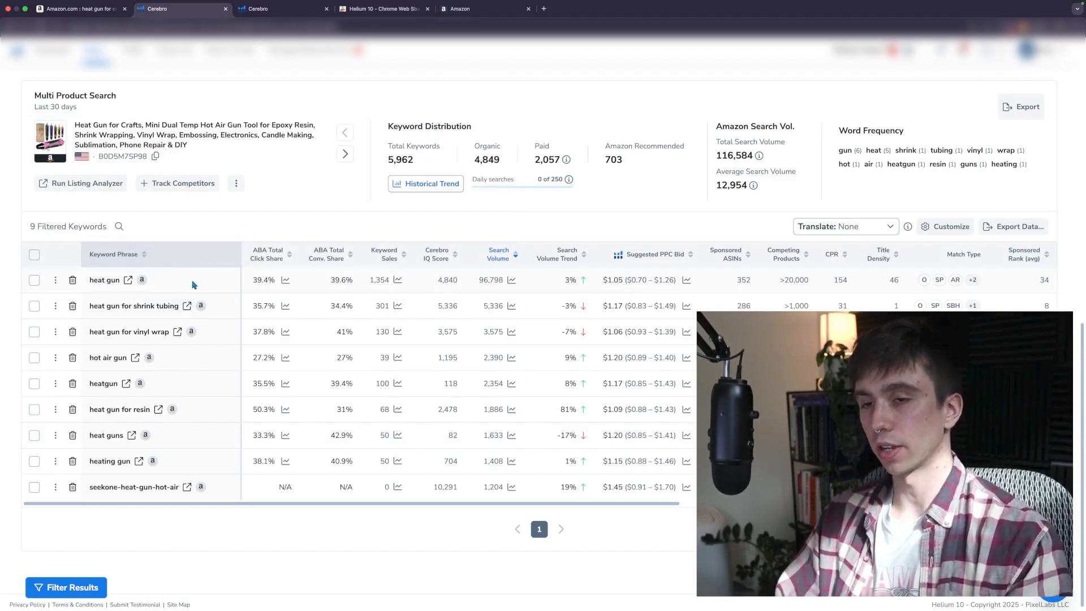
# Step: Copy "heat gun" from Cerebro and add it to the Amazon campaign as an Exact match keyword with a $0.75 bid
pyautogui.moveTo(90, 281); pyautogui.dragTo(119, 282)
pyautogui.press('super+c')
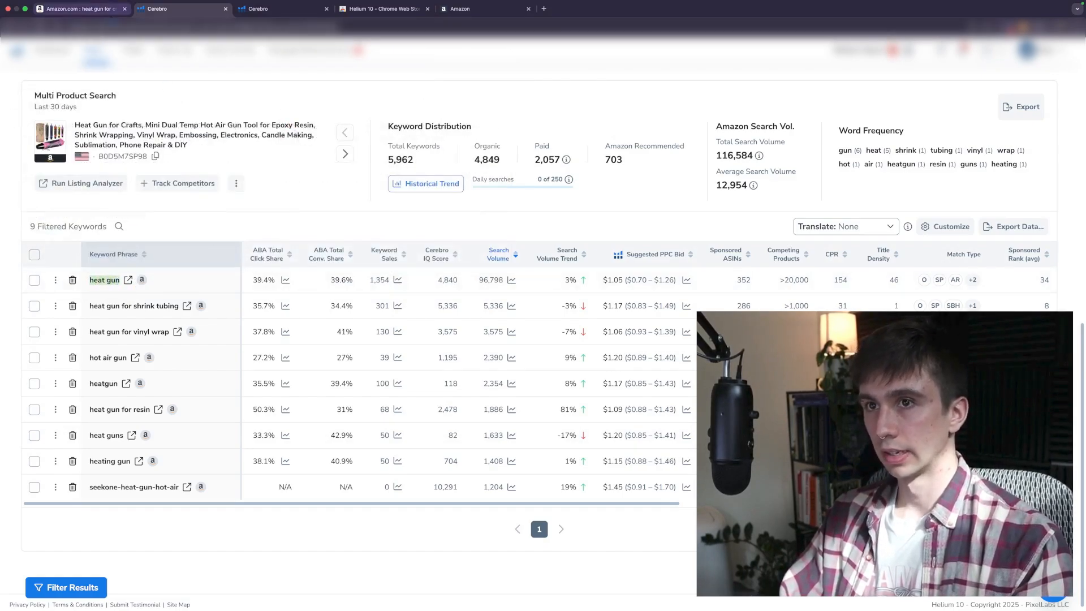
pyautogui.click(86, 9)
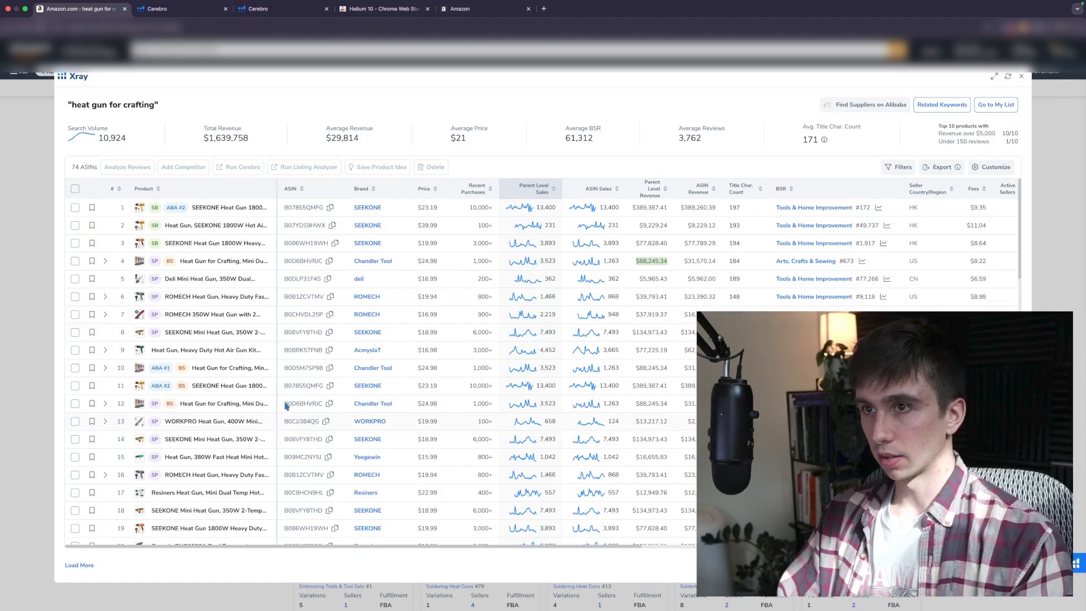
pyautogui.click(481, 9)
pyautogui.click(367, 272)
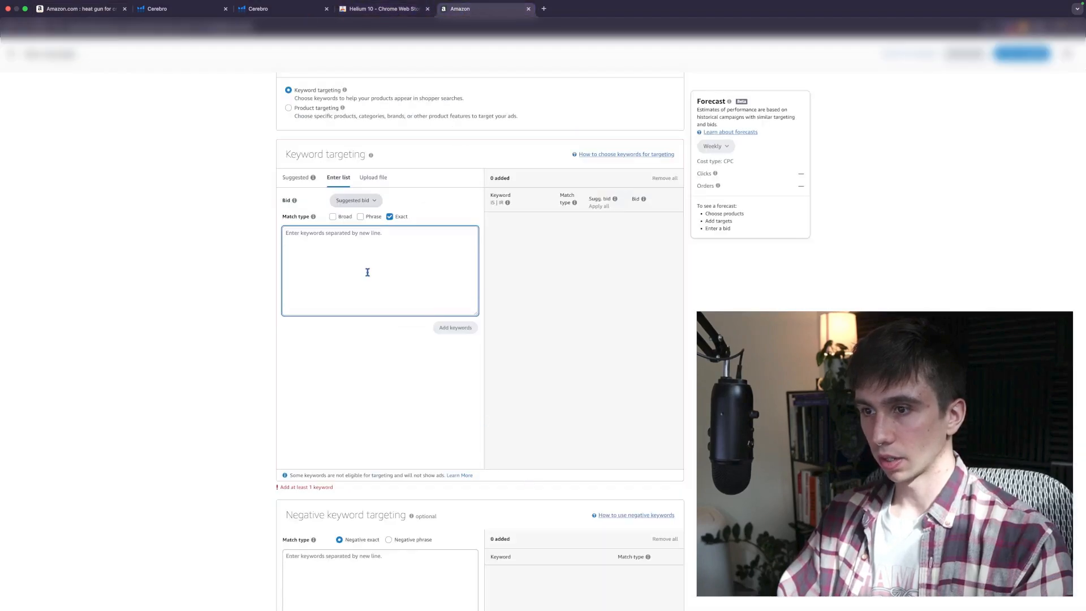
pyautogui.press('super+v')
pyautogui.click(464, 330)
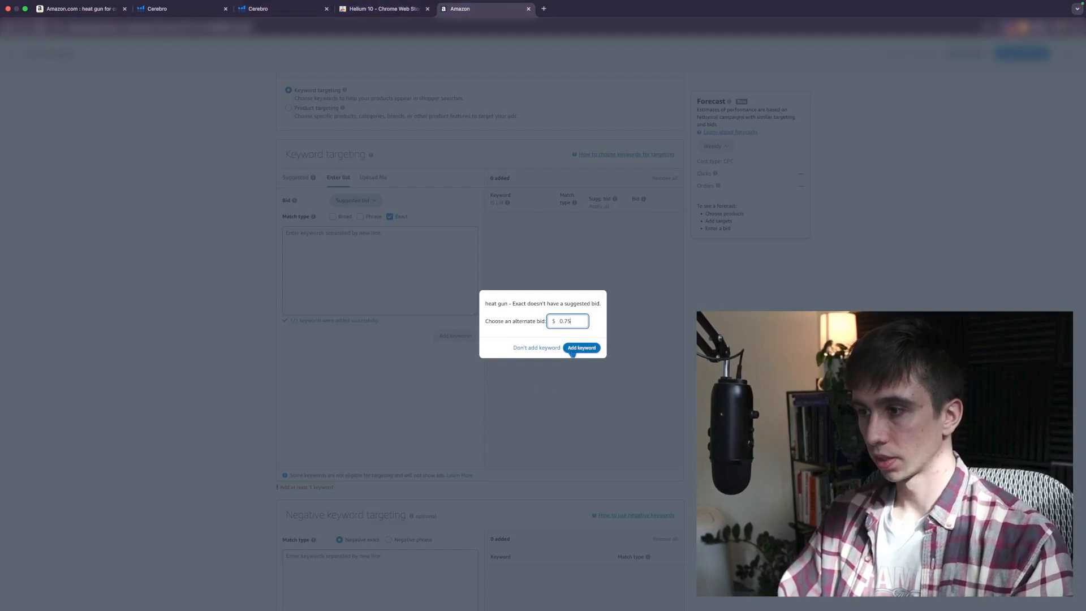
pyautogui.click(582, 348)
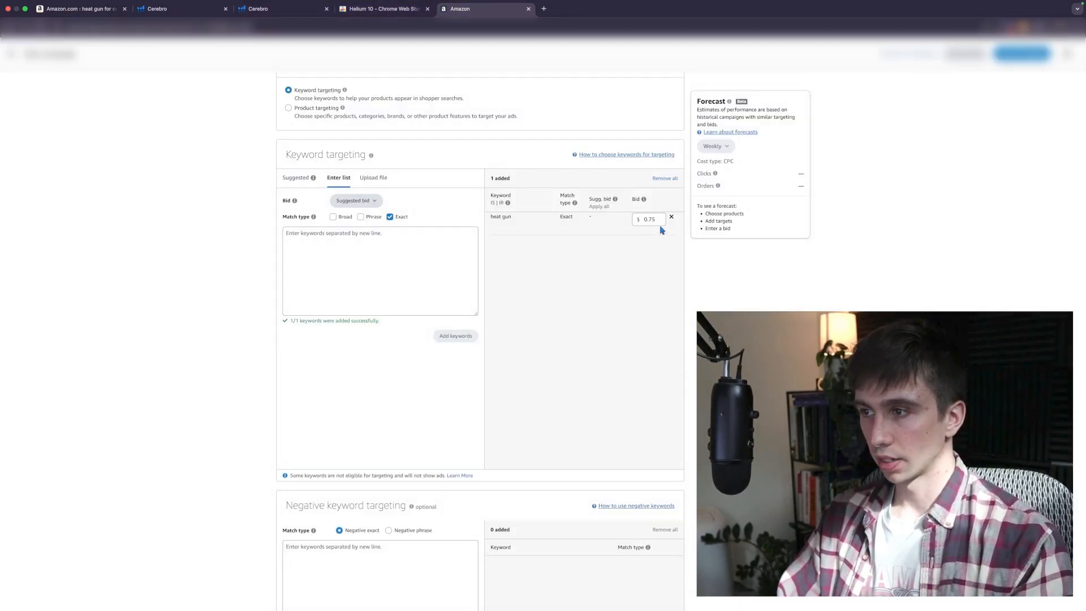
# Step: Set the bid for the "heat gun" keyword to $1.00 and save it
pyautogui.doubleClick(650, 220)
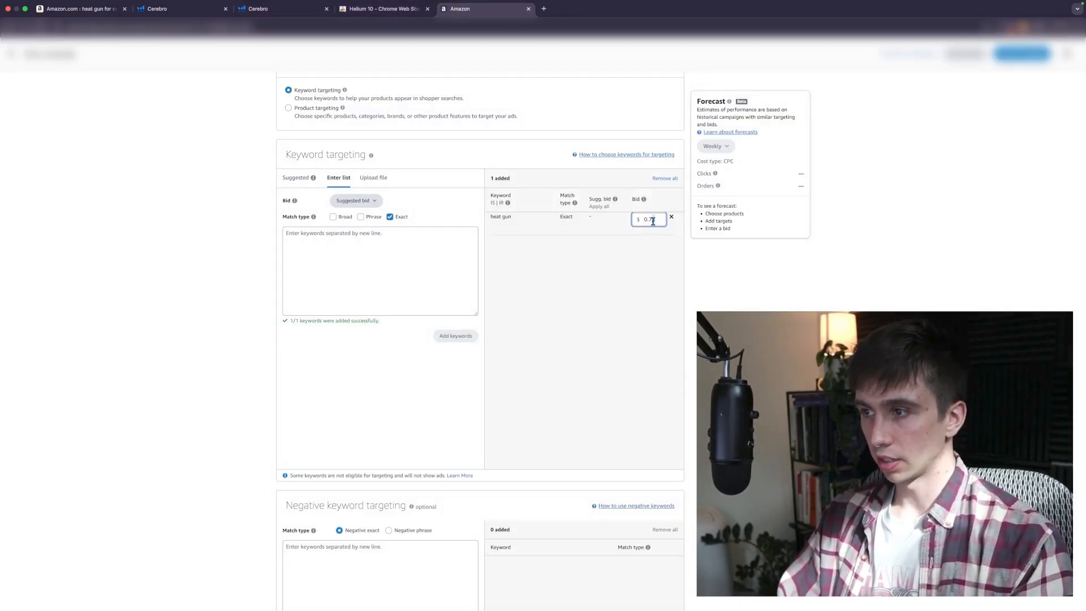
pyautogui.write('1')
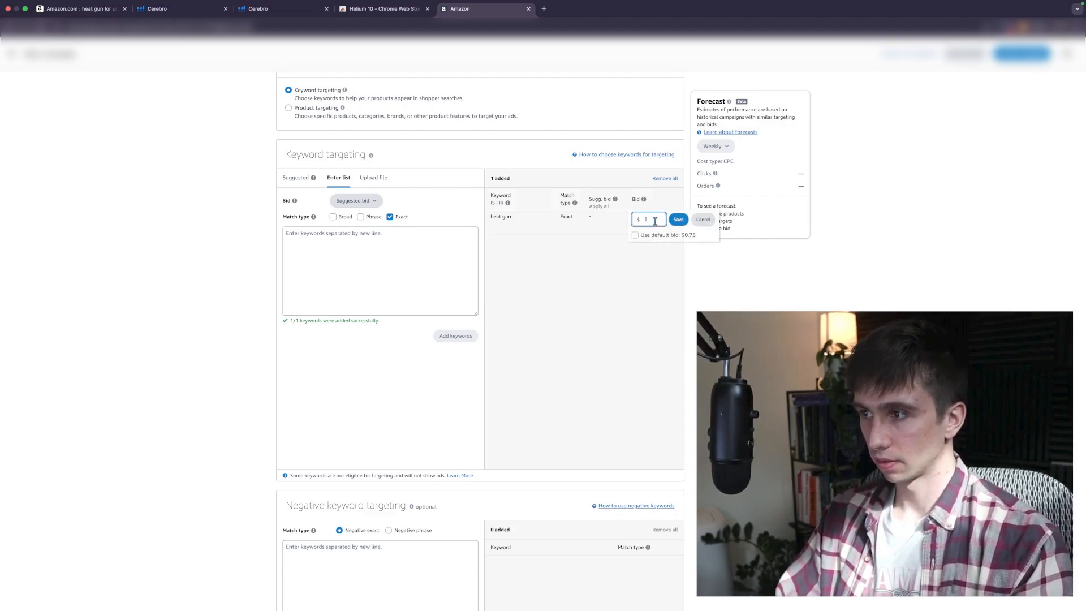
pyautogui.click(677, 220)
pyautogui.click(670, 305)
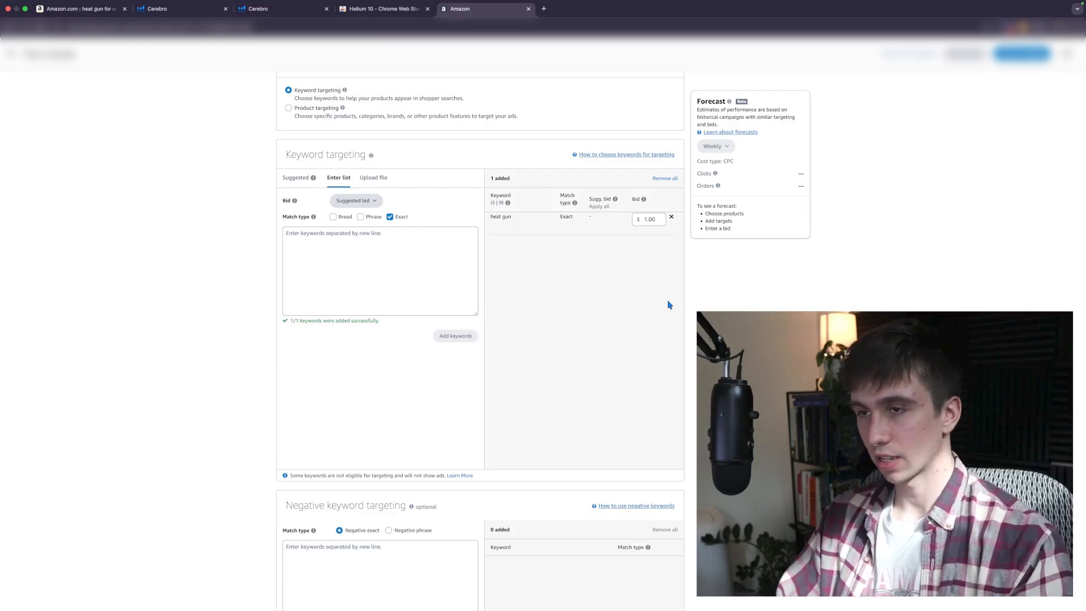
# Step: Set the campaign bidding strategy to "Dynamic bids - down only"
pyautogui.scroll(-5, 671, 369)
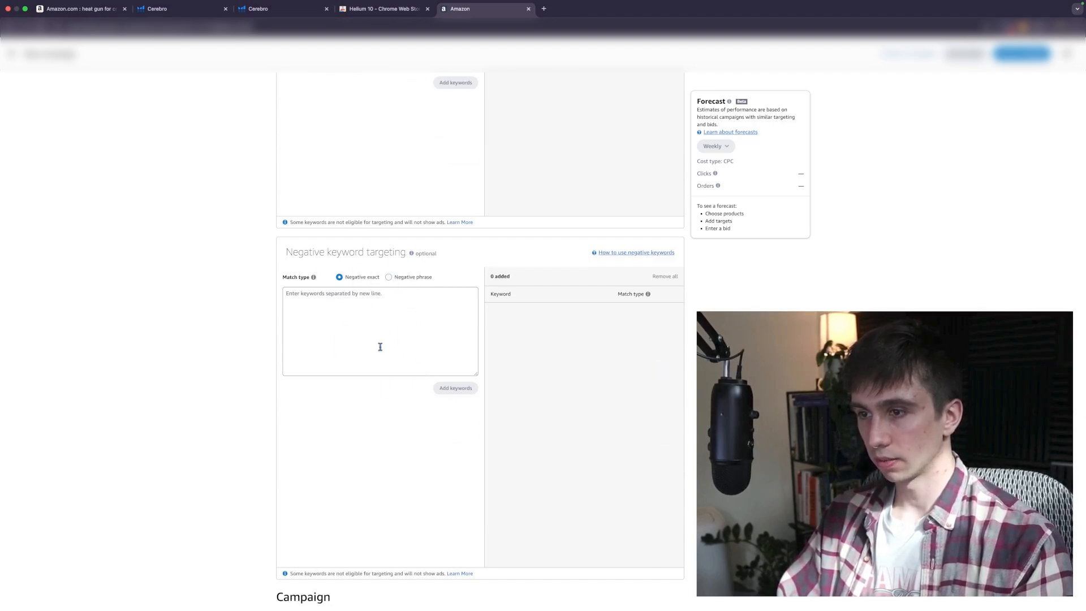
pyautogui.scroll(-4, 465, 338)
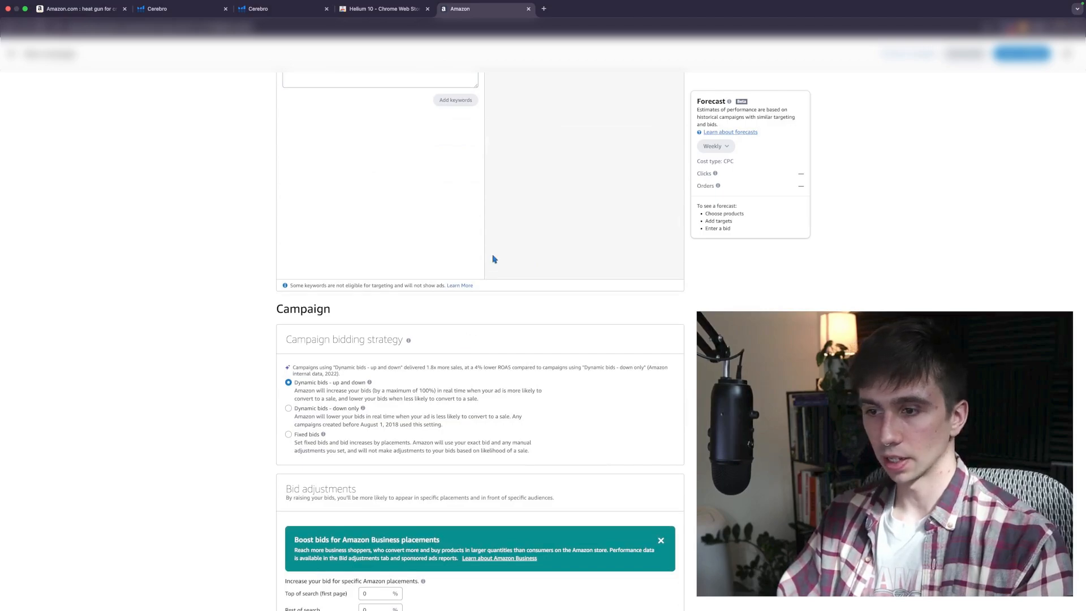
pyautogui.scroll(-3, 495, 260)
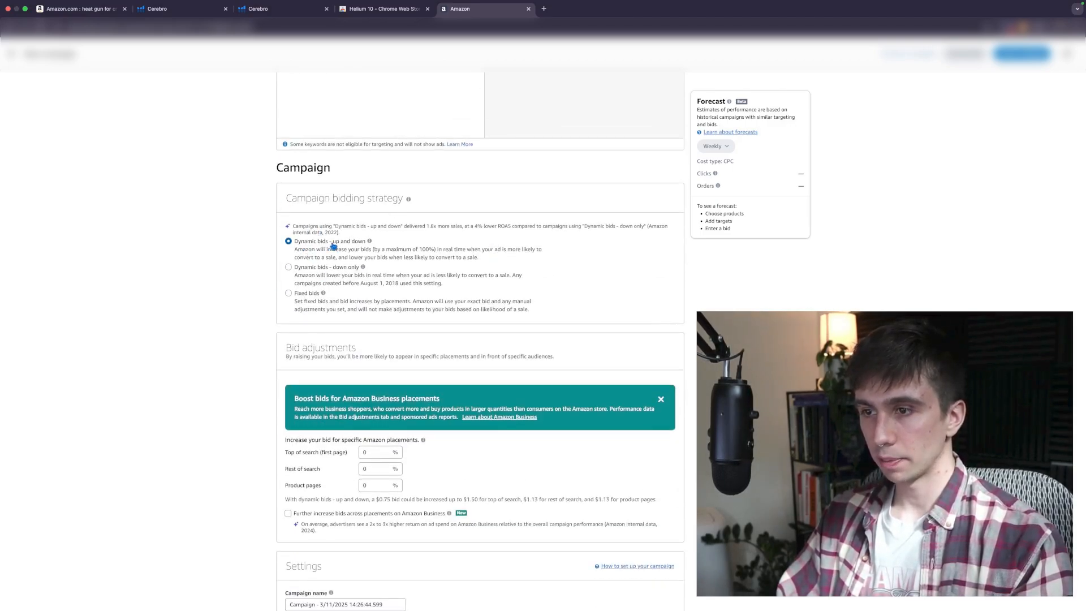
pyautogui.click(289, 268)
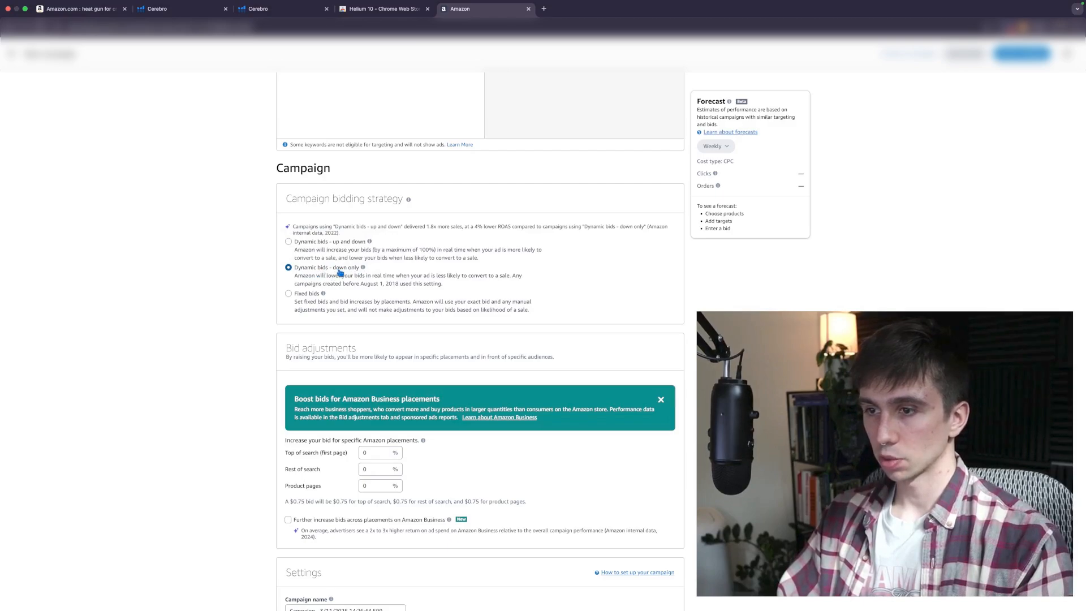
# Step: Review the "heat gun" keyword's bid together with the selected campaign bidding strategy
pyautogui.scroll(-1, 413, 320)
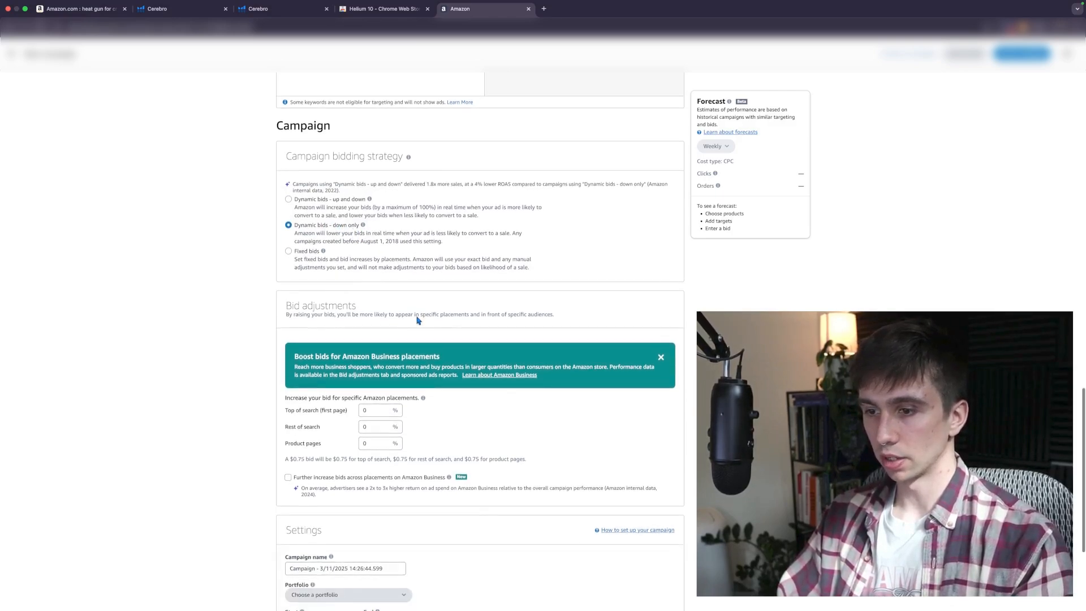
pyautogui.scroll(10, 453, 306)
pyautogui.scroll(3, 636, 187)
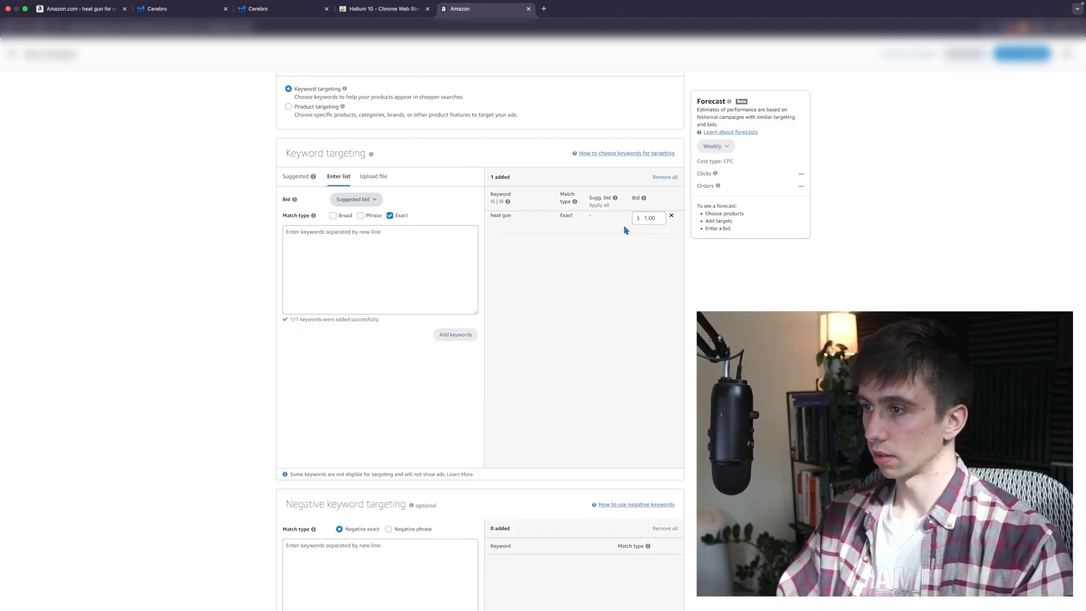
pyautogui.moveTo(658, 220); pyautogui.dragTo(644, 223)
pyautogui.click(658, 233)
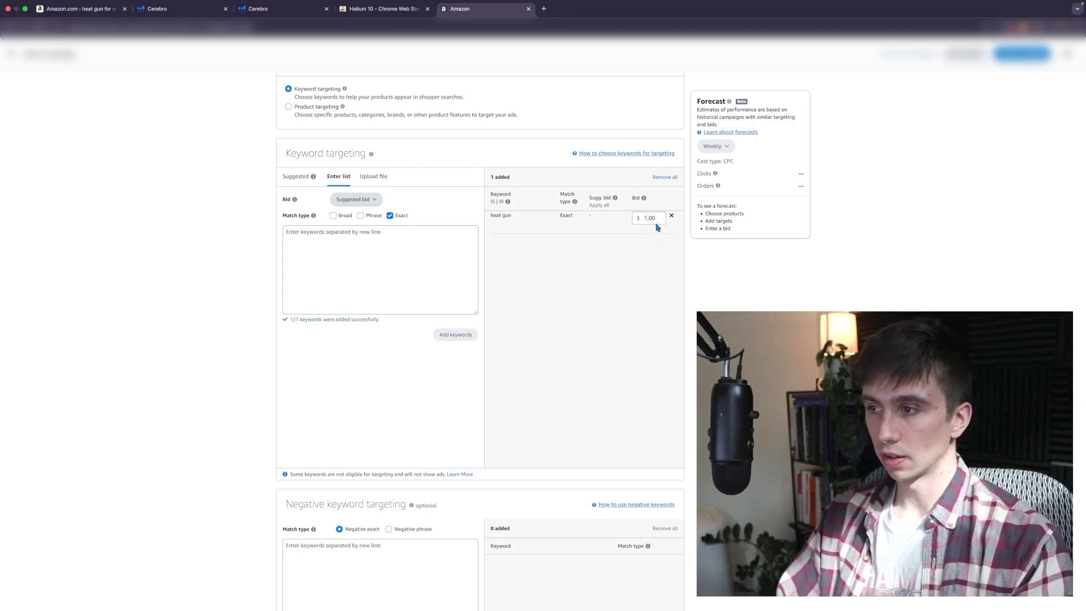
pyautogui.scroll(-5, 616, 339)
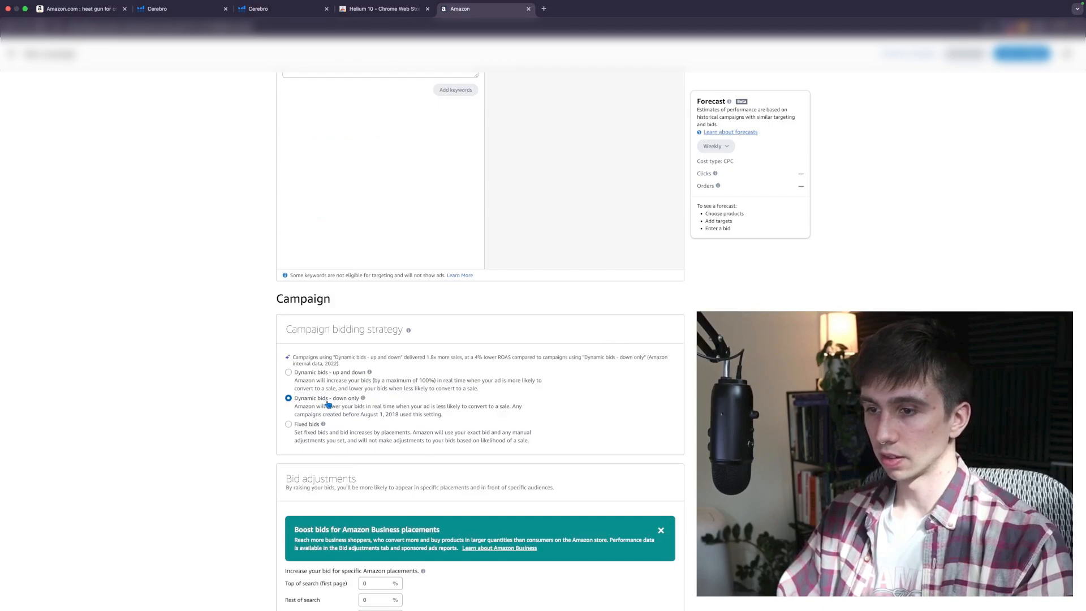
pyautogui.scroll(-3, 521, 403)
# Step: Examine the bid adjustments for specific Amazon placements, especially Top of search (first page)
pyautogui.scroll(-4, 524, 403)
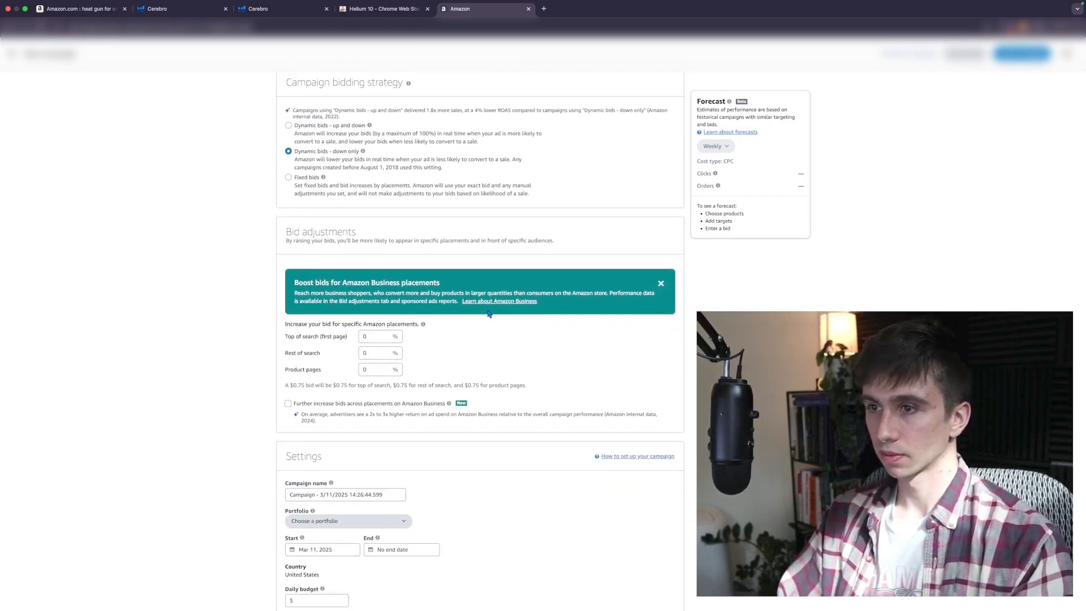
pyautogui.scroll(-2, 490, 314)
pyautogui.scroll(-1, 488, 315)
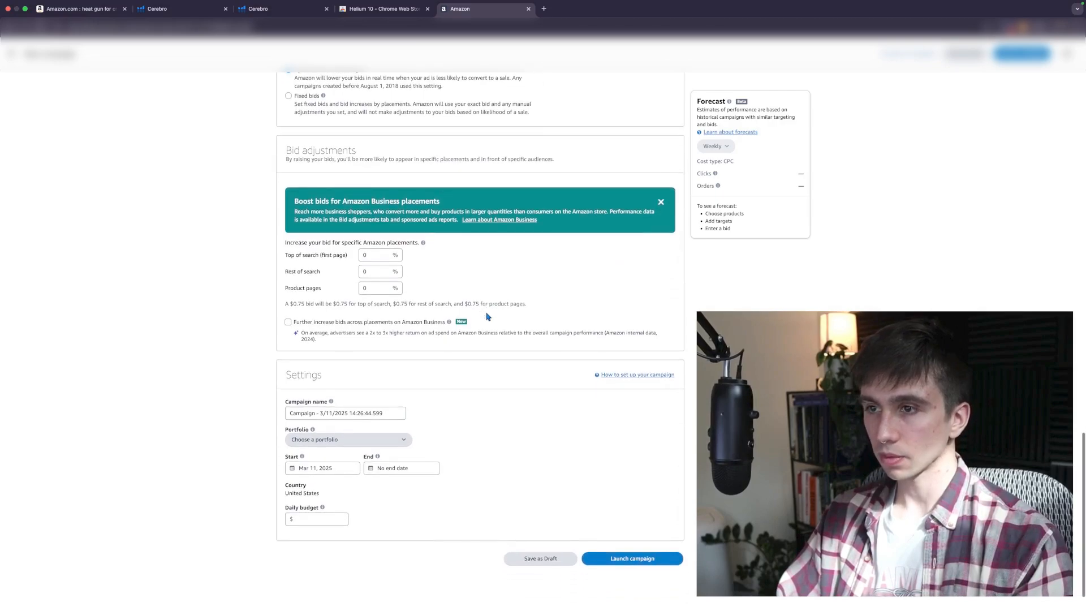
pyautogui.scroll(1, 470, 330)
pyautogui.scroll(-1, 470, 330)
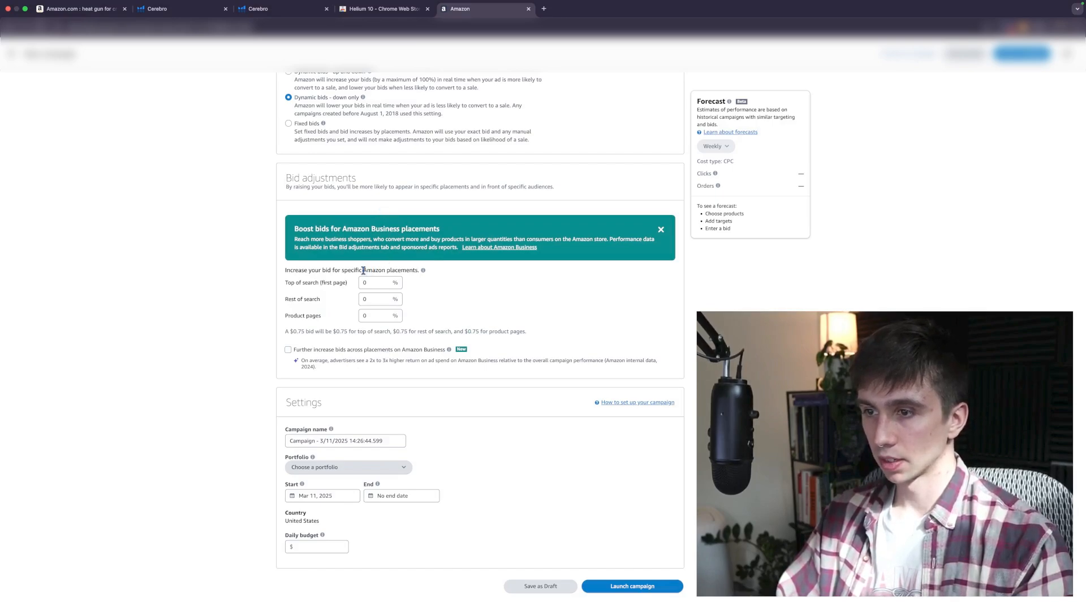
pyautogui.moveTo(364, 271); pyautogui.dragTo(420, 276)
pyautogui.click(446, 280)
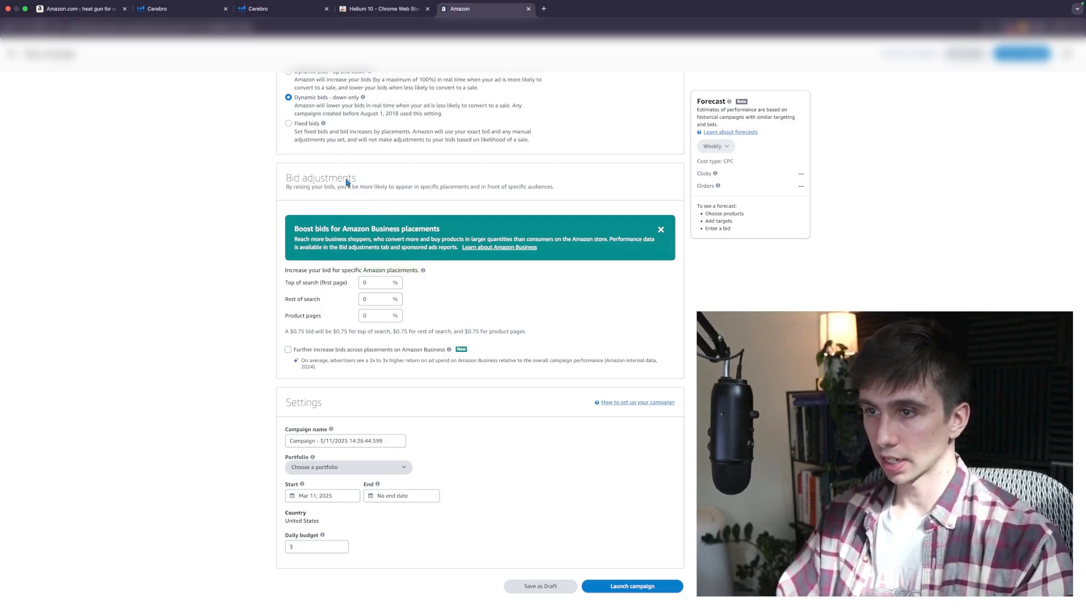
pyautogui.moveTo(357, 179); pyautogui.dragTo(286, 180)
pyautogui.click(436, 306)
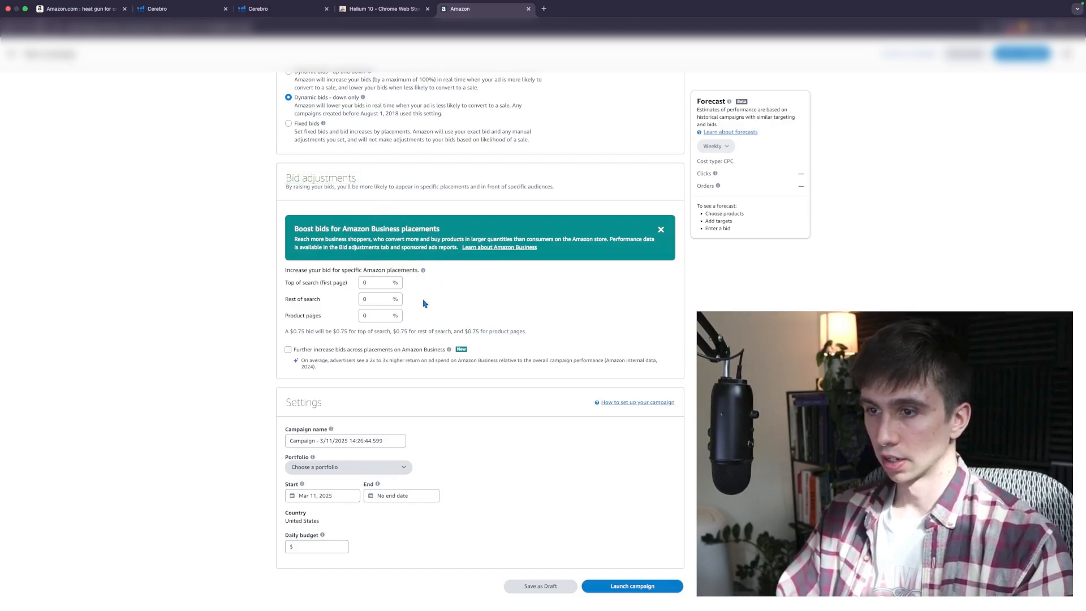
pyautogui.click(374, 285)
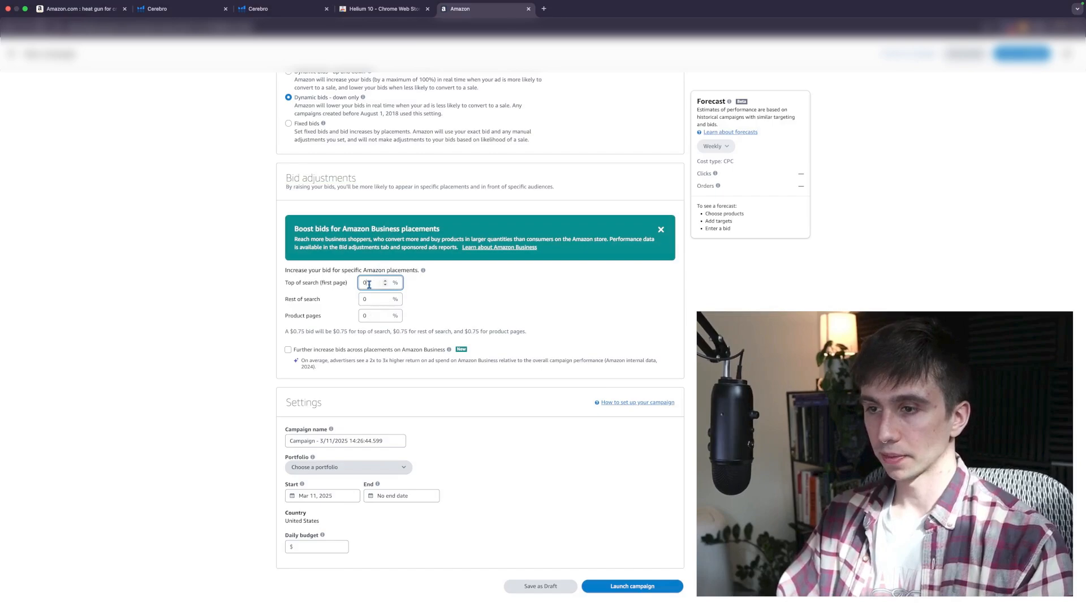
pyautogui.click(286, 285)
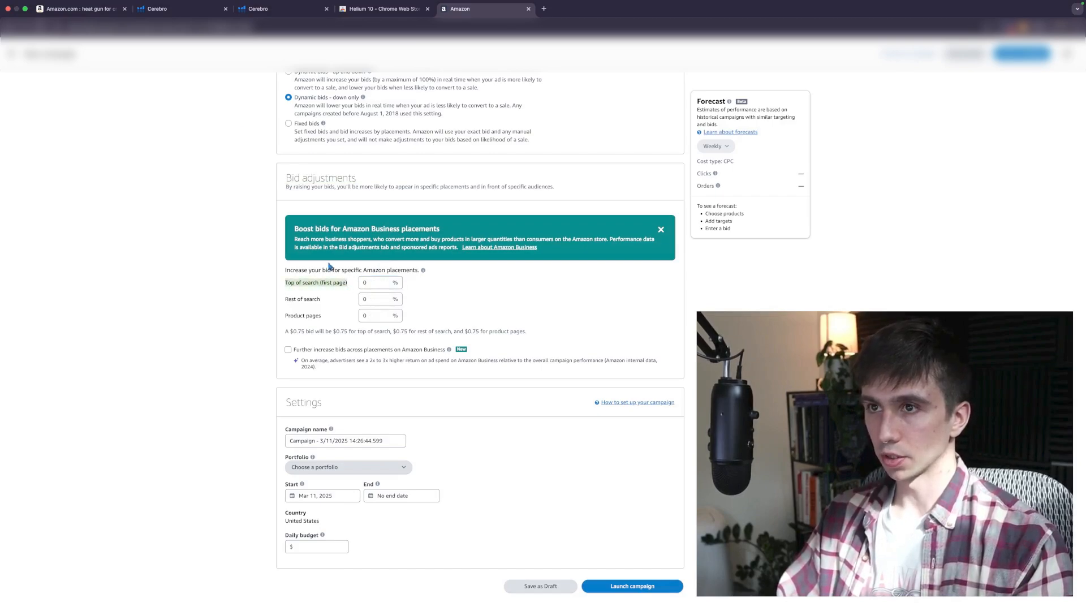
# Step: Switch to the Amazon results for "heat gun for crafting", close the Xray window and examine the first sponsored listings
pyautogui.click(79, 9)
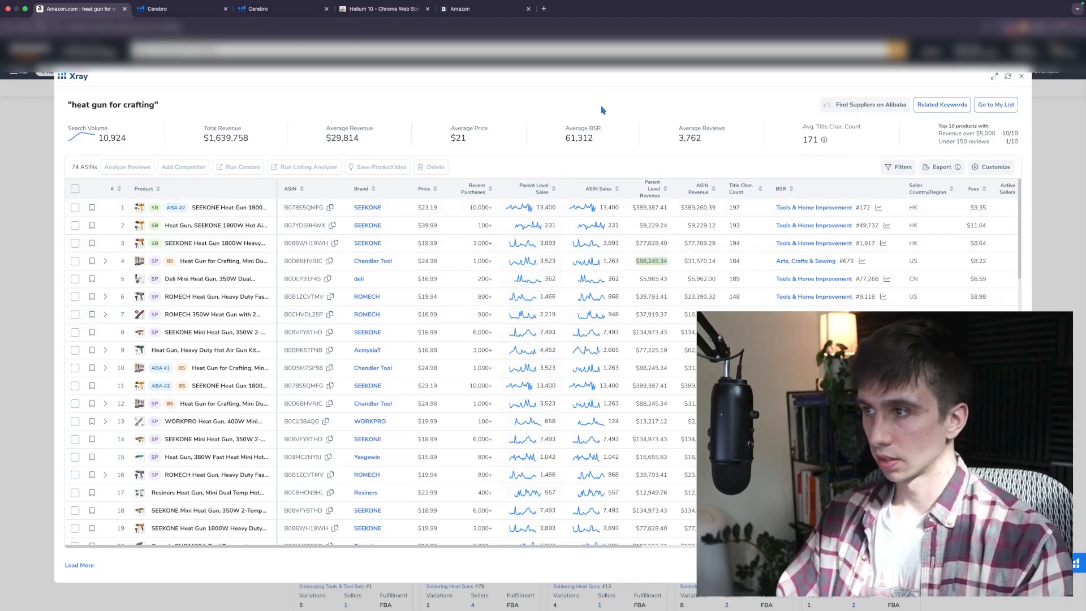
pyautogui.click(1016, 77)
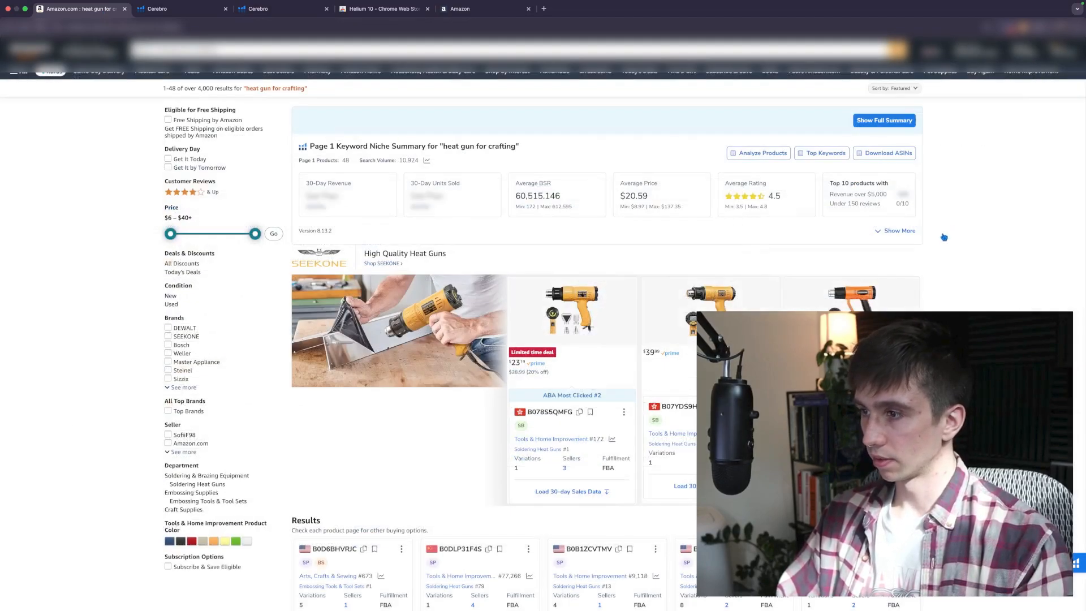
pyautogui.scroll(-8, 936, 260)
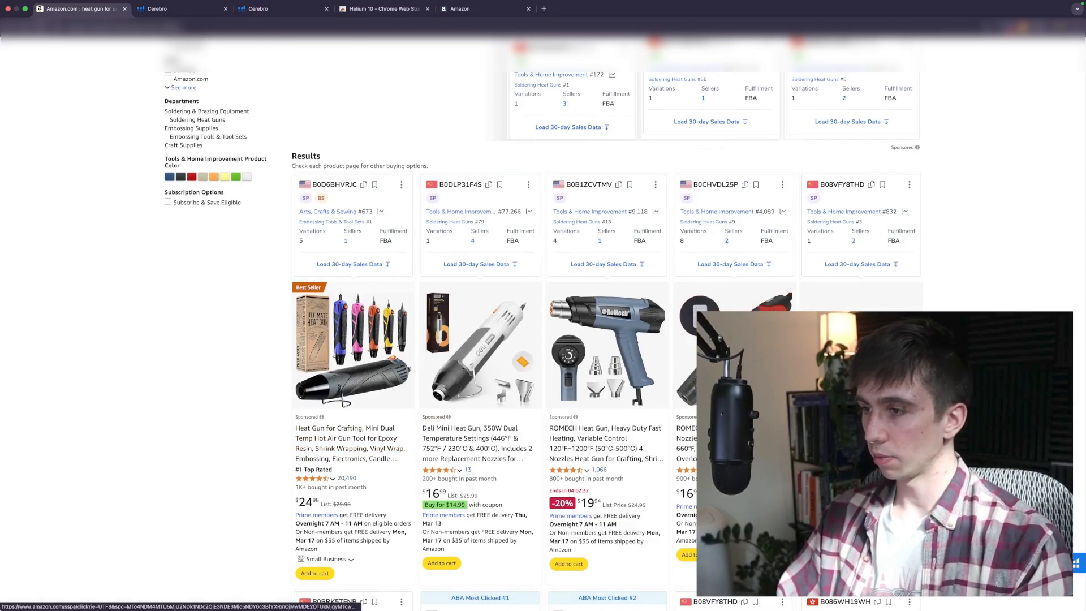
pyautogui.scroll(6, 285, 118)
pyautogui.scroll(-6, 285, 118)
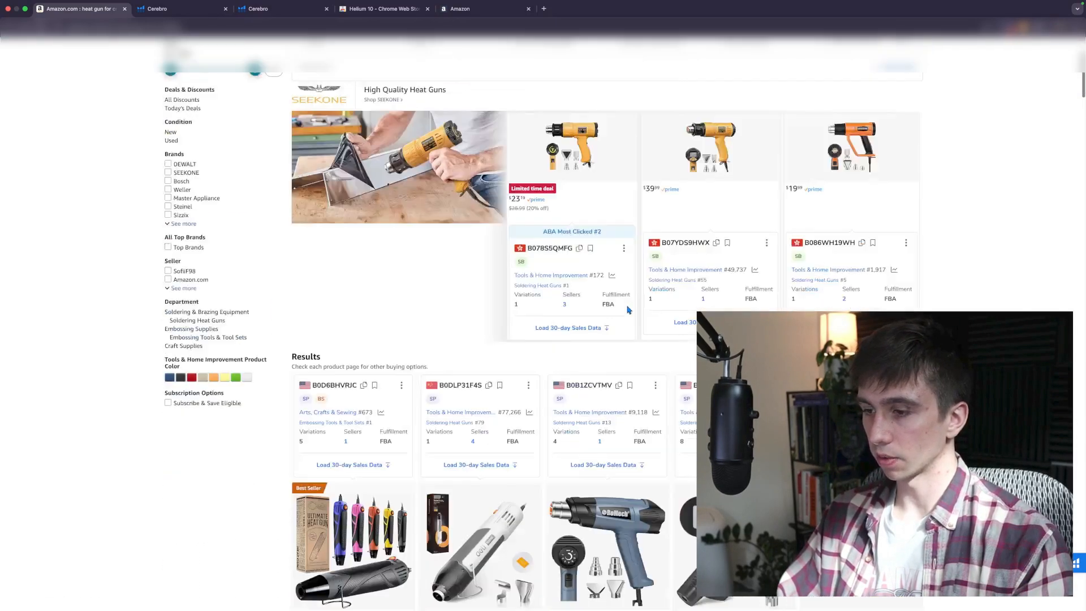
pyautogui.scroll(-4, 672, 305)
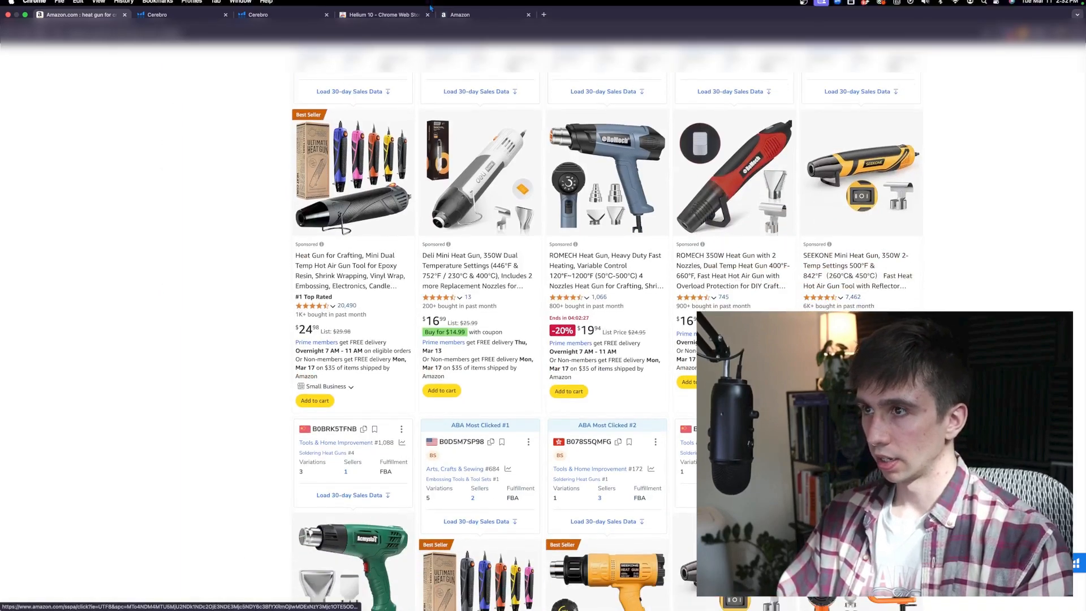
# Step: Return to the Amazon campaign and set the Top of search (first page) bid adjustment to 20%
pyautogui.click(487, 16)
pyautogui.click(371, 283)
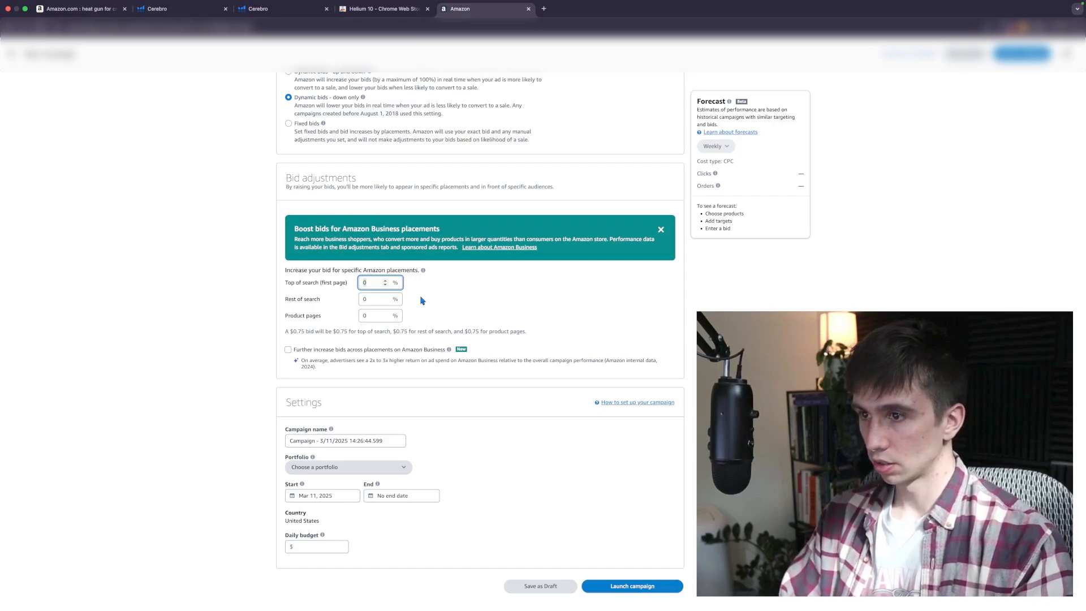
pyautogui.click(459, 297)
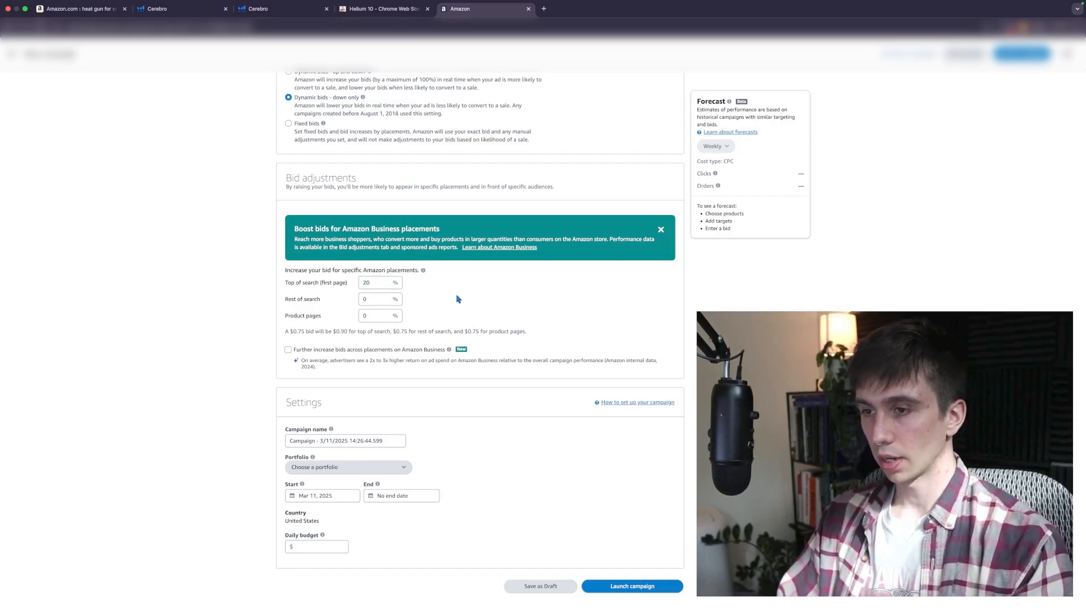
# Step: Review the "heat gun" keyword's bid in the campaign alongside the sponsored listings in the Amazon search results
pyautogui.scroll(10, 456, 302)
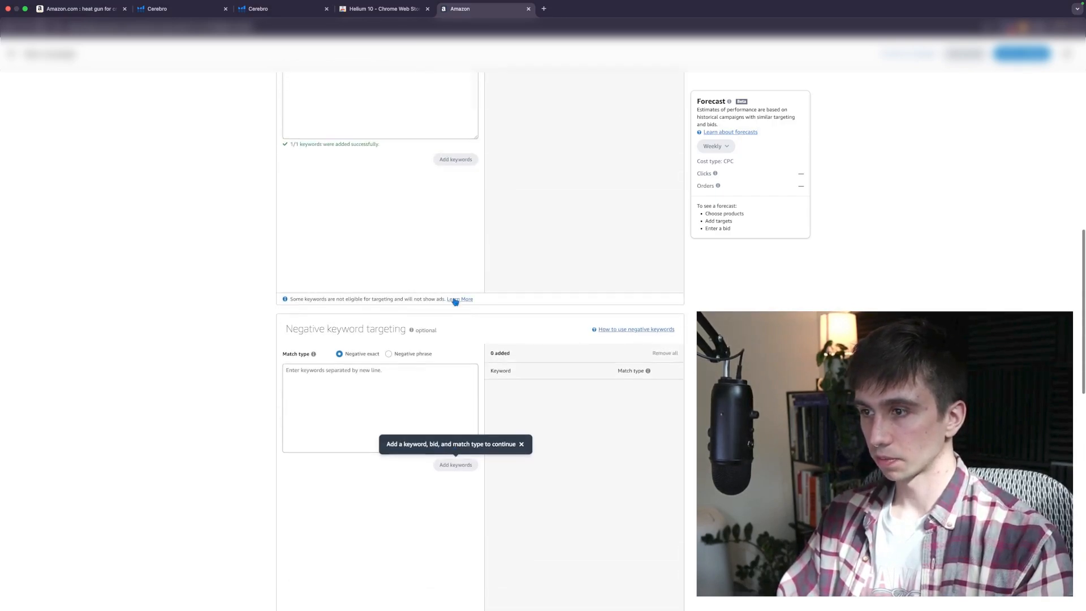
pyautogui.scroll(-2, 277, 608)
pyautogui.scroll(7, 328, 569)
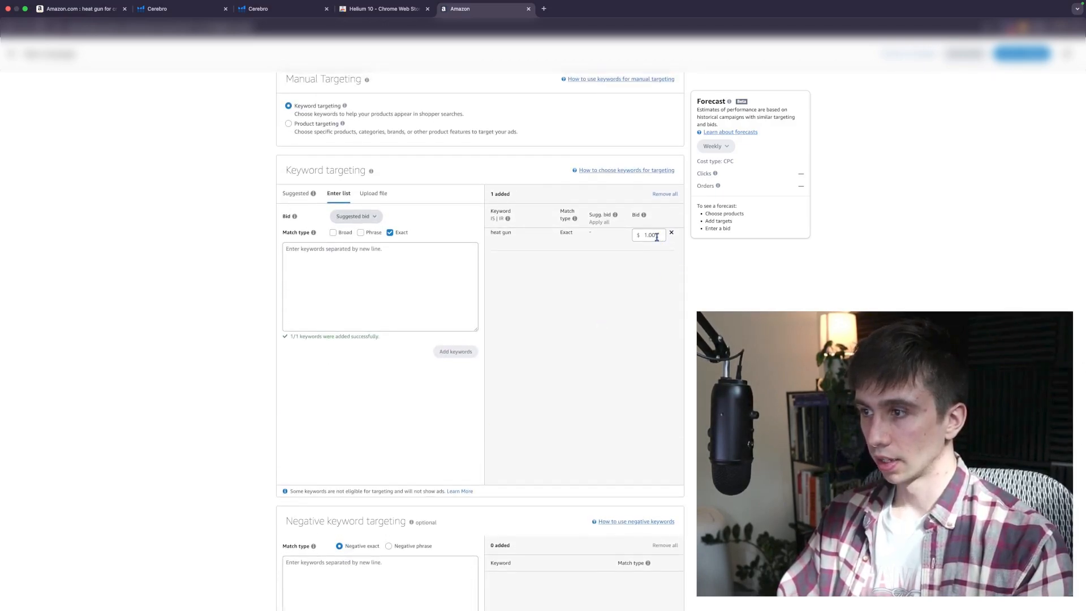
pyautogui.doubleClick(645, 235)
pyautogui.click(79, 9)
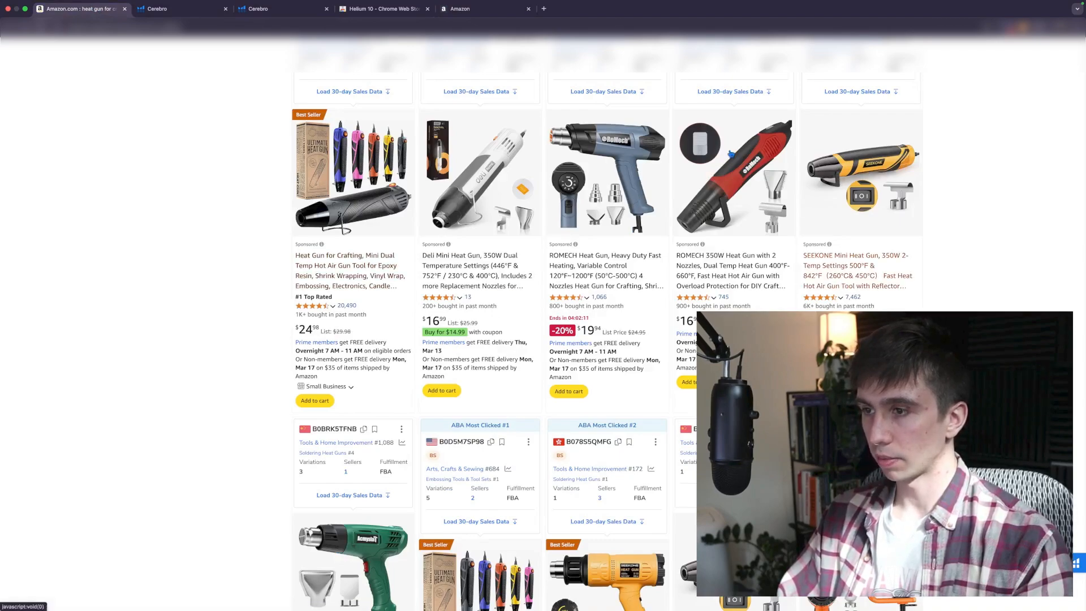
pyautogui.click(476, 8)
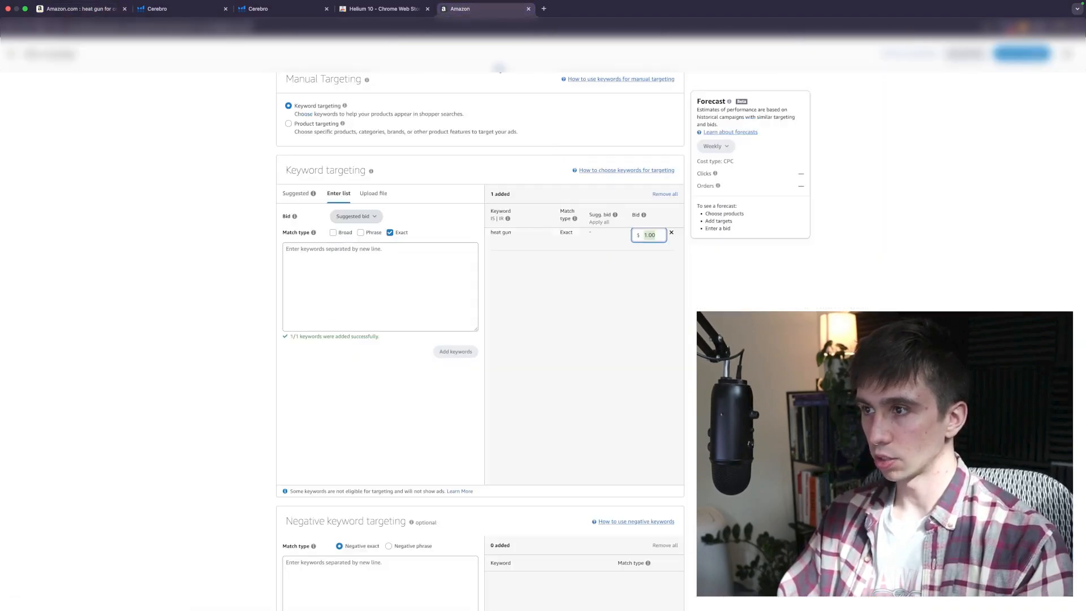
pyautogui.doubleClick(654, 236)
pyautogui.click(654, 295)
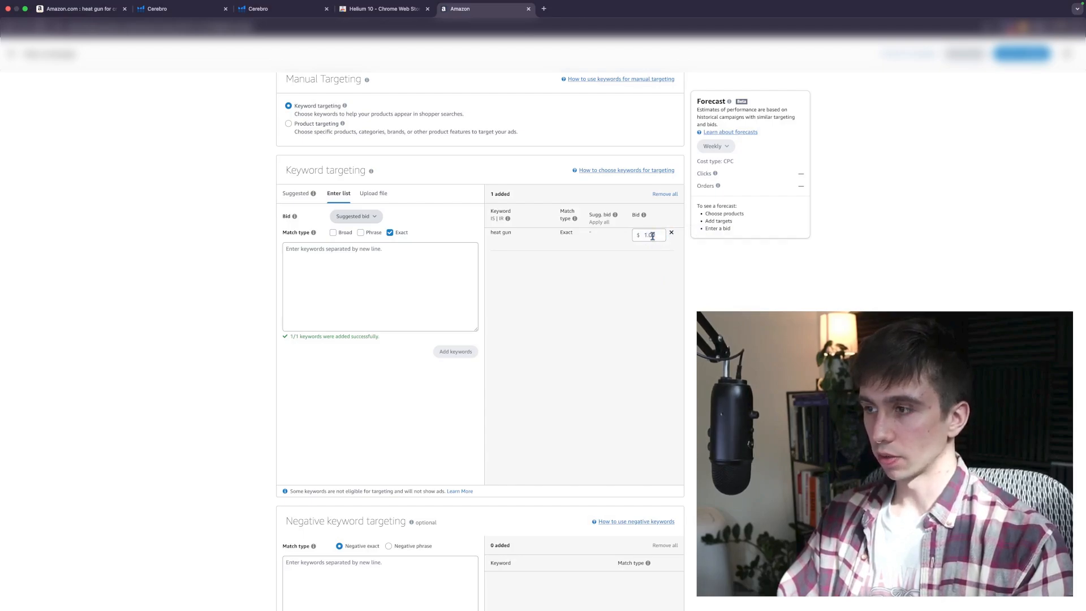
pyautogui.click(104, 10)
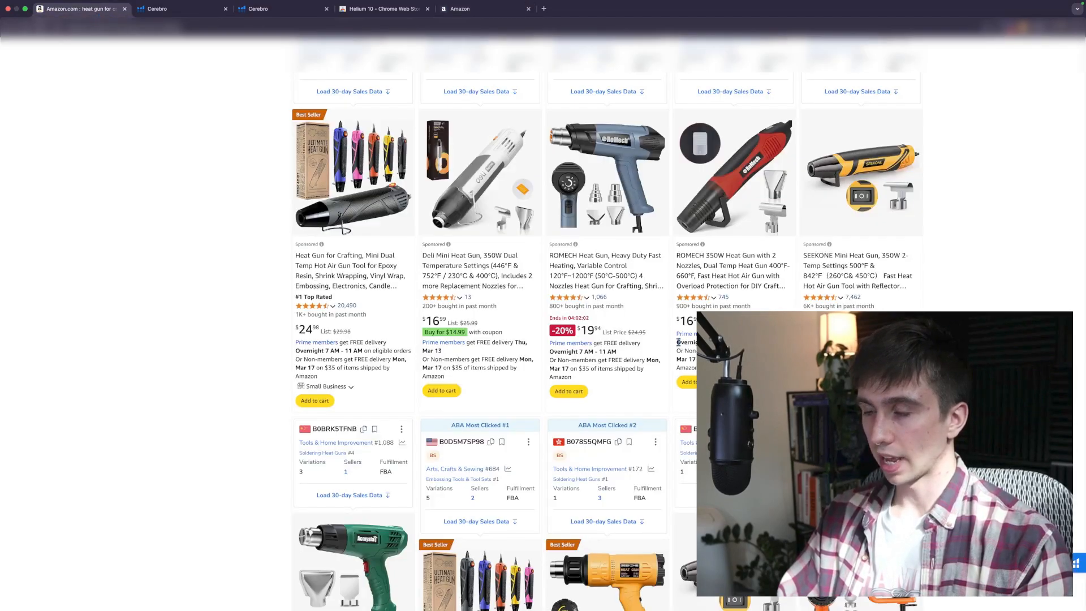
pyautogui.click(475, 9)
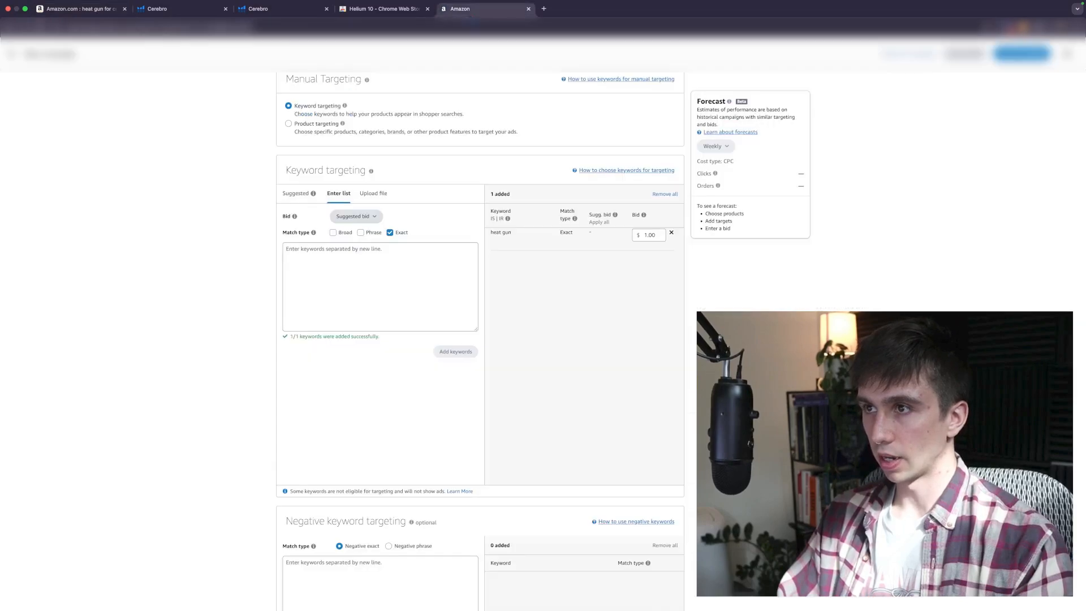
pyautogui.scroll(-7, 621, 309)
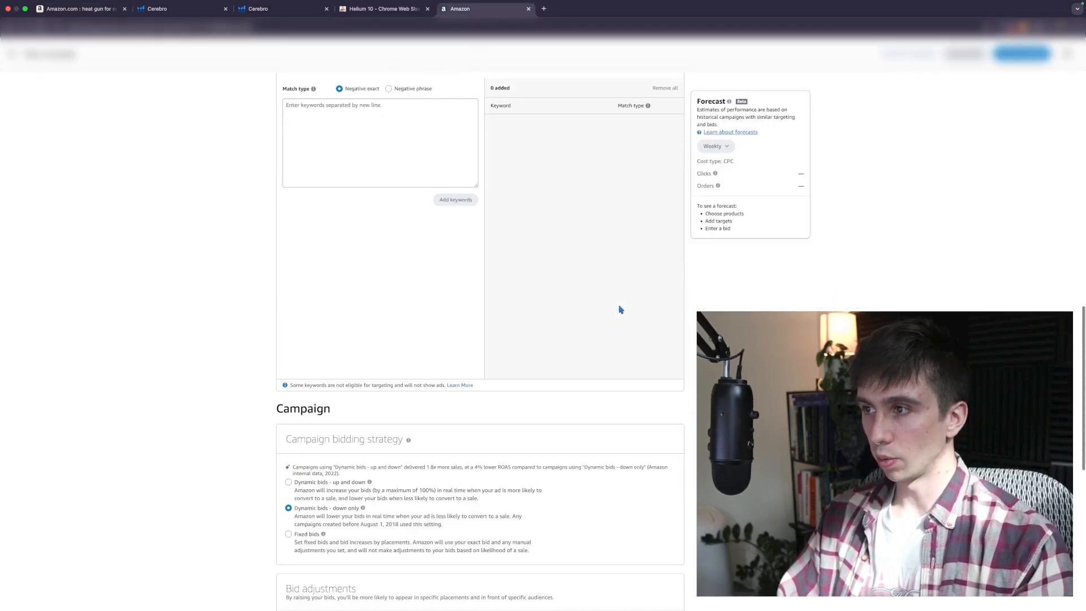
pyautogui.scroll(8, 621, 309)
# Step: Switch to the Amazon search results and examine the ad placements further down the first page
pyautogui.click(92, 10)
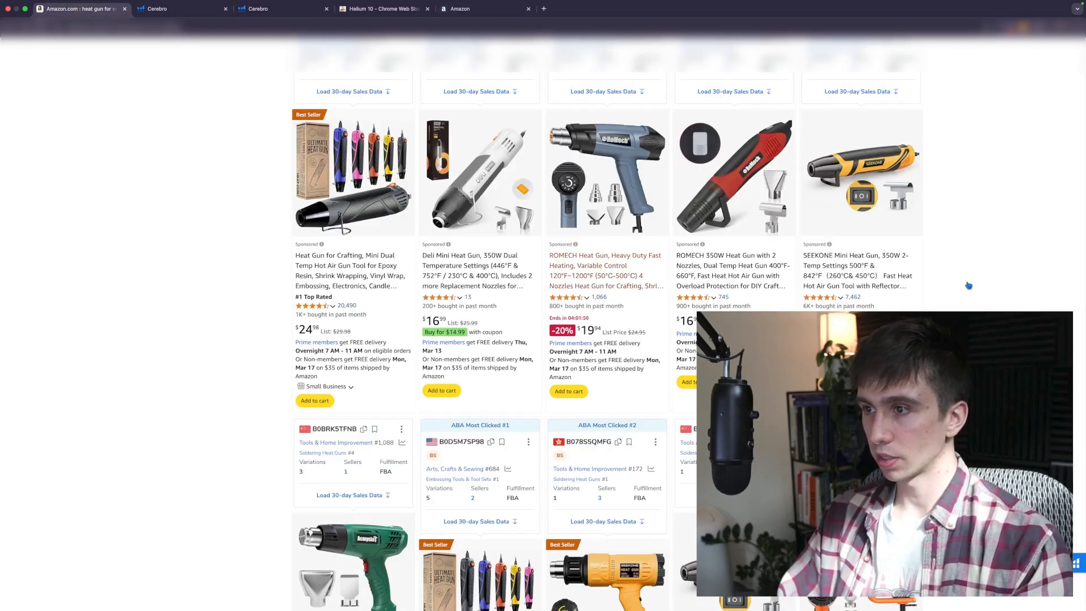
pyautogui.scroll(-10, 951, 286)
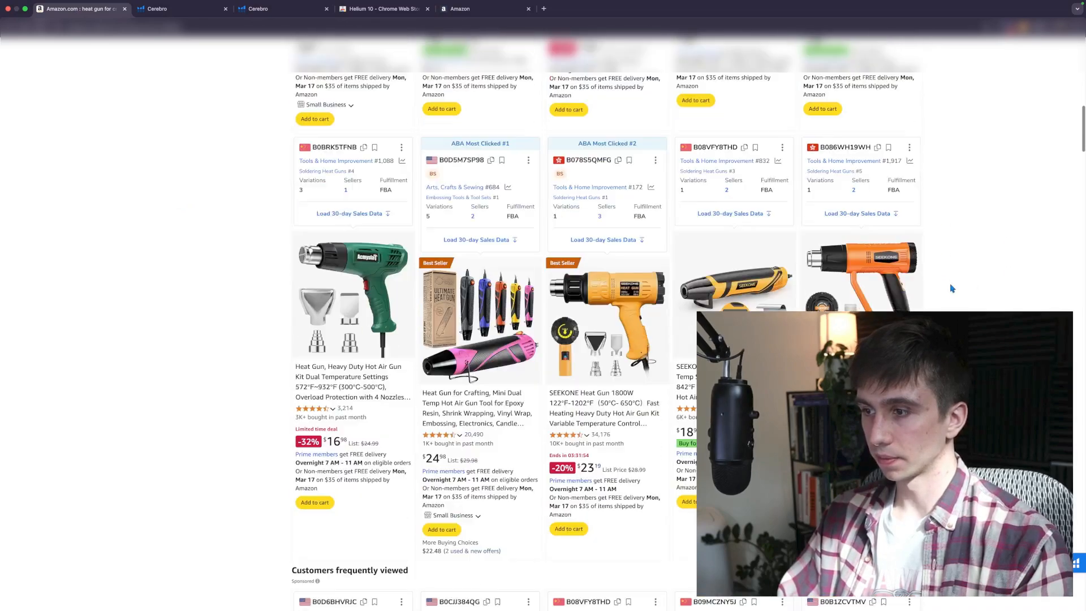
pyautogui.scroll(-10, 950, 287)
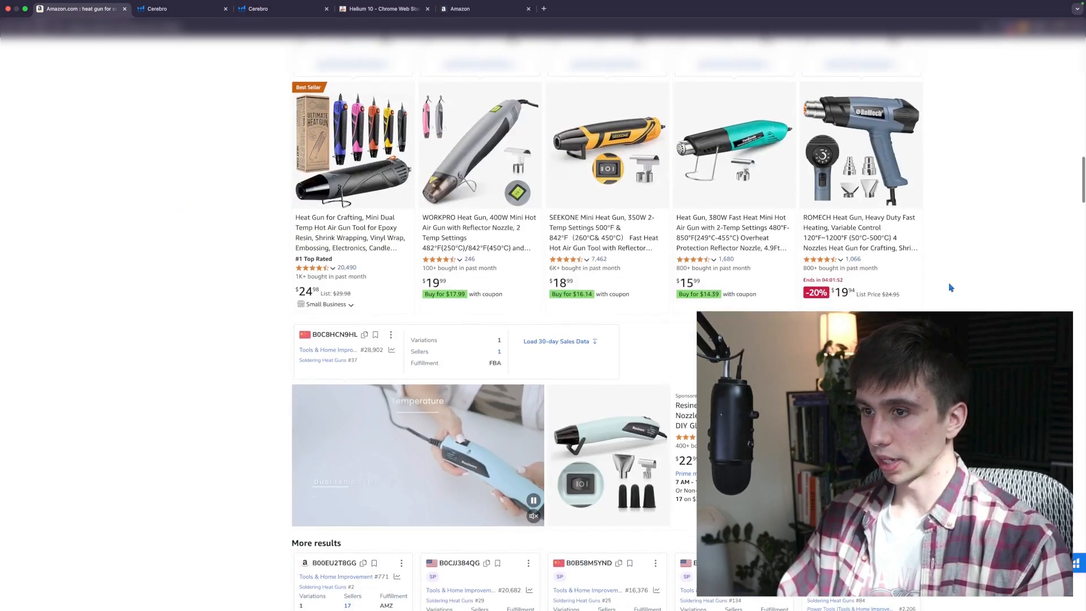
pyautogui.scroll(-10, 950, 288)
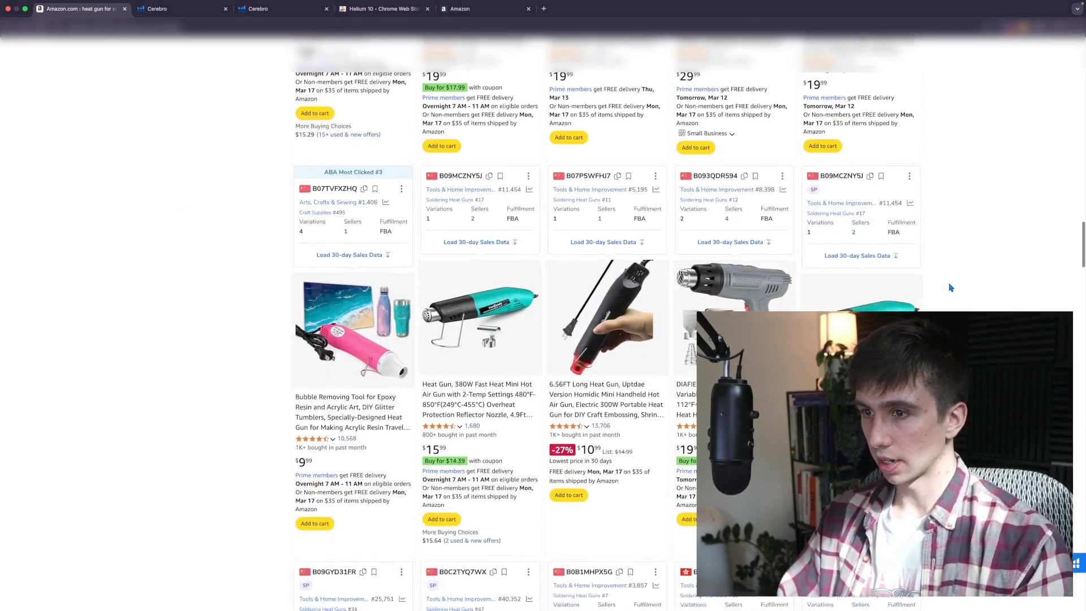
pyautogui.scroll(-3, 951, 287)
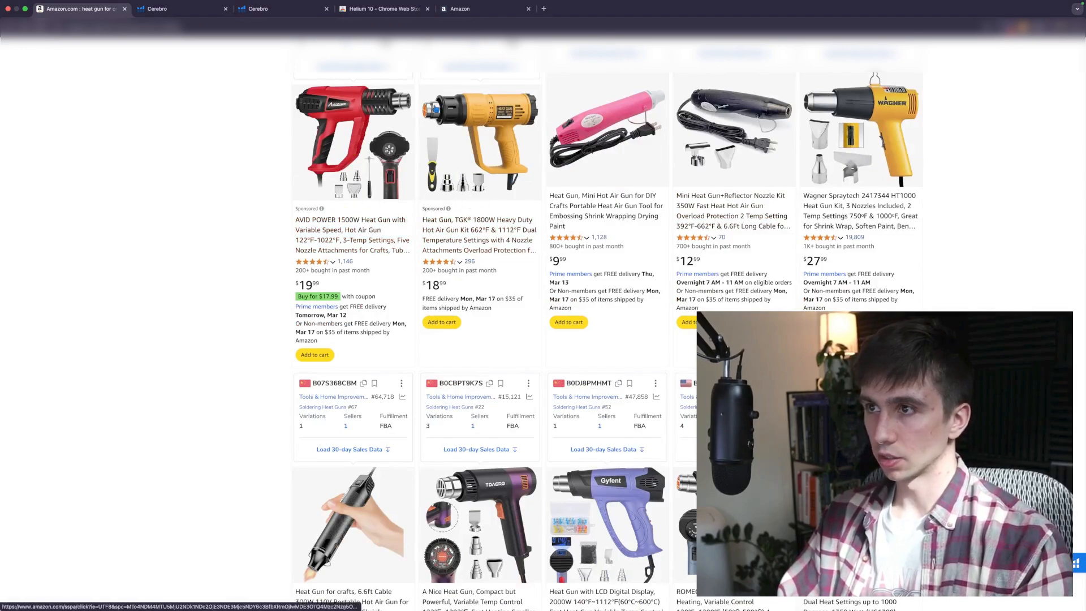
# Step: Return to the Amazon campaign and review the bid adjustments for Top of search, Rest of search and Product pages
pyautogui.click(484, 8)
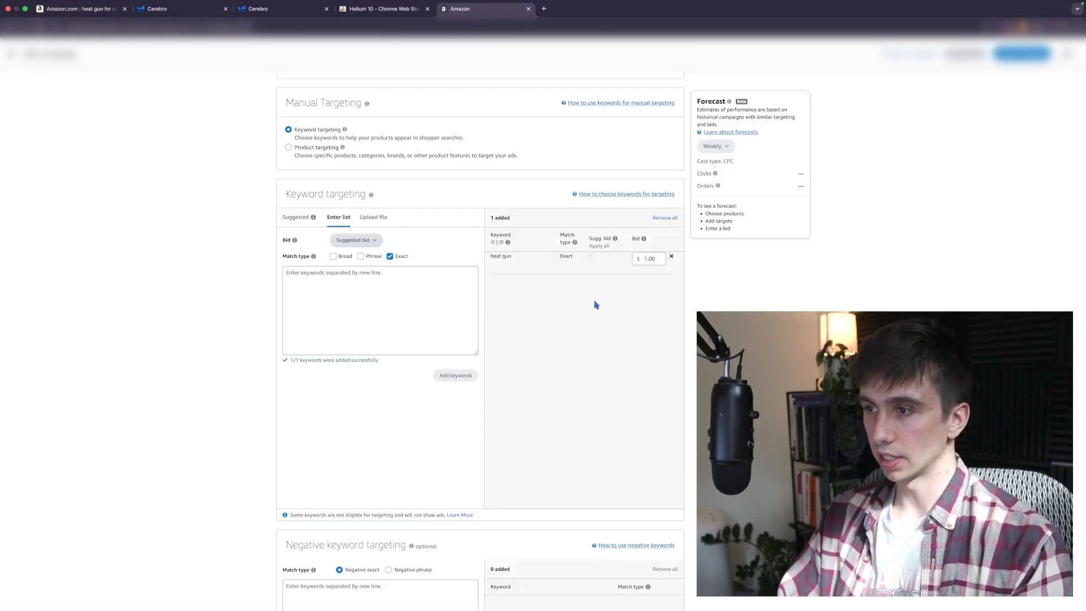
pyautogui.scroll(-15, 579, 306)
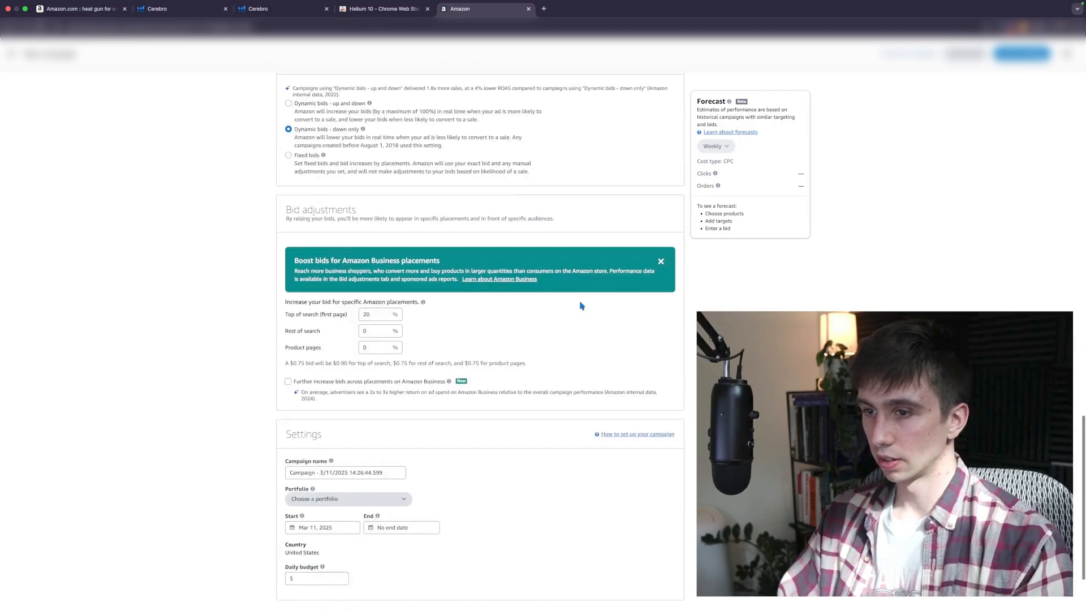
pyautogui.scroll(-3, 582, 306)
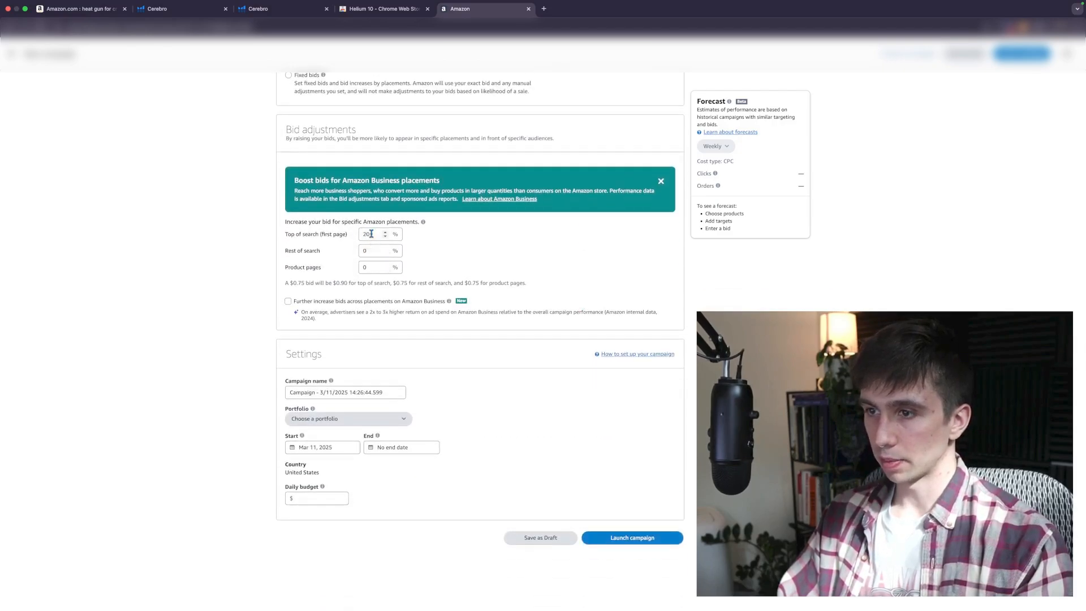
pyautogui.moveTo(371, 234); pyautogui.dragTo(344, 233)
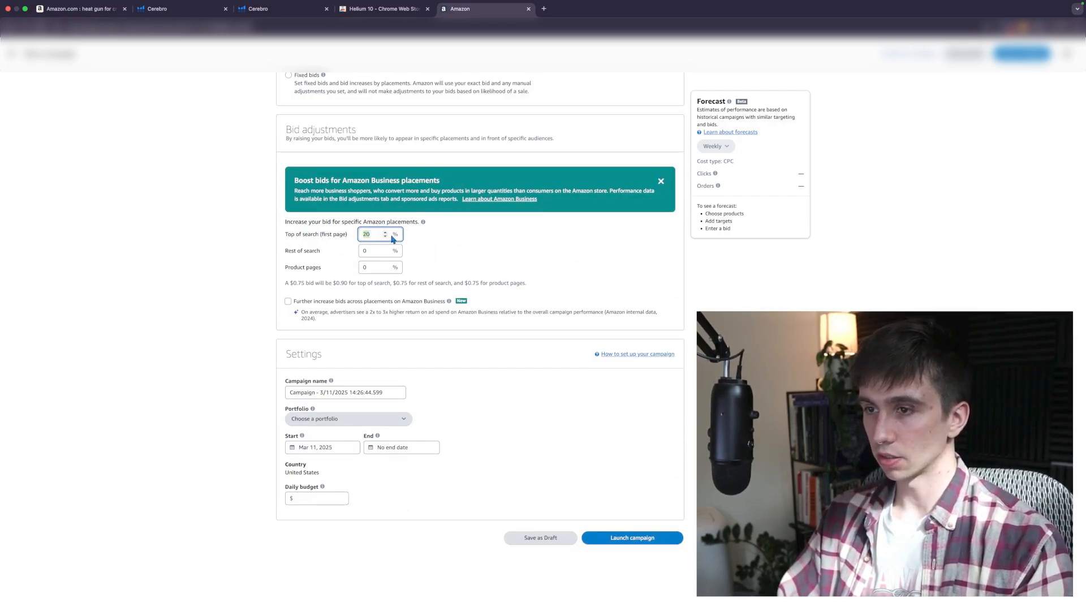
pyautogui.click(370, 253)
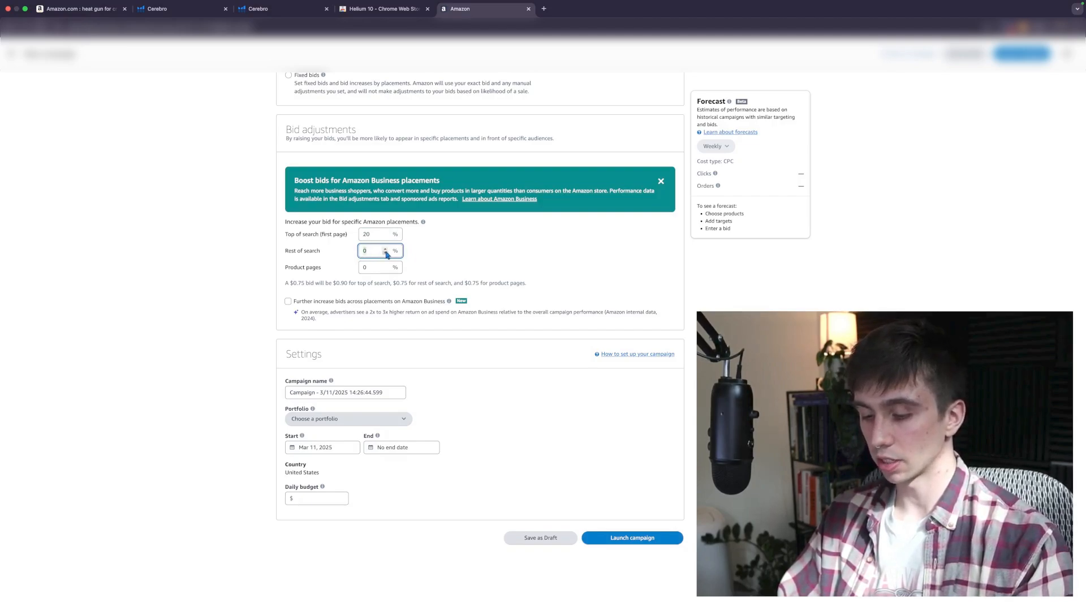
pyautogui.moveTo(374, 234); pyautogui.dragTo(360, 233)
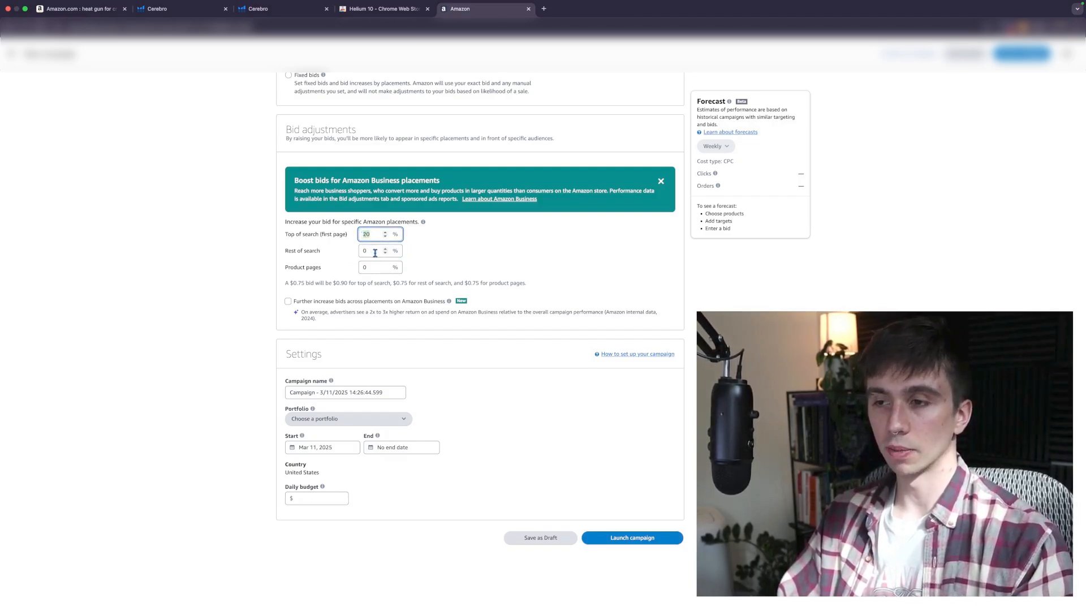
pyautogui.moveTo(375, 253); pyautogui.dragTo(360, 251)
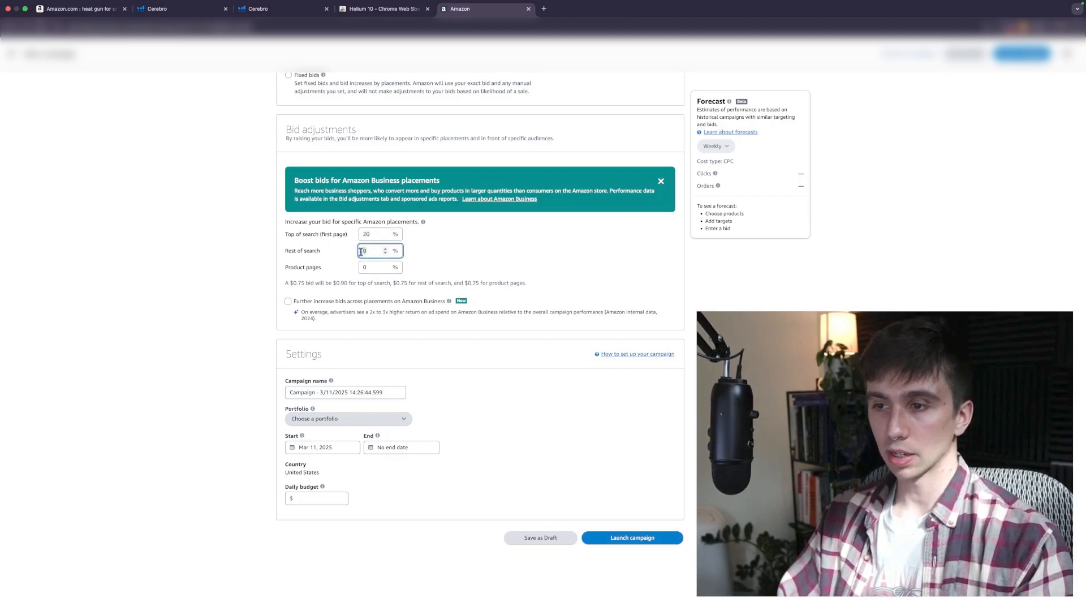
pyautogui.click(370, 270)
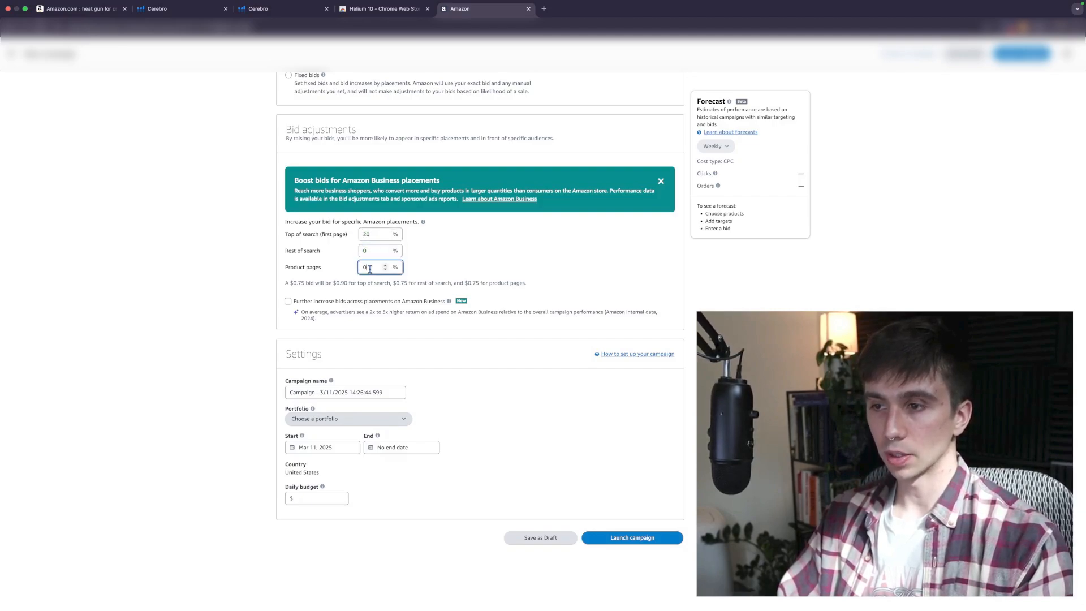
pyautogui.click(374, 236)
pyautogui.click(432, 265)
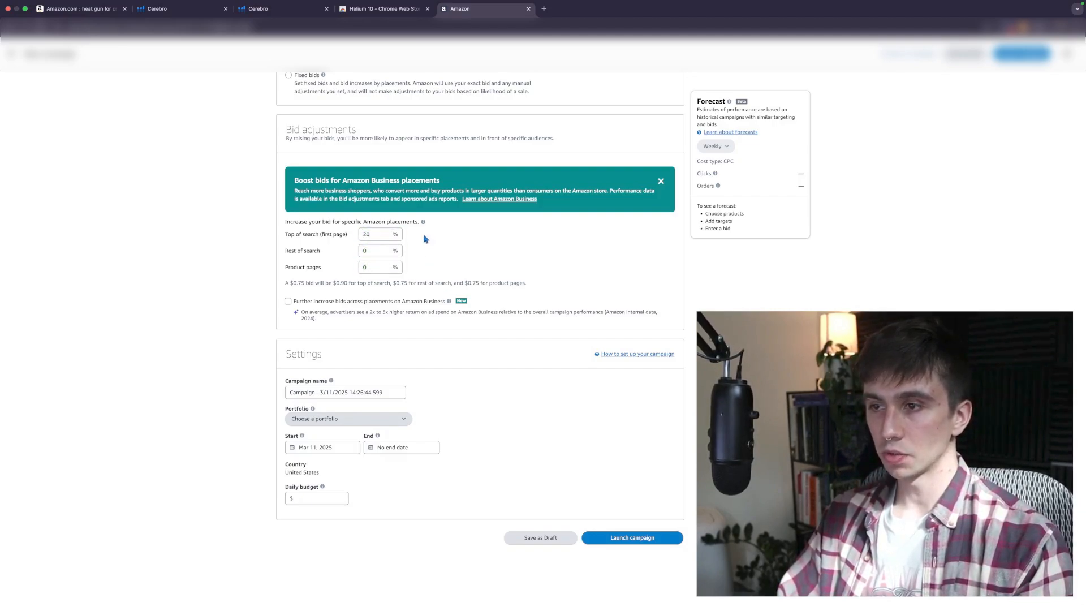
# Step: Review the "heat gun" keyword target alongside the campaign's bidding strategy and its Product pages bid adjustment
pyautogui.scroll(15, 388, 279)
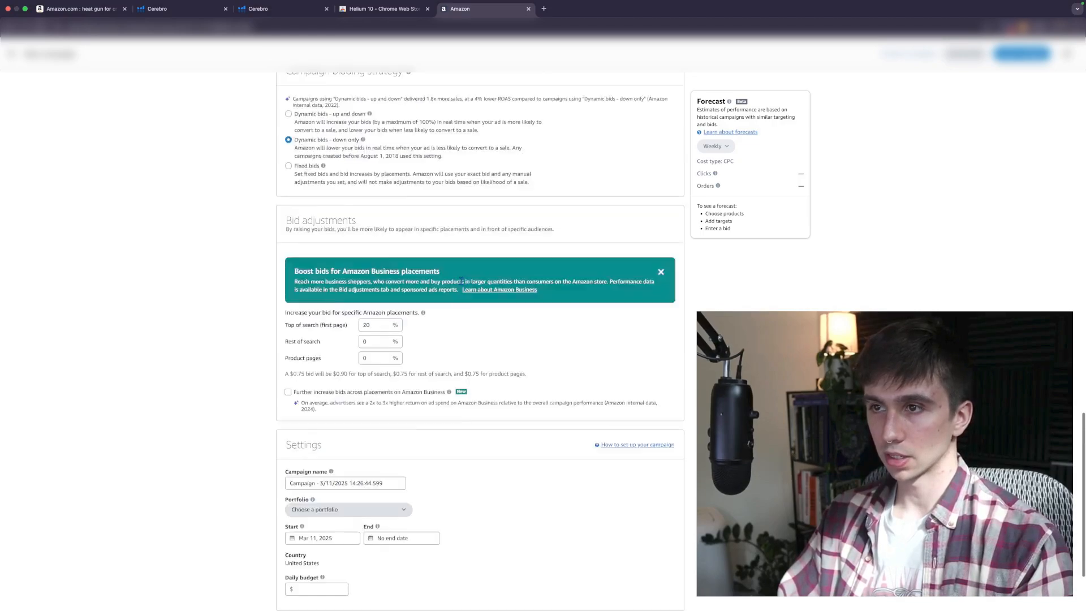
pyautogui.scroll(3, 461, 284)
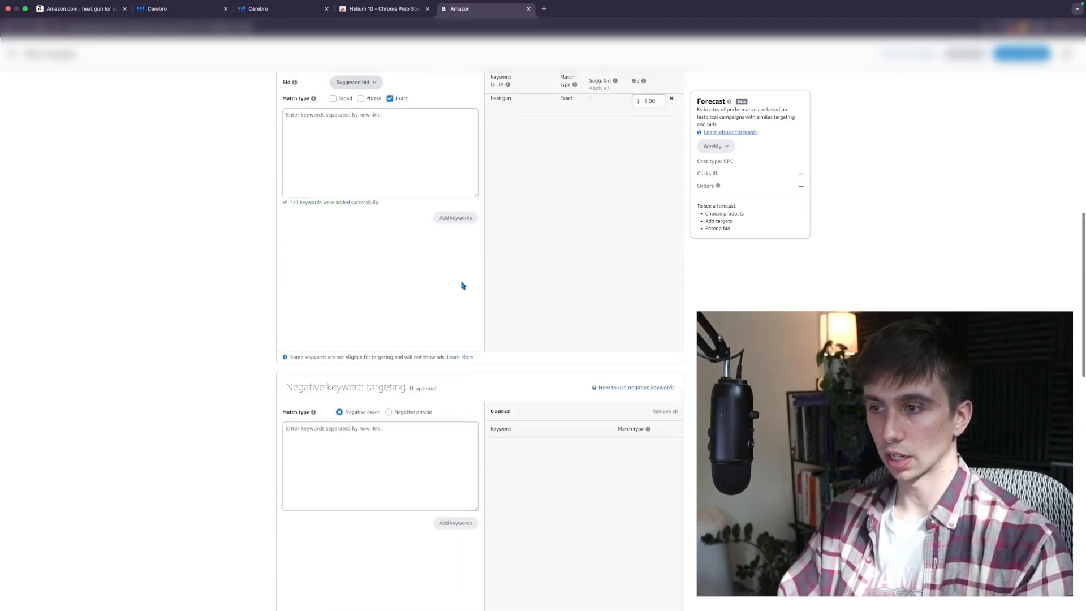
pyautogui.scroll(-3, 461, 285)
pyautogui.scroll(5, 461, 284)
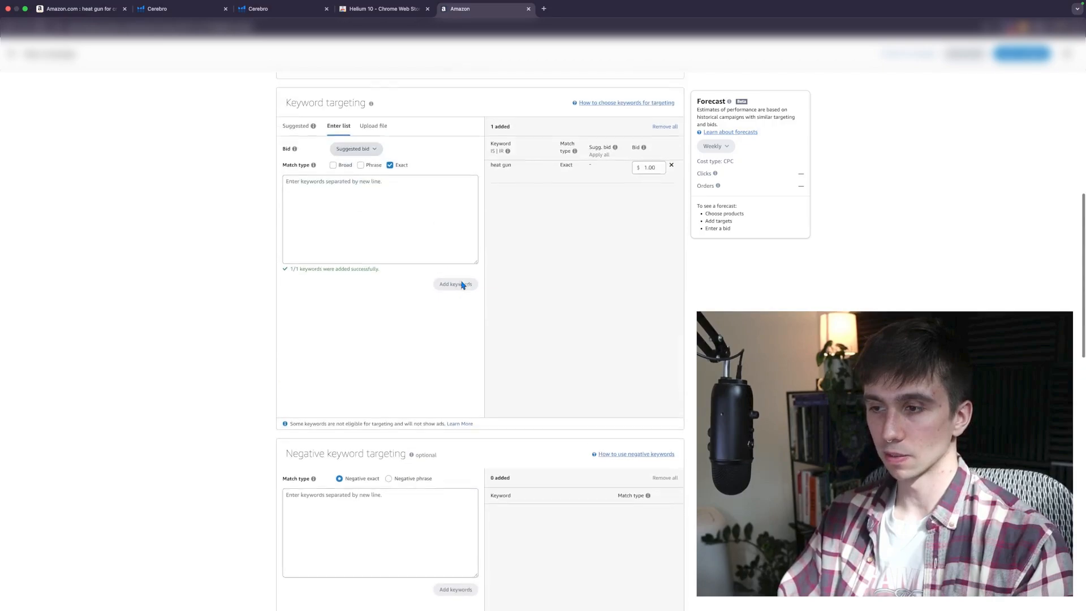
pyautogui.moveTo(519, 181); pyautogui.dragTo(490, 183)
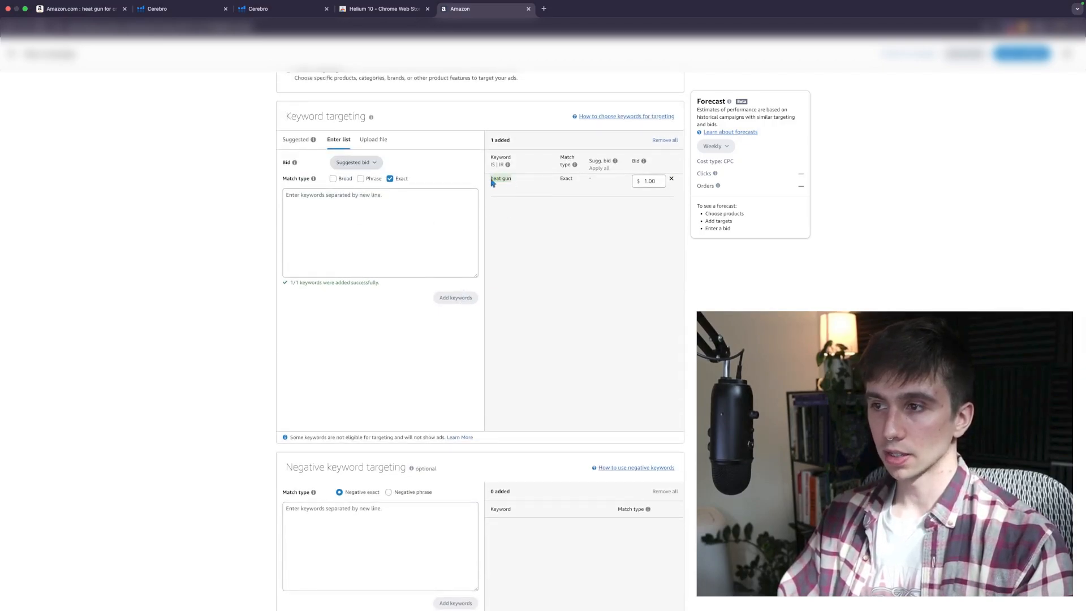
pyautogui.click(526, 195)
pyautogui.scroll(-15, 497, 248)
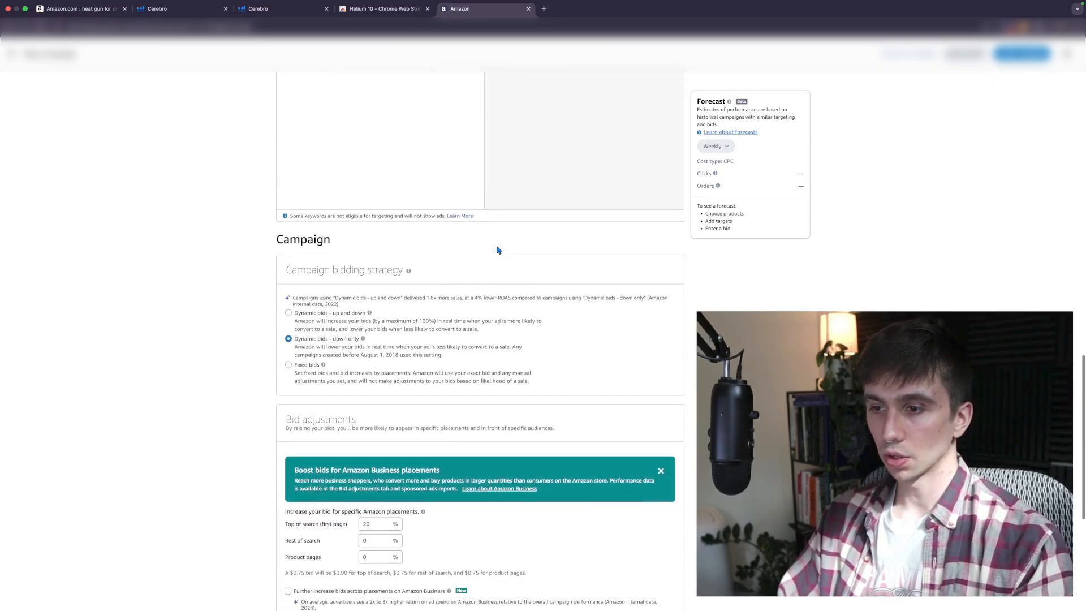
pyautogui.scroll(5, 497, 250)
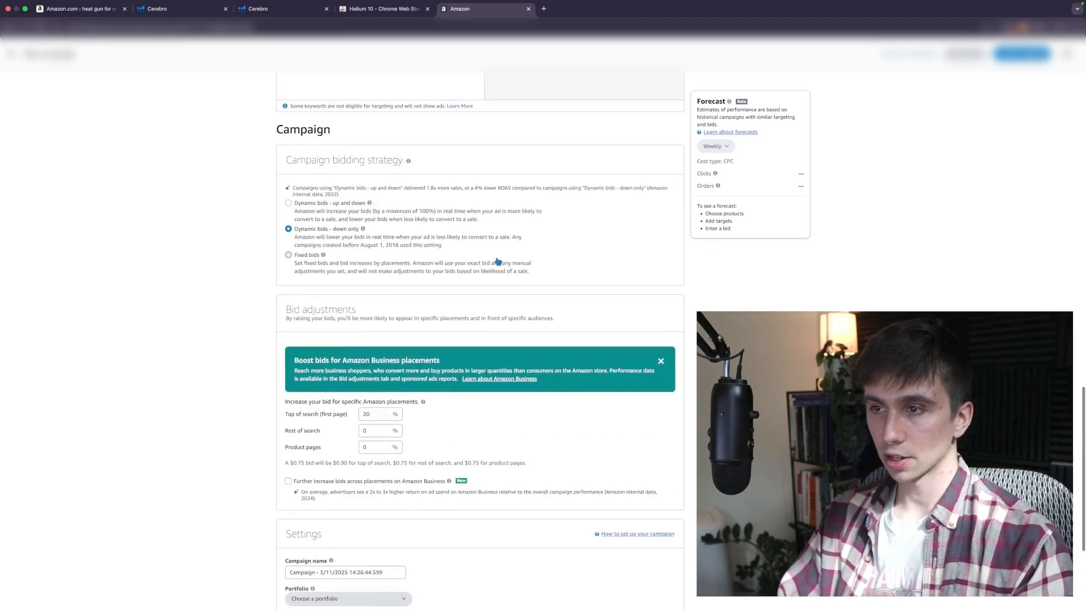
pyautogui.scroll(5, 496, 260)
pyautogui.scroll(-7, 497, 261)
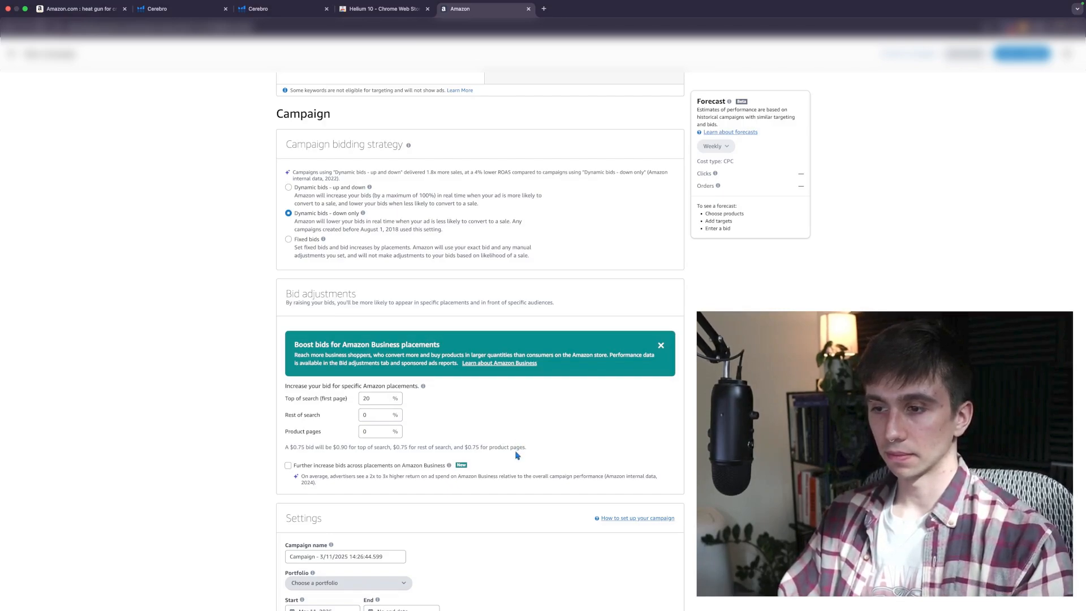
pyautogui.click(370, 432)
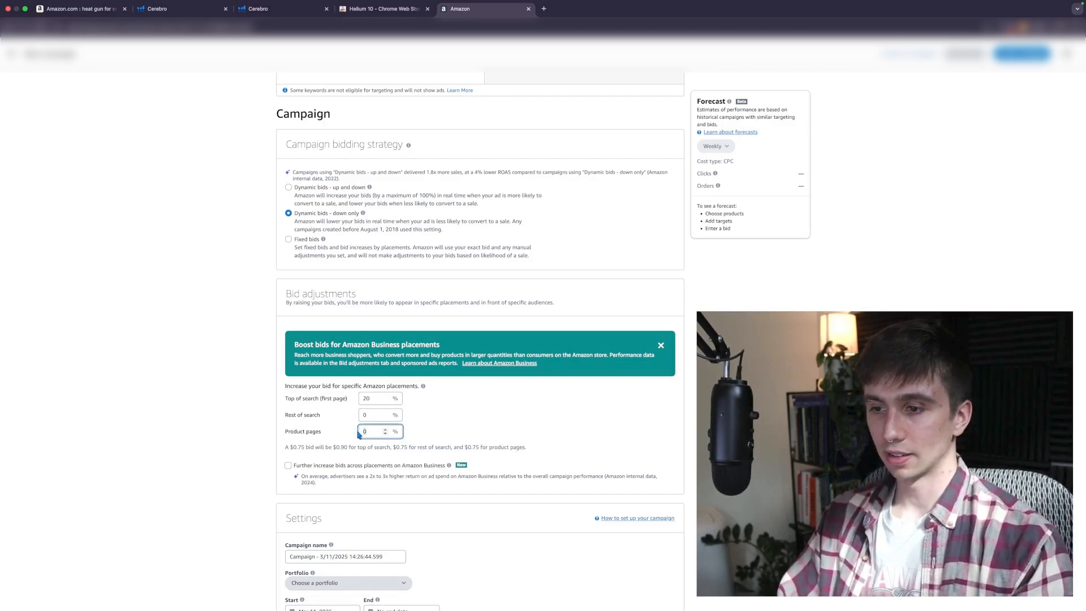
# Step: Switch to the Amazon search results, open the pink mini hot air gun listing and examine its sponsored product carousels
pyautogui.click(80, 9)
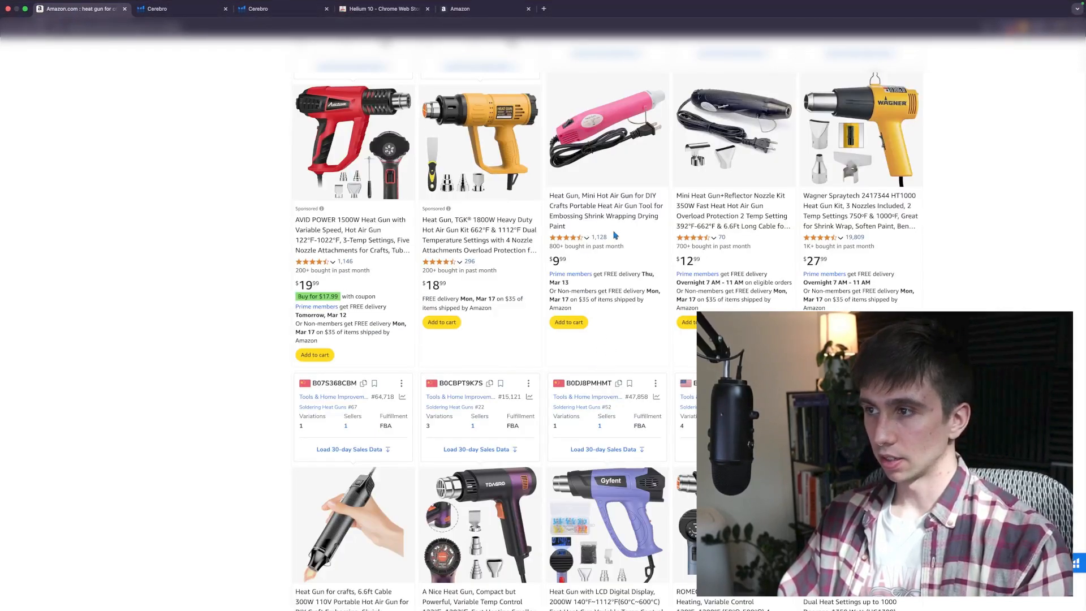
pyautogui.click(603, 209)
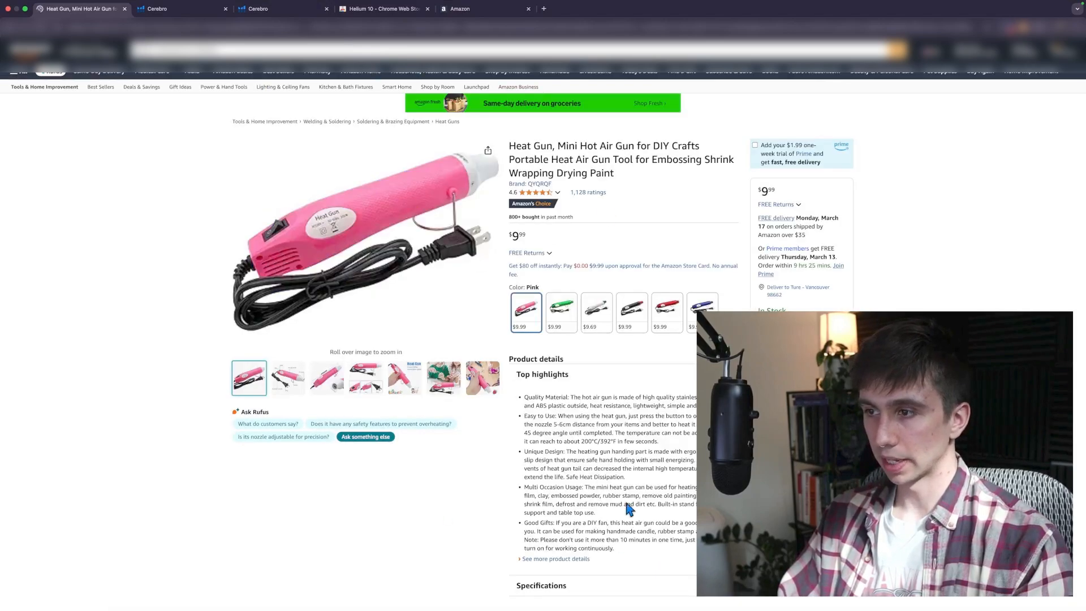
pyautogui.scroll(-15, 629, 510)
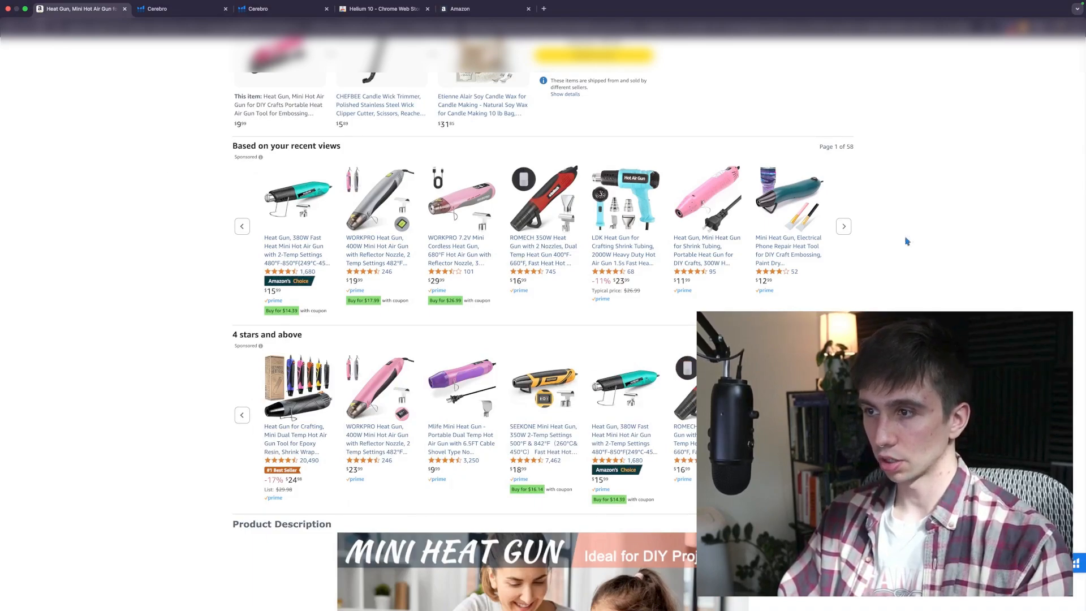
pyautogui.scroll(1, 302, 214)
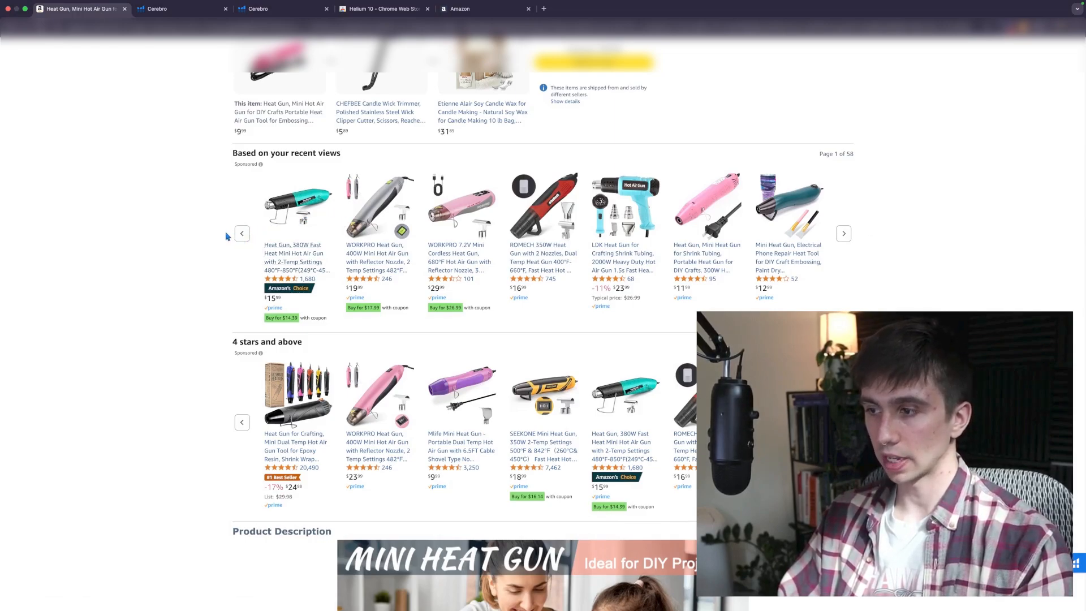
pyautogui.scroll(20, 226, 237)
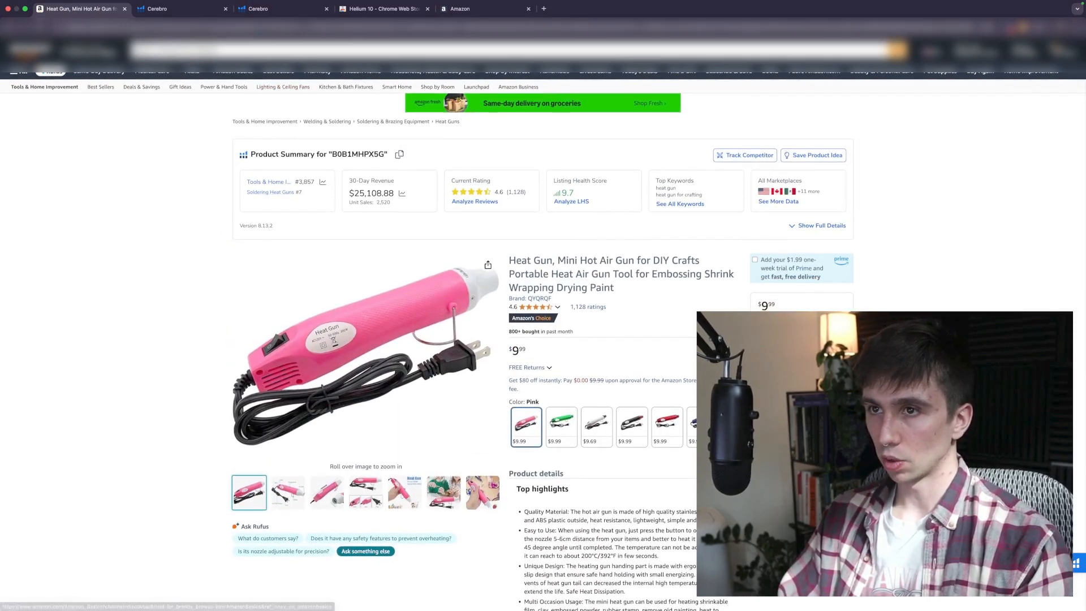
# Step: Return to the Amazon campaign and set the Top of search (first page) bid adjustment to 0%
pyautogui.click(455, 16)
pyautogui.scroll(-3, 374, 340)
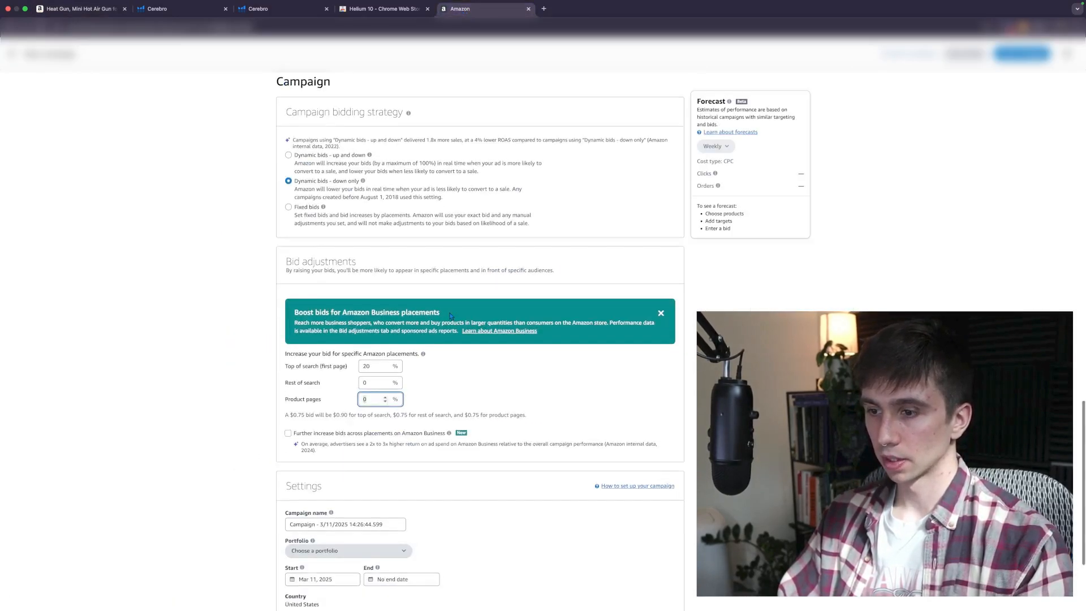
pyautogui.click(372, 303)
pyautogui.write('0')
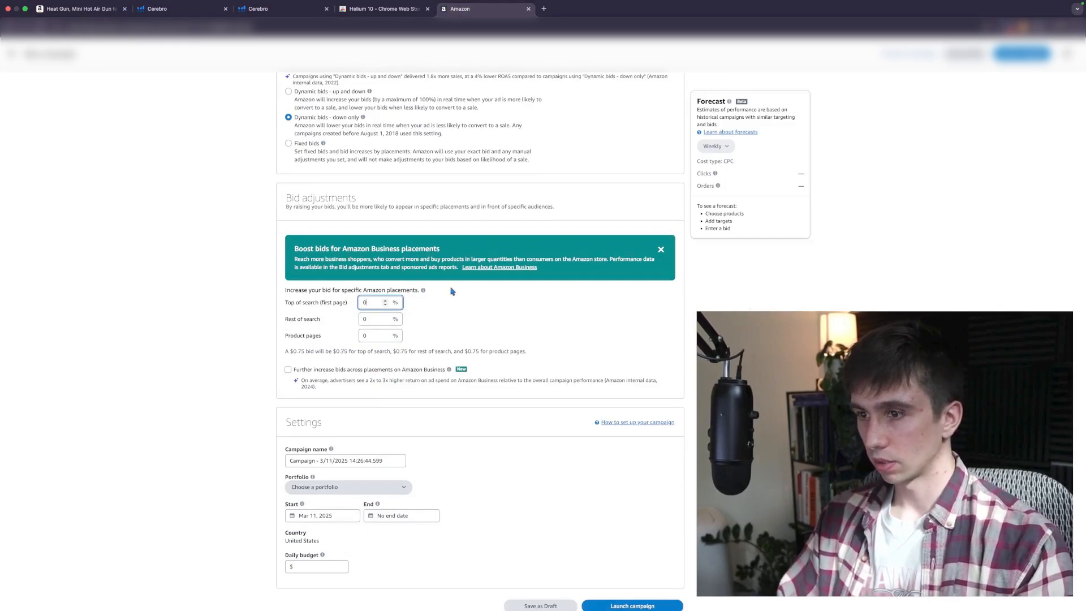
pyautogui.click(495, 301)
pyautogui.scroll(-2, 486, 303)
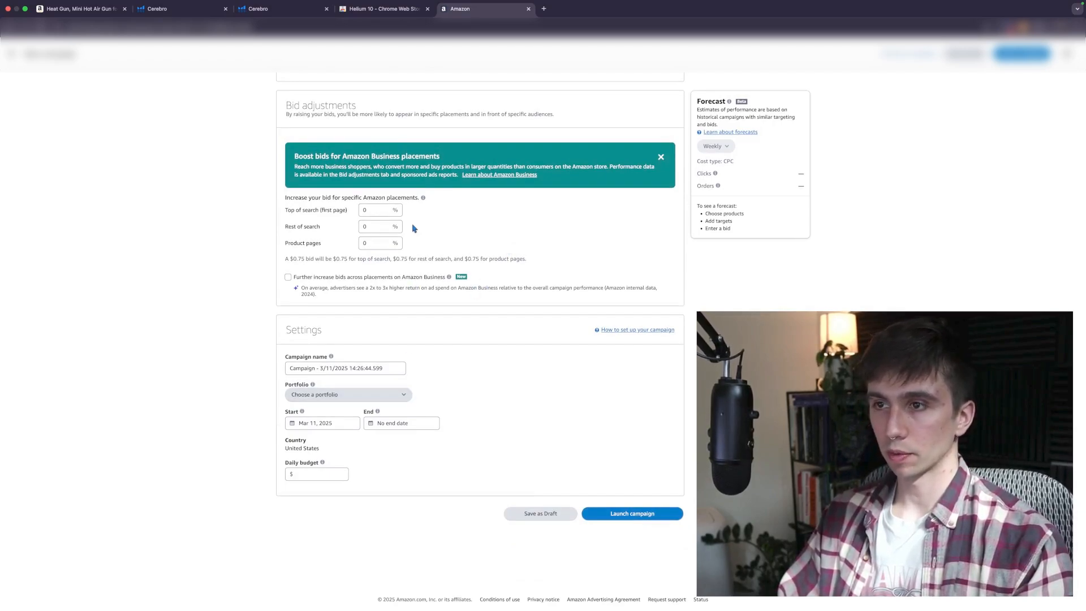
pyautogui.scroll(10, 415, 228)
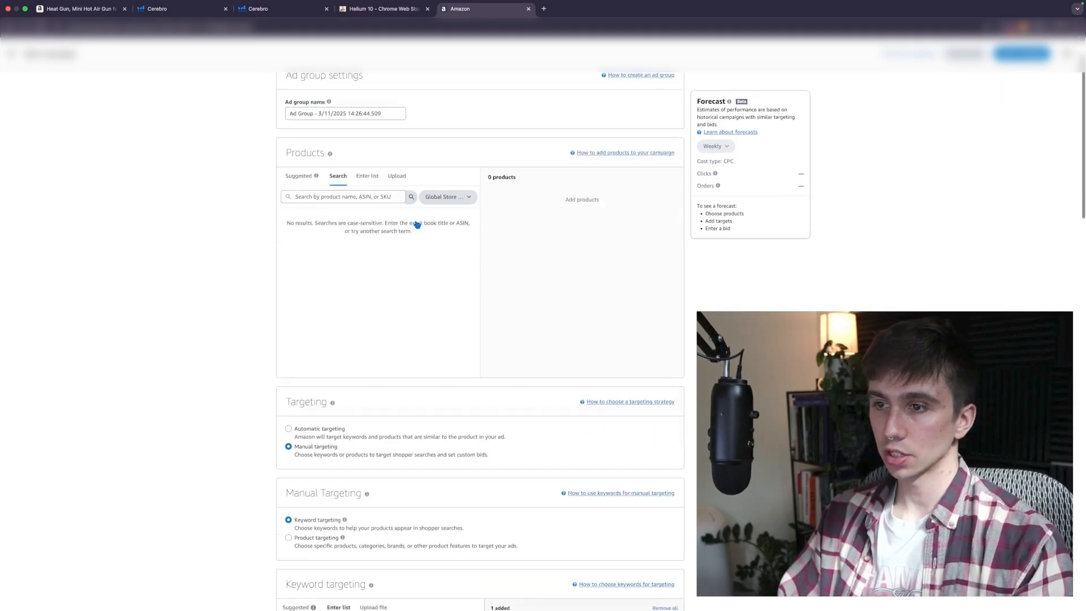
pyautogui.scroll(-7, 417, 225)
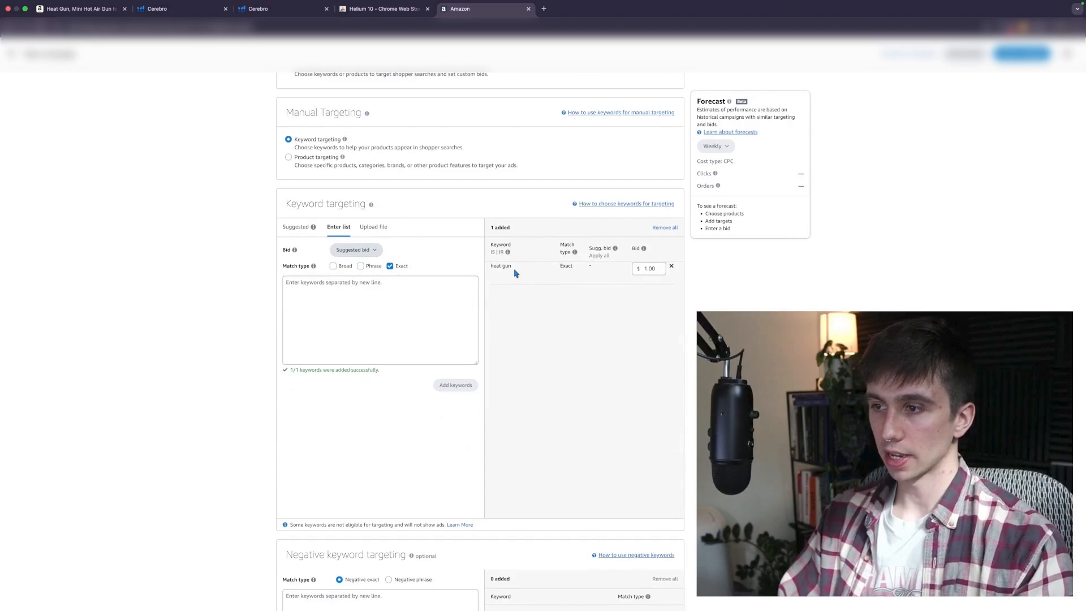
pyautogui.click(655, 271)
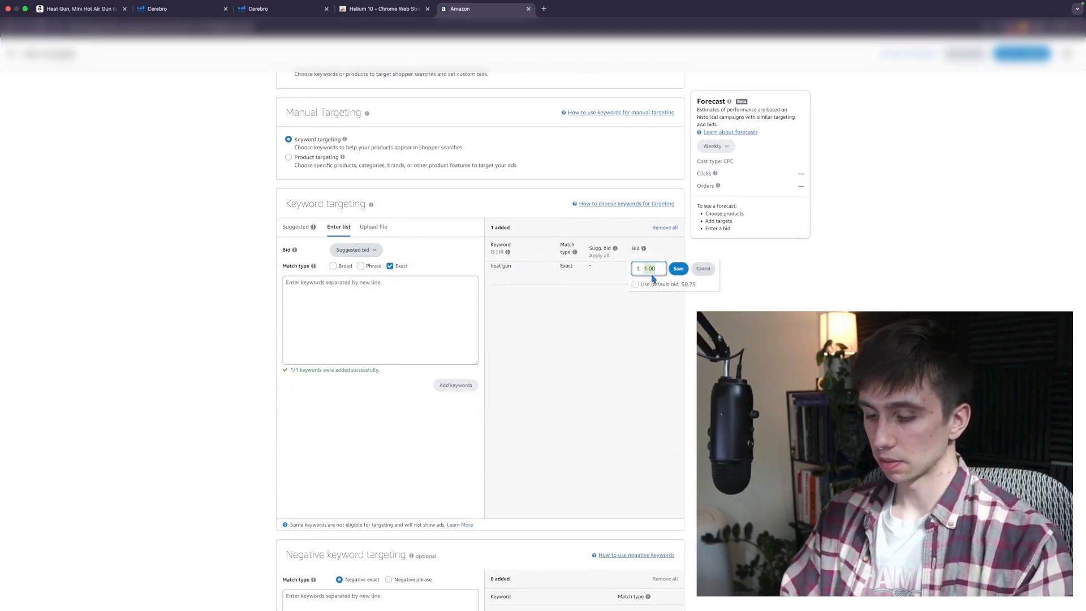
pyautogui.write('.20')
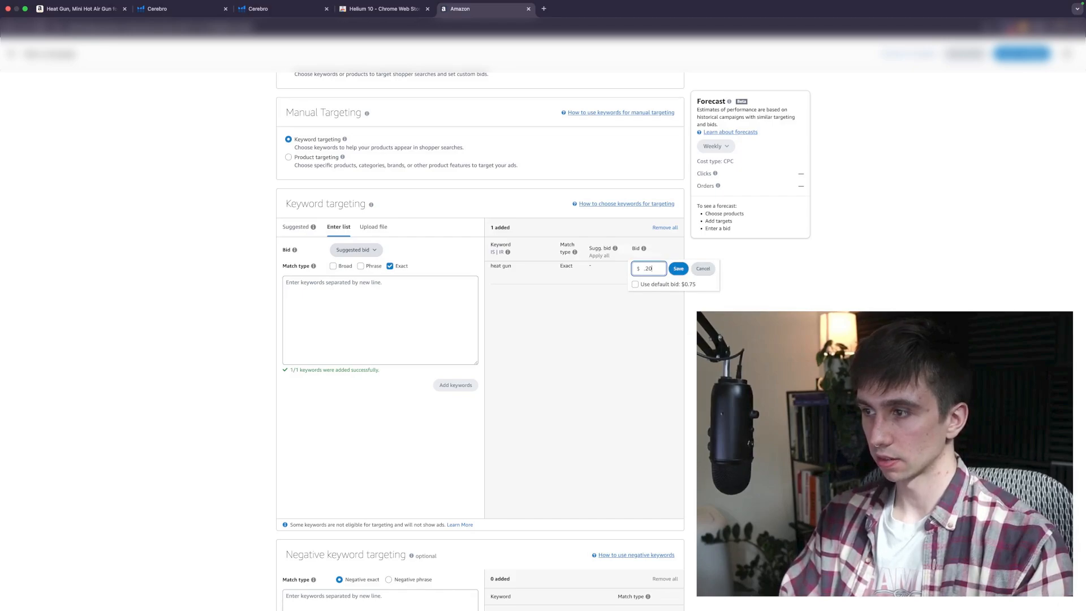
pyautogui.press('BackSpace')
pyautogui.write('30')
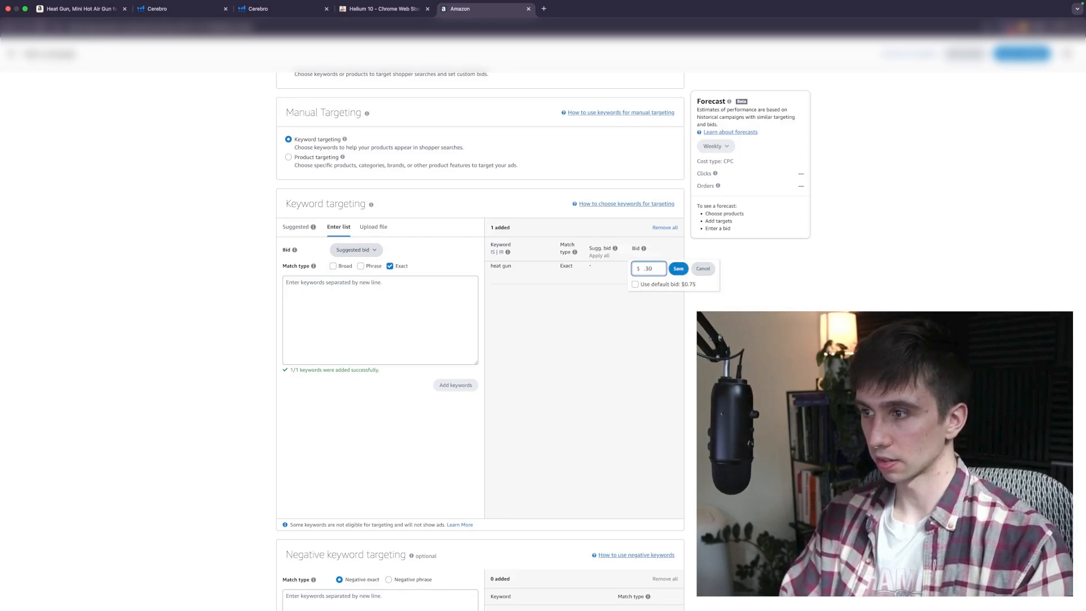
pyautogui.click(703, 269)
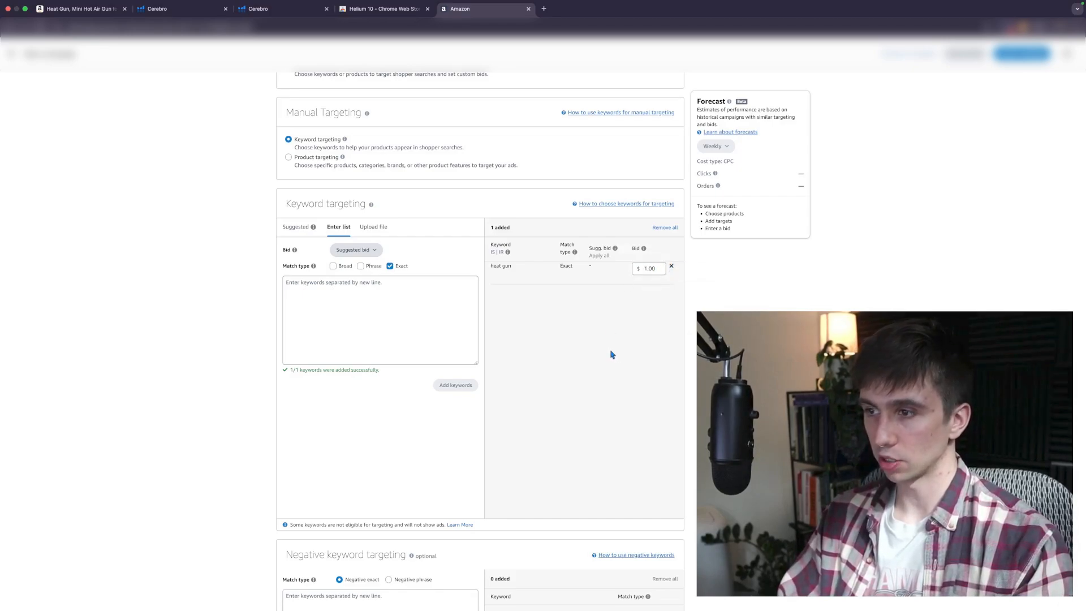
# Step: Set the Top of search (first page) bid adjustment to 500%
pyautogui.scroll(-15, 612, 355)
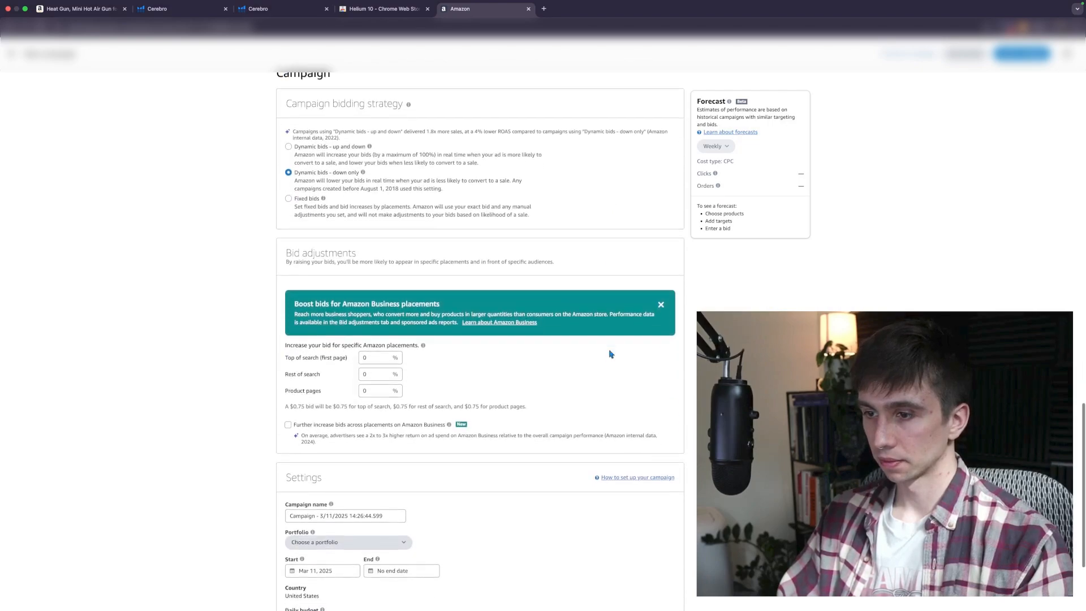
pyautogui.scroll(-2, 612, 355)
pyautogui.click(377, 302)
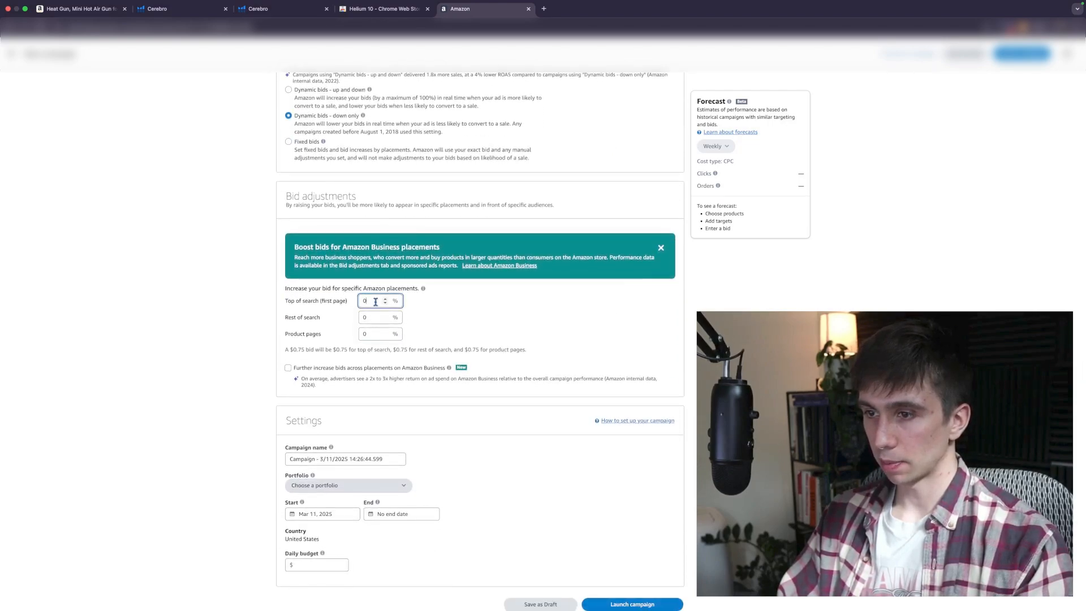
pyautogui.scroll(-1, 376, 302)
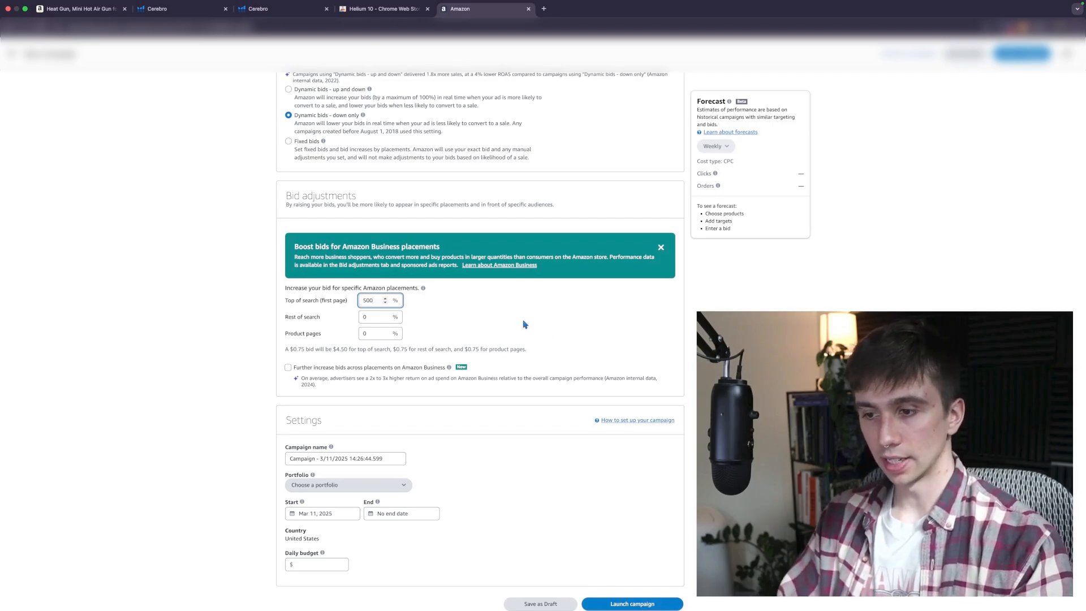
pyautogui.scroll(15, 642, 368)
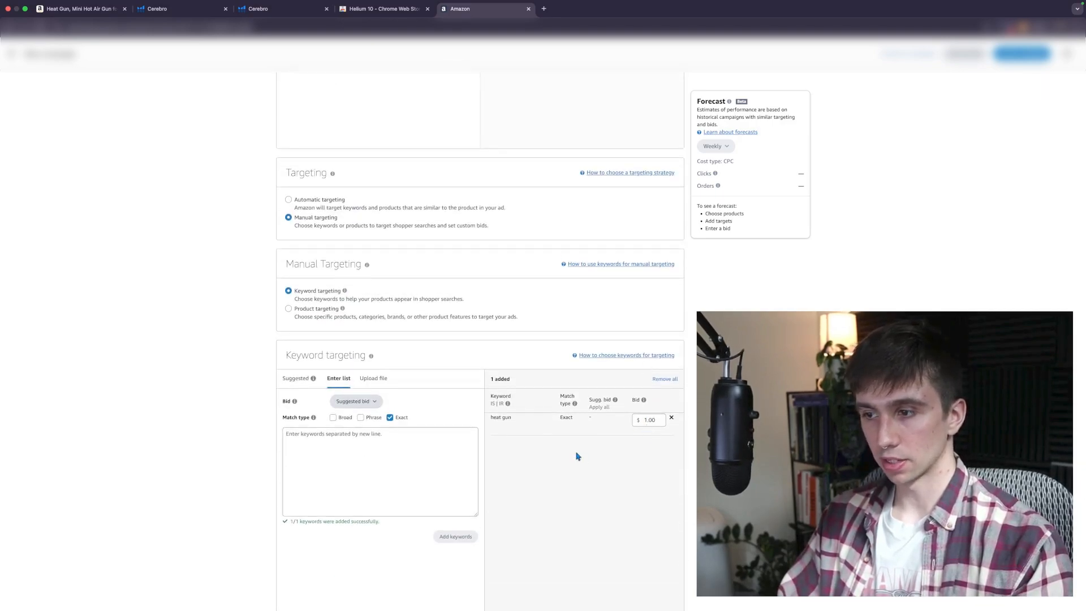
# Step: Review the "heat gun" keyword target and the campaign's Top of search, Rest of search and Product pages bid adjustments
pyautogui.scroll(-15, 577, 449)
pyautogui.scroll(3, 580, 444)
pyautogui.scroll(3, 584, 434)
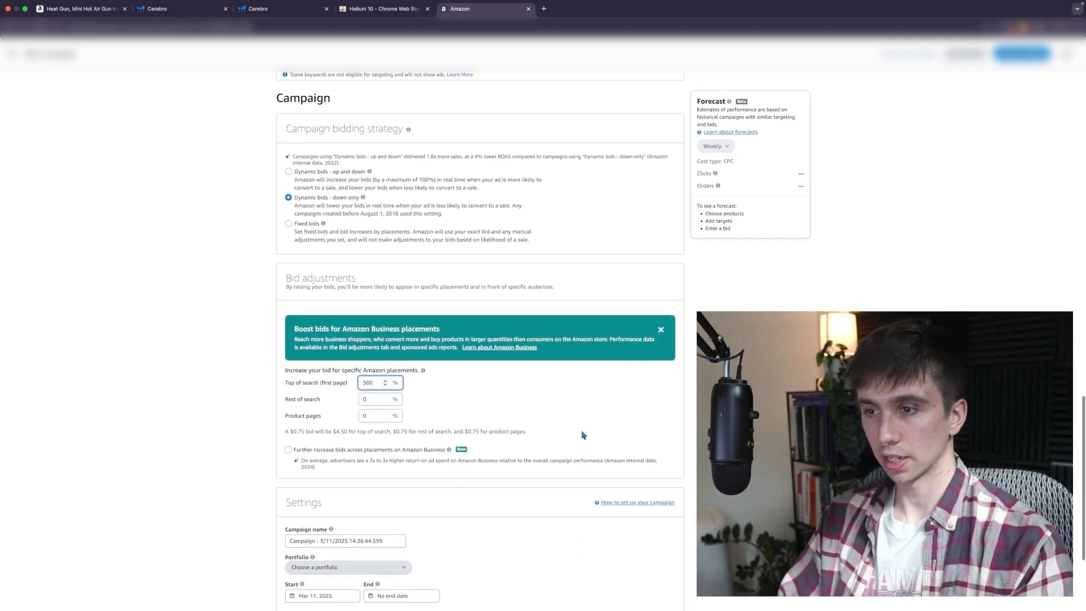
pyautogui.click(373, 401)
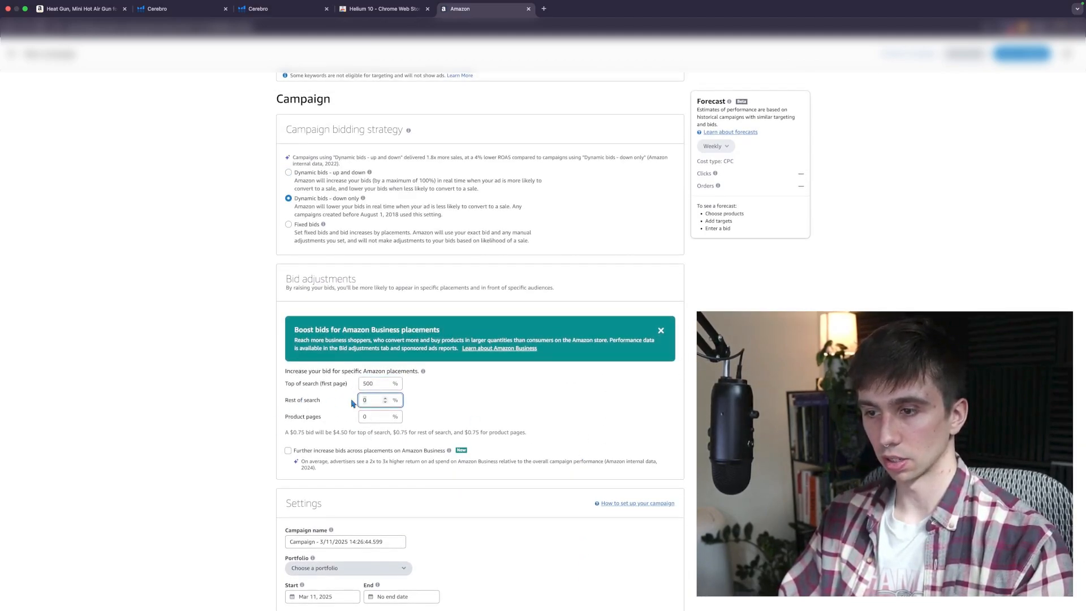
pyautogui.click(368, 418)
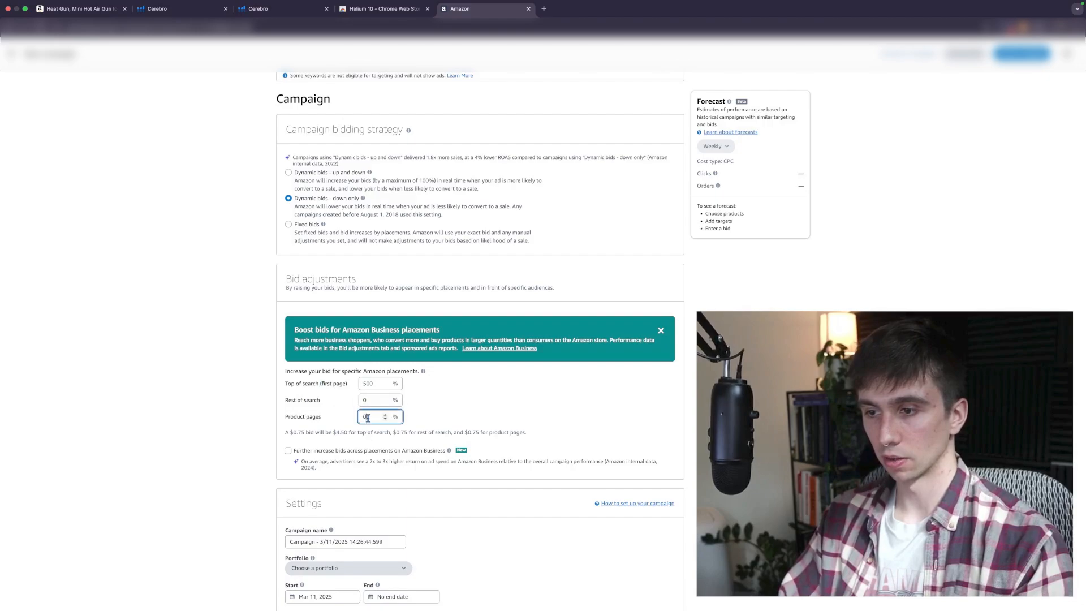
pyautogui.doubleClick(378, 386)
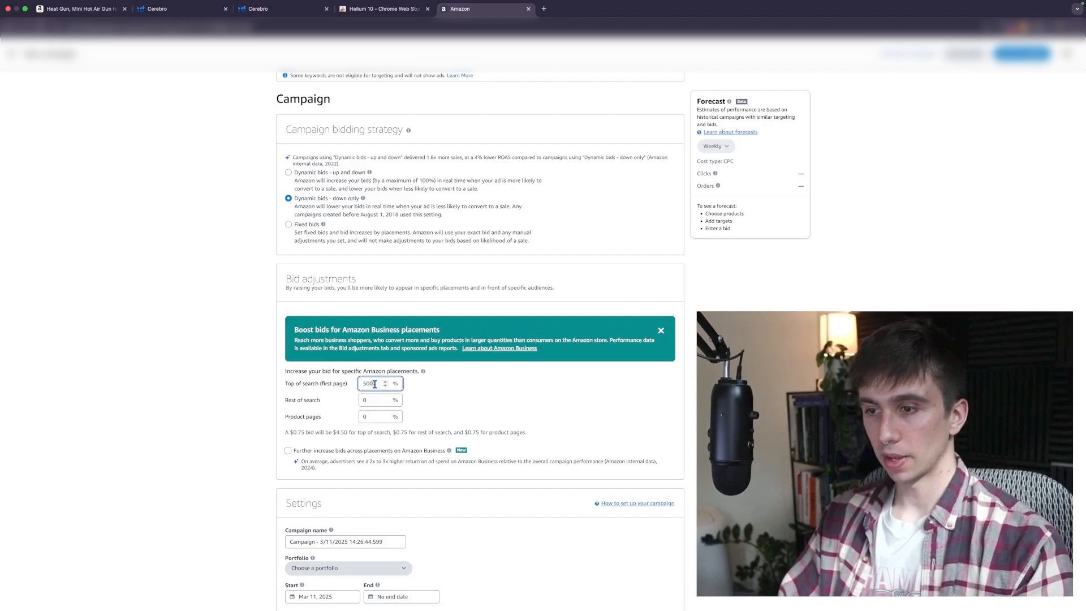
# Step: Switch to the pink heat gun listing, return to the "heat gun for crafting" search results and examine the sponsored placements heading the page
pyautogui.click(64, 9)
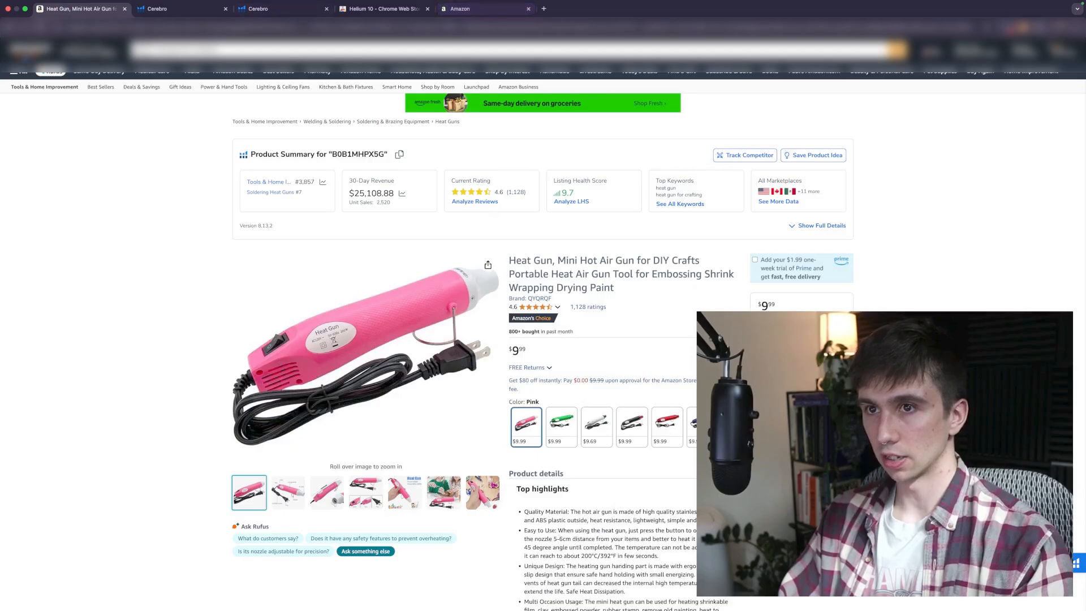
pyautogui.click(12, 26)
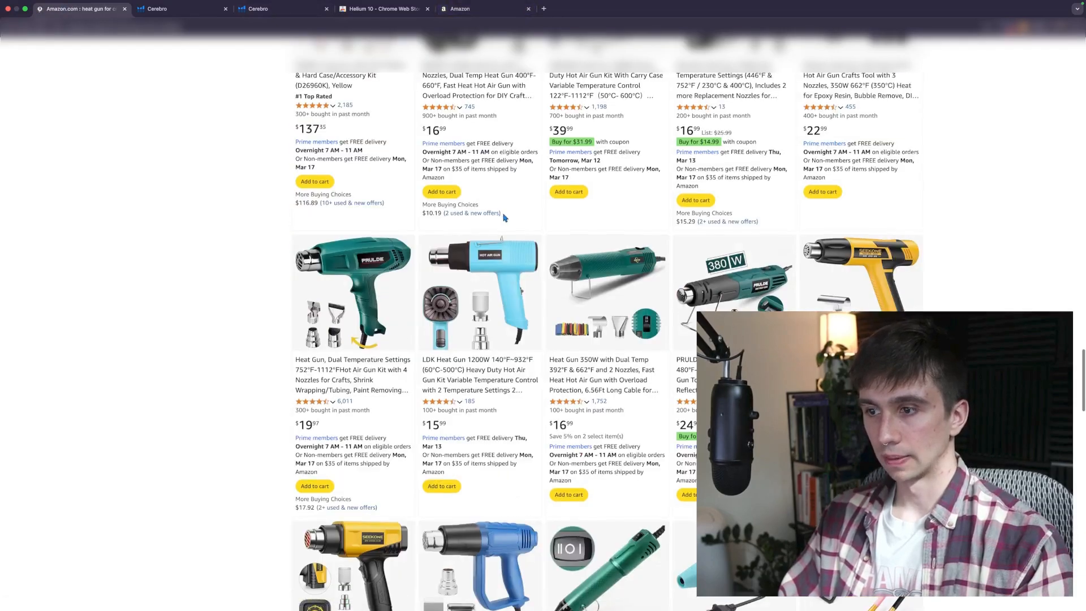
pyautogui.scroll(15, 505, 218)
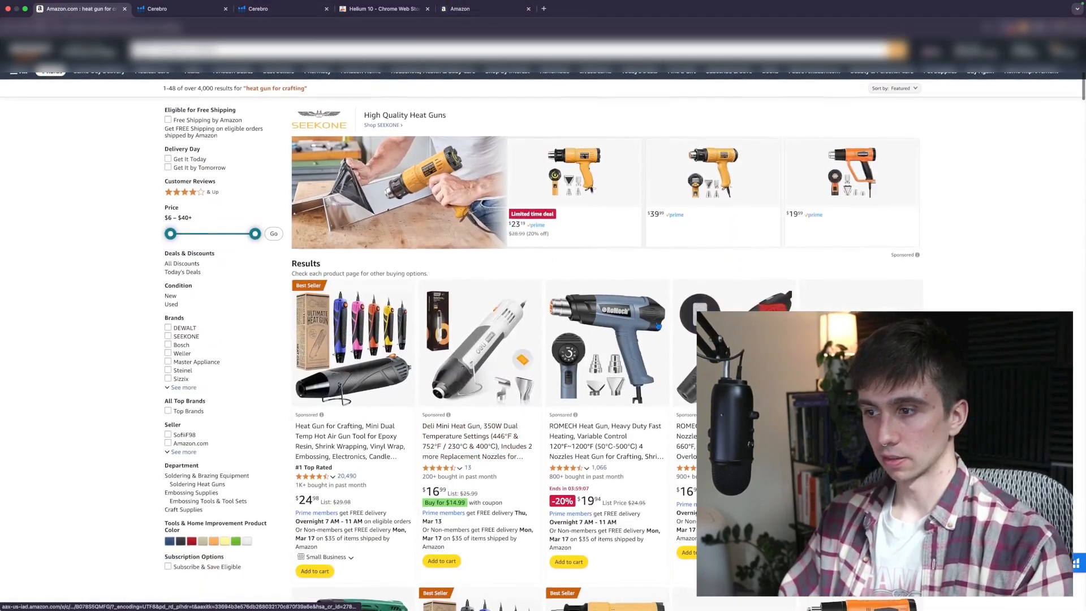
pyautogui.scroll(-3, 611, 331)
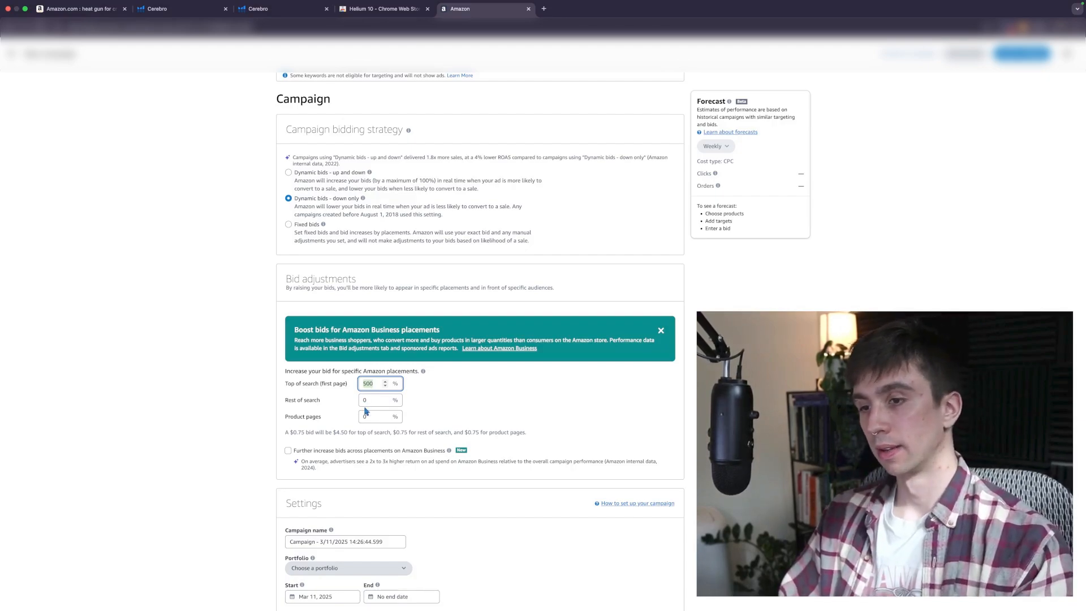
# Step: Return to the campaign setup and set the Top of search (first page) bid adjustment to 0%
pyautogui.click(369, 402)
pyautogui.moveTo(375, 384); pyautogui.dragTo(362, 384)
pyautogui.write('0')
pyautogui.click(509, 390)
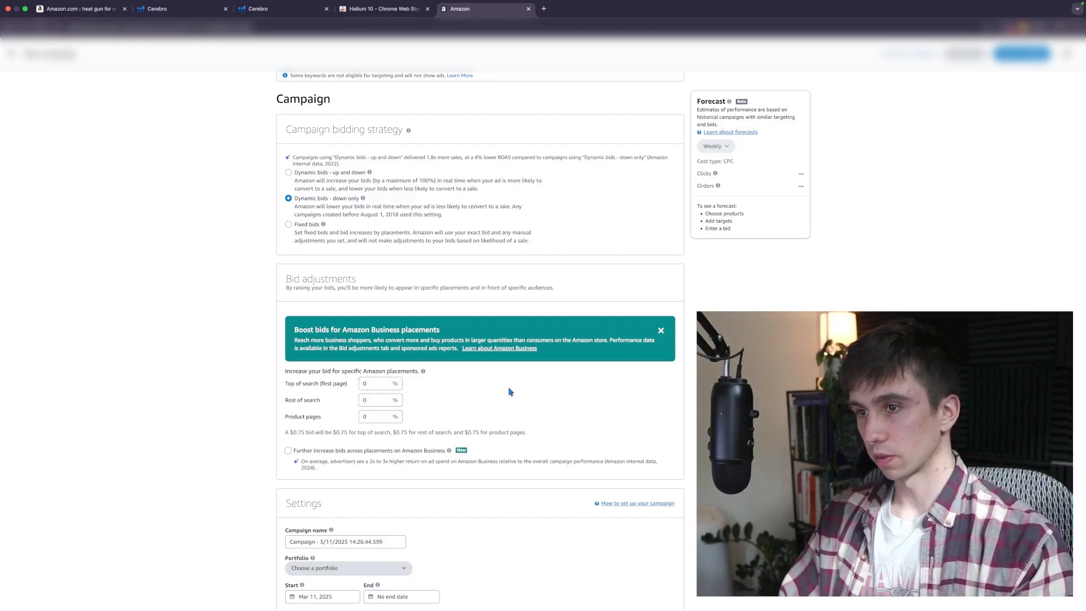
# Step: Read the explanation of the option to further increase bids across placements on Amazon Business, and close it
pyautogui.scroll(-5, 525, 406)
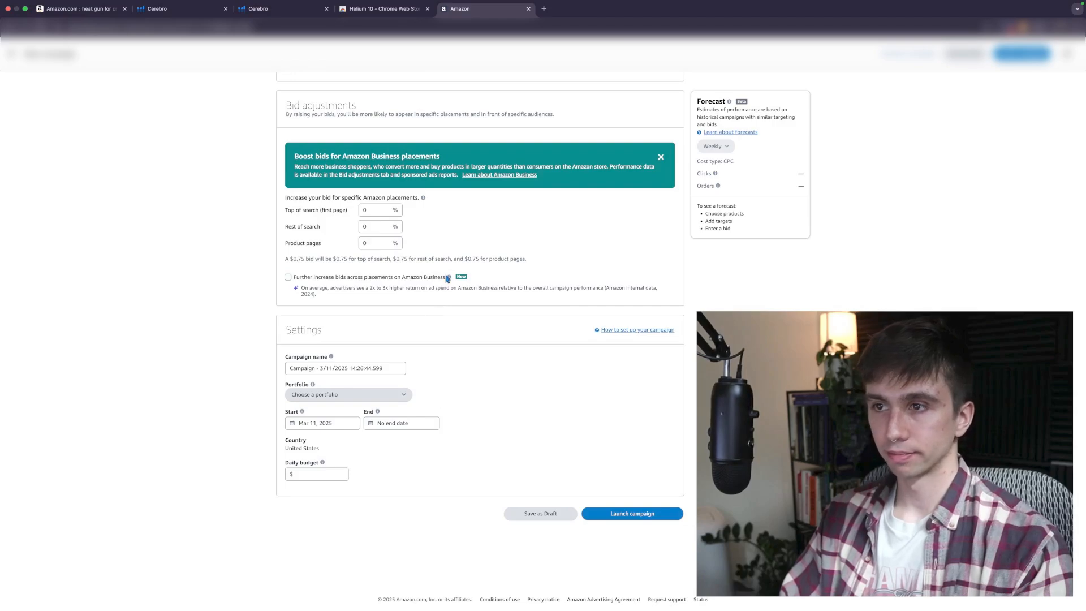
pyautogui.moveTo(449, 277)
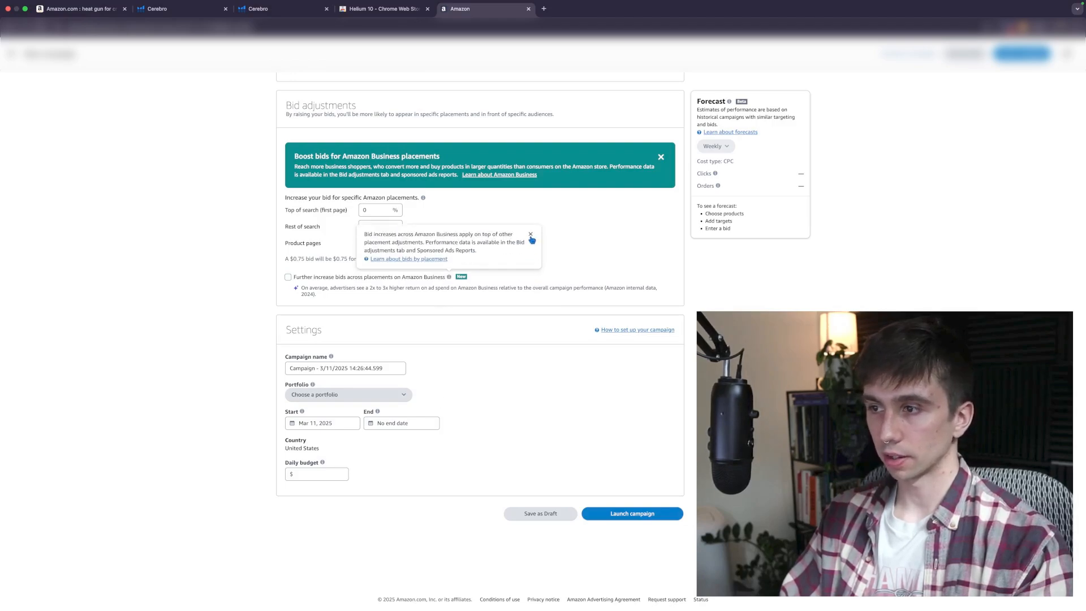
pyautogui.click(530, 233)
# Step: Replace the default campaign name with "SP - KW -"
pyautogui.moveTo(389, 369); pyautogui.dragTo(267, 363)
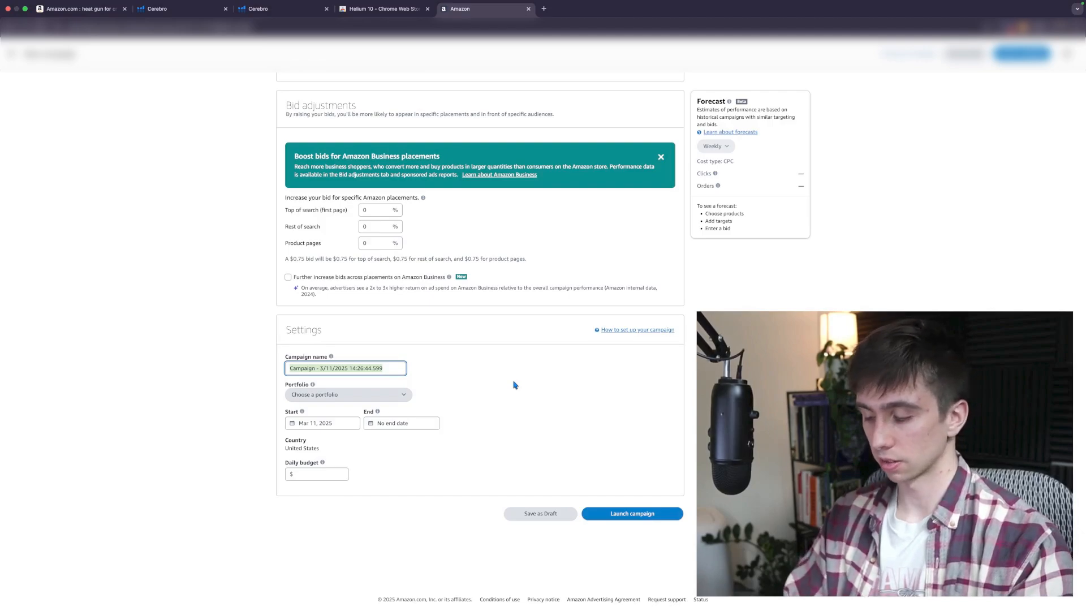
pyautogui.write('SP - KW -')
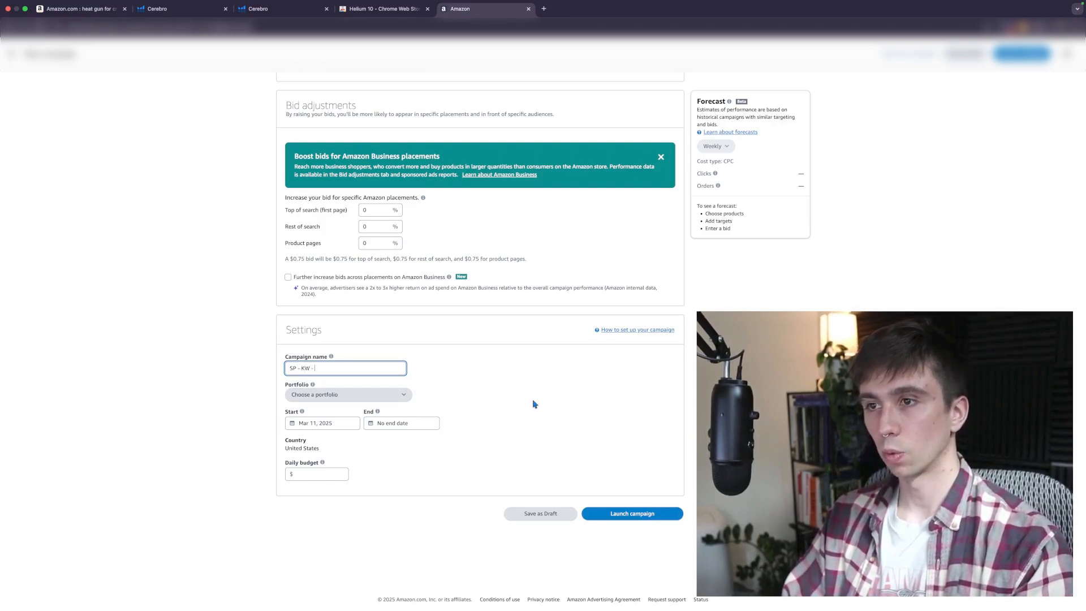
# Step: Try inserting "PT -" between "SP -" and "KW -" in the campaign name, and remove it again
pyautogui.scroll(20, 535, 404)
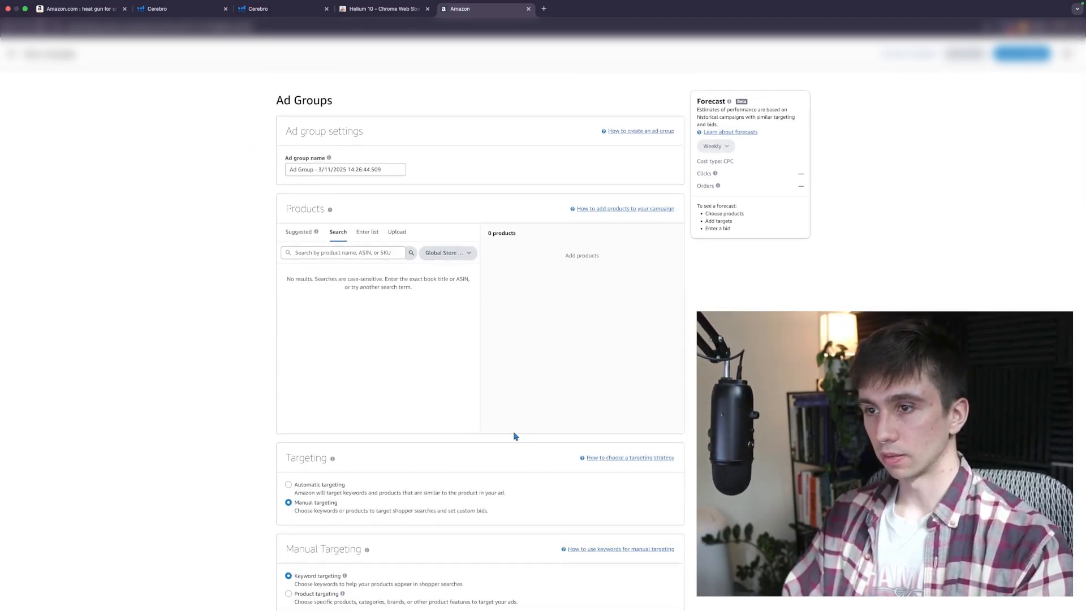
pyautogui.scroll(-20, 514, 436)
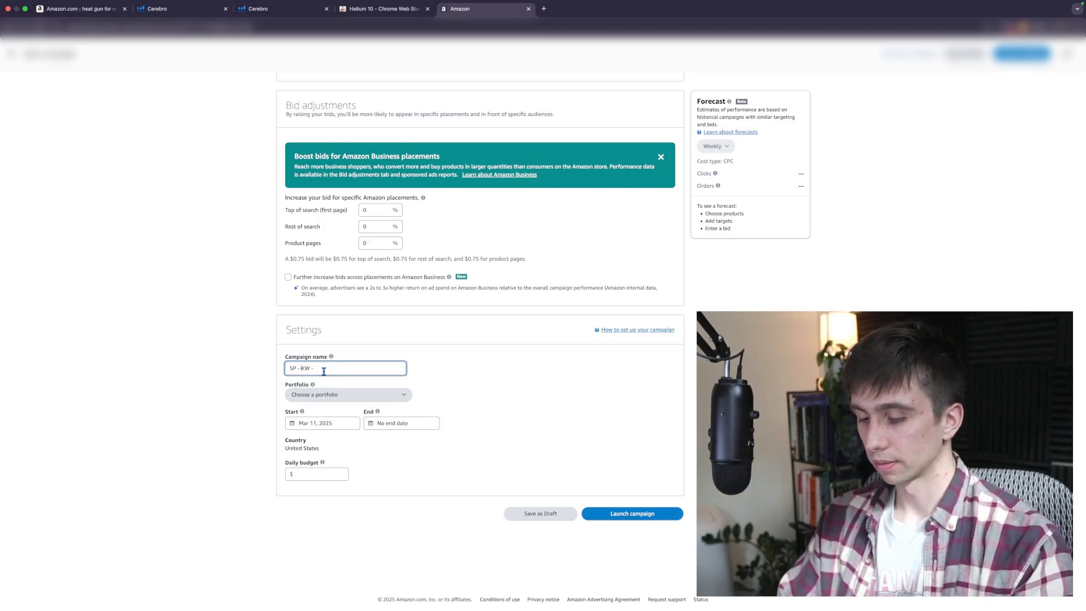
pyautogui.write('P1')
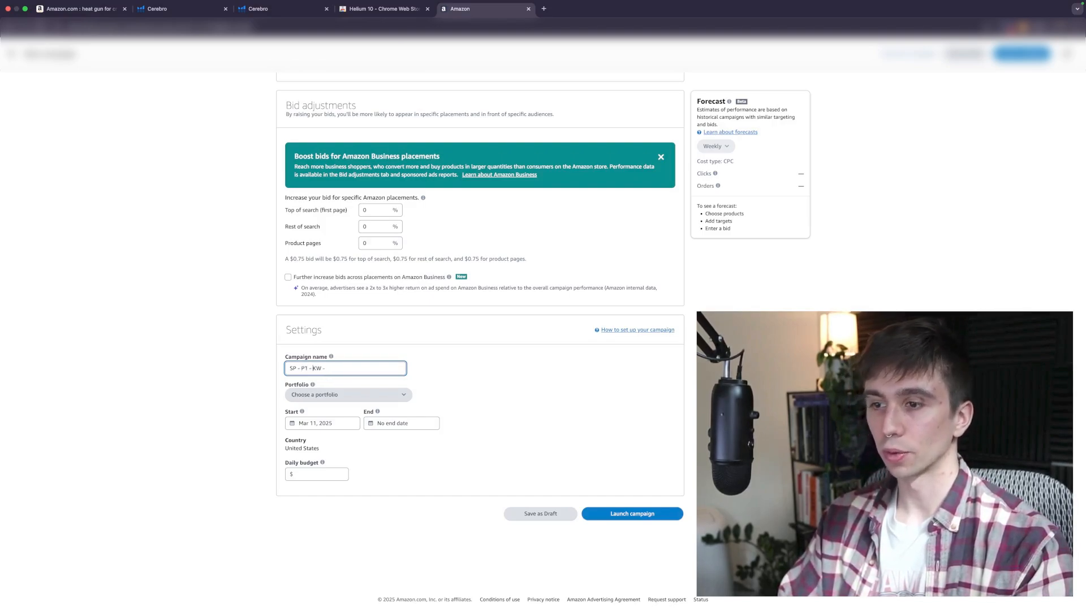
pyautogui.press('BackSpace')
pyautogui.press('BackSpace')
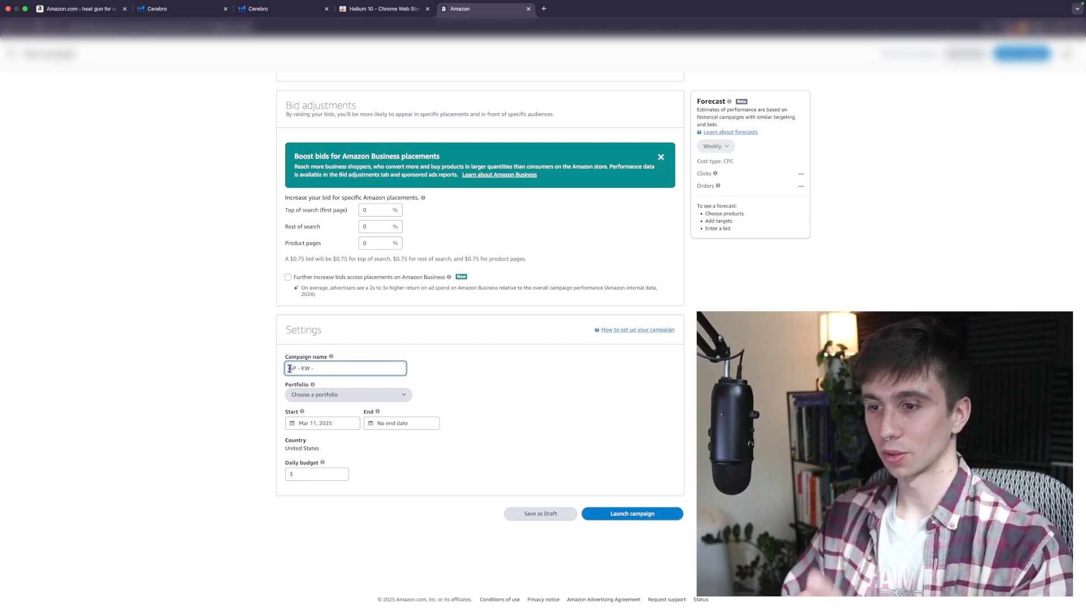
# Step: Extend the campaign name with the target keyword and bidding strategy so it reads "SP - KW - Heat Gun - Down Only -"
pyautogui.click(349, 371)
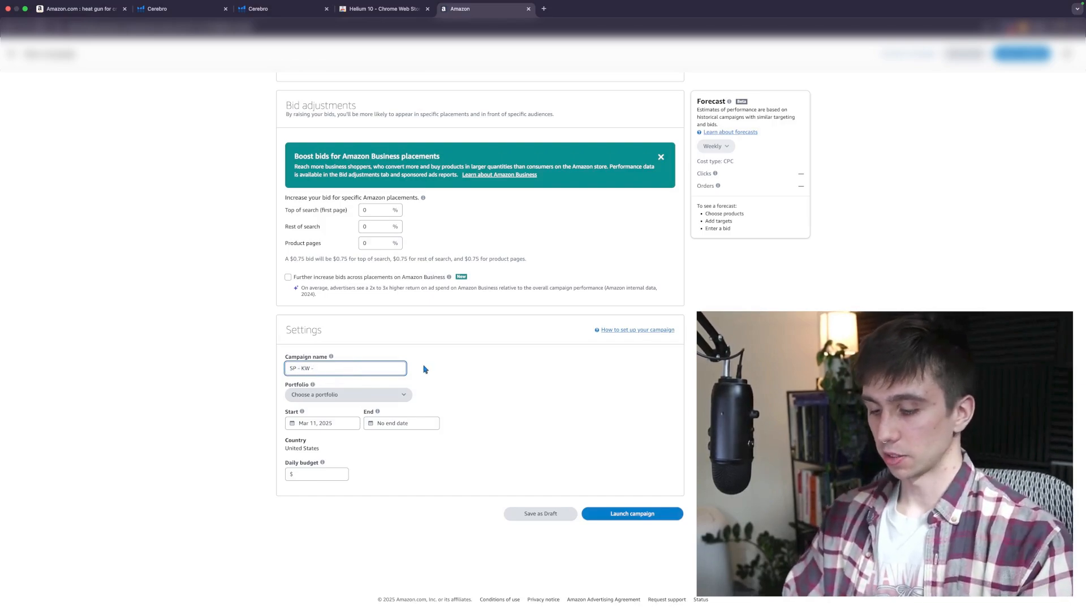
pyautogui.write('Heat Gun -')
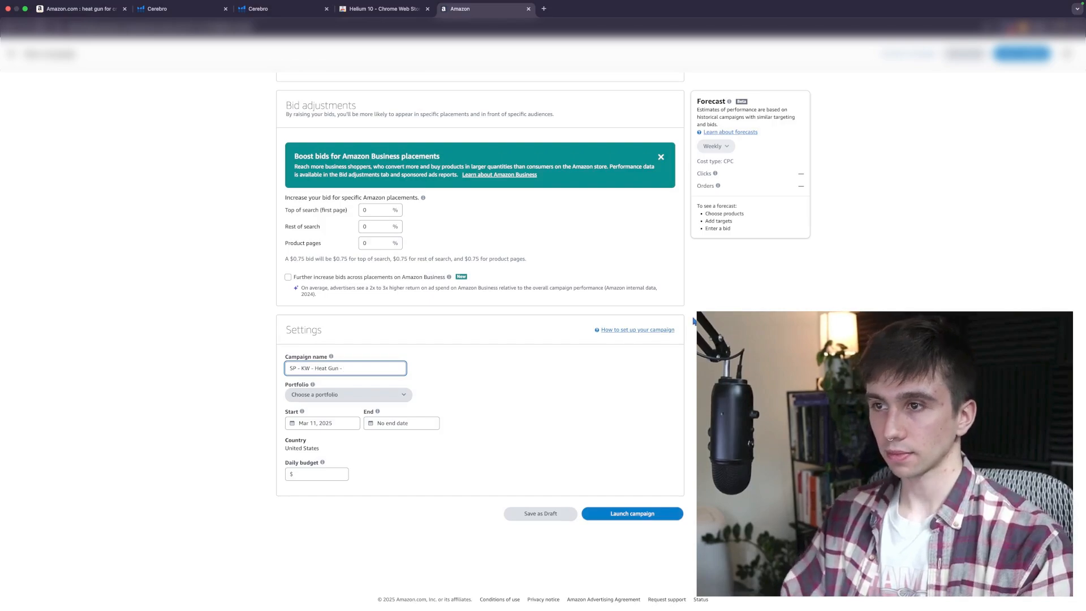
pyautogui.scroll(15, 652, 322)
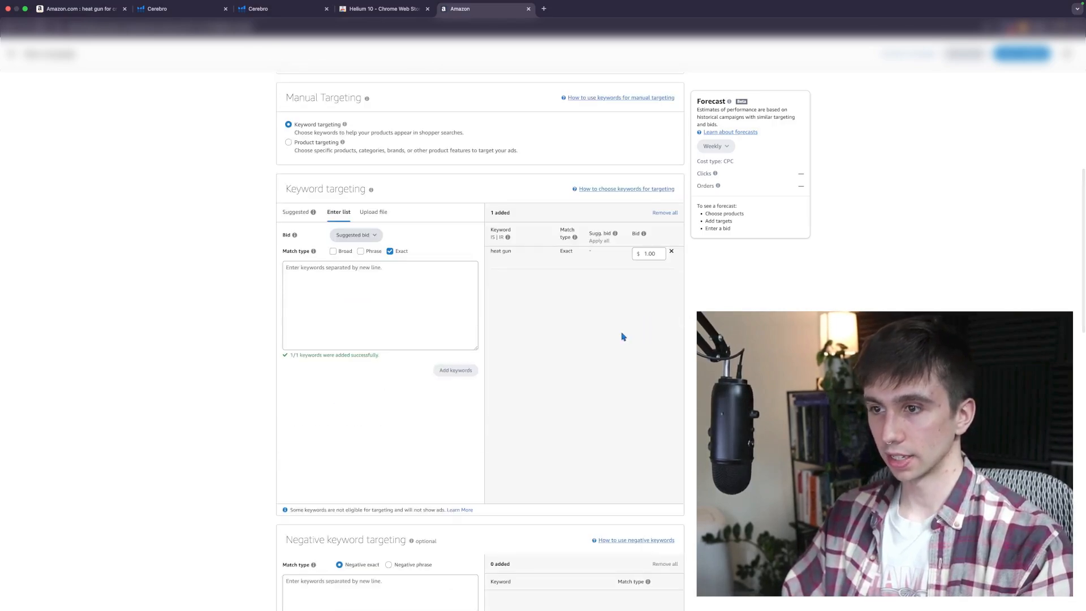
pyautogui.scroll(-2, 623, 338)
pyautogui.scroll(-5, 524, 315)
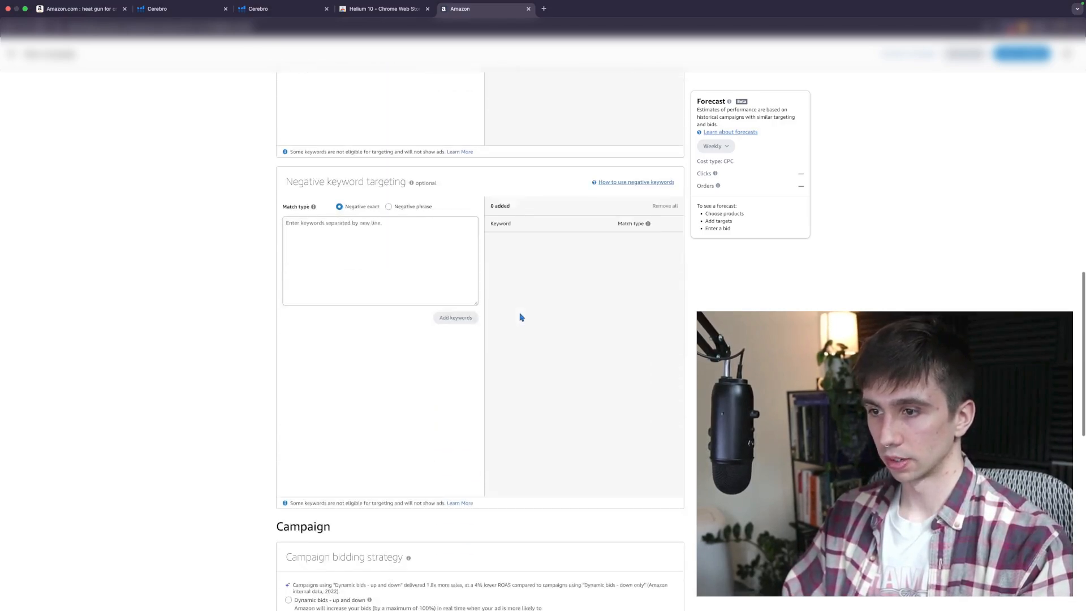
pyautogui.scroll(-1, 468, 294)
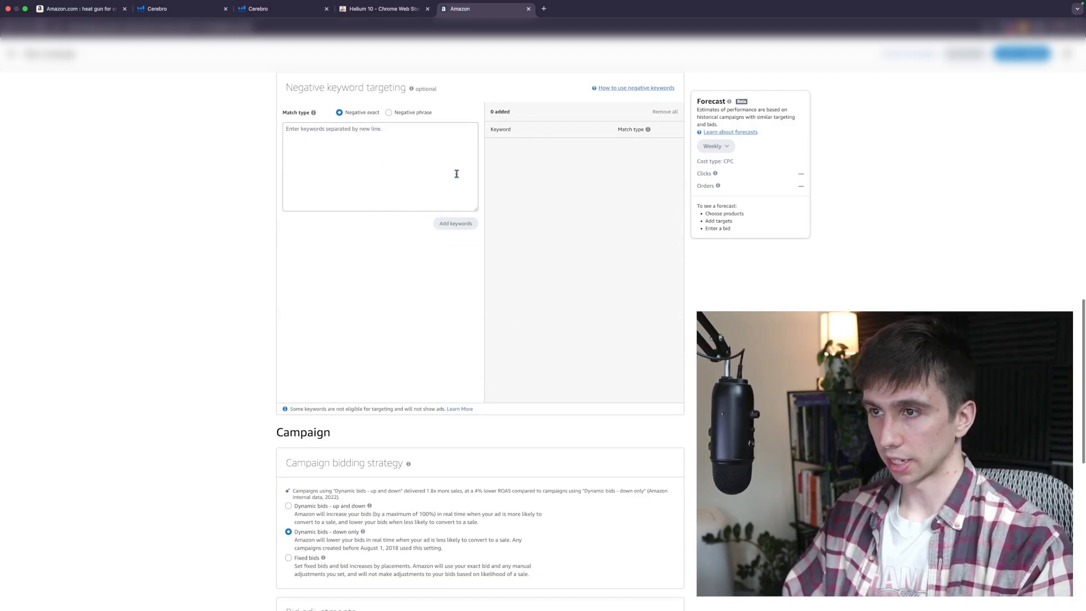
pyautogui.scroll(-5, 429, 226)
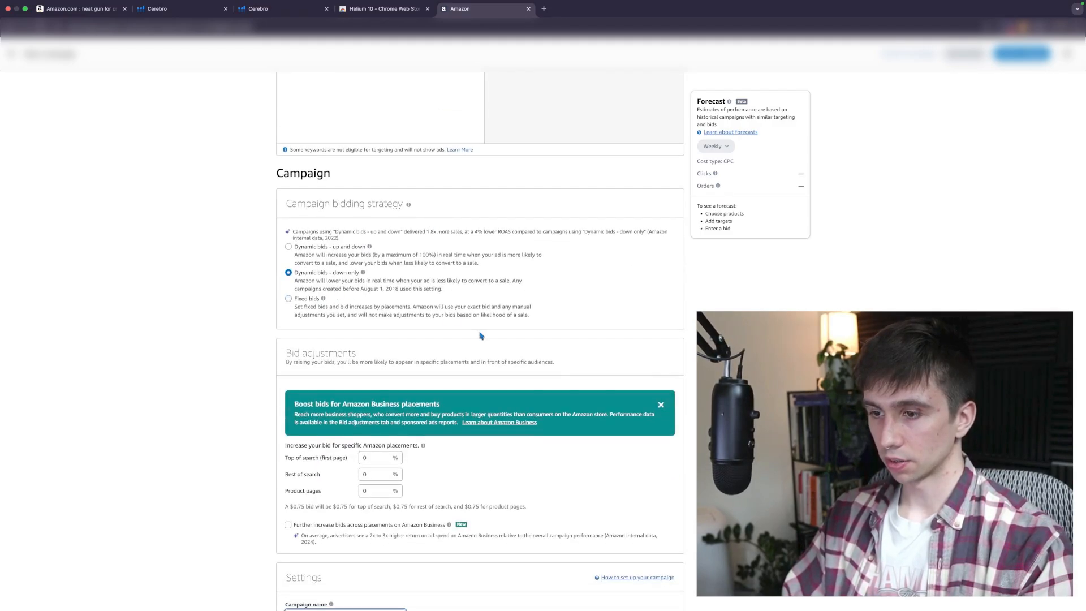
pyautogui.scroll(-4, 481, 336)
pyautogui.write('Down')
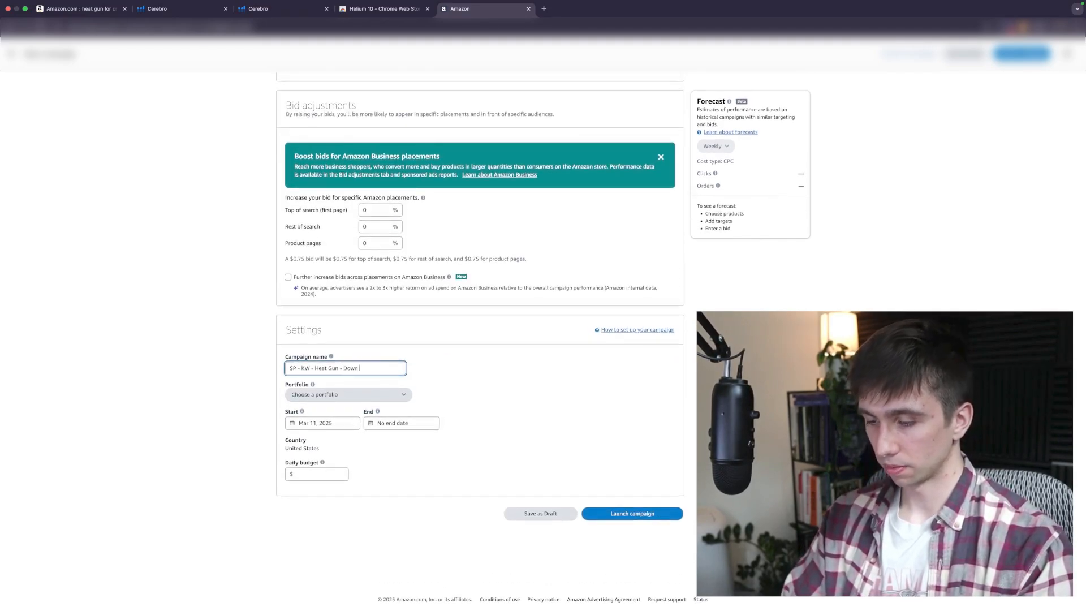
pyautogui.write(' Only -')
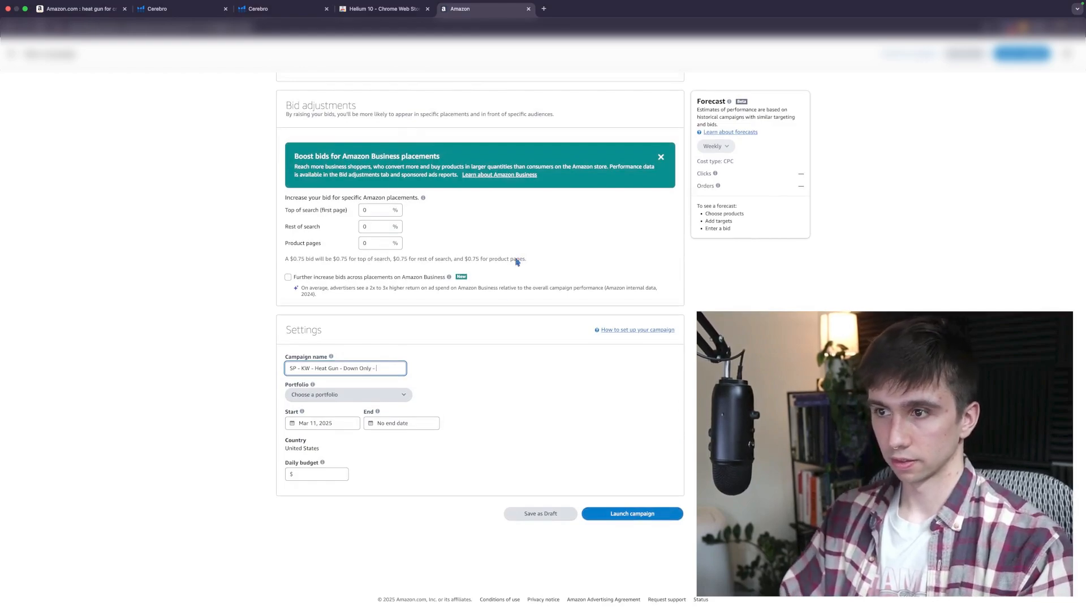
# Step: Try adding the placement adjustment "TOS + 300%" to the end of the campaign name, and delete it back to "Down Only"
pyautogui.scroll(3, 516, 260)
pyautogui.scroll(-3, 516, 259)
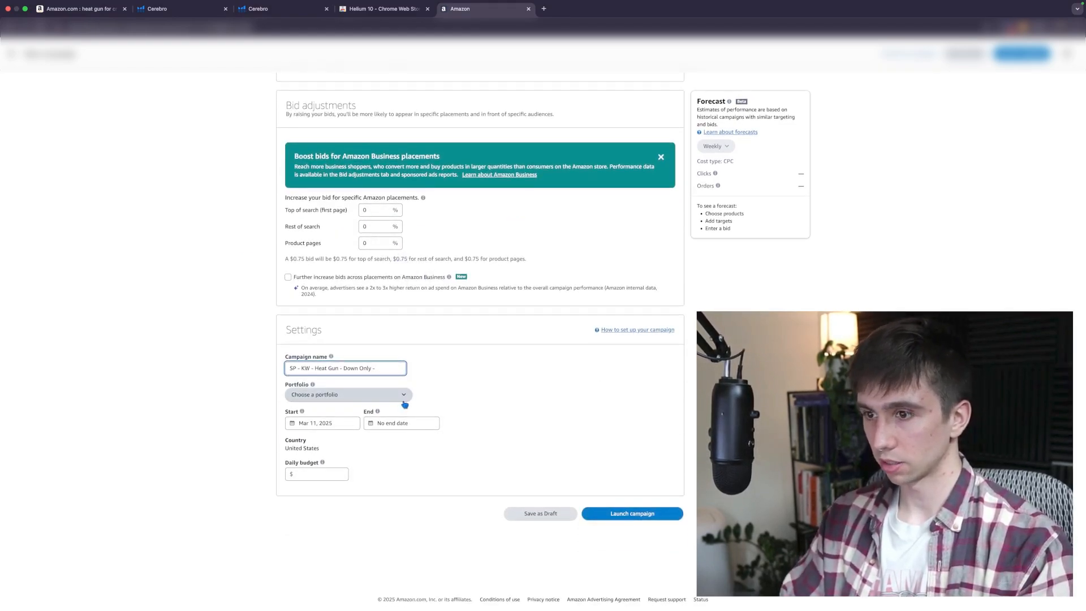
pyautogui.write('TOS')
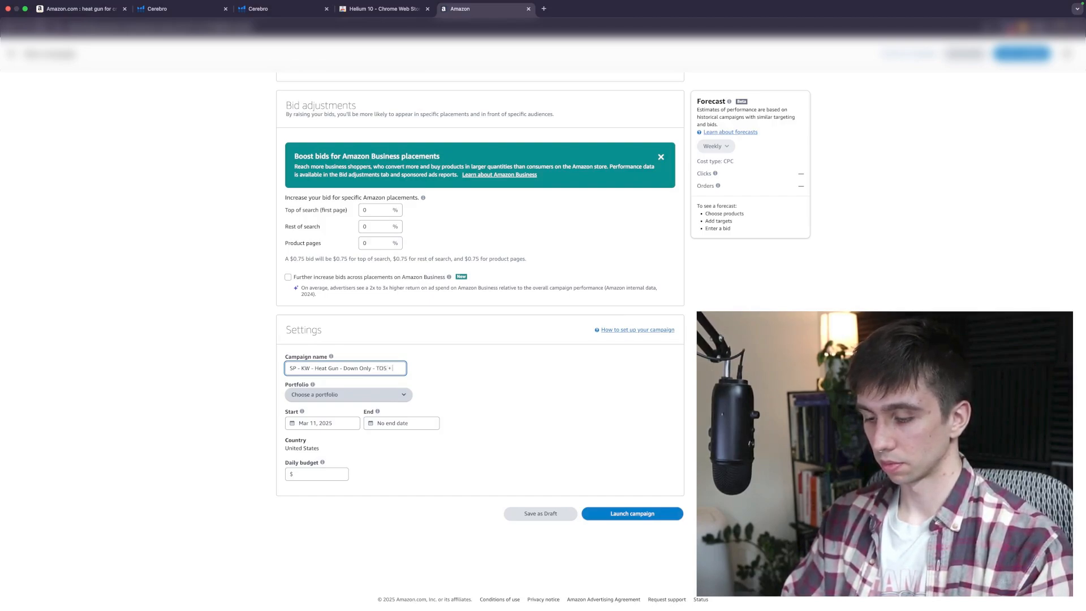
pyautogui.write('+ 300%')
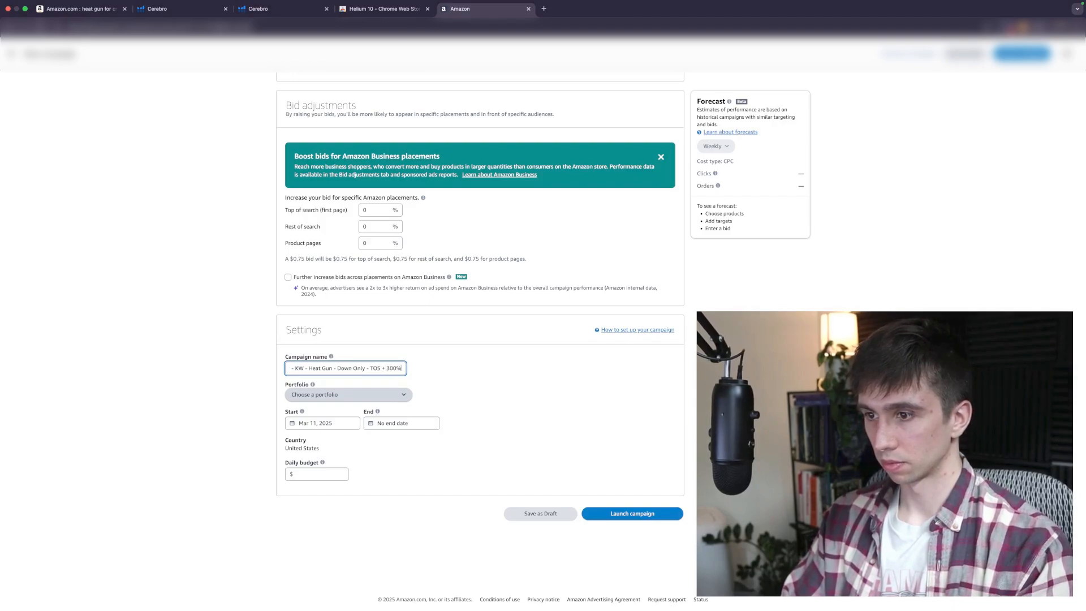
pyautogui.press('BackSpace')
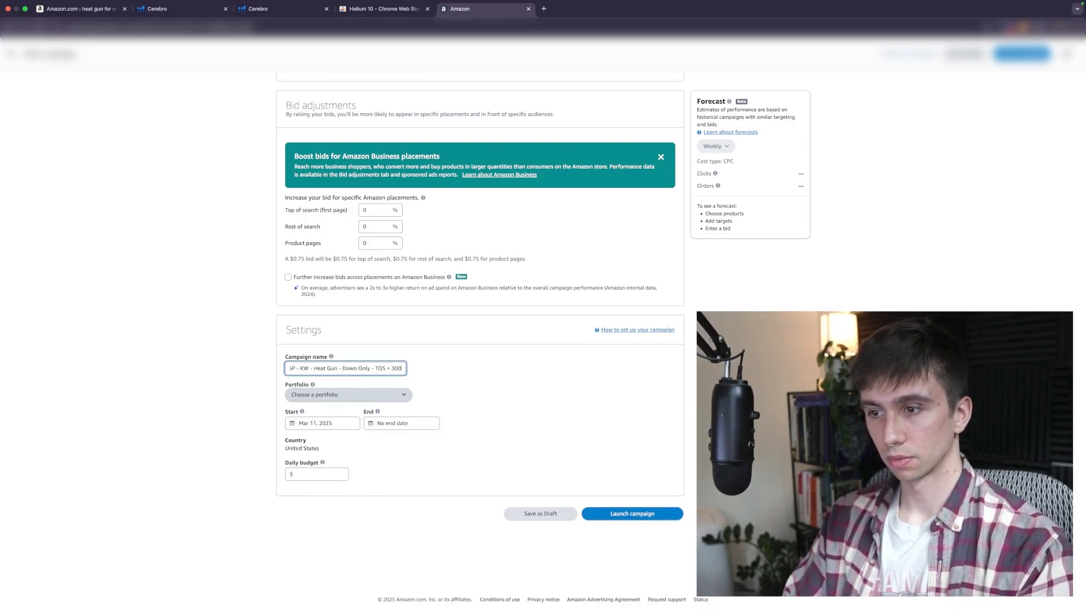
pyautogui.press('BackSpace')
pyautogui.press('BackSpace')
pyautogui.press('BackSpace')
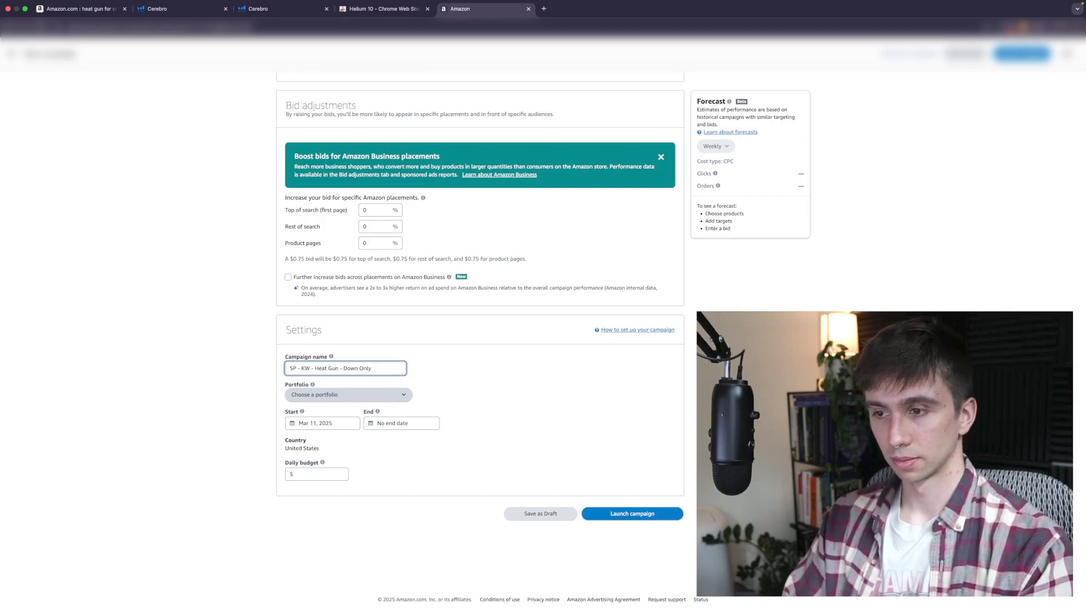
# Step: Insert the match type "Exact -" before "Down Only" in the campaign name so it reads "SP - KW - Heat Gun - Exact - Down Only"
pyautogui.scroll(10, 633, 362)
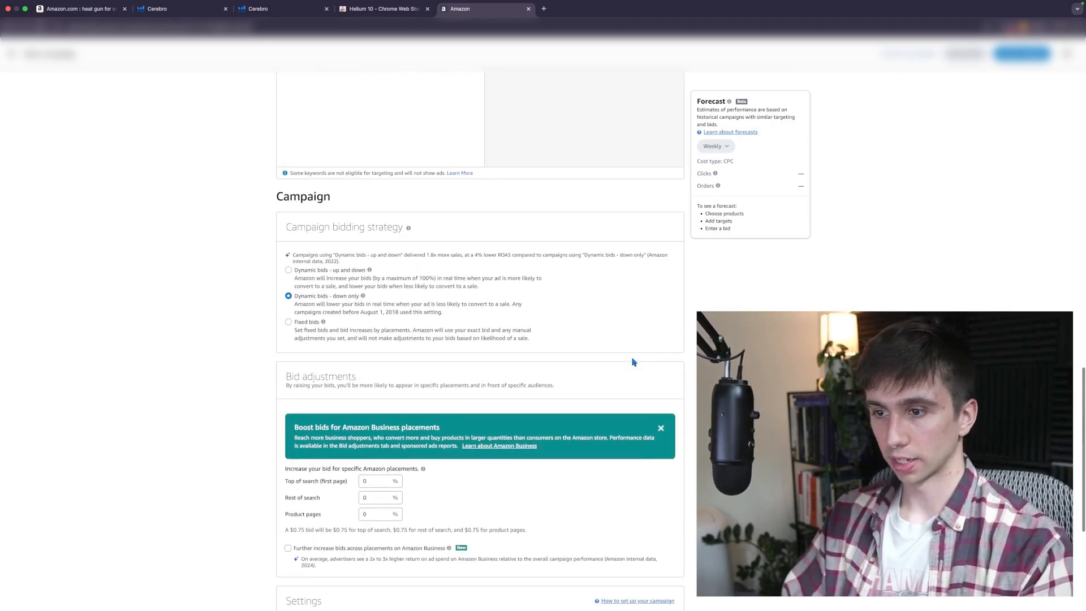
pyautogui.scroll(6, 634, 362)
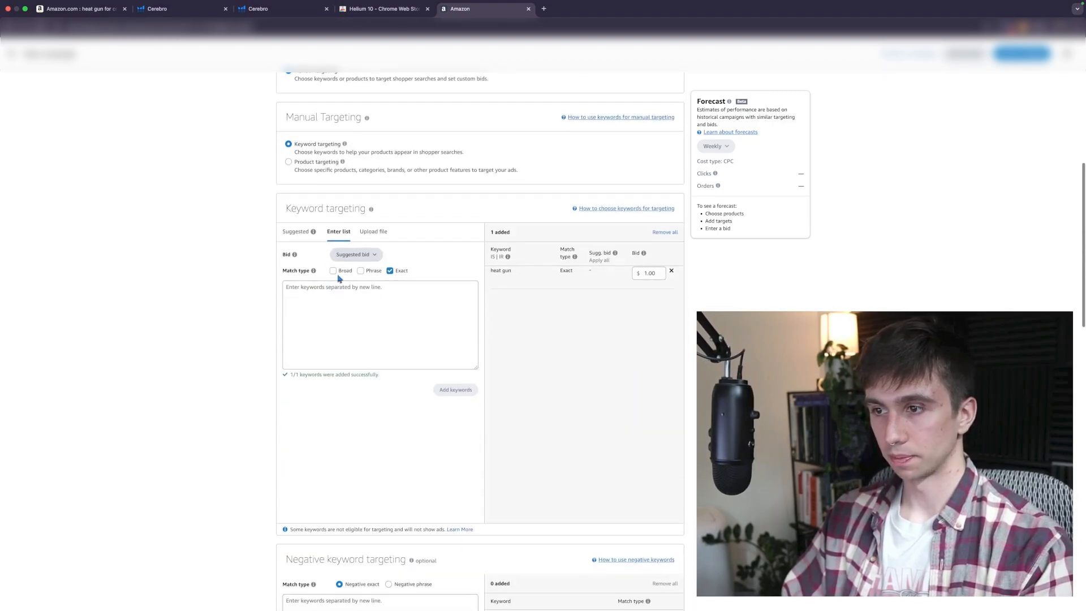
pyautogui.scroll(-15, 417, 320)
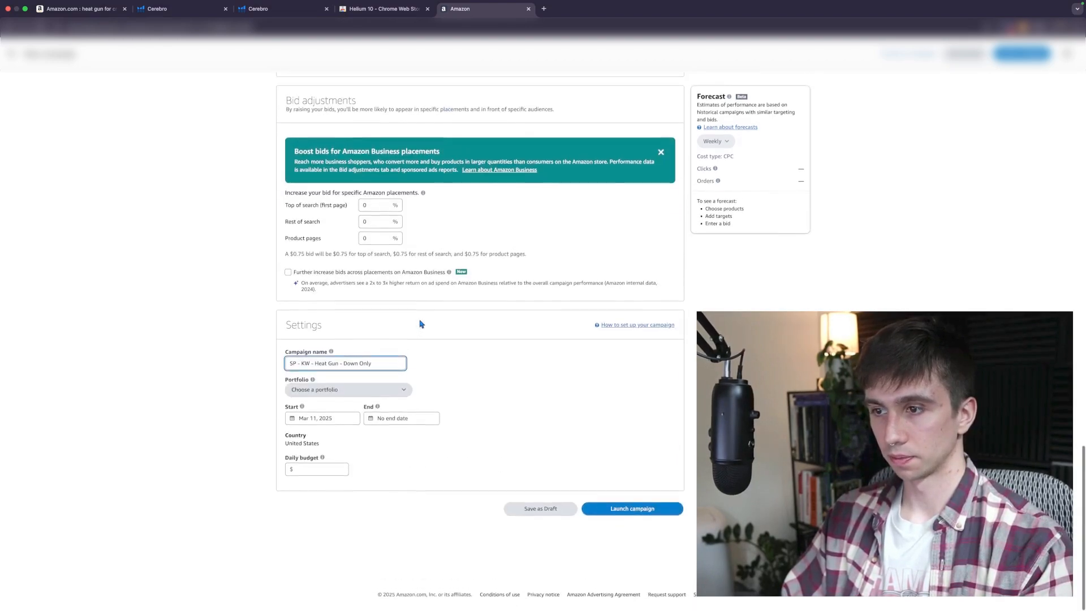
pyautogui.click(344, 368)
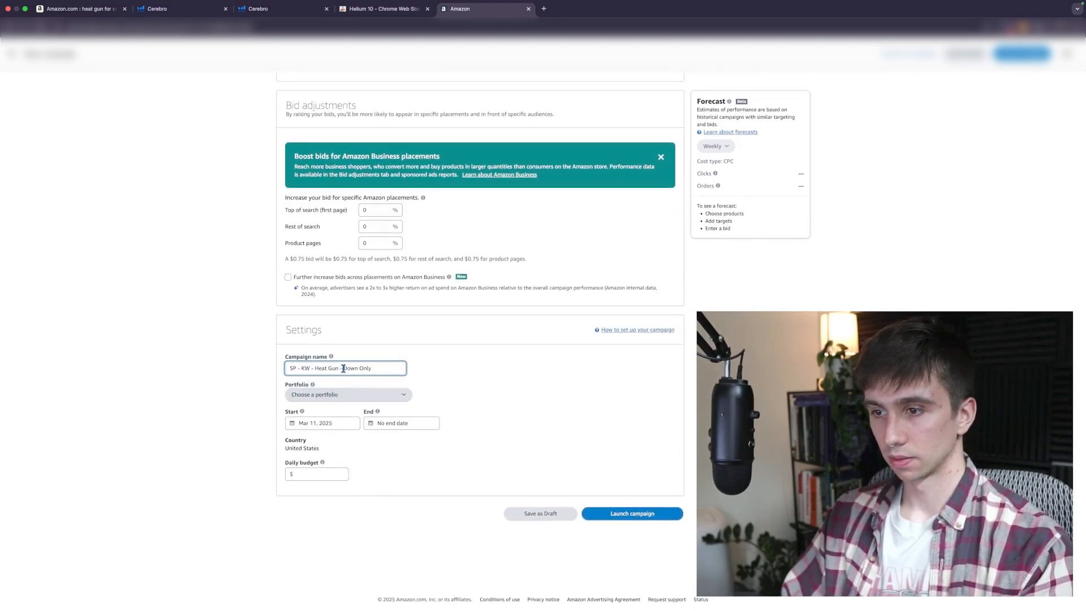
pyautogui.write('Exact ')
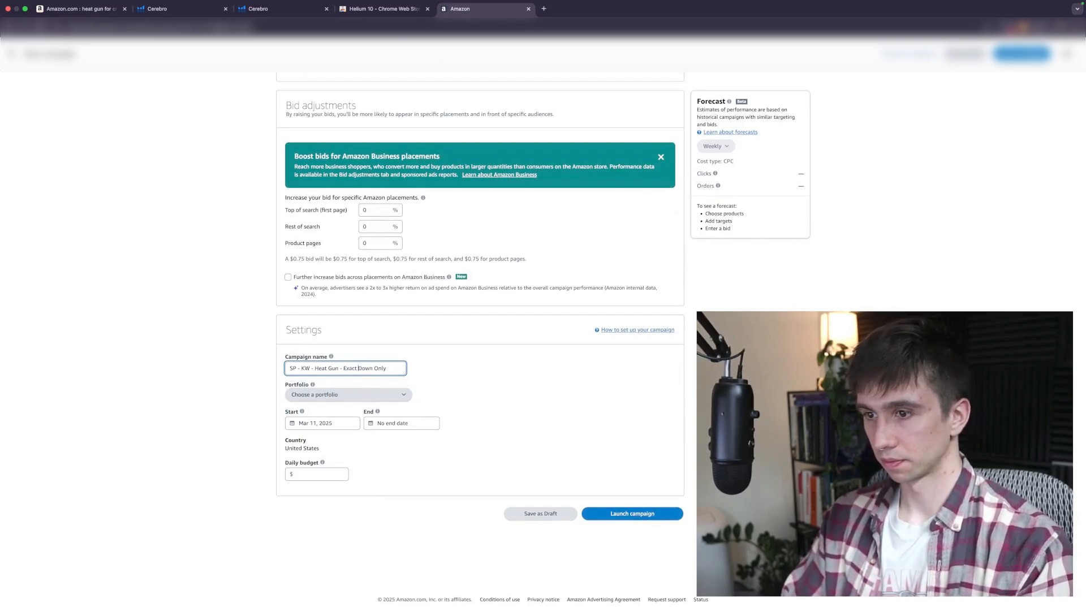
pyautogui.write('-')
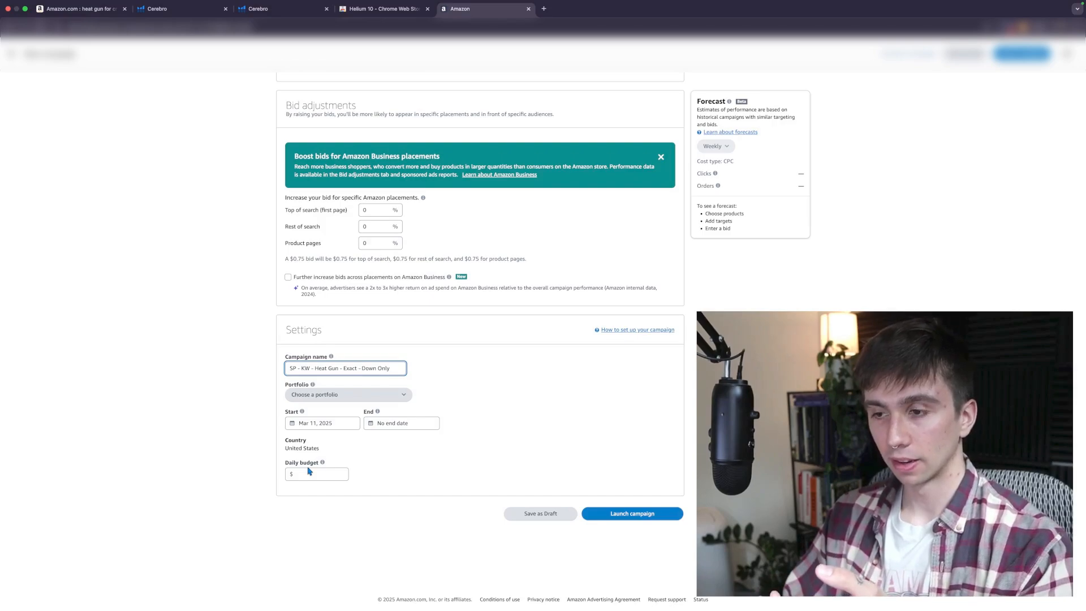
pyautogui.moveTo(391, 368); pyautogui.dragTo(286, 369)
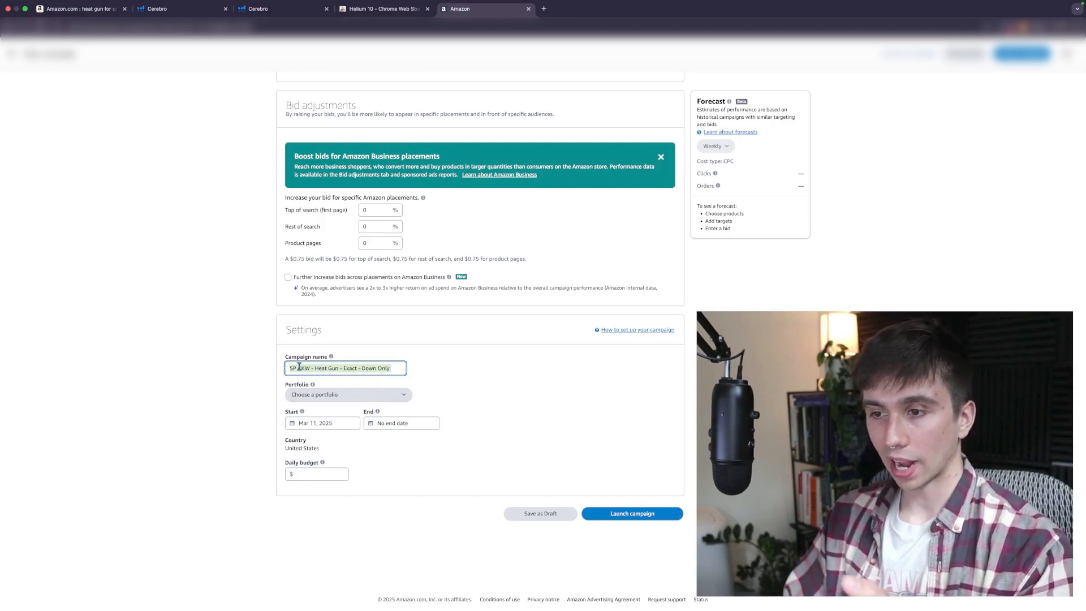
pyautogui.click(441, 369)
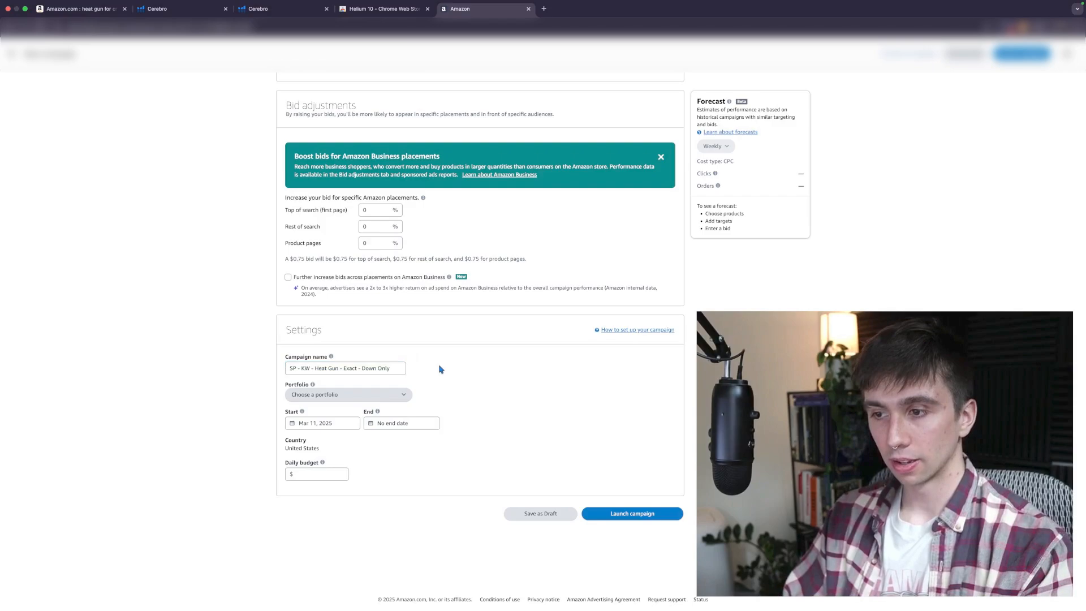
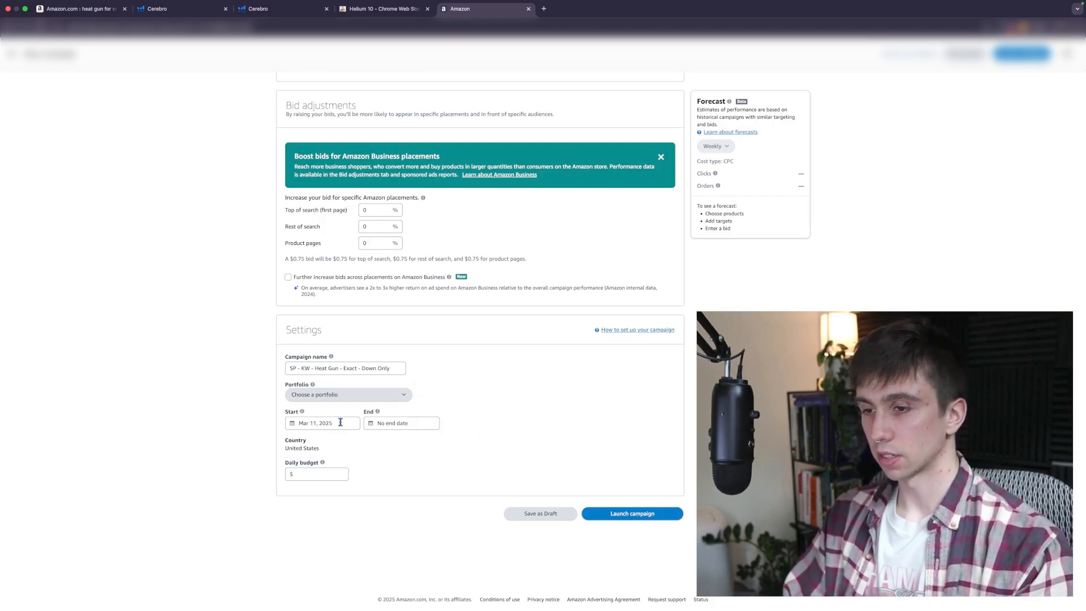
# Step: Set the campaign's daily budget to $20
pyautogui.click(324, 473)
pyautogui.write('20')
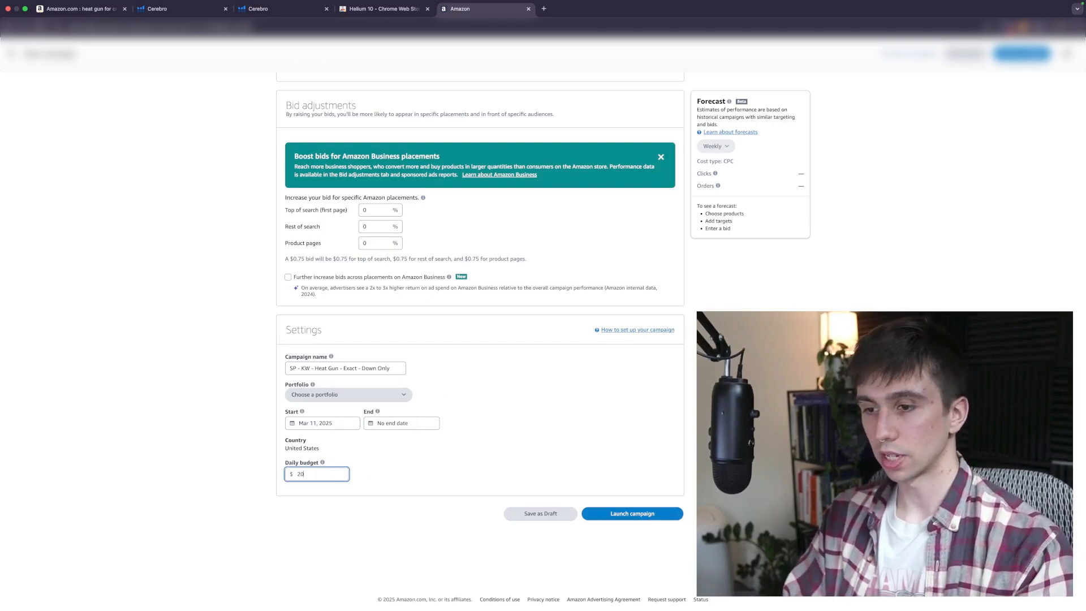
pyautogui.click(468, 464)
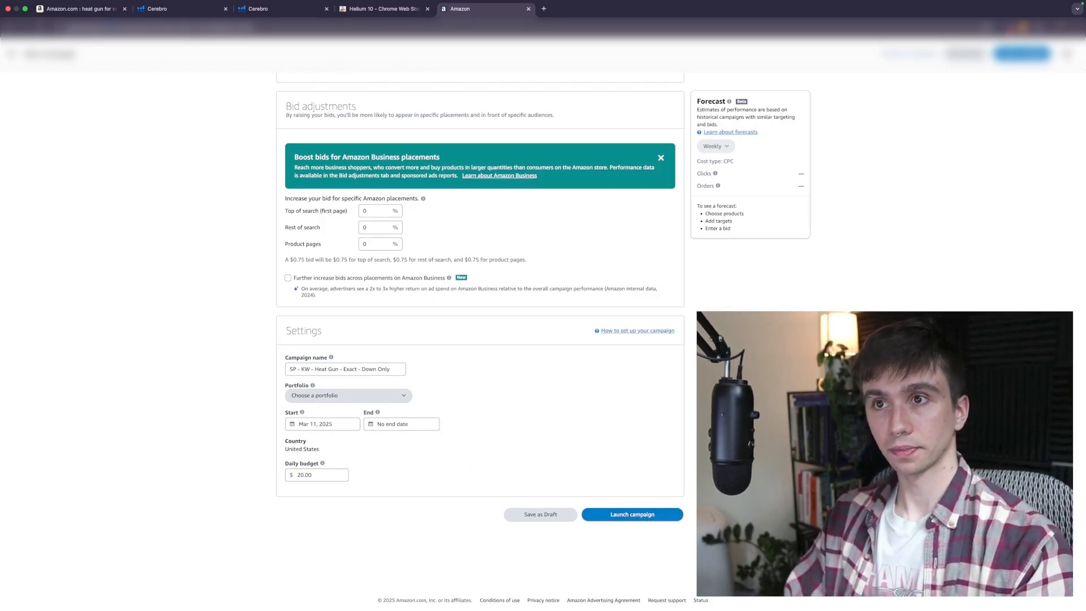
# Step: Switch to the Cerebro results with the filtered heat gun keyword list
pyautogui.click(193, 9)
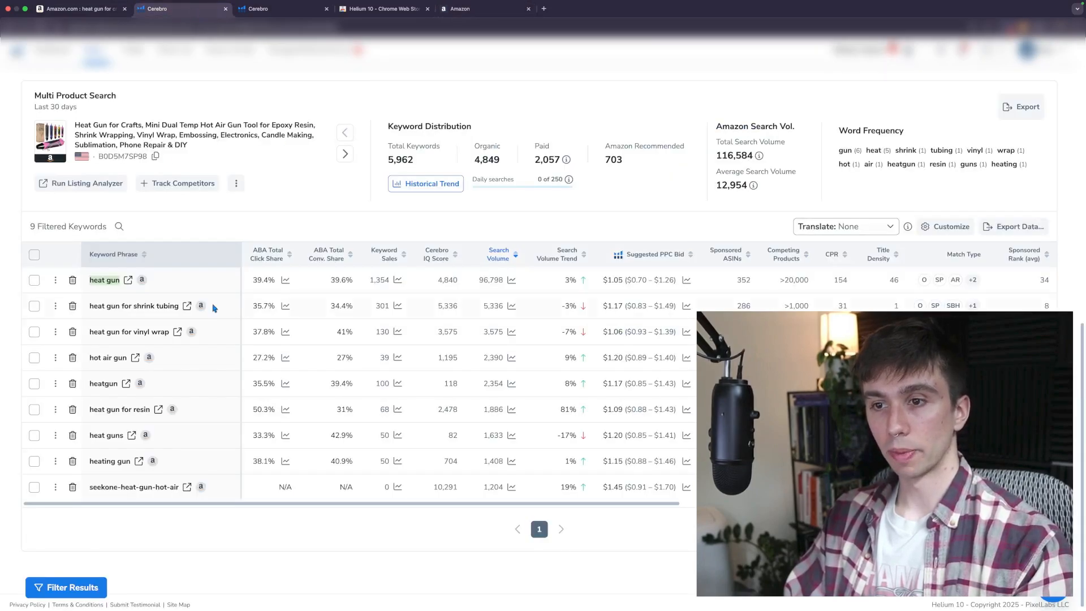
# Step: Check the open Amazon campaign form, then return to Cerebro and select the keyword phrase "heat gun for shrink tubing"
pyautogui.moveTo(91, 310)
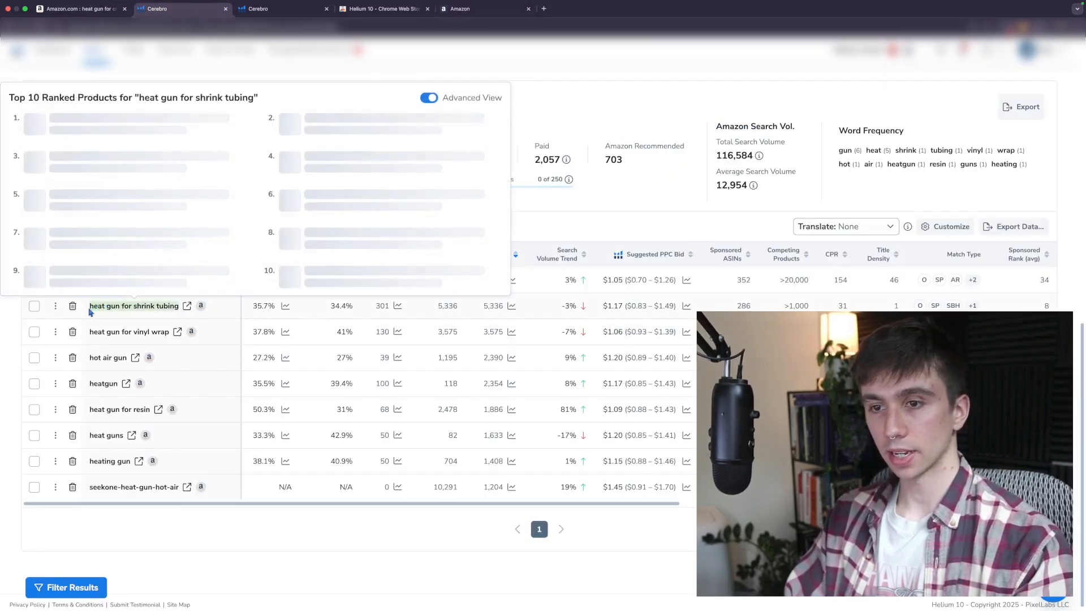
pyautogui.moveTo(92, 334)
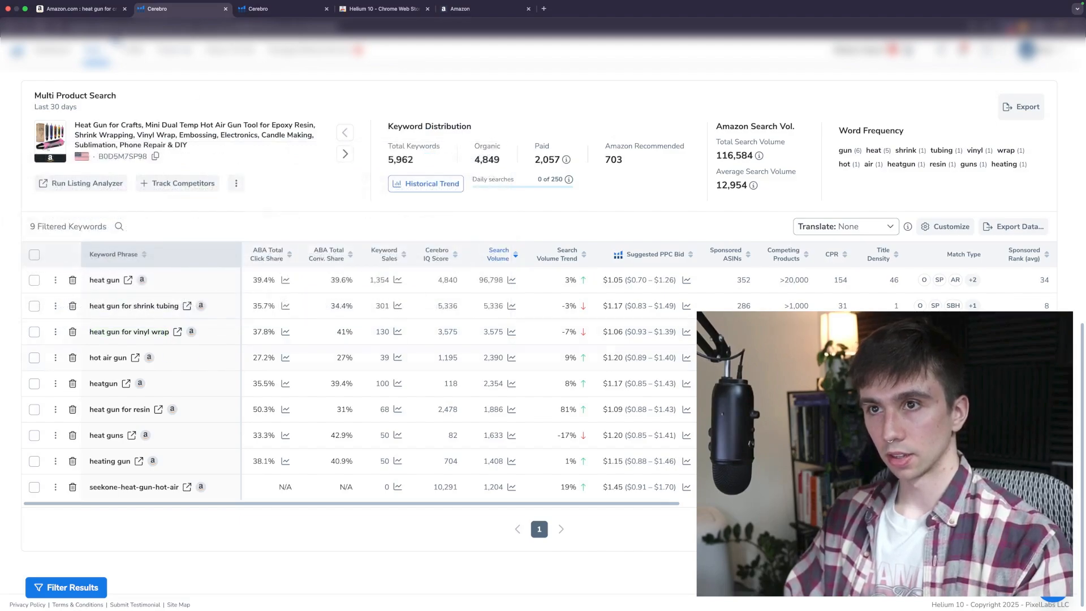
pyautogui.click(458, 9)
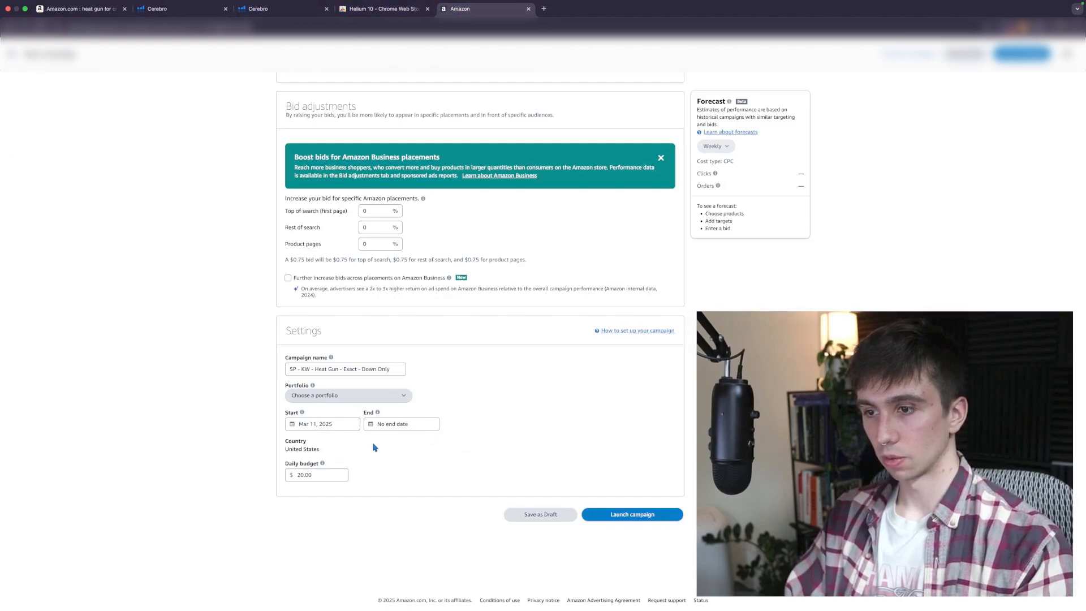
pyautogui.scroll(15, 379, 412)
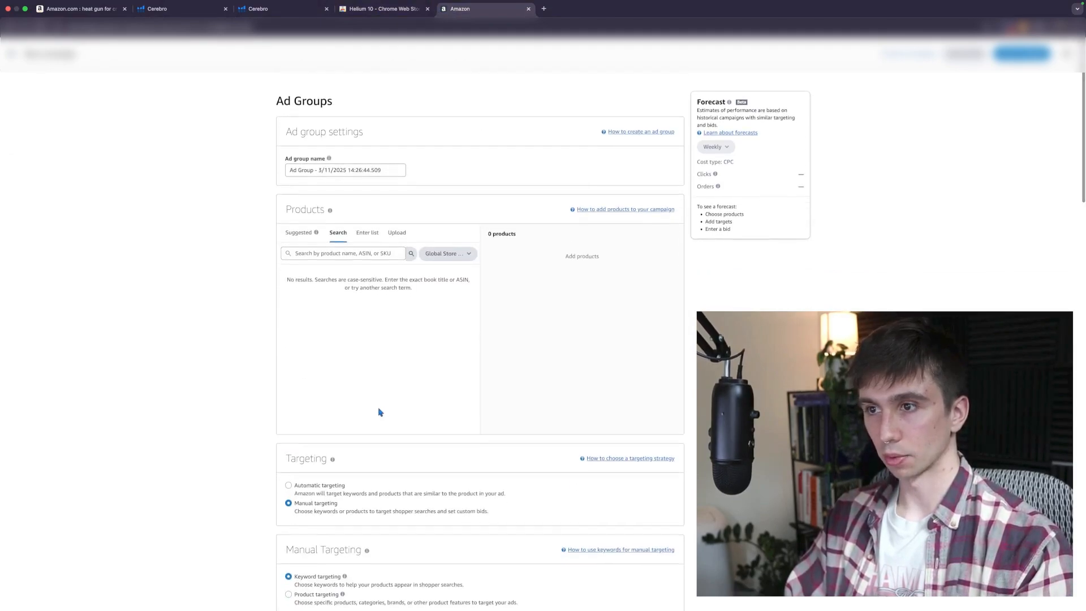
pyautogui.click(192, 13)
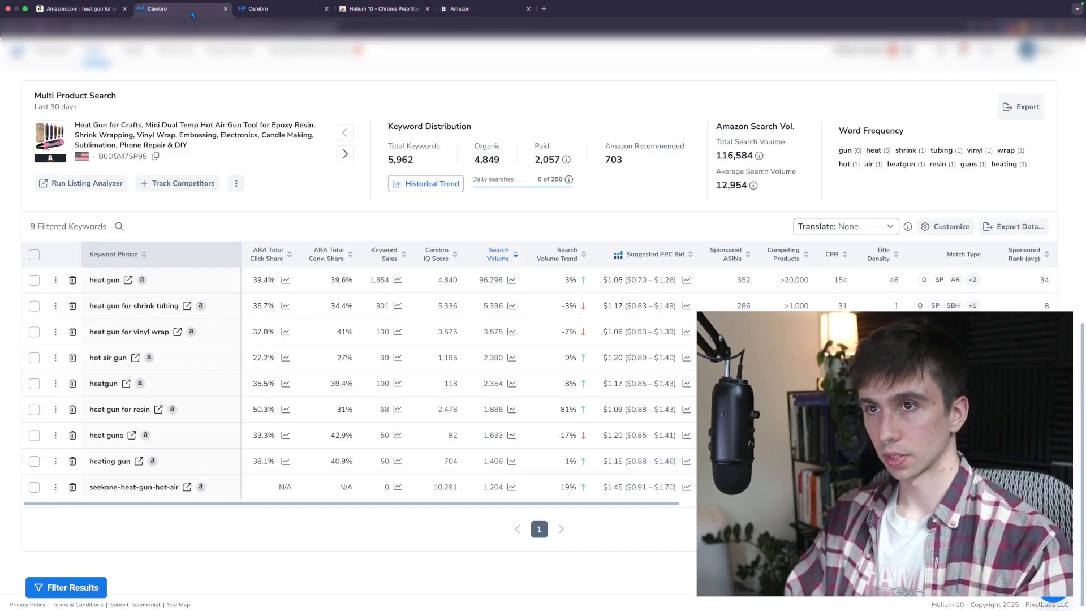
pyautogui.moveTo(180, 310); pyautogui.dragTo(89, 306)
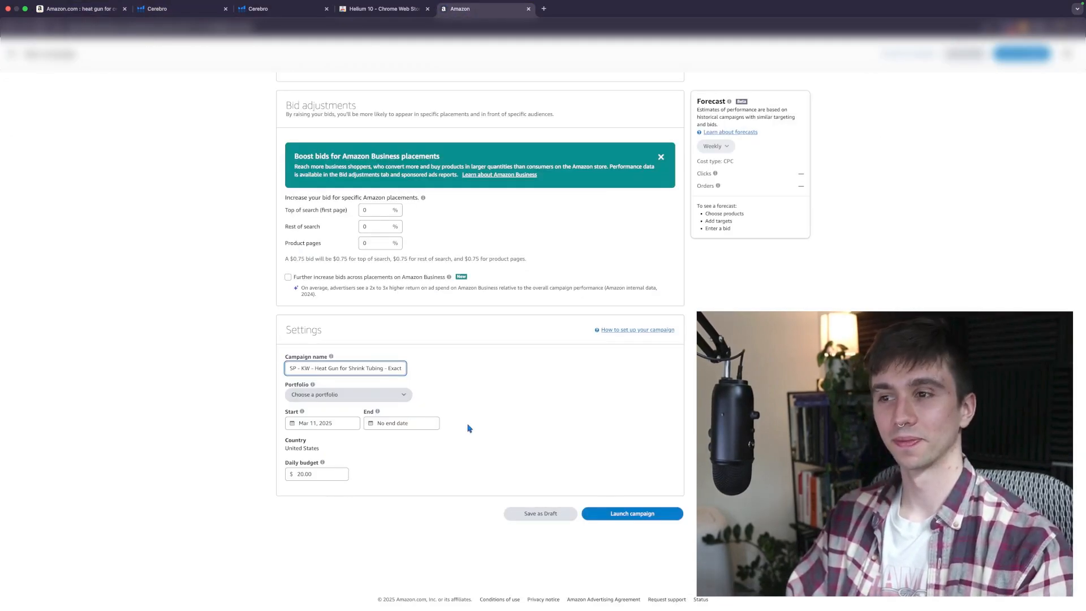
# Step: Rename the shrink tubing campaign's ad group to "Heat Gun"
pyautogui.scroll(20, 478, 487)
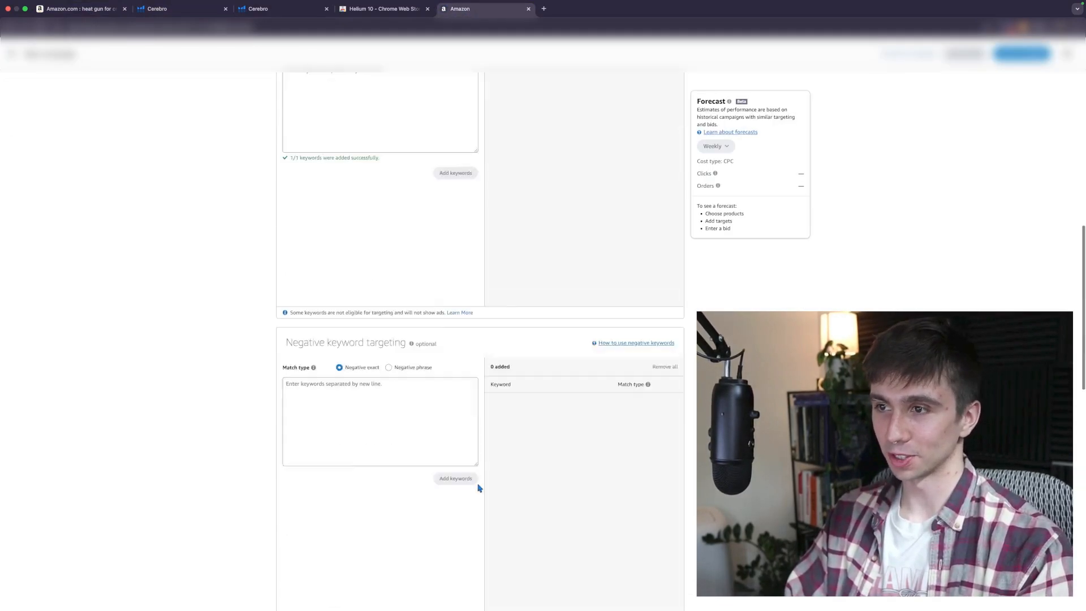
pyautogui.scroll(3, 538, 245)
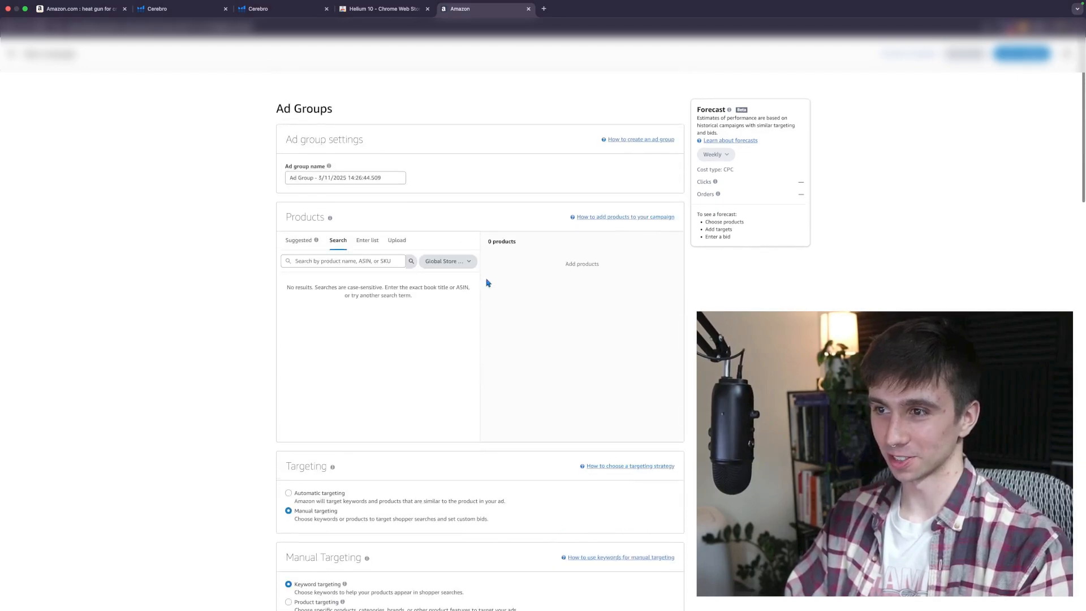
pyautogui.click(387, 170)
pyautogui.moveTo(387, 170); pyautogui.dragTo(304, 187)
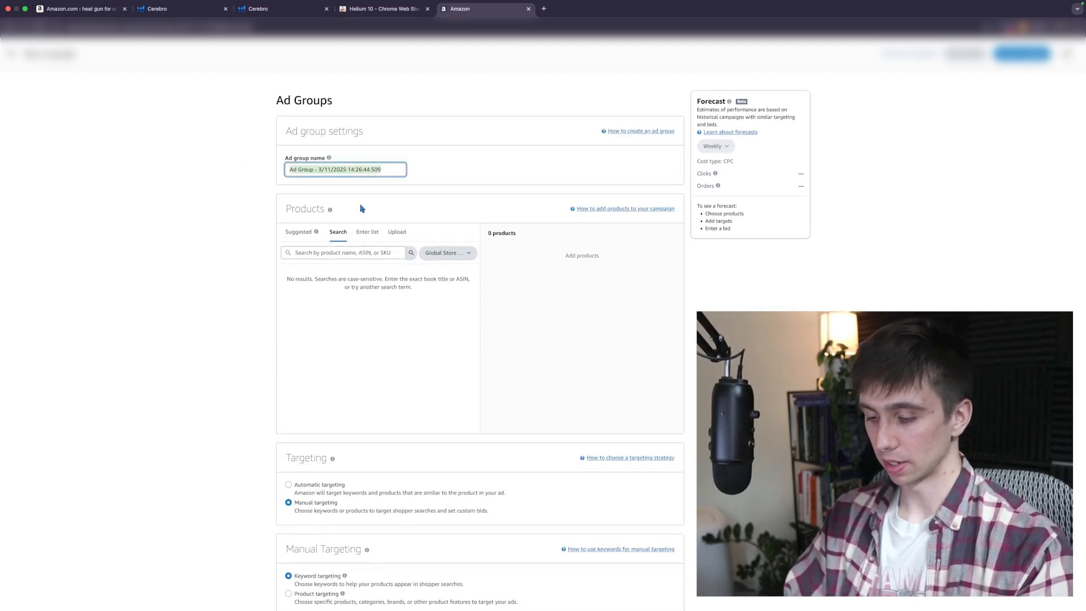
pyautogui.write('Heat Gun')
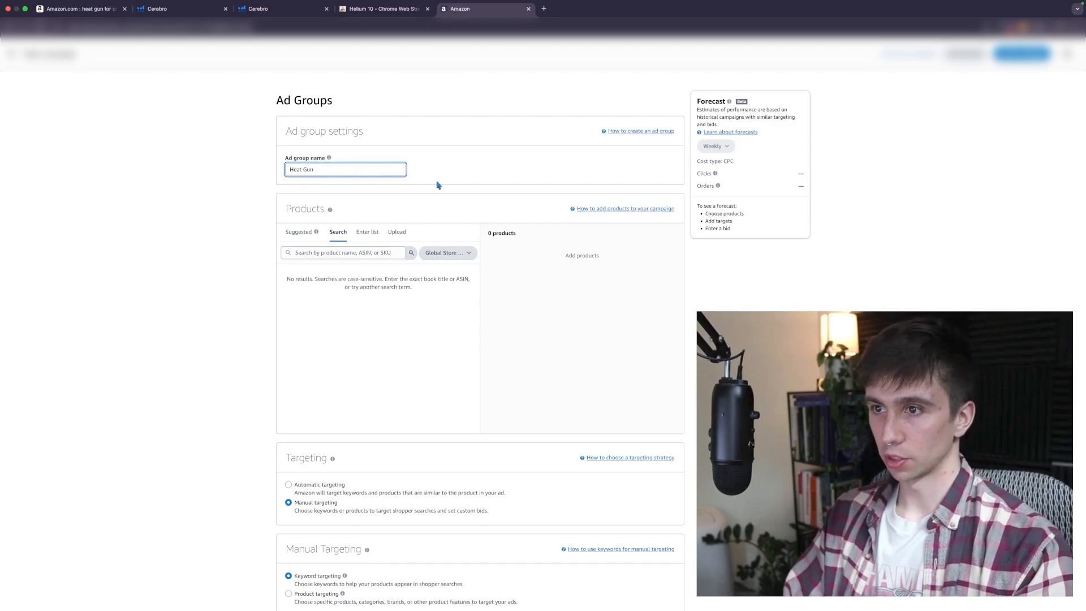
pyautogui.click(438, 185)
pyautogui.scroll(-10, 429, 306)
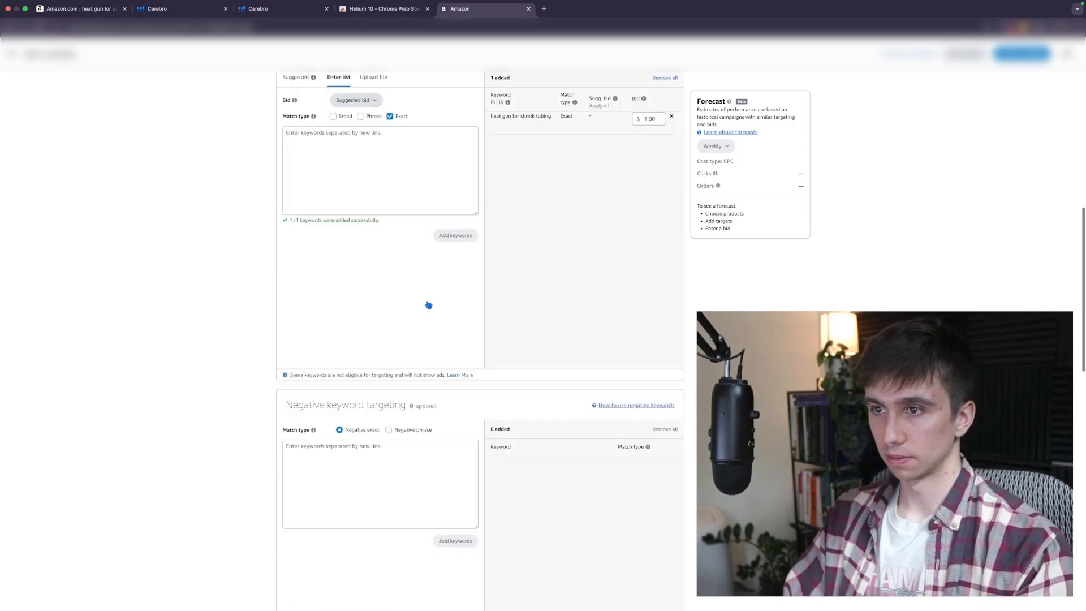
pyautogui.scroll(-15, 428, 305)
pyautogui.scroll(20, 426, 306)
pyautogui.scroll(-20, 424, 306)
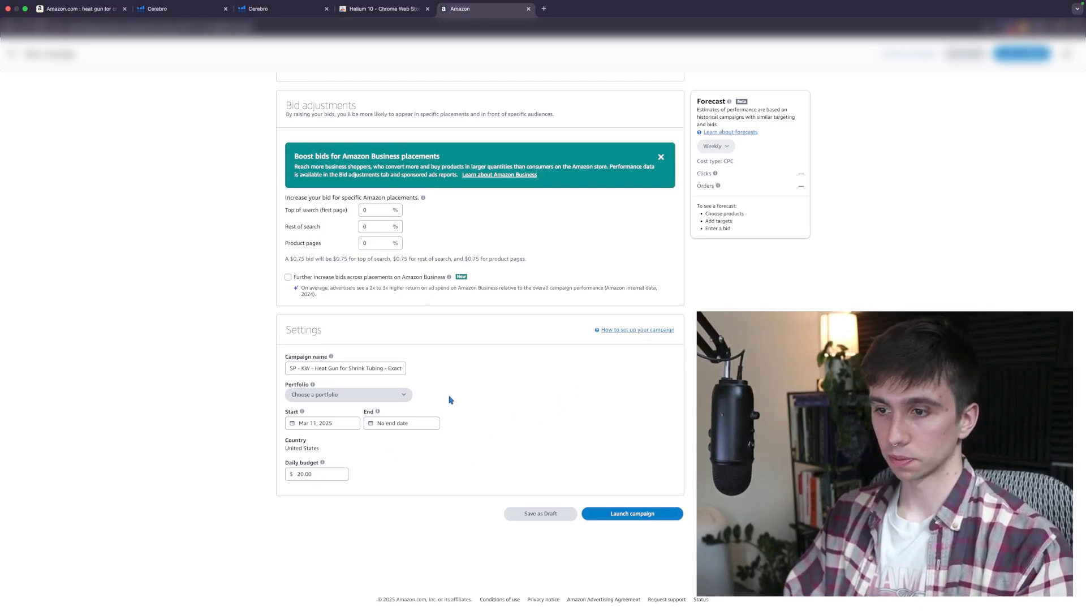
pyautogui.scroll(15, 451, 400)
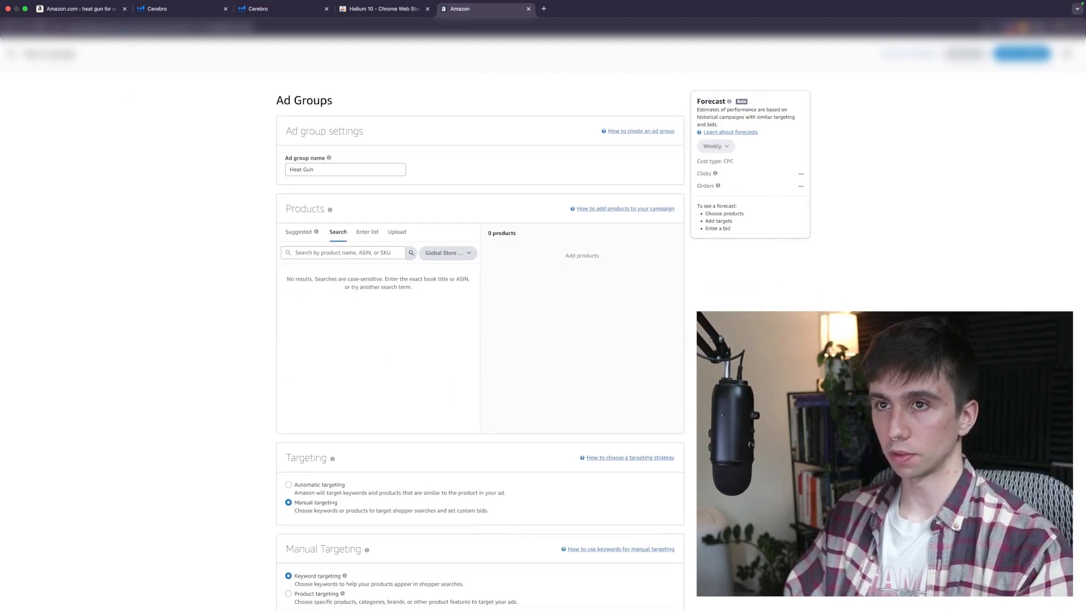
# Step: Delete the competitor-branded keyword "seekone-heat-gun-hot-air" from the filtered Cerebro keyword results
pyautogui.click(106, 10)
pyautogui.click(166, 9)
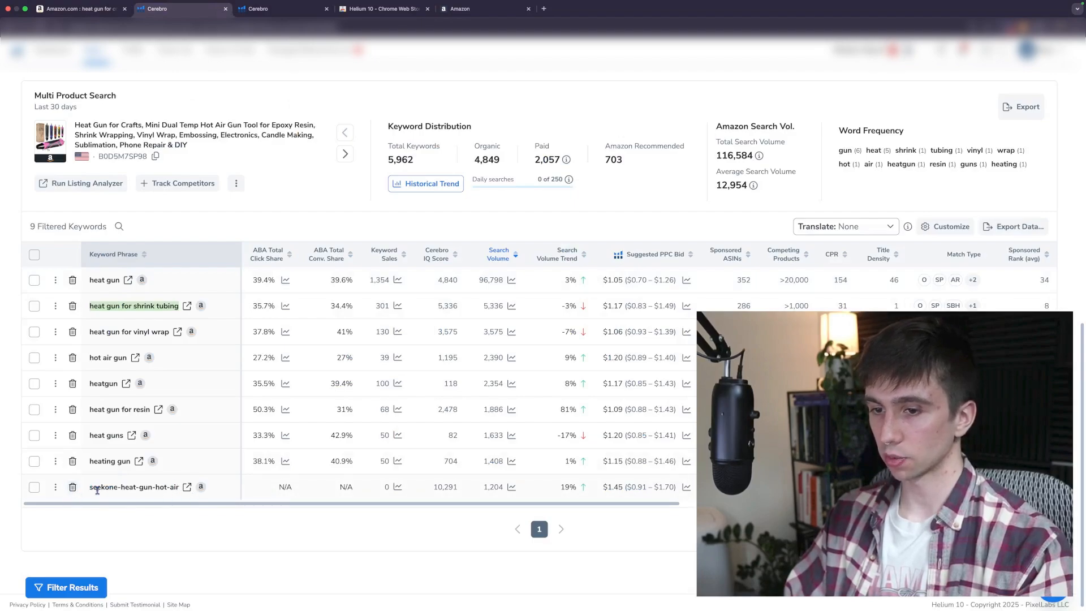
pyautogui.moveTo(115, 489)
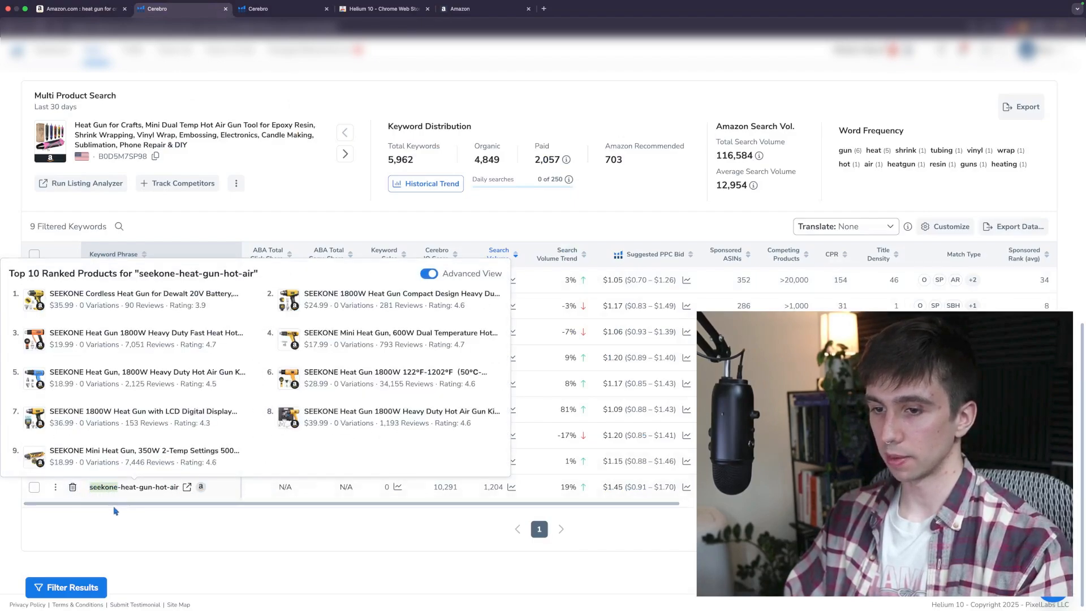
pyautogui.click(72, 488)
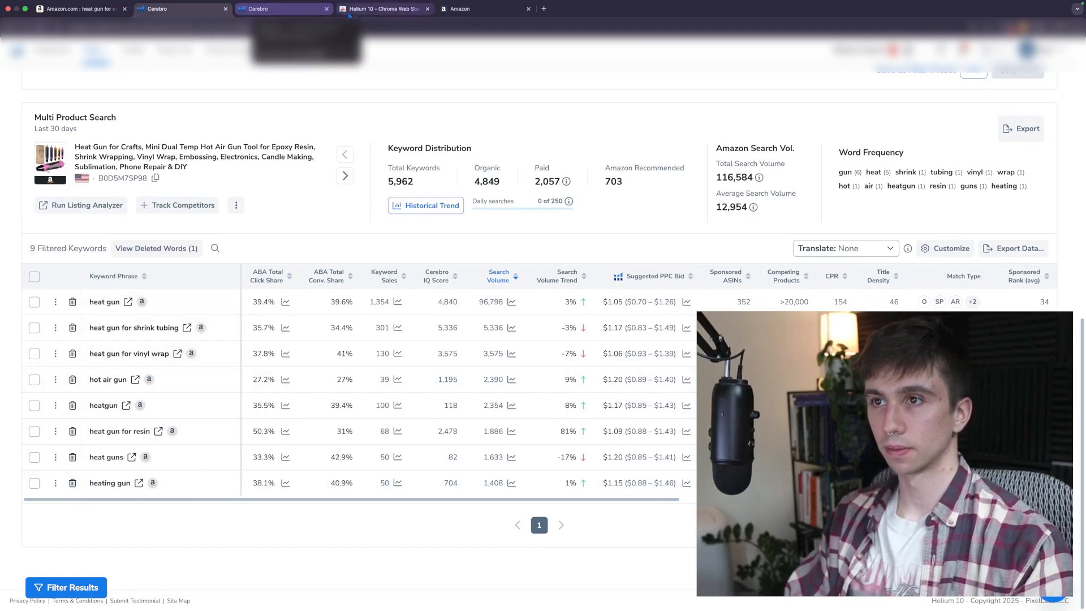
# Step: Switch to the Amazon campaign builder and set the new campaign's targeting to manual targeting
pyautogui.click(461, 9)
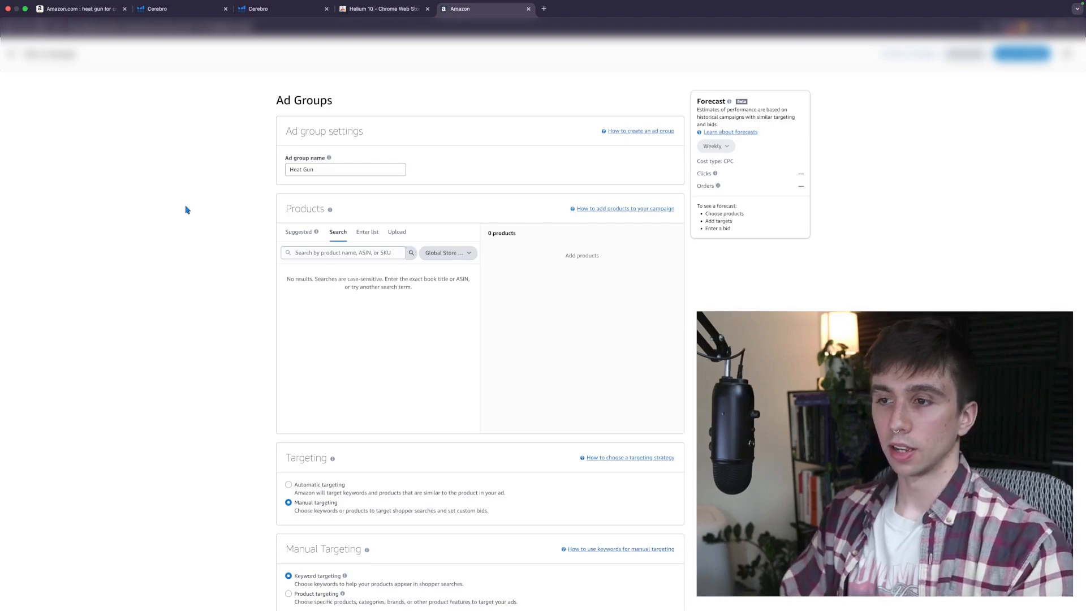
pyautogui.scroll(-2, 341, 334)
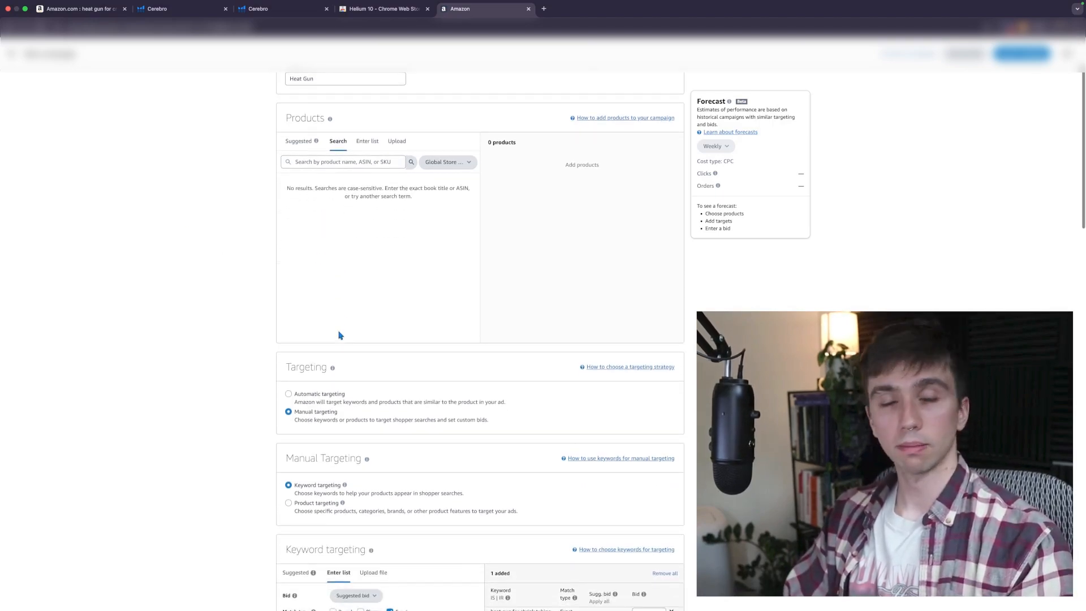
pyautogui.scroll(2, 340, 335)
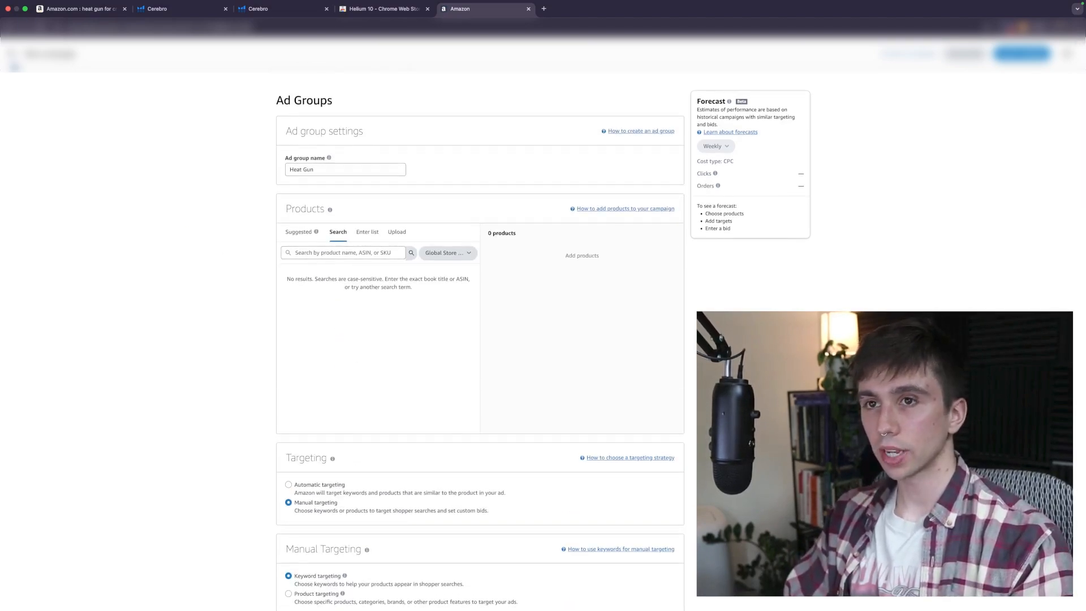
pyautogui.scroll(-15, 245, 291)
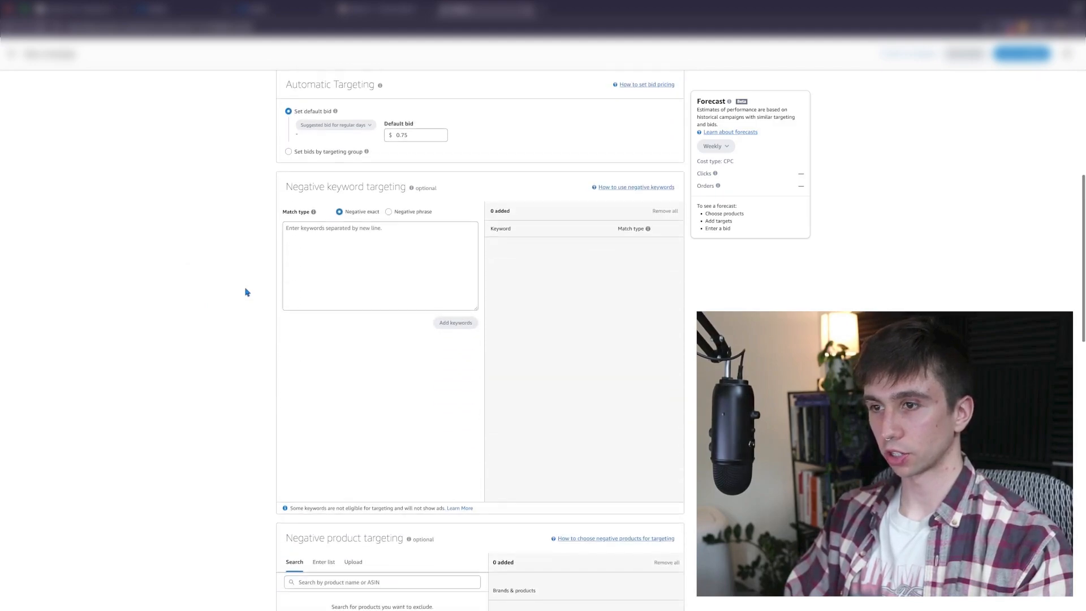
pyautogui.scroll(15, 247, 292)
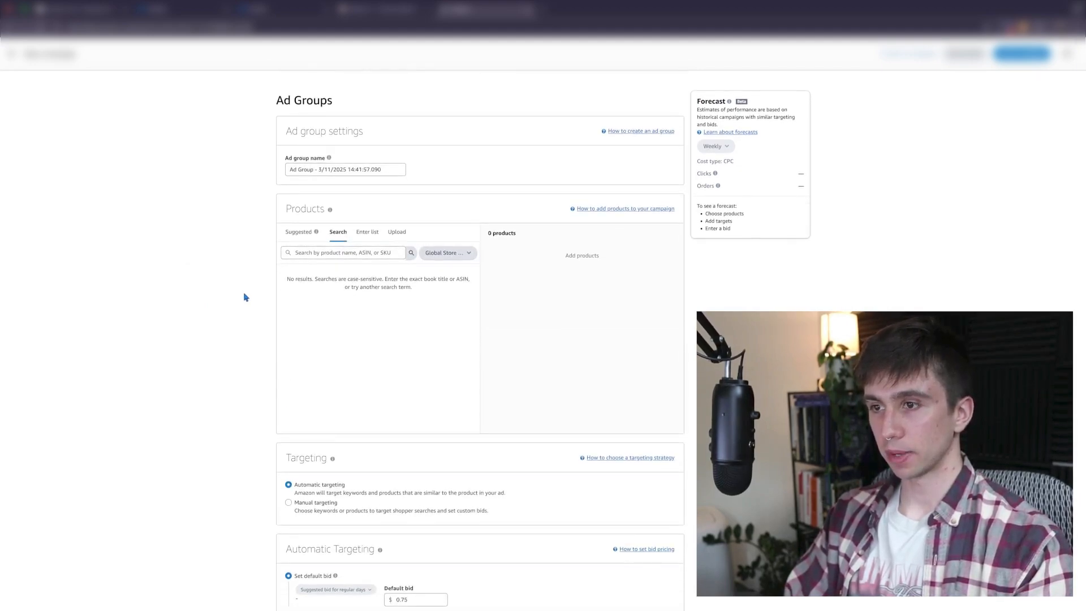
pyautogui.scroll(-6, 246, 295)
pyautogui.scroll(1, 246, 297)
pyautogui.click(289, 236)
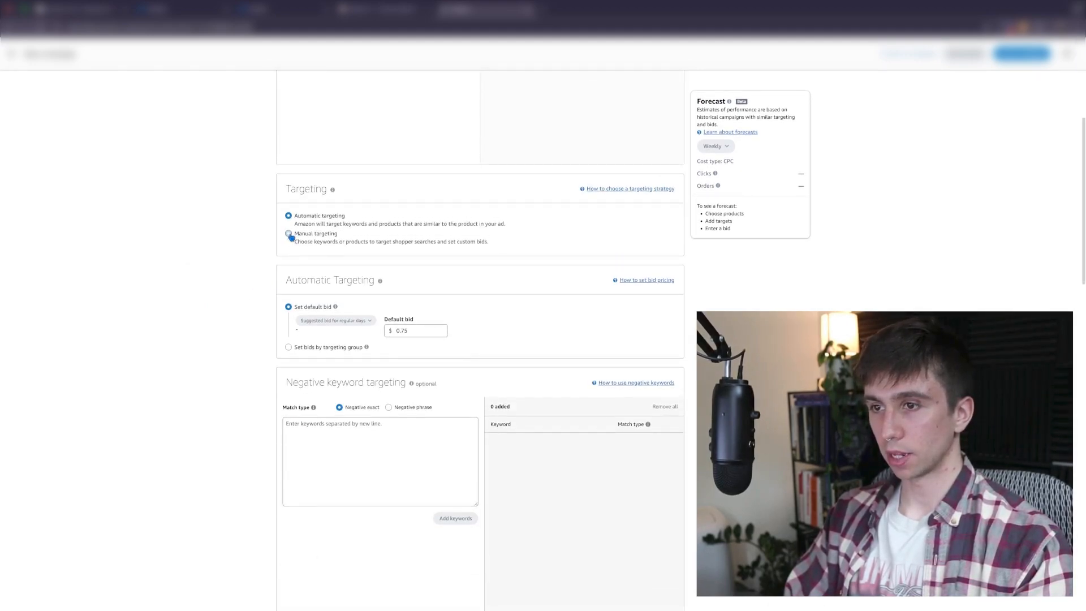
# Step: Change the manual targeting type to product targeting and look over the category targeting section
pyautogui.scroll(-1, 242, 308)
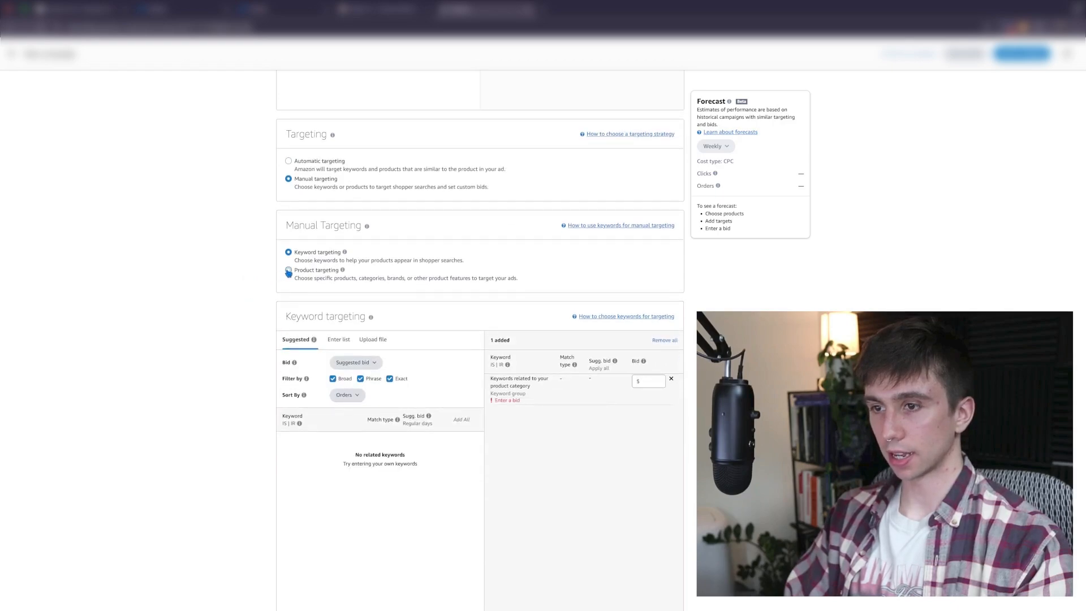
pyautogui.click(289, 271)
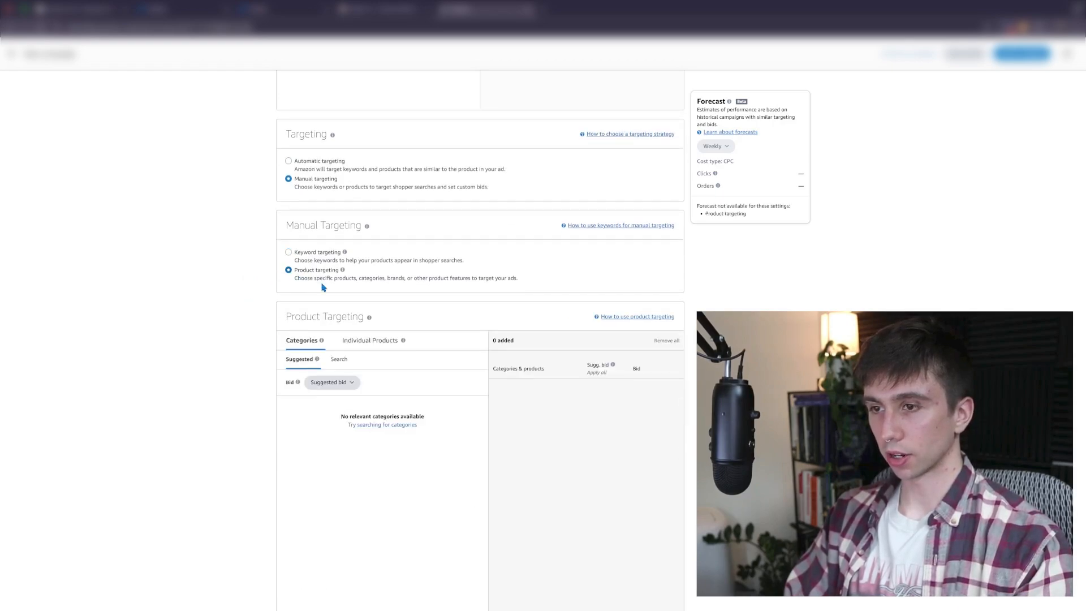
pyautogui.scroll(-3, 266, 288)
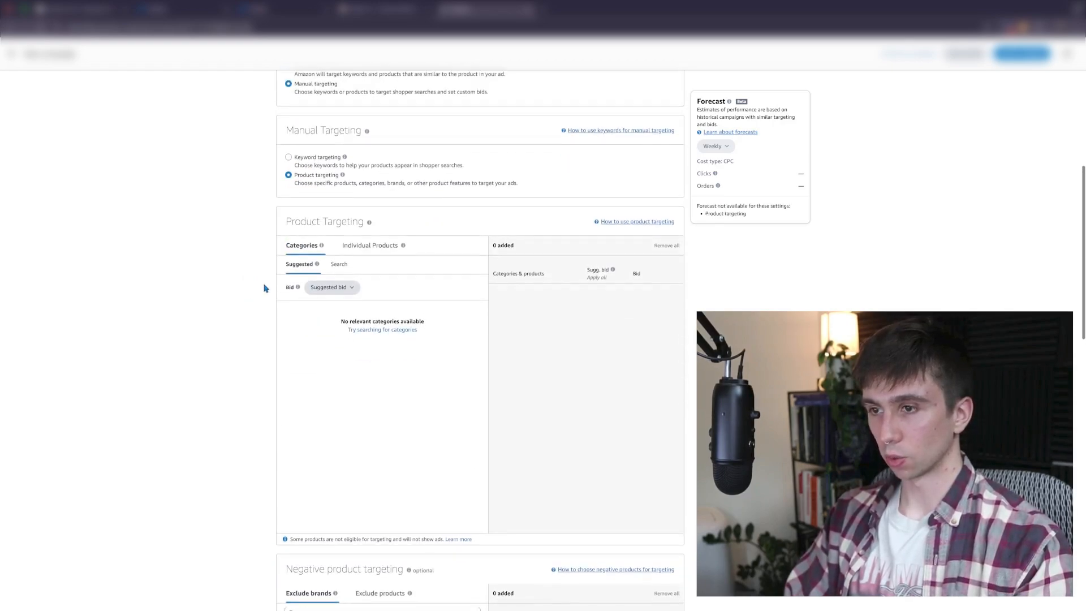
pyautogui.scroll(12, 266, 288)
pyautogui.scroll(-9, 266, 287)
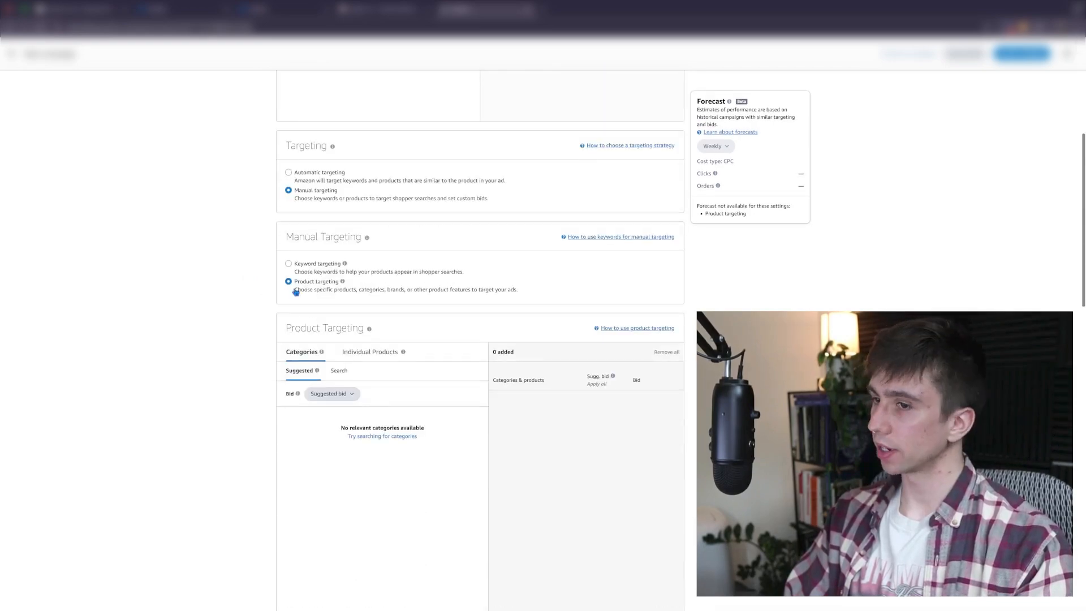
# Step: Choose keyword targeting and remove the keyword group related to the product category from the added keywords
pyautogui.click(288, 263)
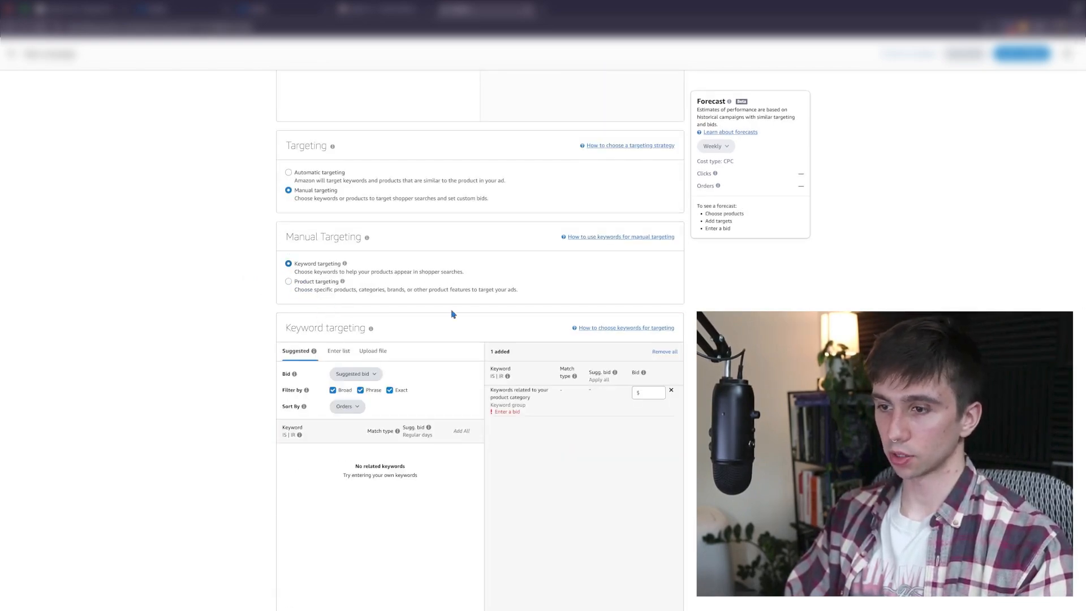
pyautogui.scroll(-2, 453, 314)
pyautogui.click(671, 283)
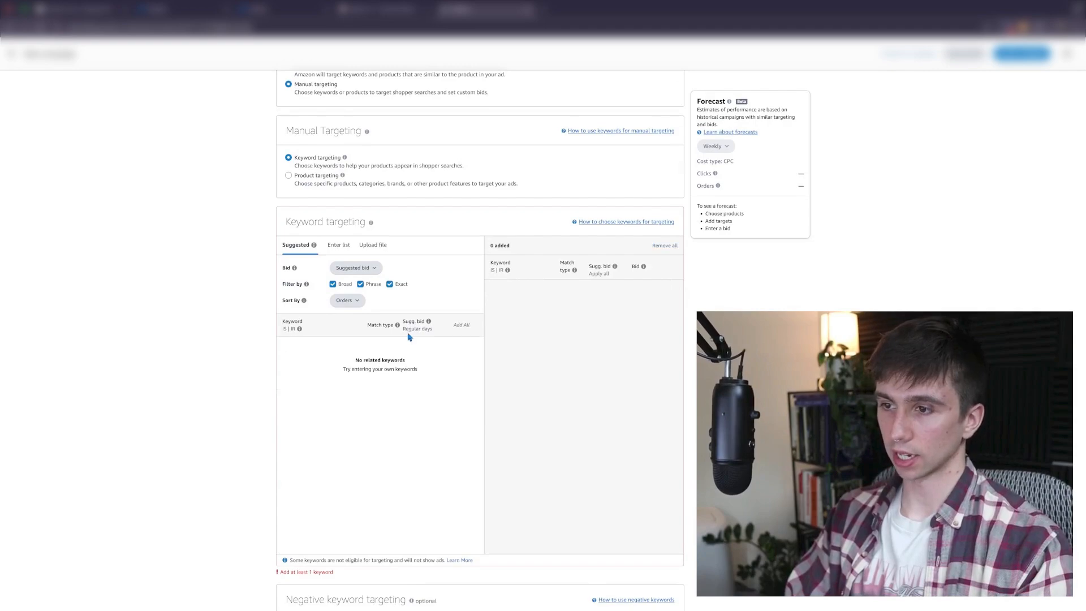
# Step: Use a manually entered keyword list and restrict its match type to broad only
pyautogui.click(339, 245)
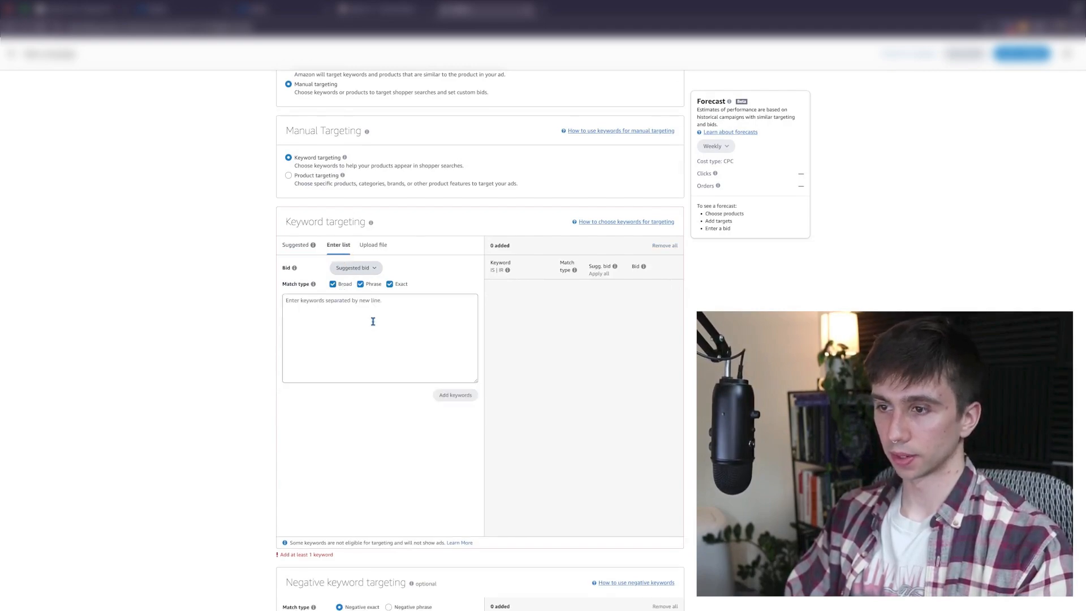
pyautogui.click(373, 321)
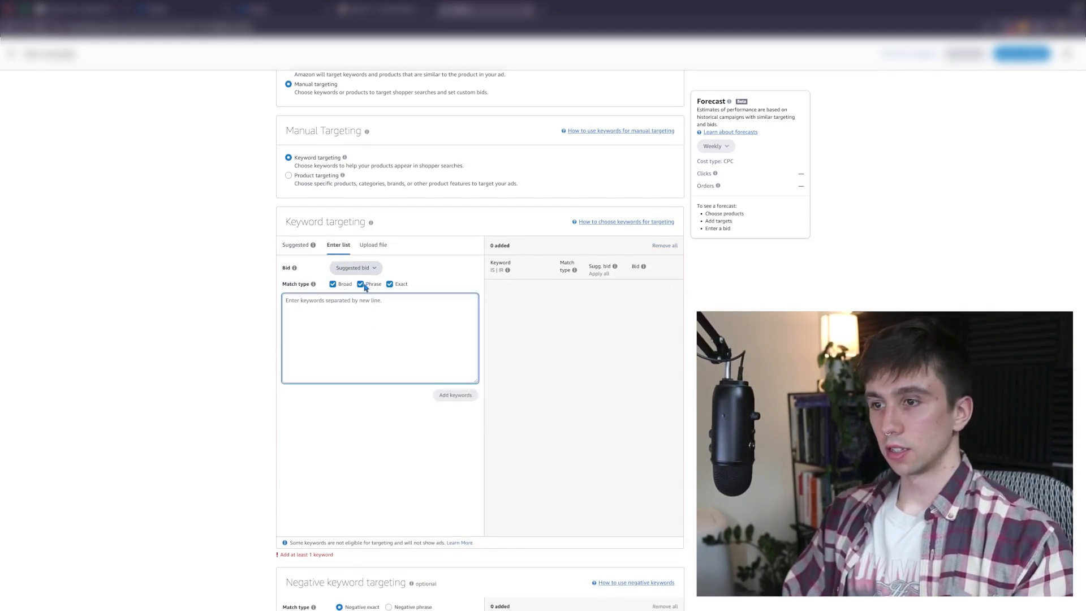
pyautogui.click(362, 284)
pyautogui.scroll(8, 395, 279)
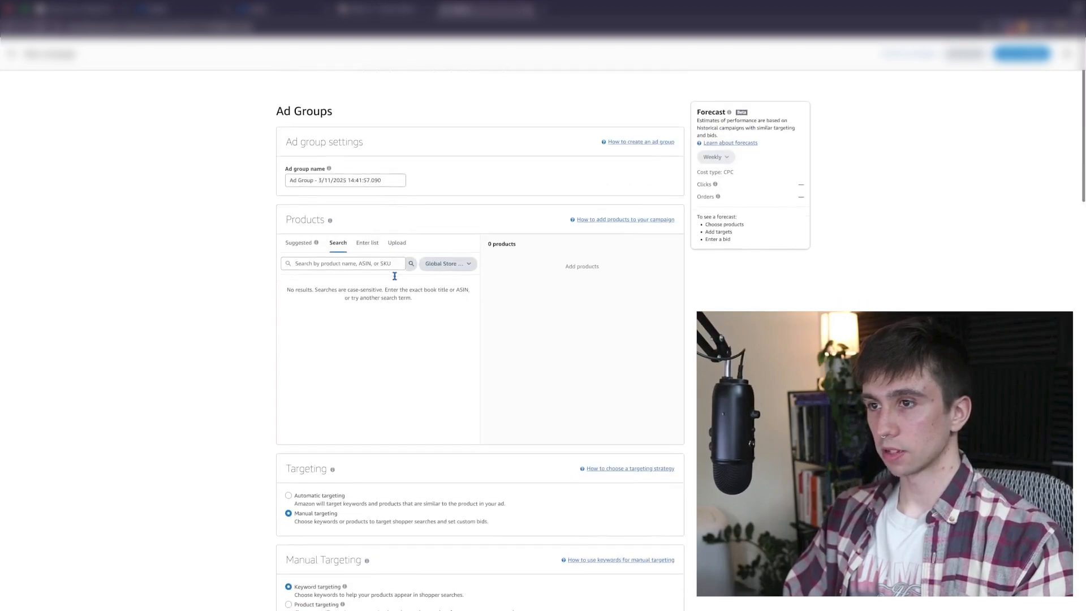
pyautogui.scroll(-1, 395, 276)
pyautogui.scroll(-2, 403, 275)
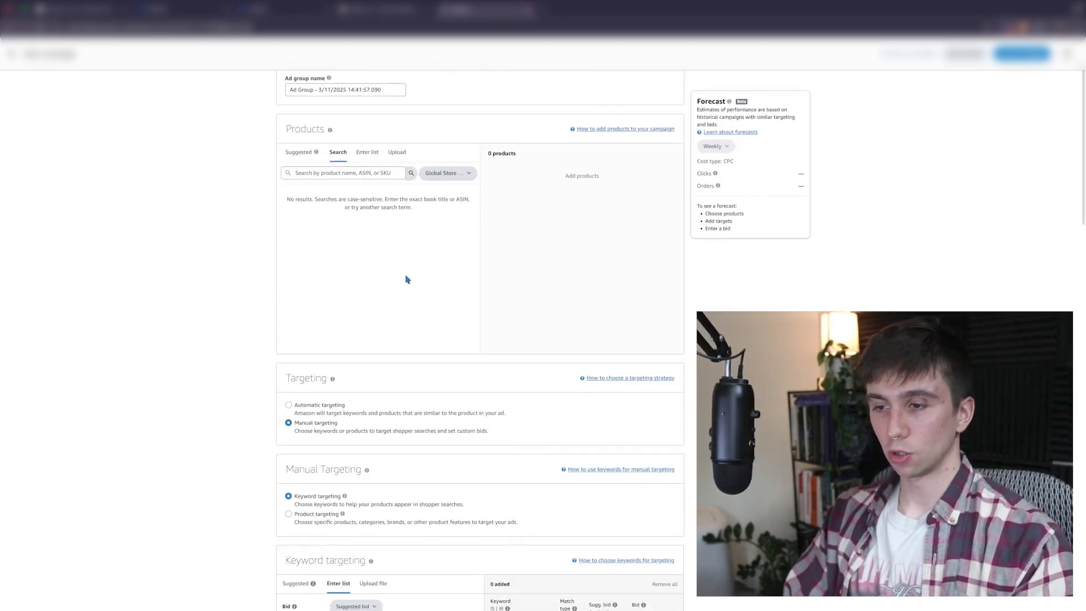
pyautogui.scroll(-10, 408, 279)
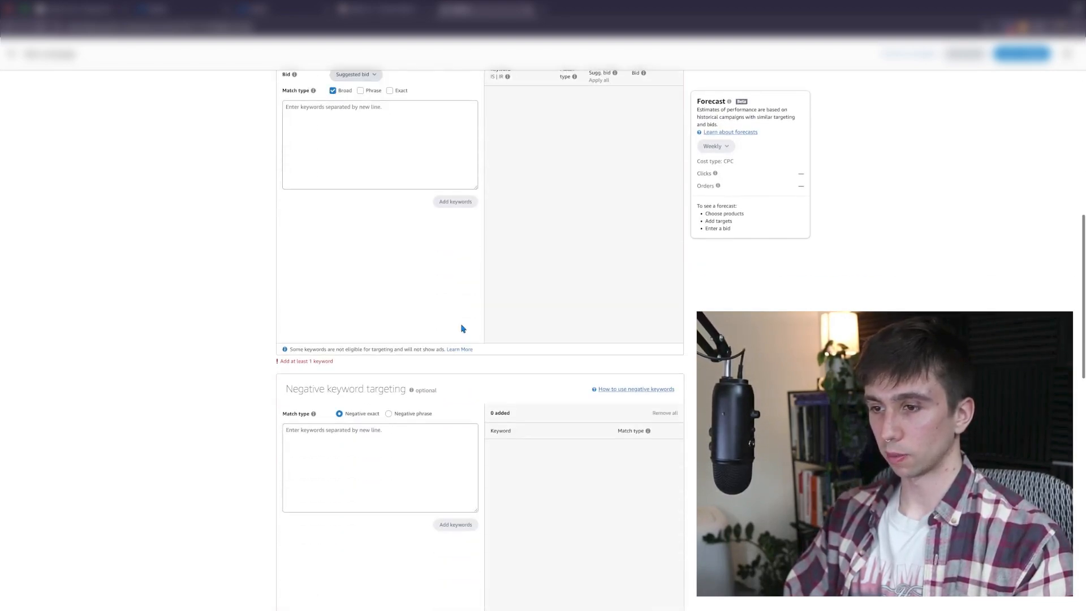
pyautogui.scroll(3, 462, 325)
pyautogui.scroll(-1, 460, 323)
pyautogui.scroll(1, 343, 360)
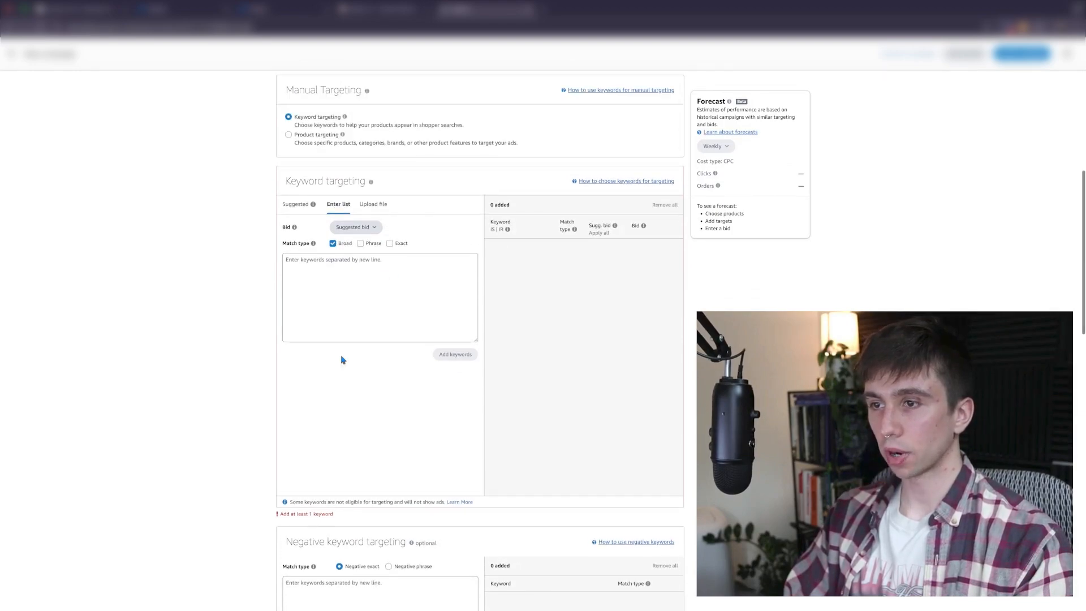
# Step: Add the keyword "+heat +gun" as broad match with an alternate bid of $0.75
pyautogui.click(374, 293)
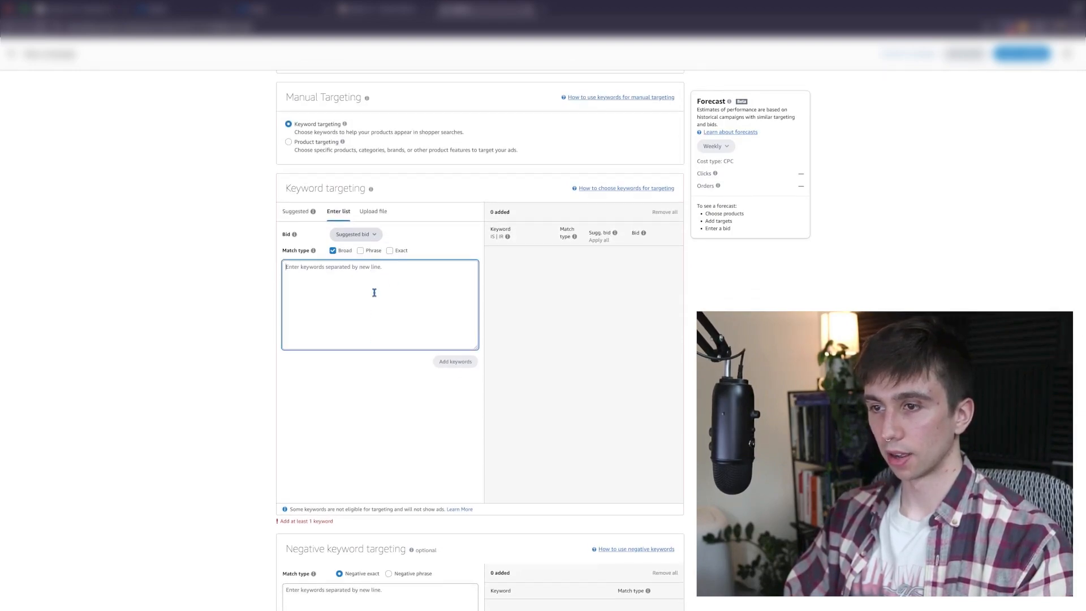
pyautogui.scroll(1, 362, 288)
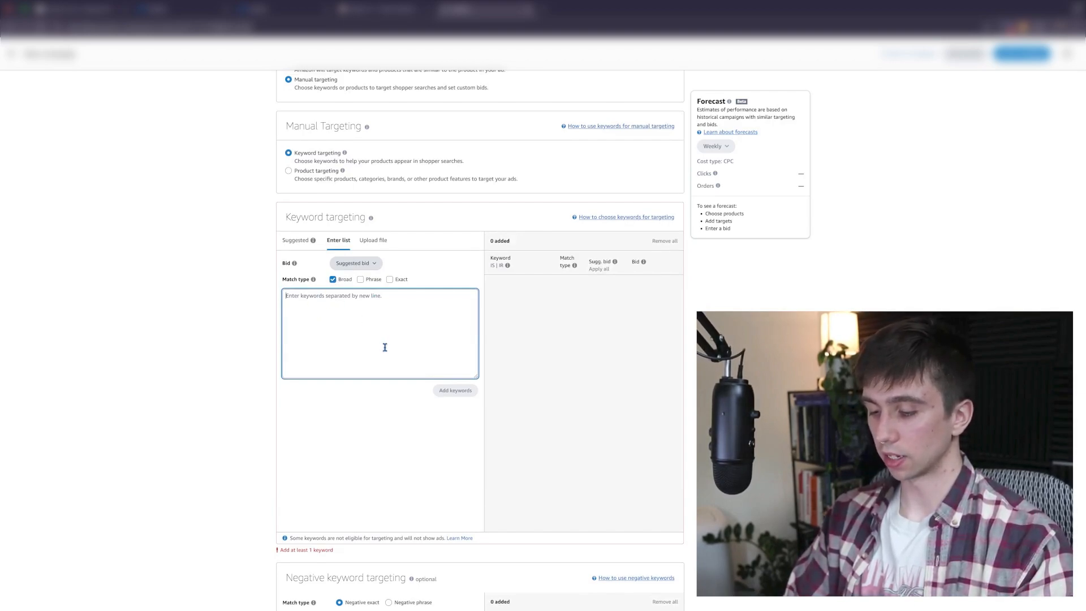
pyautogui.write('+')
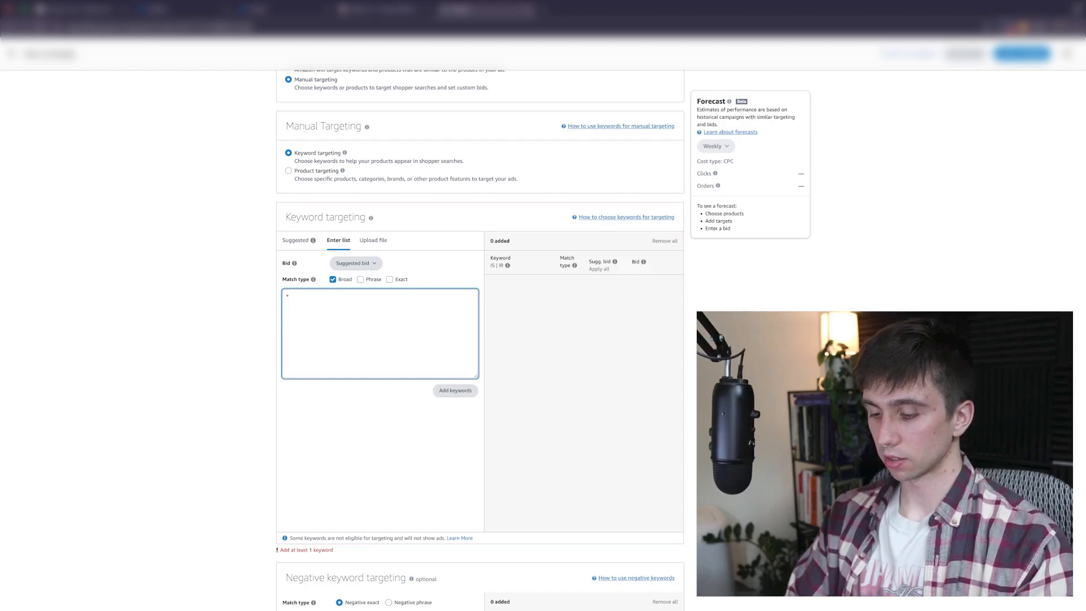
pyautogui.write('heat')
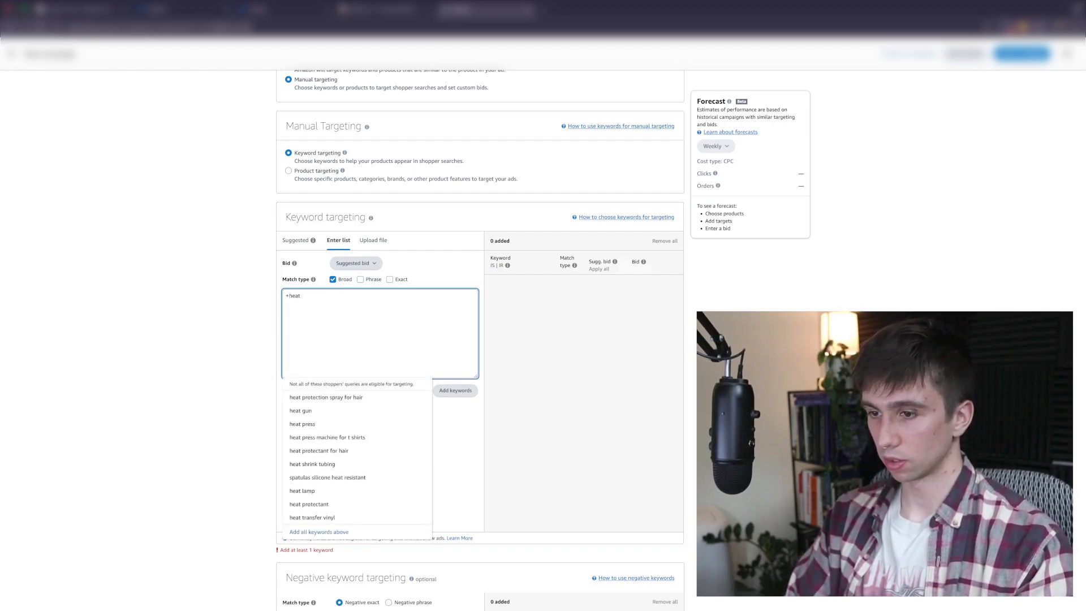
pyautogui.write(' +gun')
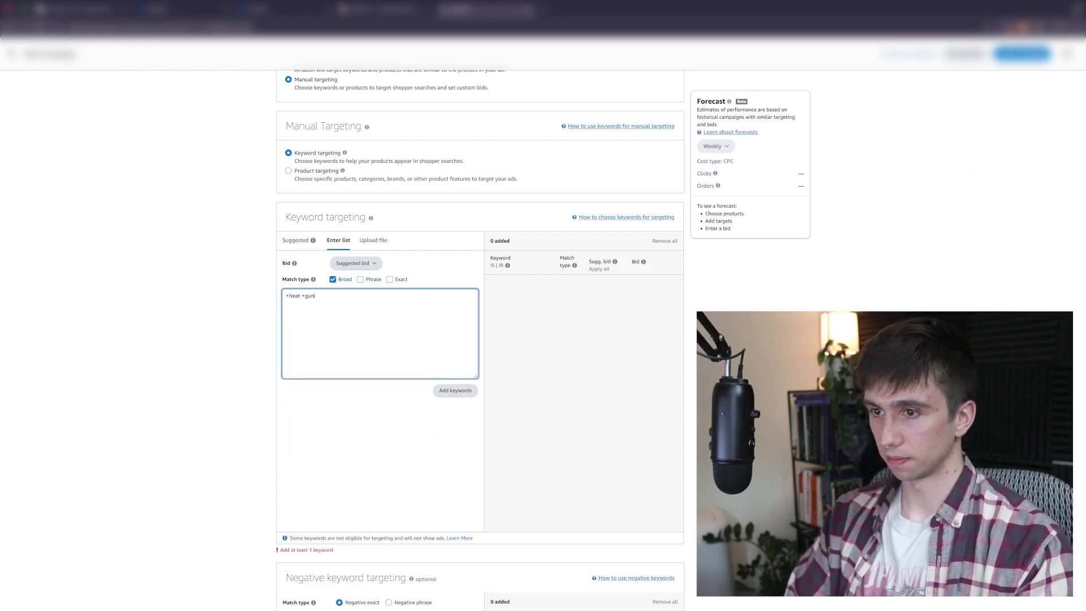
pyautogui.click(465, 393)
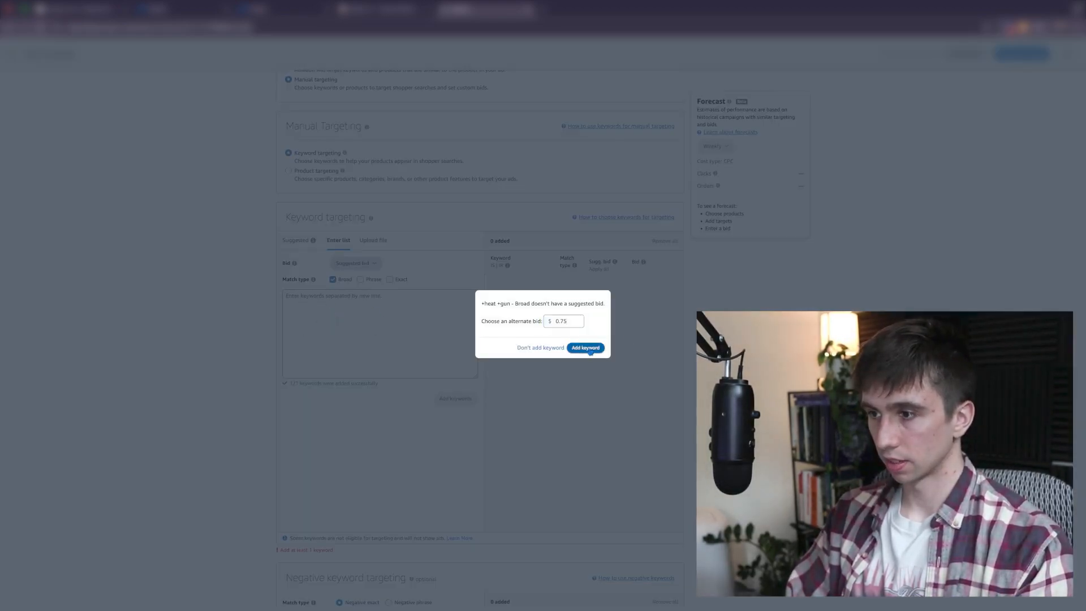
pyautogui.click(587, 348)
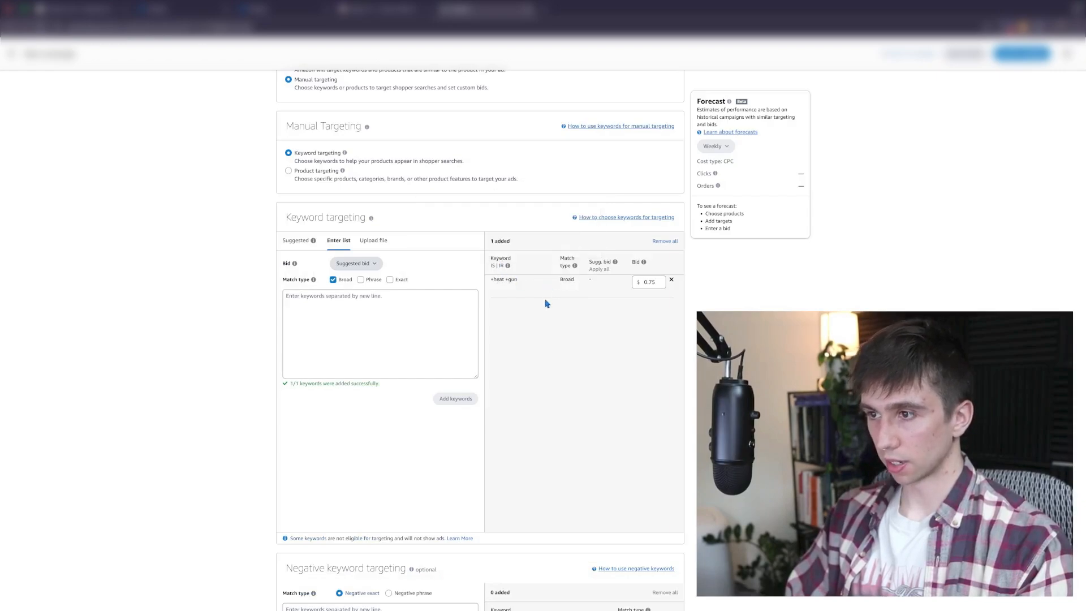
pyautogui.click(346, 302)
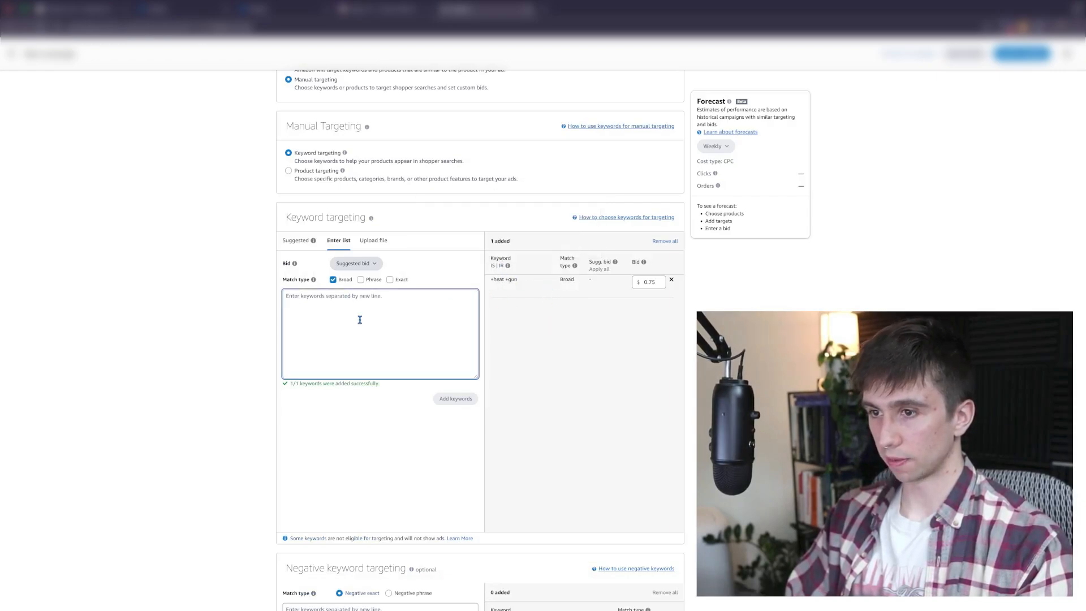
pyautogui.write('+')
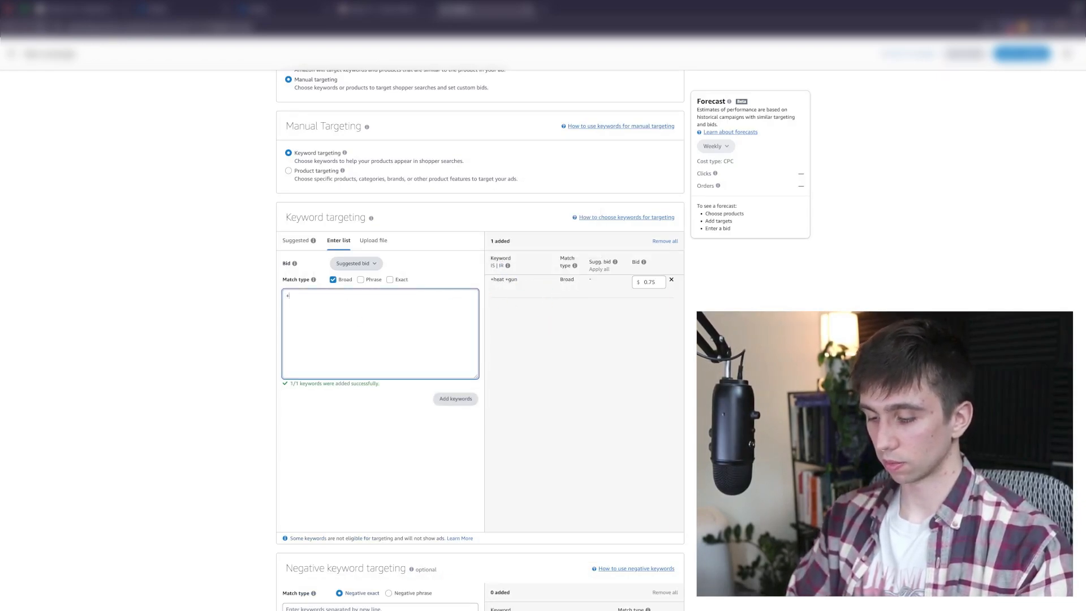
pyautogui.write('heat + gu')
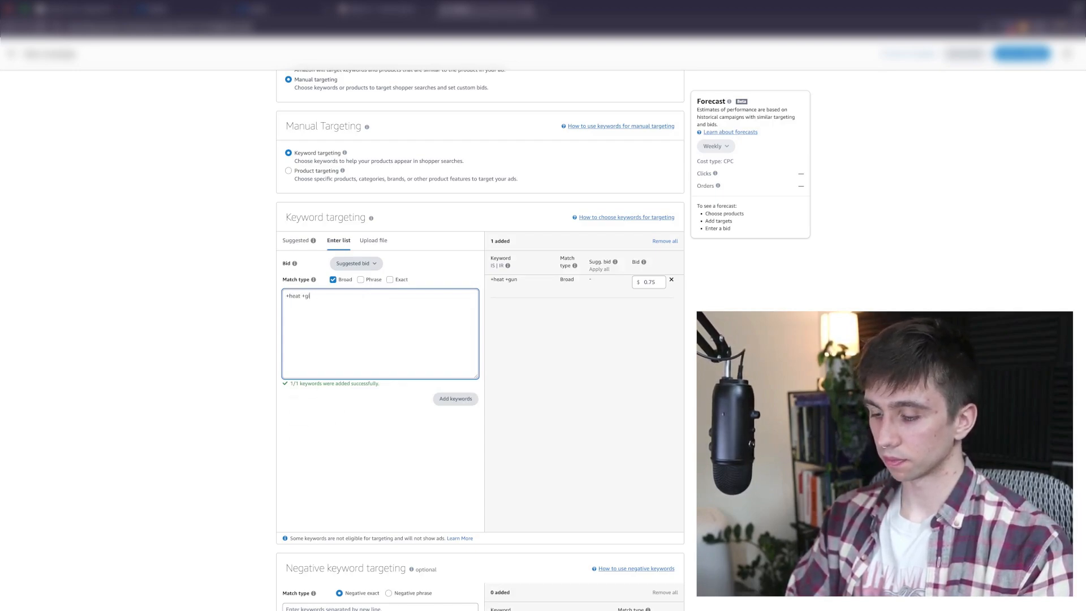
pyautogui.write('n +for')
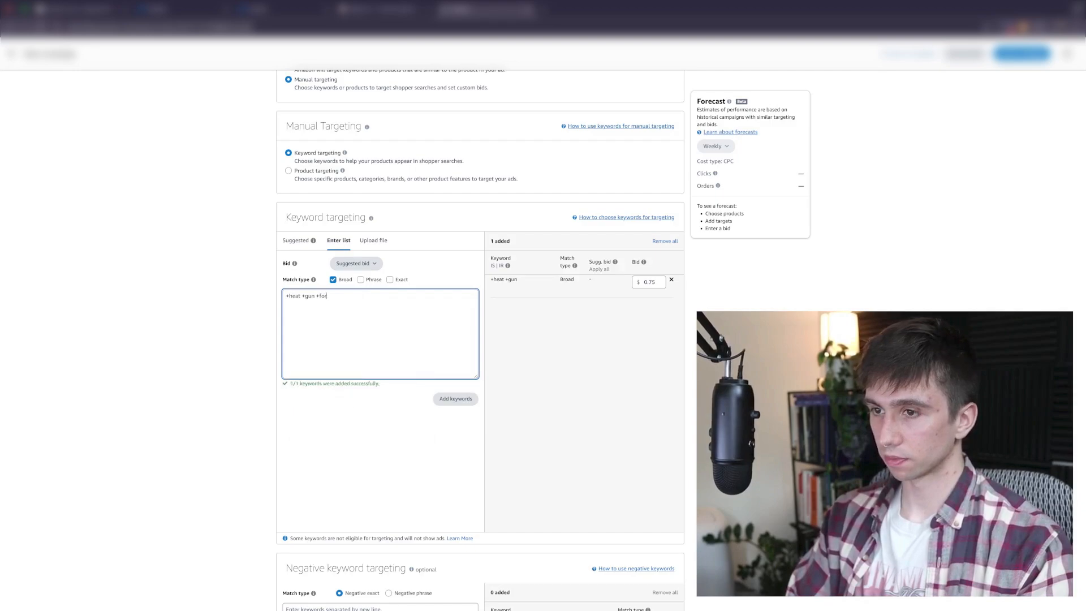
pyautogui.press('BackSpace')
pyautogui.press('BackSpace')
pyautogui.press('BackSpace')
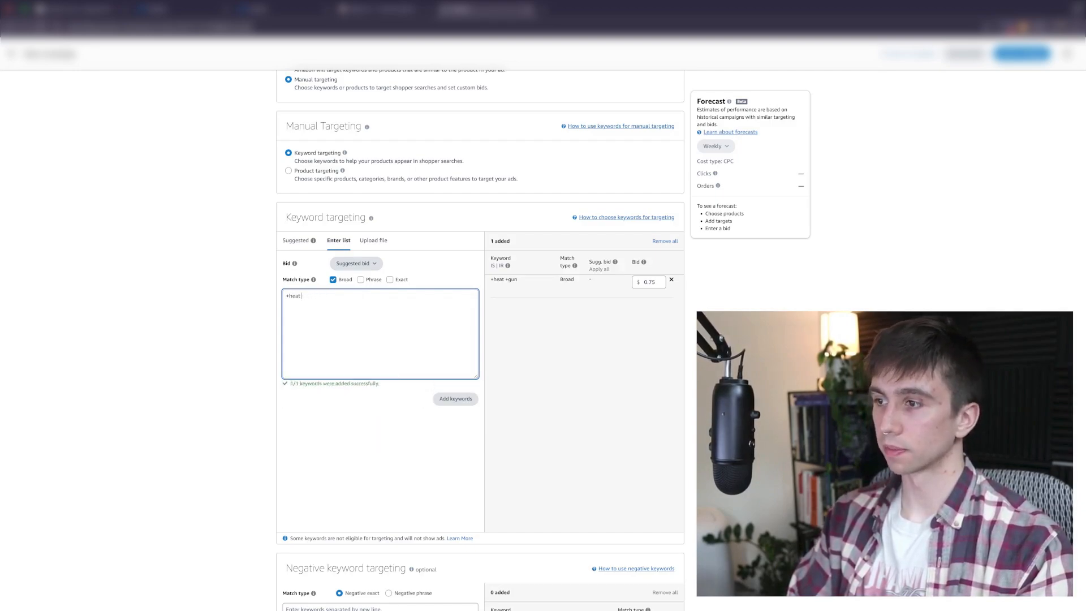
pyautogui.press('BackSpace')
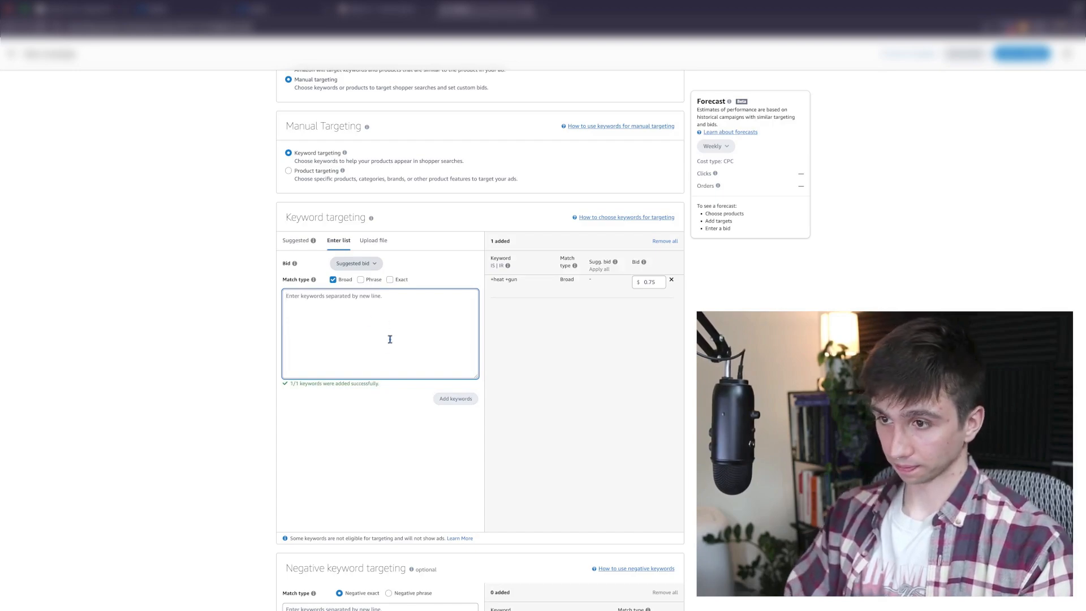
# Step: Enter the plain keyword "heat gun" in the keyword list and compare it with the added "+heat +gun" keyword
pyautogui.click(522, 286)
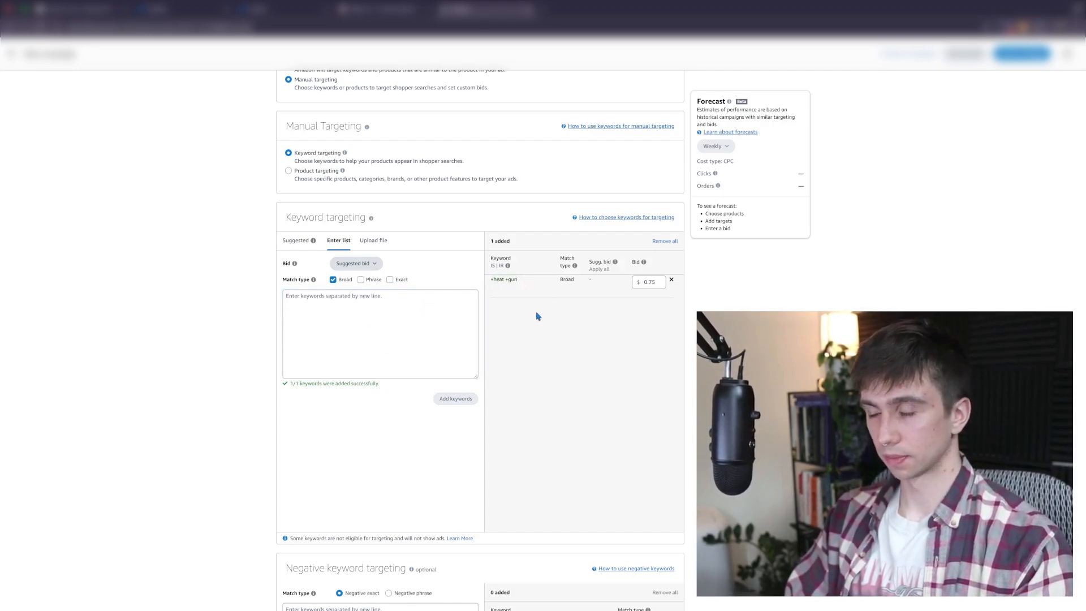
pyautogui.click(334, 295)
pyautogui.write('heat gun')
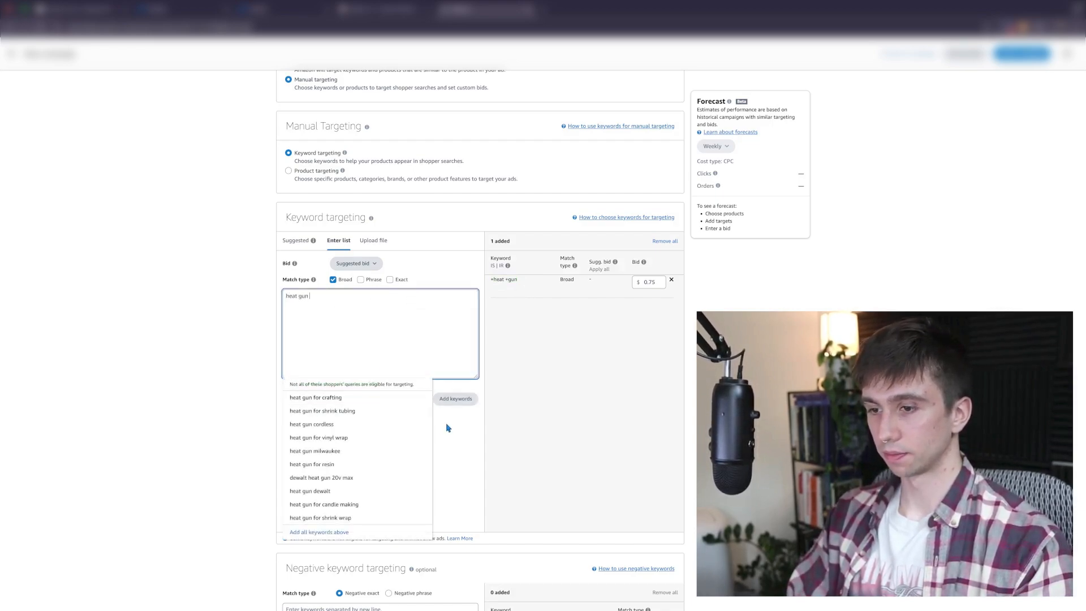
pyautogui.click(469, 430)
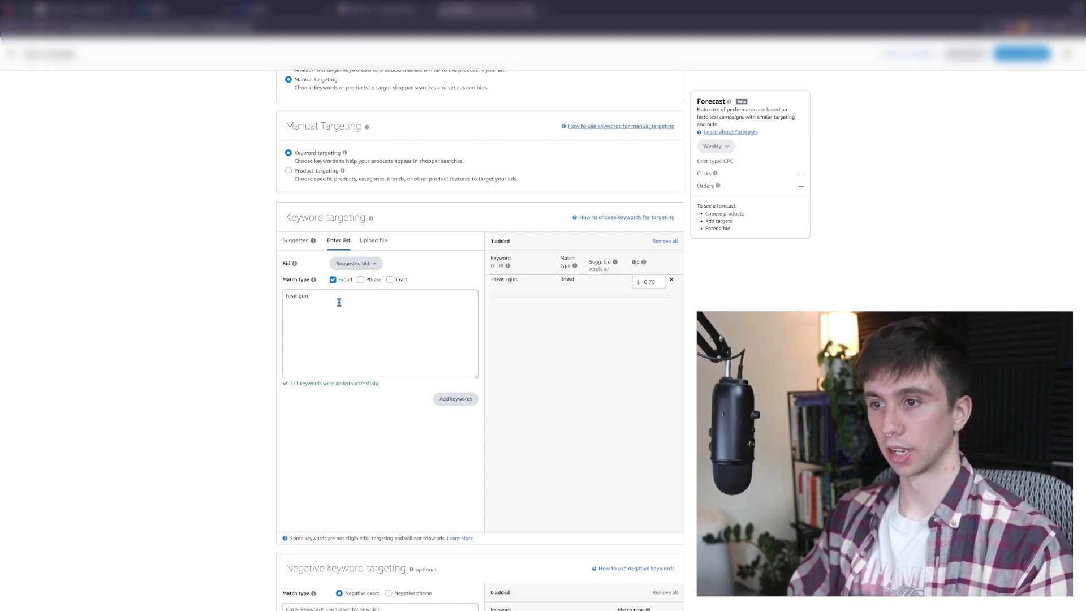
pyautogui.moveTo(310, 297); pyautogui.dragTo(284, 297)
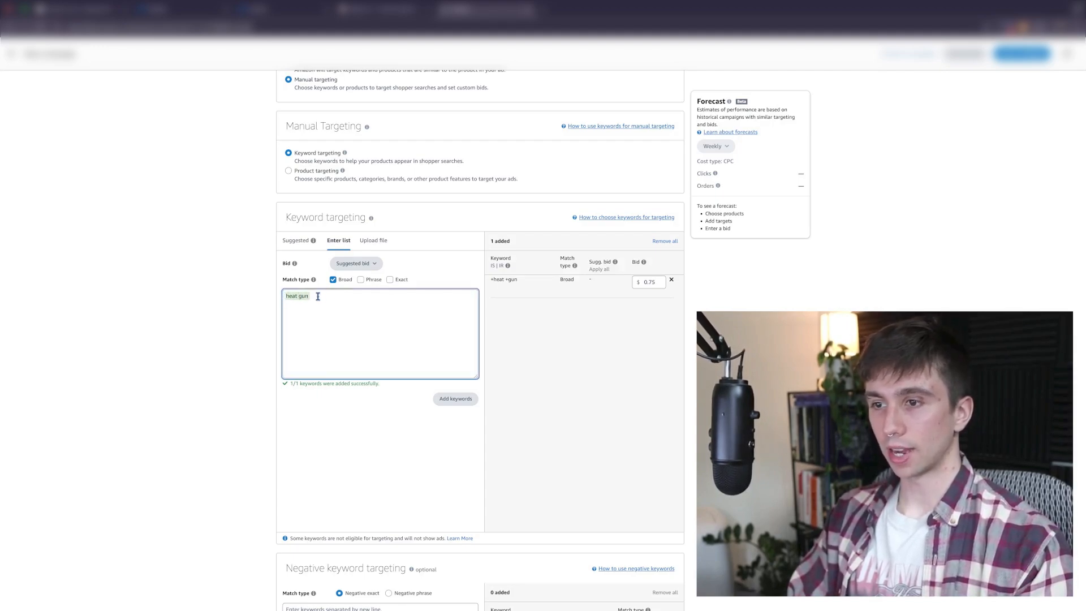
pyautogui.click(510, 287)
pyautogui.moveTo(521, 282); pyautogui.dragTo(490, 283)
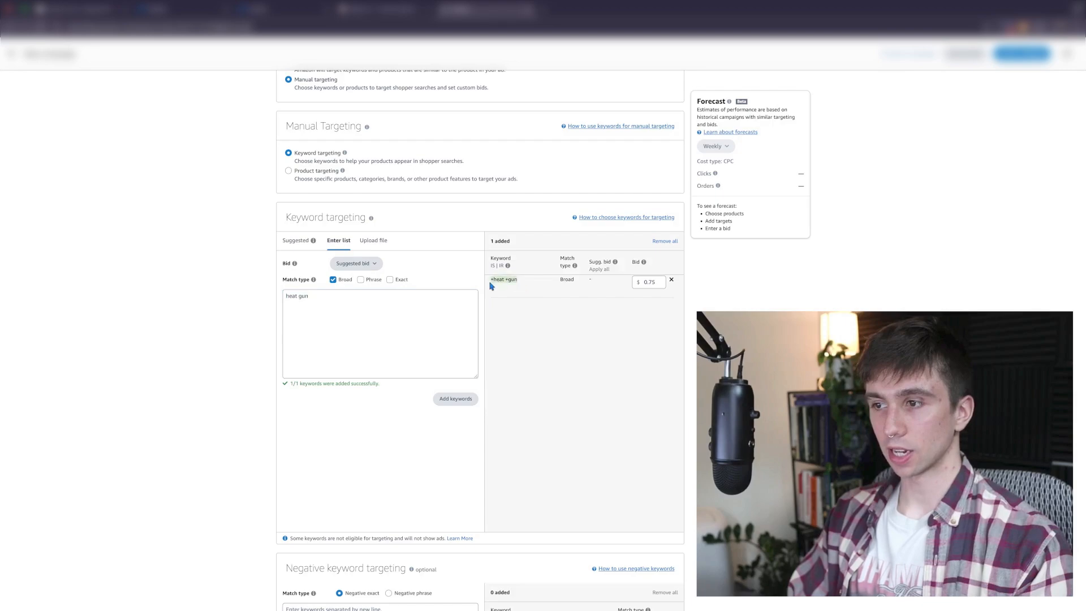
pyautogui.click(495, 293)
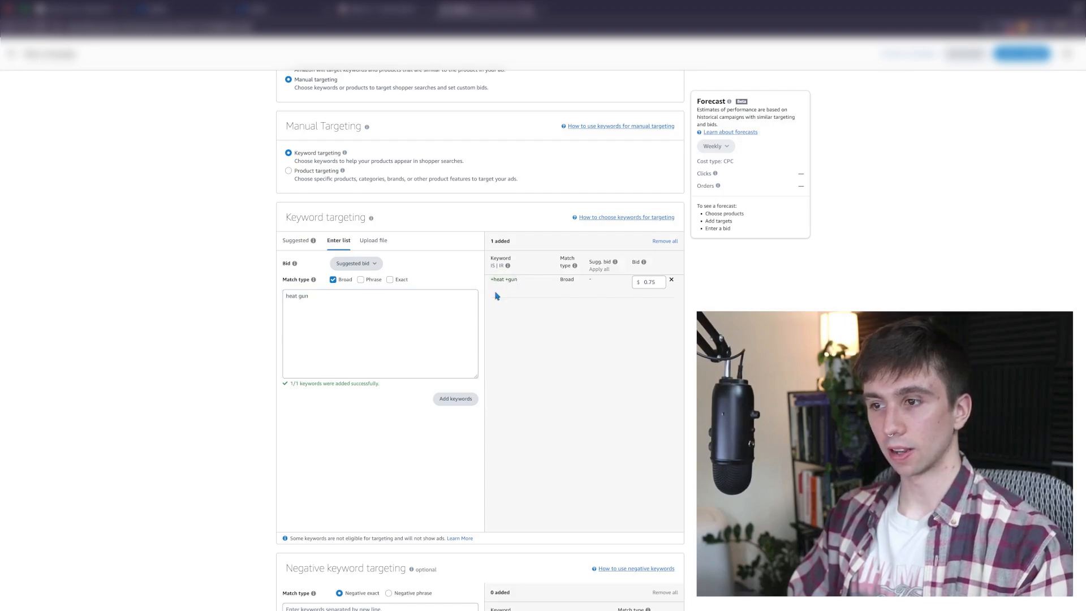
pyautogui.click(362, 283)
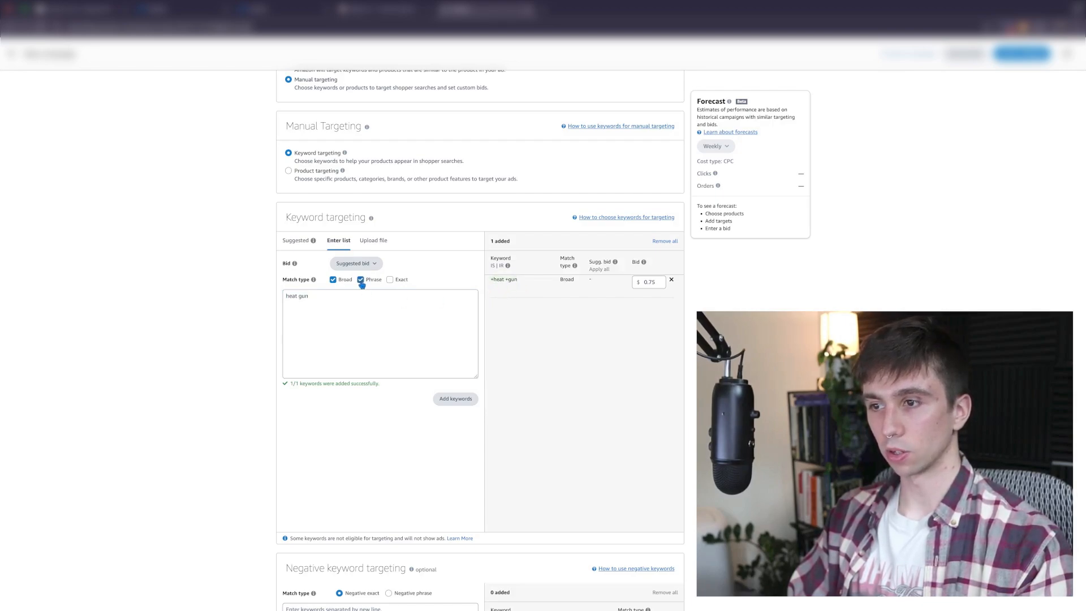
pyautogui.click(333, 281)
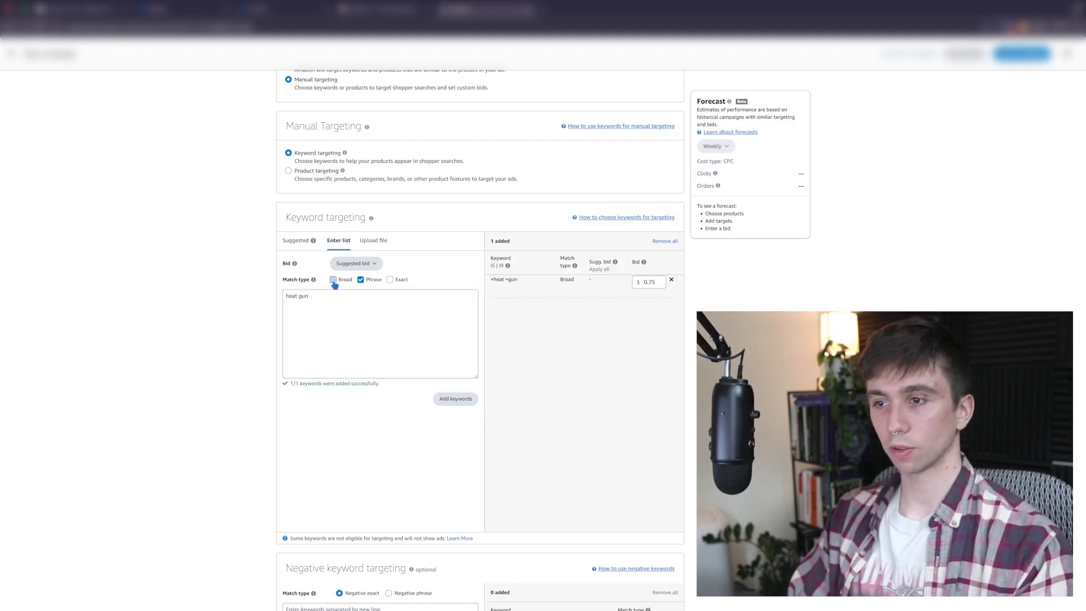
pyautogui.click(334, 280)
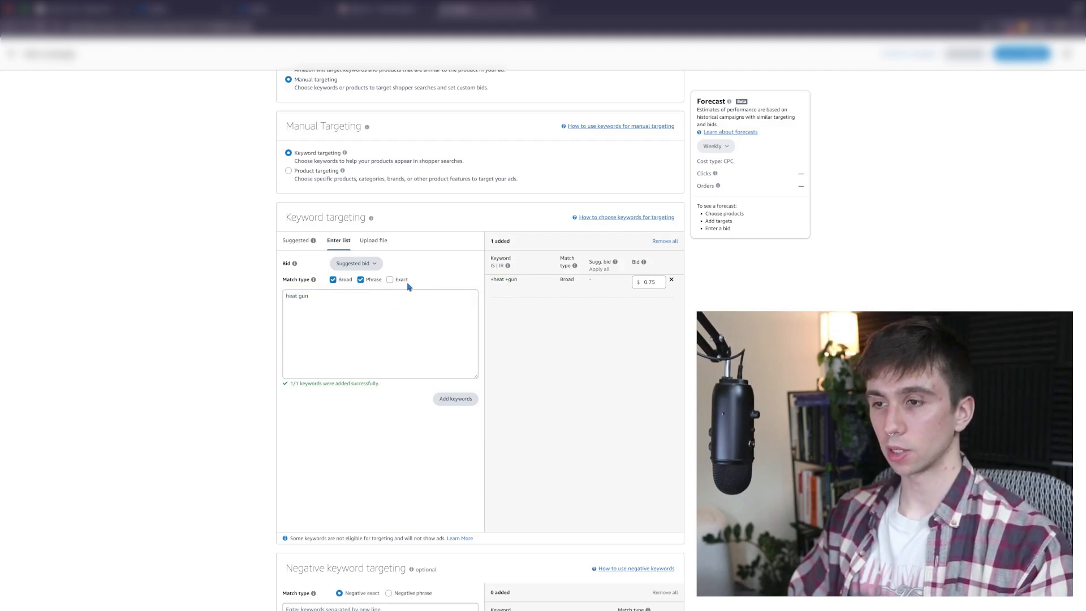
pyautogui.click(362, 281)
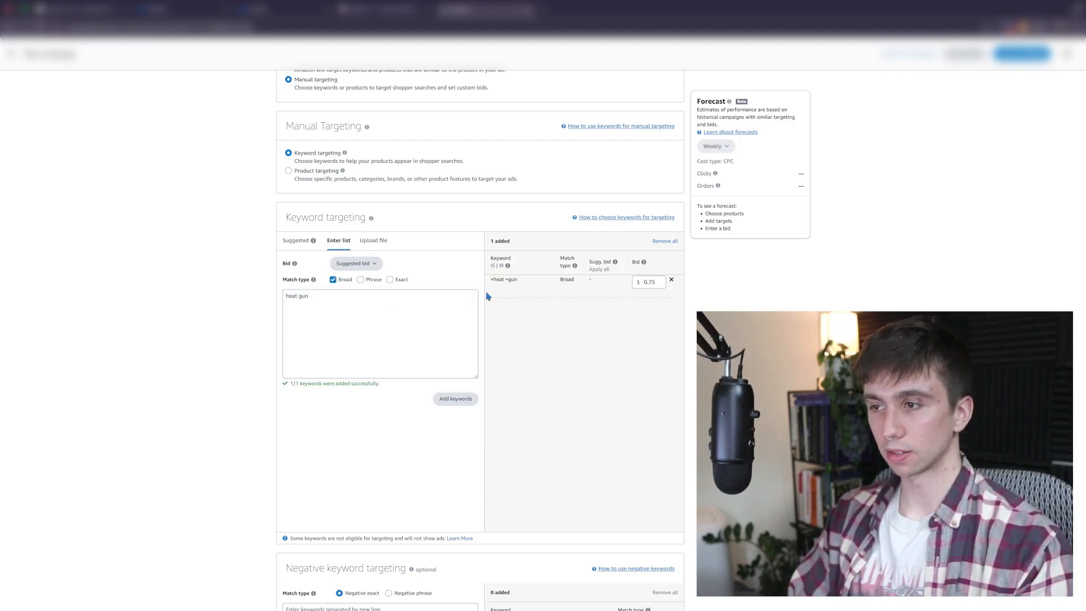
pyautogui.click(372, 299)
# Step: Set the campaign bidding strategy to dynamic bids - down only
pyautogui.scroll(-10, 603, 305)
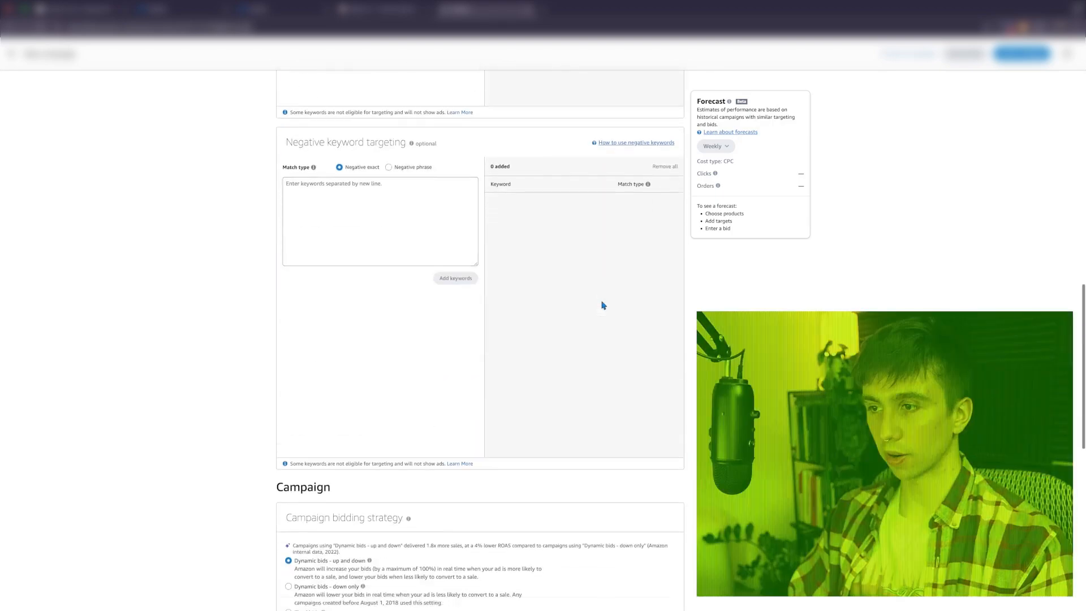
pyautogui.scroll(-2, 603, 305)
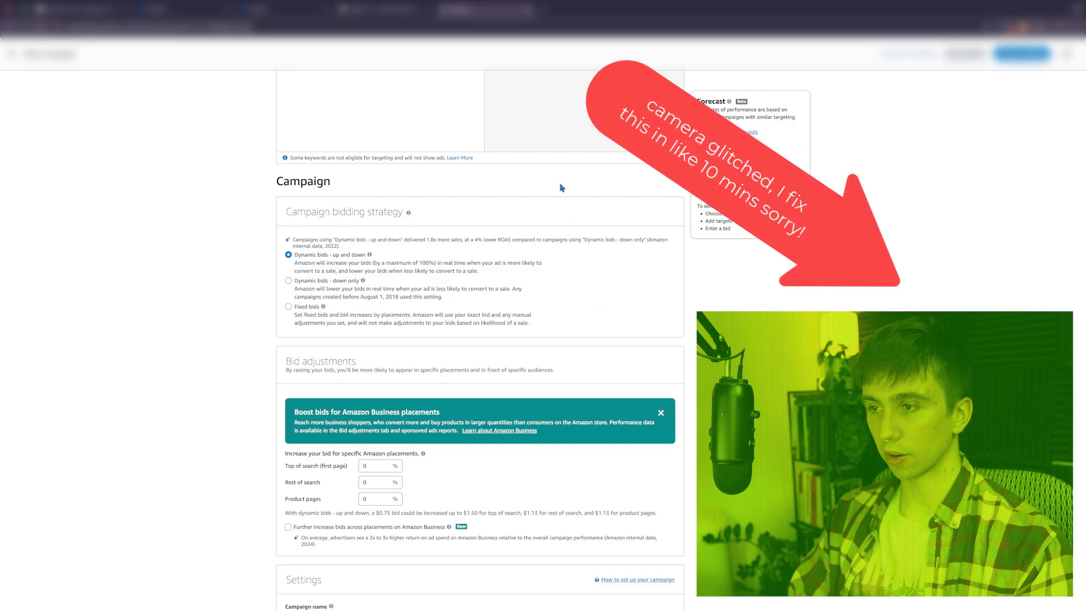
pyautogui.scroll(-1, 563, 198)
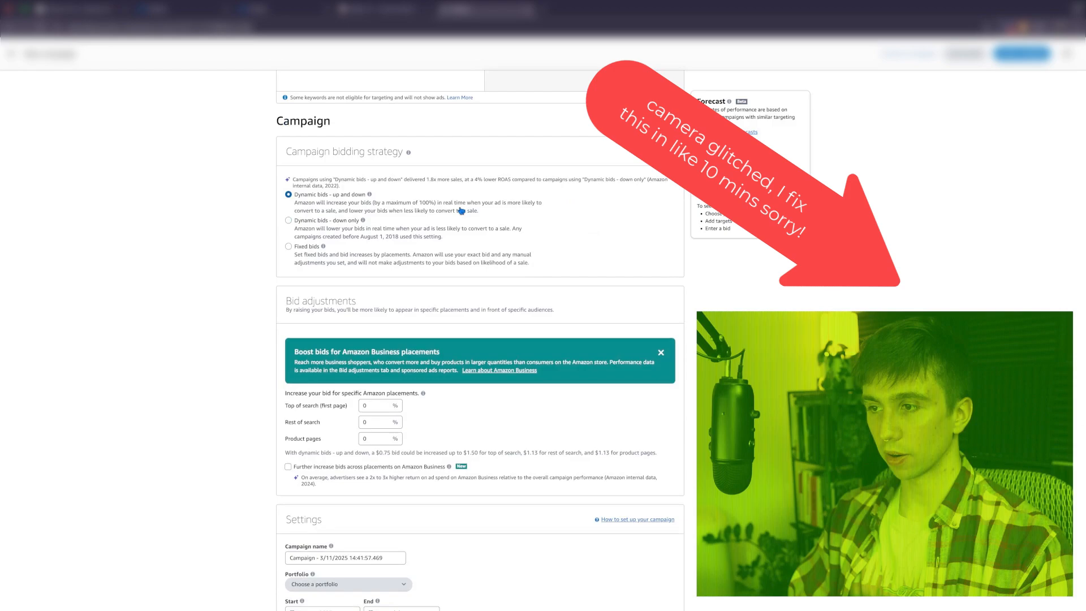
pyautogui.click(295, 222)
# Step: Name the campaign "SP - KW - +Heat +Gun - Broad Mod" and go back over the keyword sections
pyautogui.scroll(-3, 478, 258)
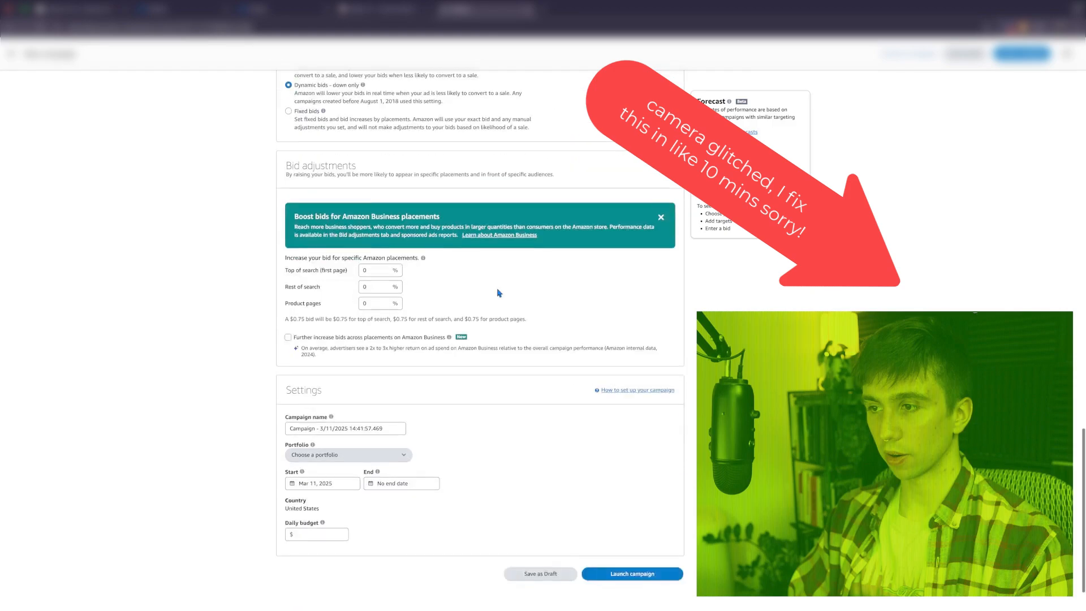
pyautogui.scroll(-1, 499, 293)
pyautogui.moveTo(391, 369); pyautogui.dragTo(270, 368)
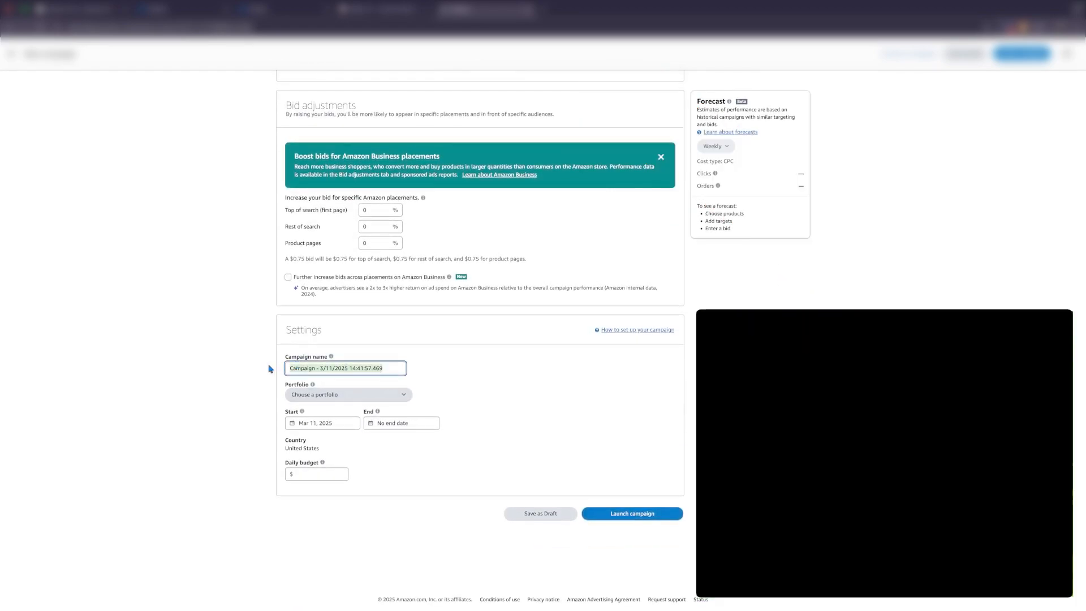
pyautogui.write('SP - KW -')
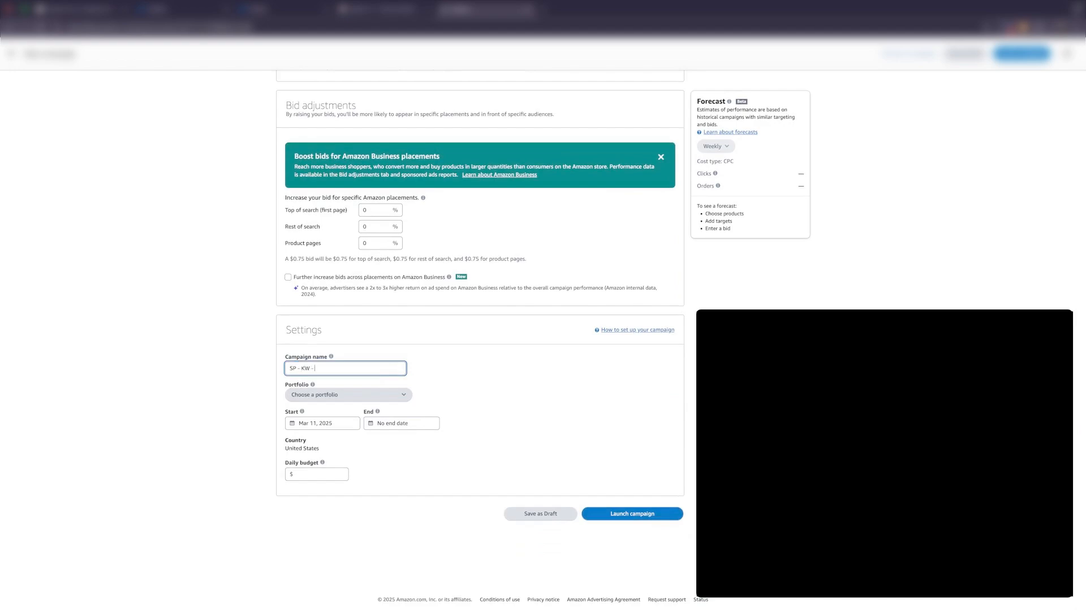
pyautogui.write(' H')
pyautogui.press('BackSpace')
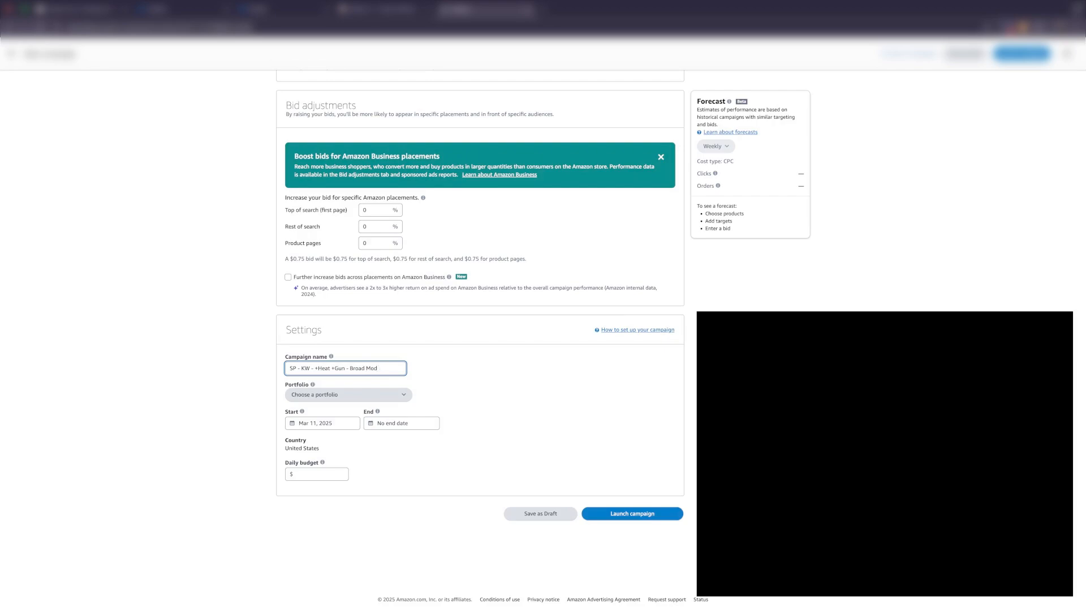
pyautogui.click(319, 369)
pyautogui.press('BackSpace')
pyautogui.press('BackSpace')
pyautogui.scroll(15, 365, 372)
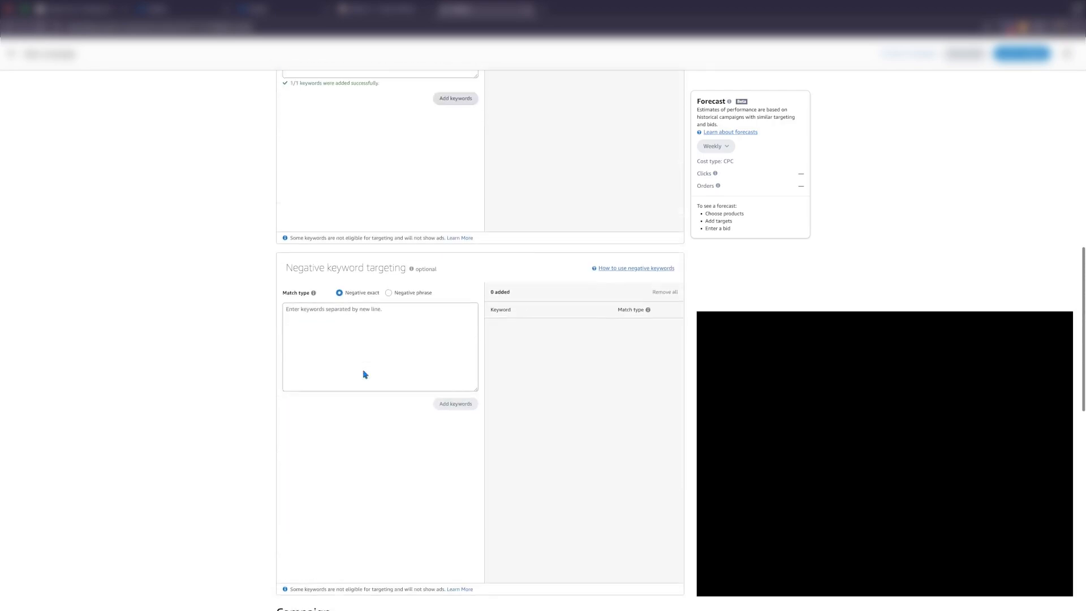
# Step: Compare the plain "heat gun" entry with the added "+heat +gun" keyword and review the negative keyword, bidding and settings sections
pyautogui.scroll(3, 365, 372)
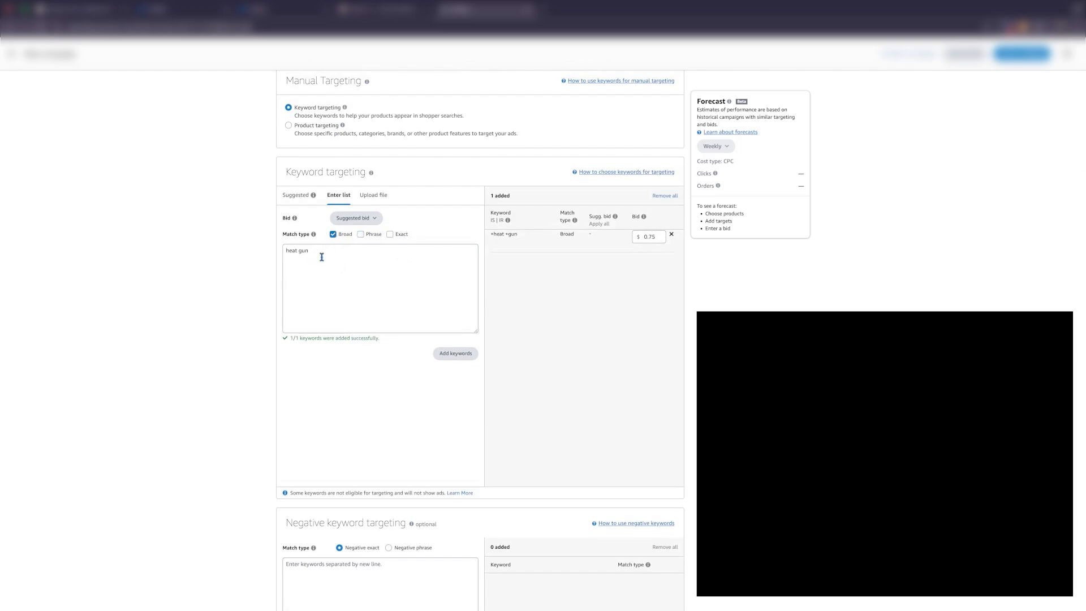
pyautogui.click(299, 253)
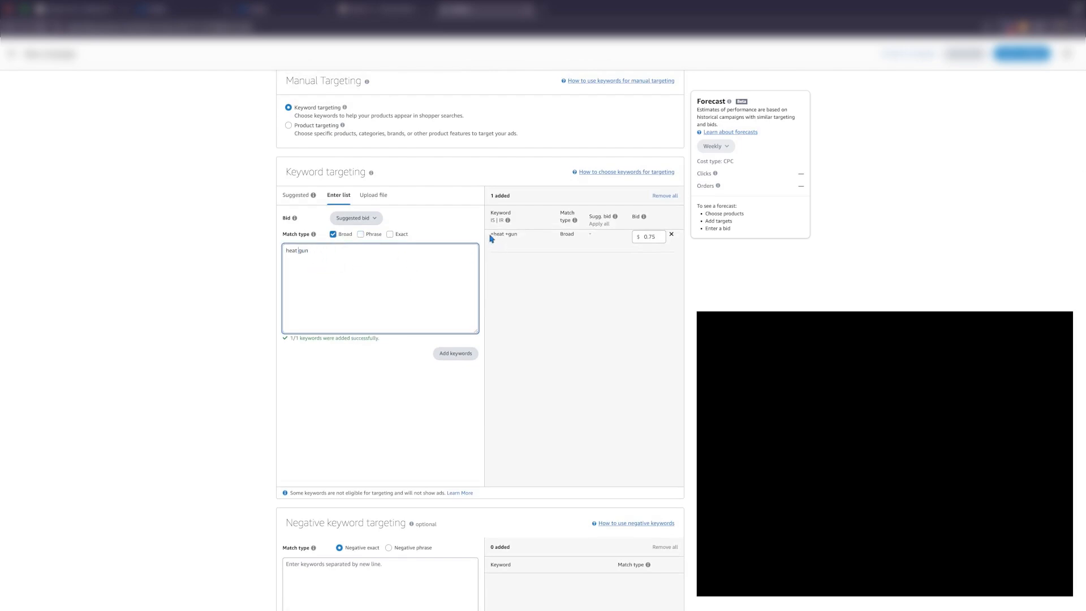
pyautogui.moveTo(490, 234); pyautogui.dragTo(506, 234)
pyautogui.click(521, 237)
pyautogui.scroll(-8, 521, 237)
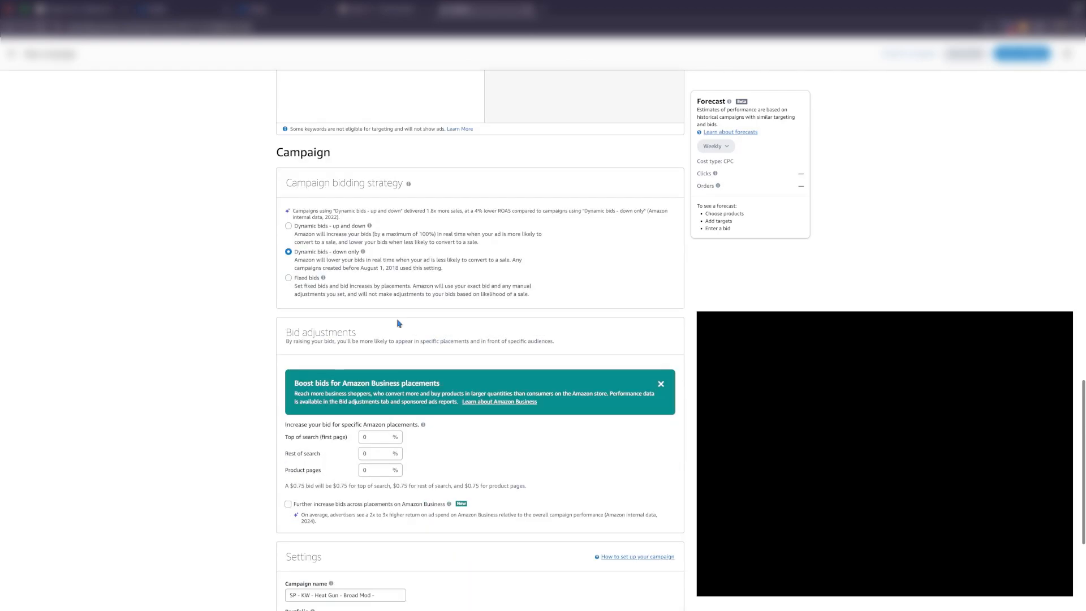
pyautogui.scroll(2, 367, 390)
pyautogui.scroll(-4, 366, 388)
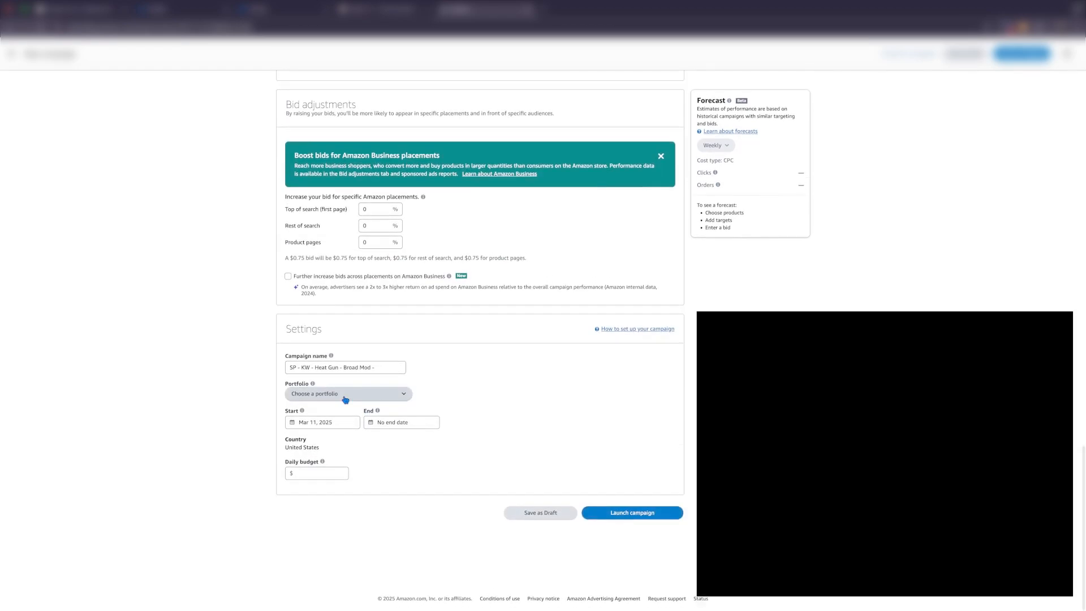
pyautogui.scroll(9, 345, 400)
pyautogui.scroll(4, 363, 341)
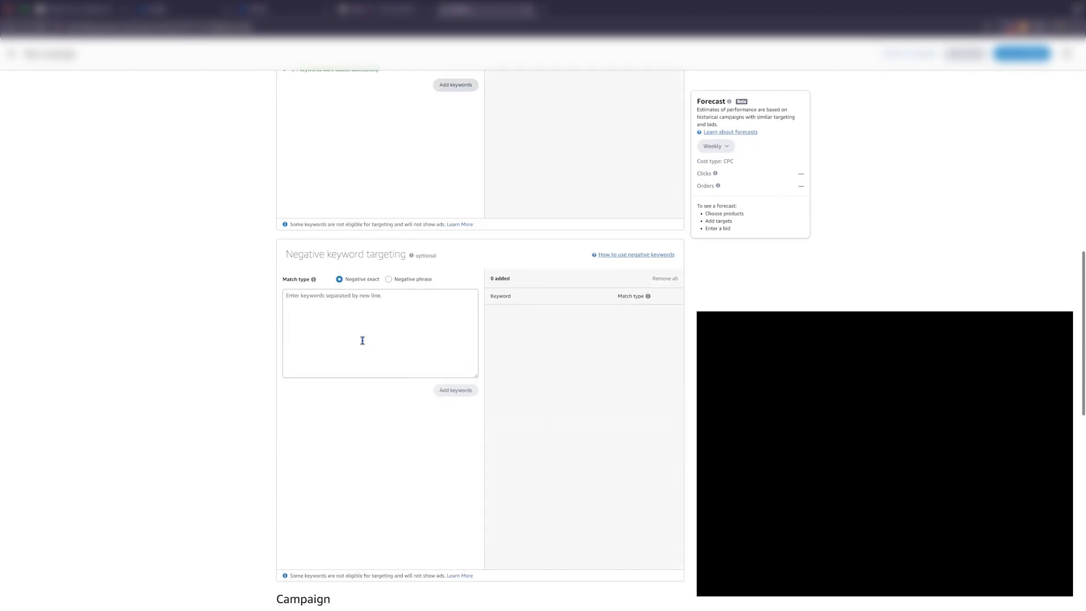
pyautogui.scroll(-2, 363, 345)
pyautogui.scroll(-10, 363, 347)
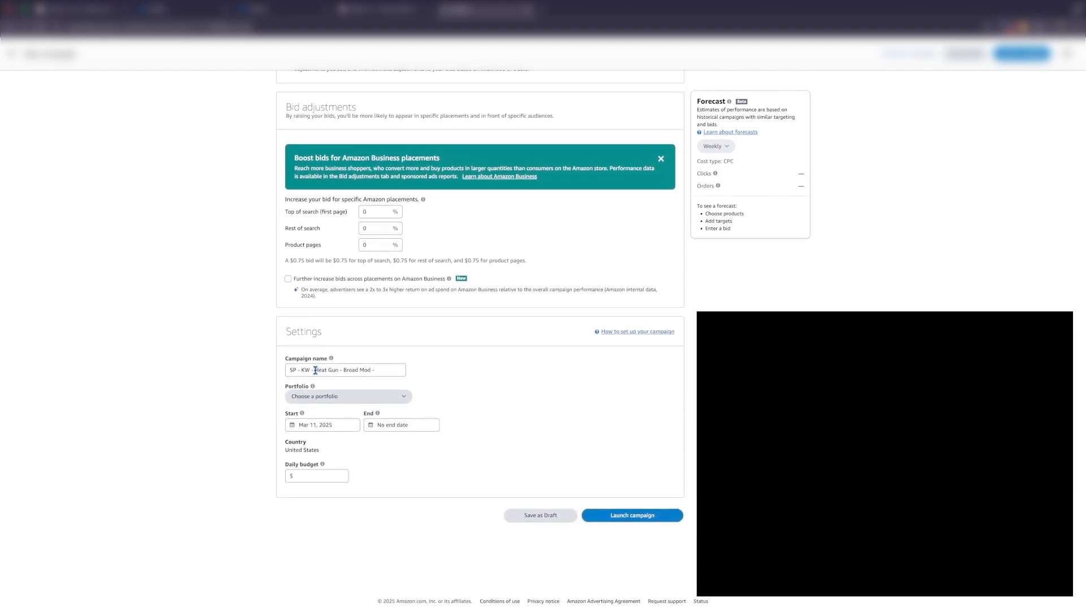
# Step: Complete the campaign name as "SP - KW - Heat Gun - Broad Mod - Down Only" and set the daily budget to $20.00
pyautogui.click(374, 371)
pyautogui.scroll(4, 407, 366)
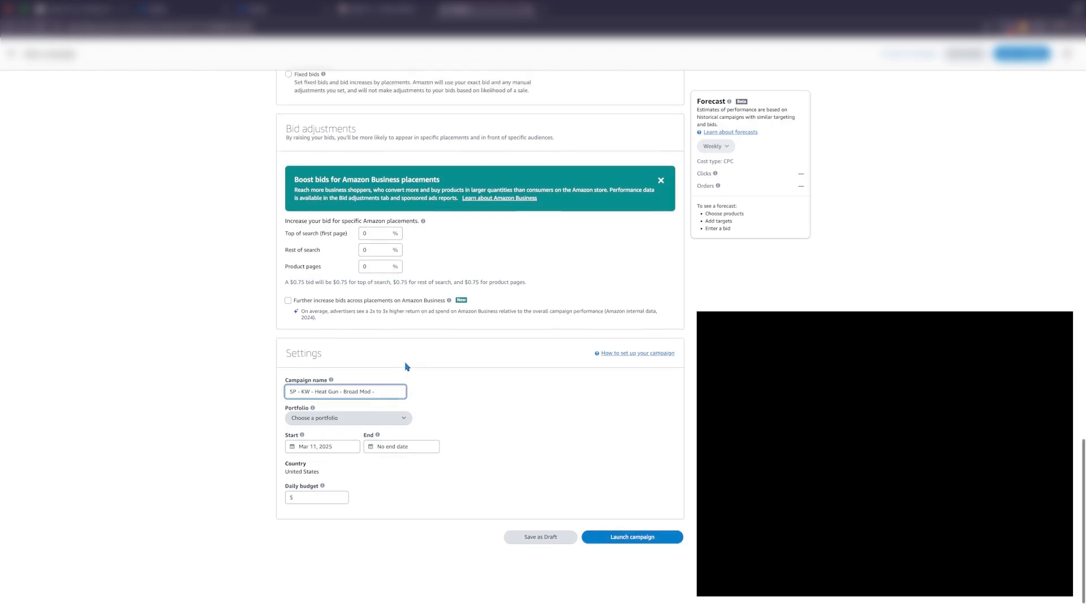
pyautogui.scroll(-4, 408, 367)
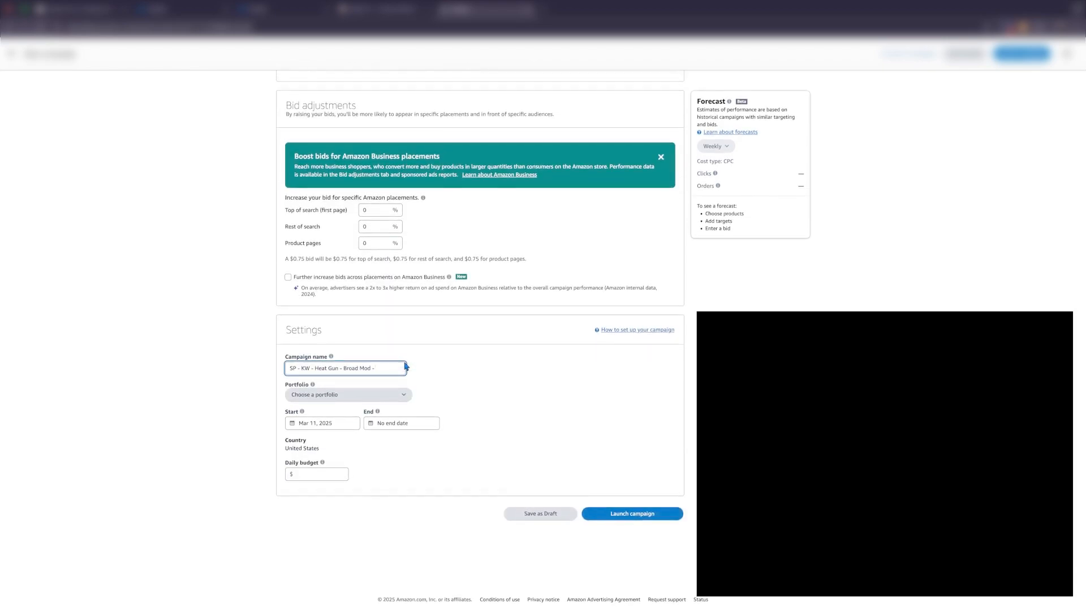
pyautogui.write('ly')
pyautogui.click(316, 475)
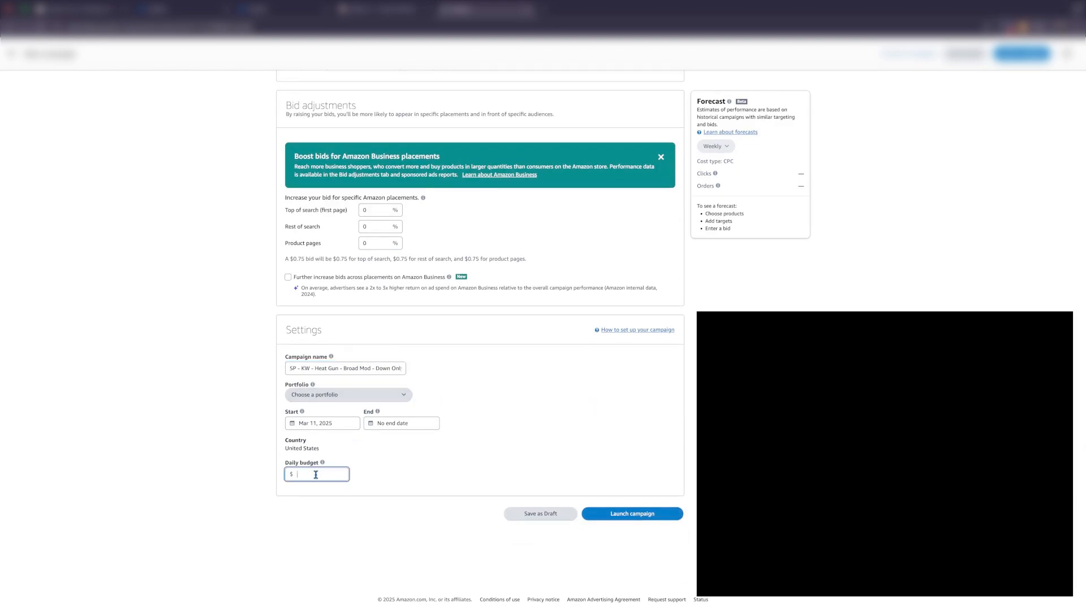
pyautogui.click(676, 439)
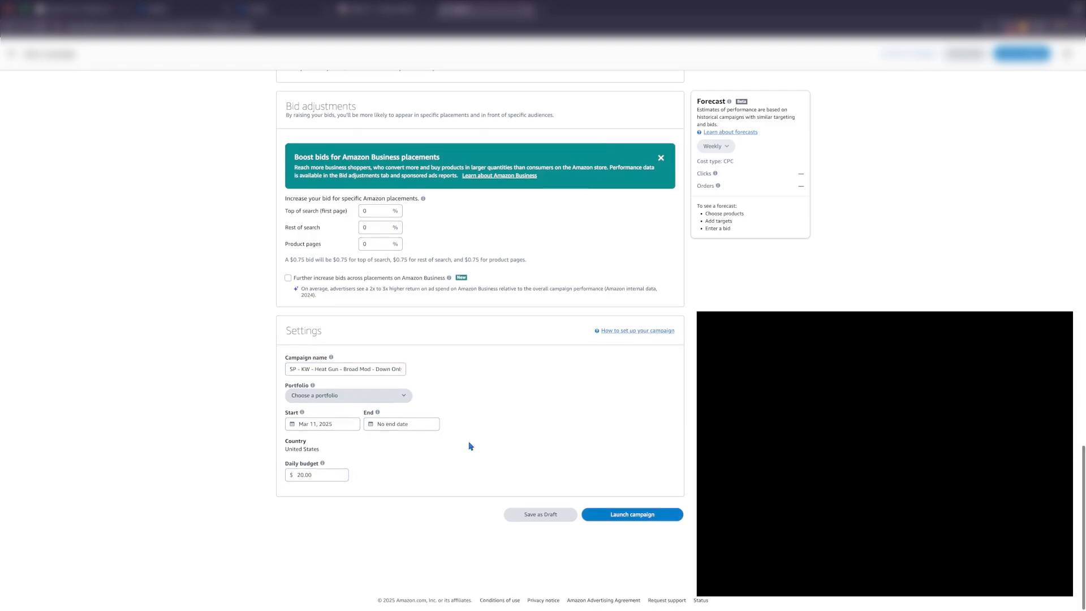
# Step: Switch the ad group's targeting strategy from manual to automatic targeting
pyautogui.scroll(15, 468, 444)
pyautogui.scroll(-1, 480, 448)
pyautogui.scroll(2, 480, 449)
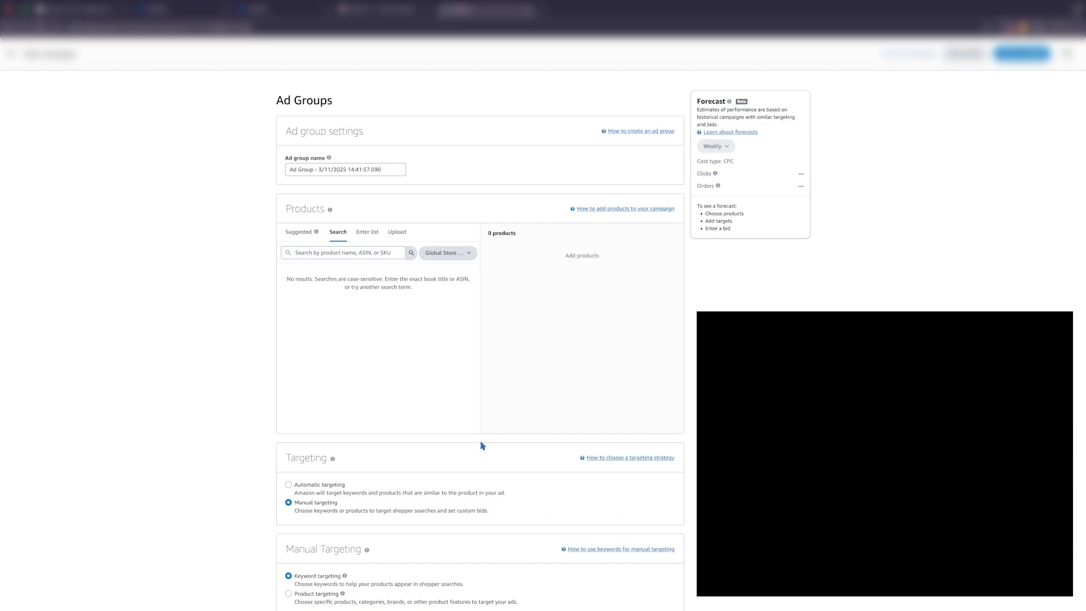
pyautogui.click(289, 485)
pyautogui.scroll(-2, 400, 380)
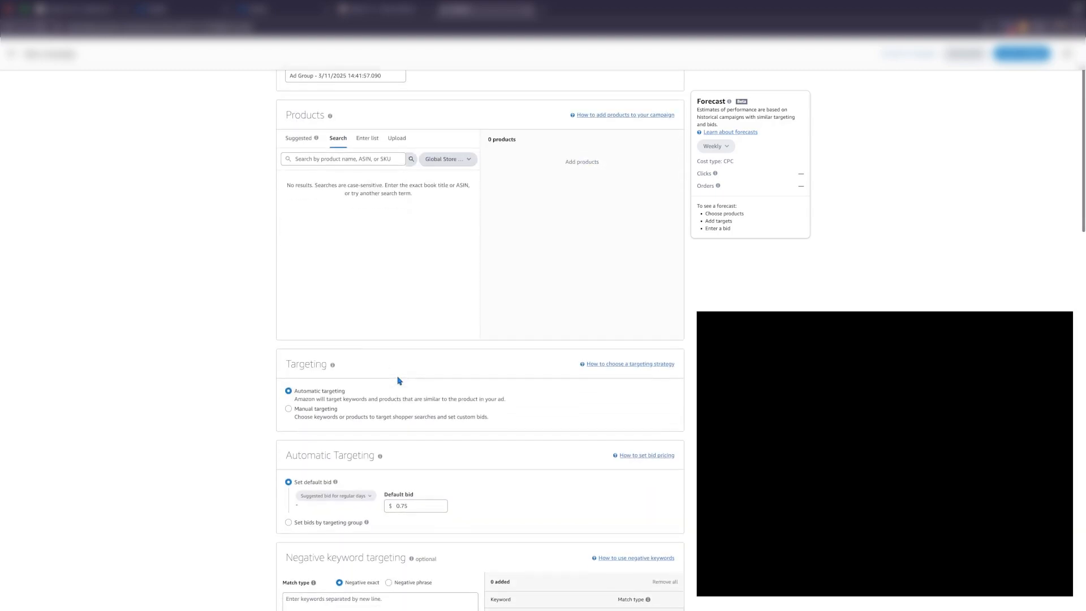
pyautogui.scroll(2, 403, 381)
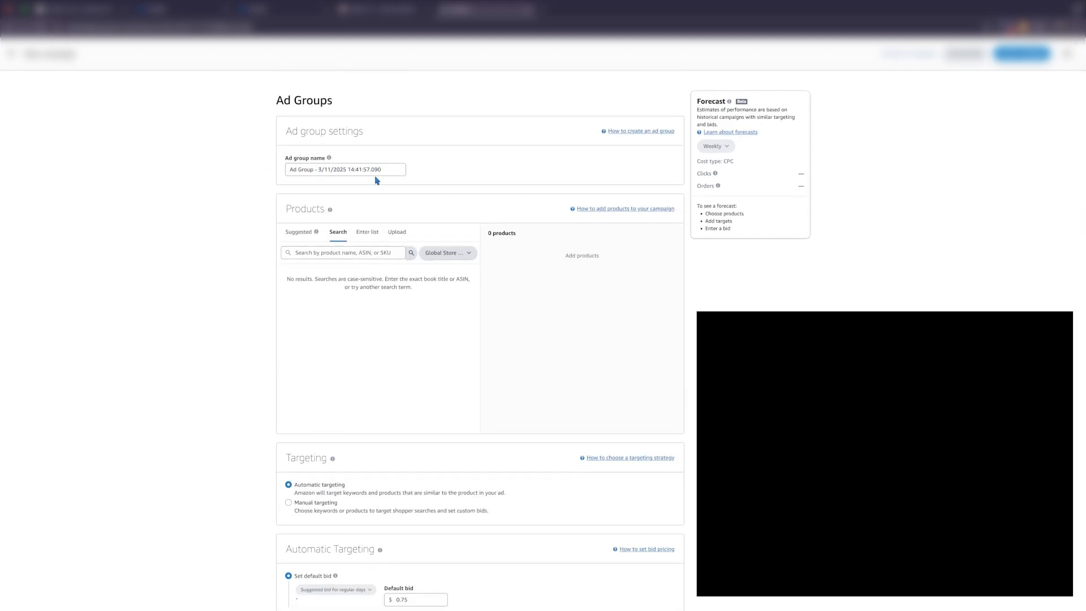
# Step: Set bids by targeting group and turn off loose match, substitutes and complements, leaving only close match on
pyautogui.scroll(-2, 410, 252)
pyautogui.scroll(-3, 406, 225)
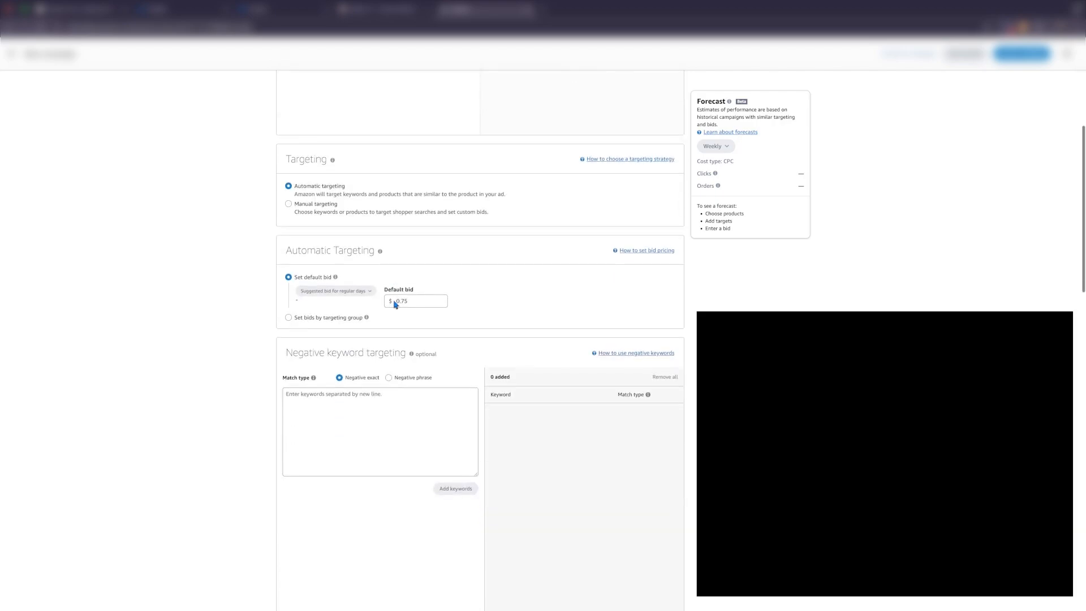
pyautogui.scroll(-1, 380, 283)
pyautogui.moveTo(369, 235)
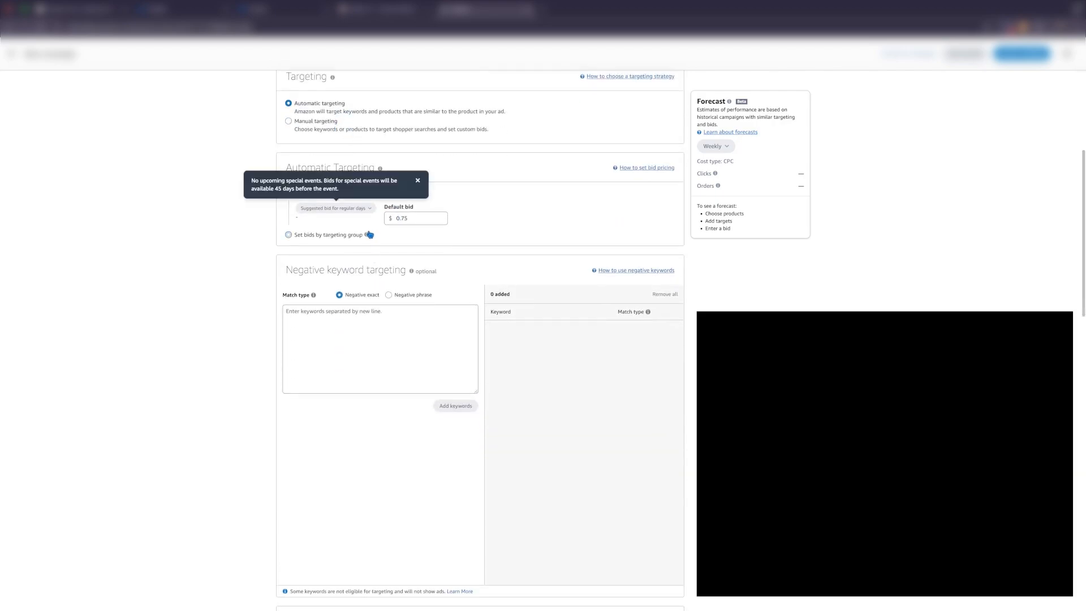
pyautogui.click(289, 235)
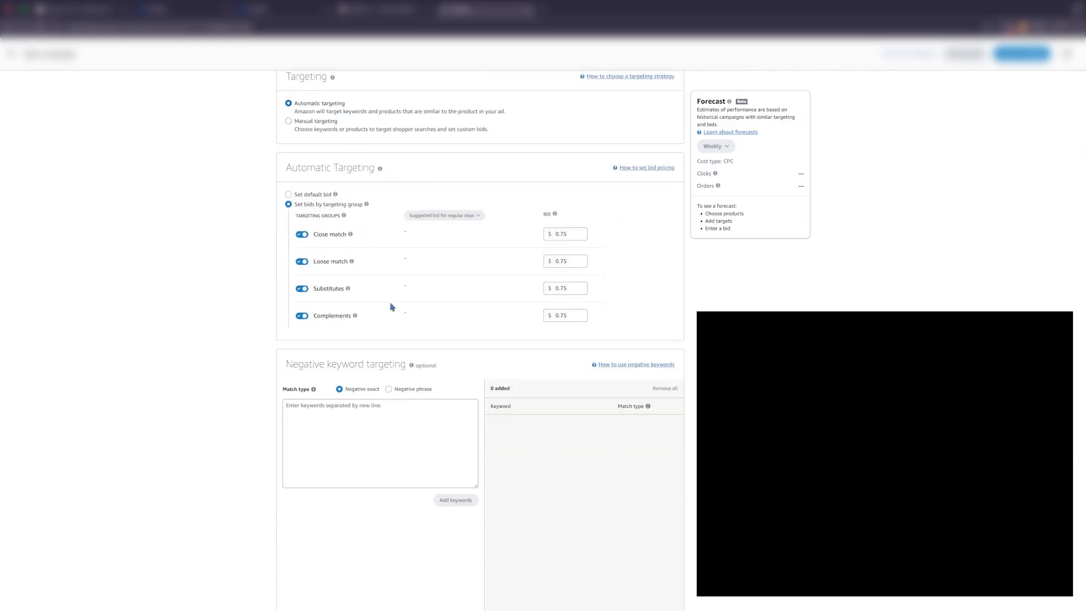
pyautogui.click(302, 261)
pyautogui.click(301, 289)
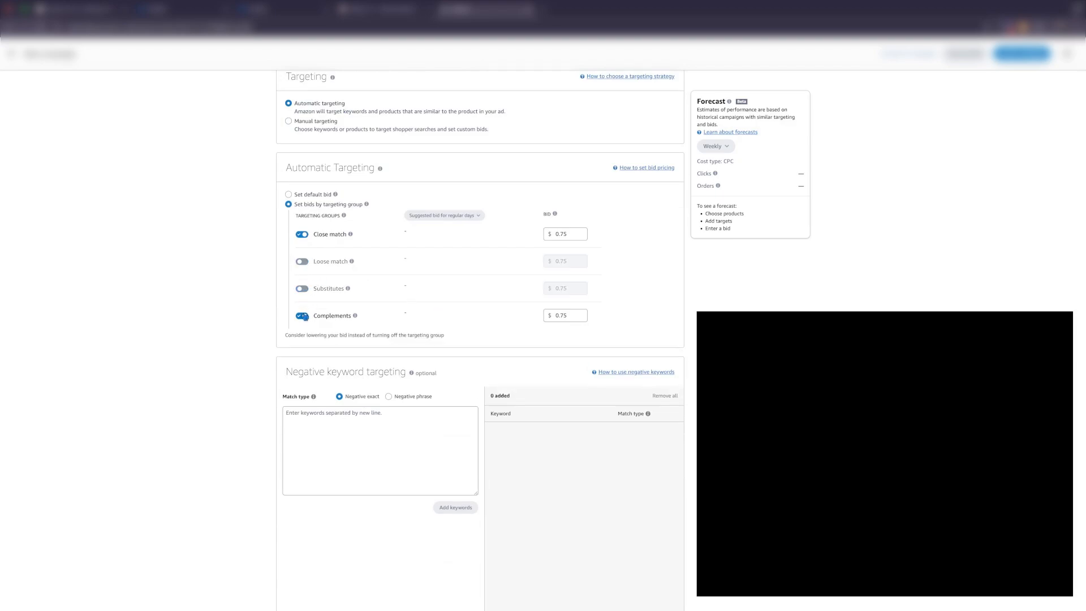
pyautogui.click(303, 316)
pyautogui.moveTo(313, 234); pyautogui.dragTo(347, 235)
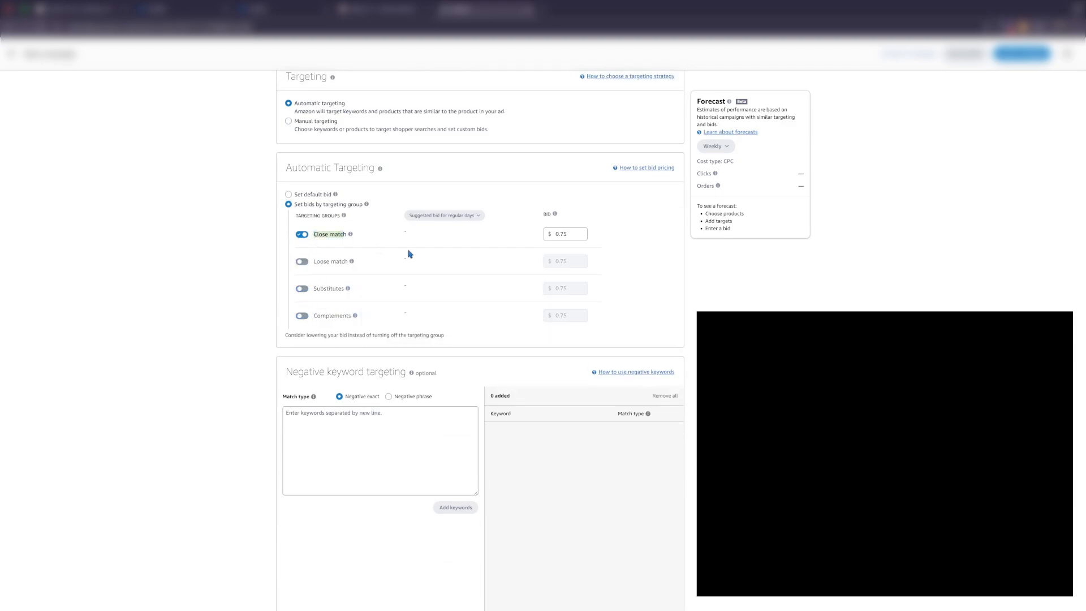
# Step: Rename the campaign "SP - Auto - Close Match - Down Only"
pyautogui.scroll(-7, 402, 295)
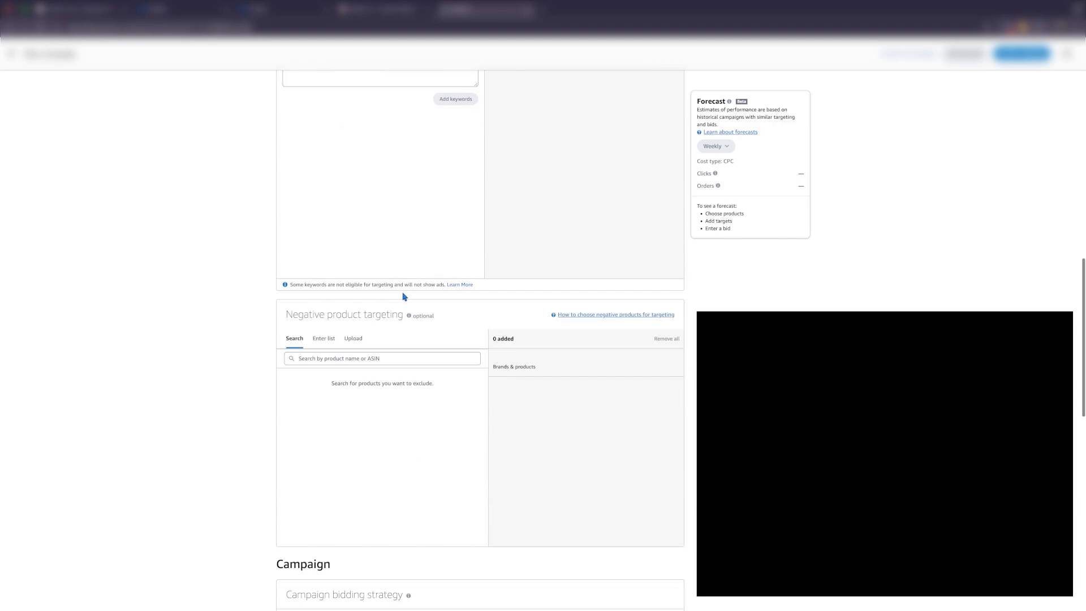
pyautogui.scroll(-2, 388, 291)
pyautogui.scroll(-3, 347, 240)
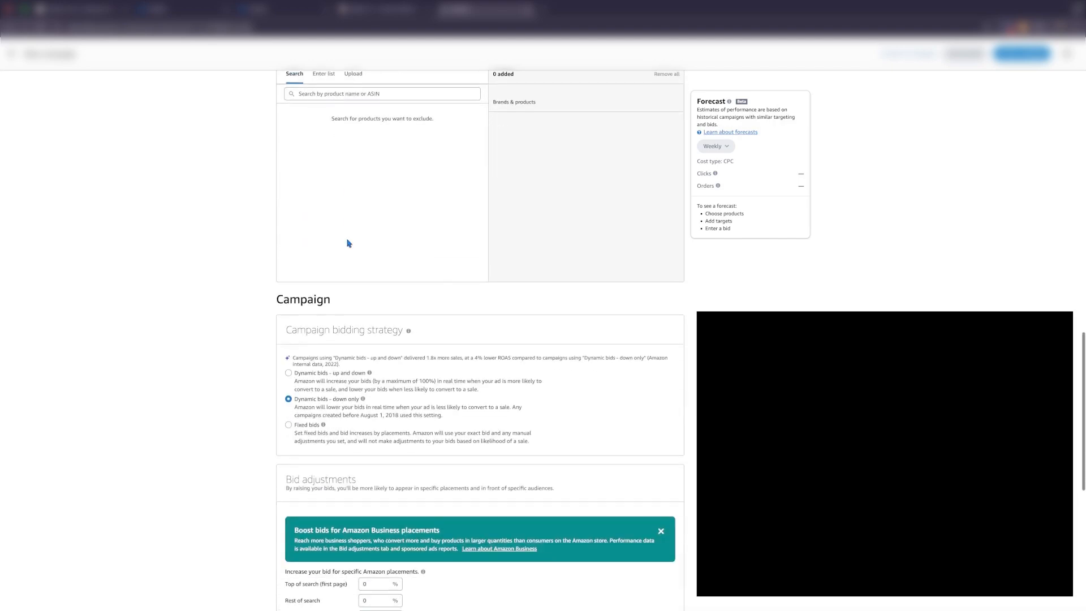
pyautogui.scroll(-6, 349, 243)
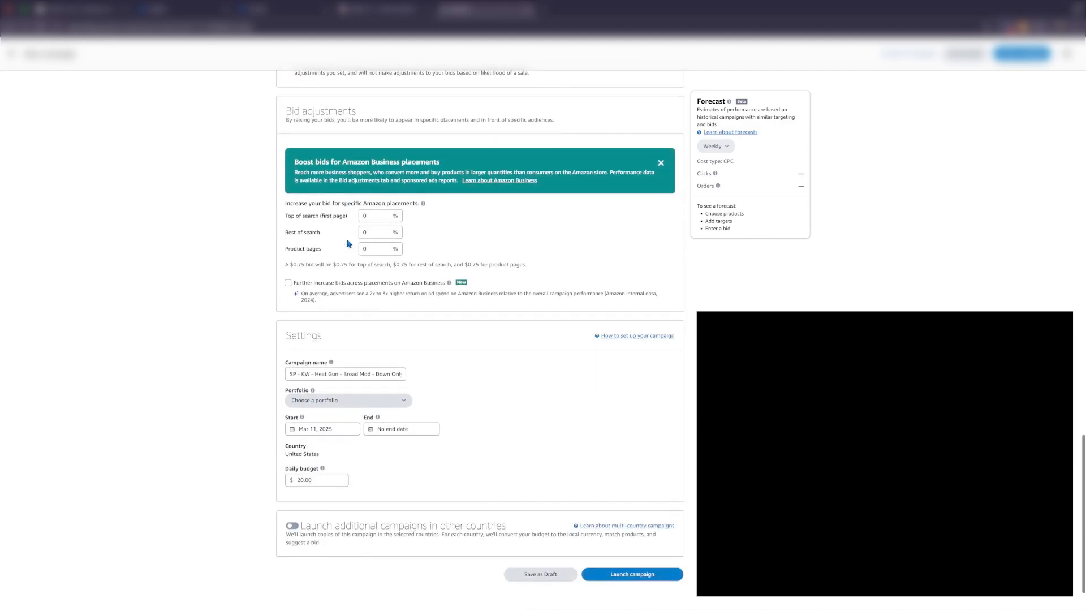
pyautogui.scroll(-1, 373, 266)
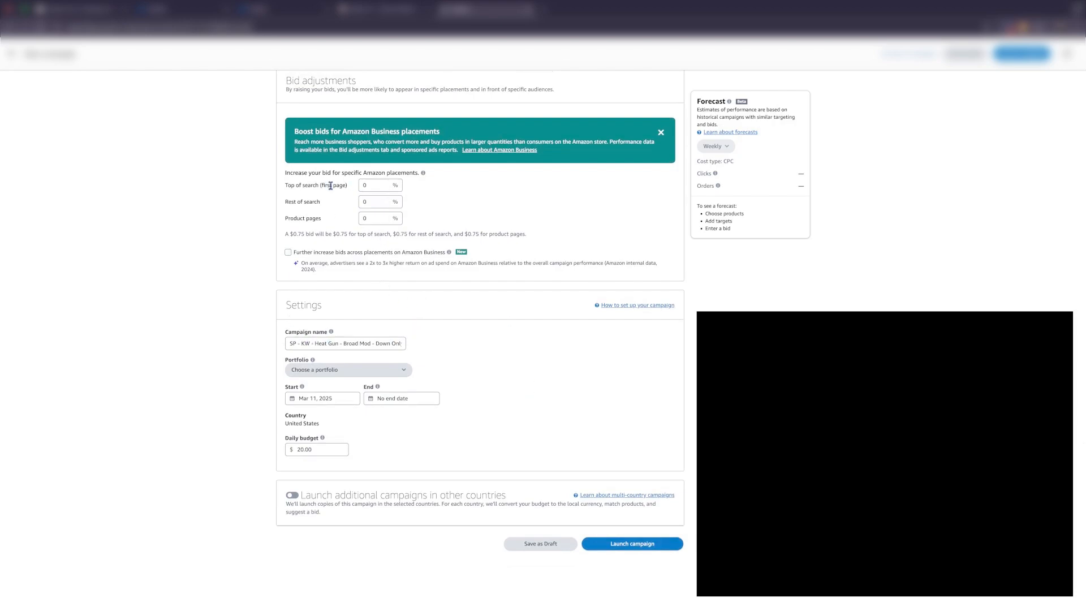
pyautogui.scroll(-1, 514, 405)
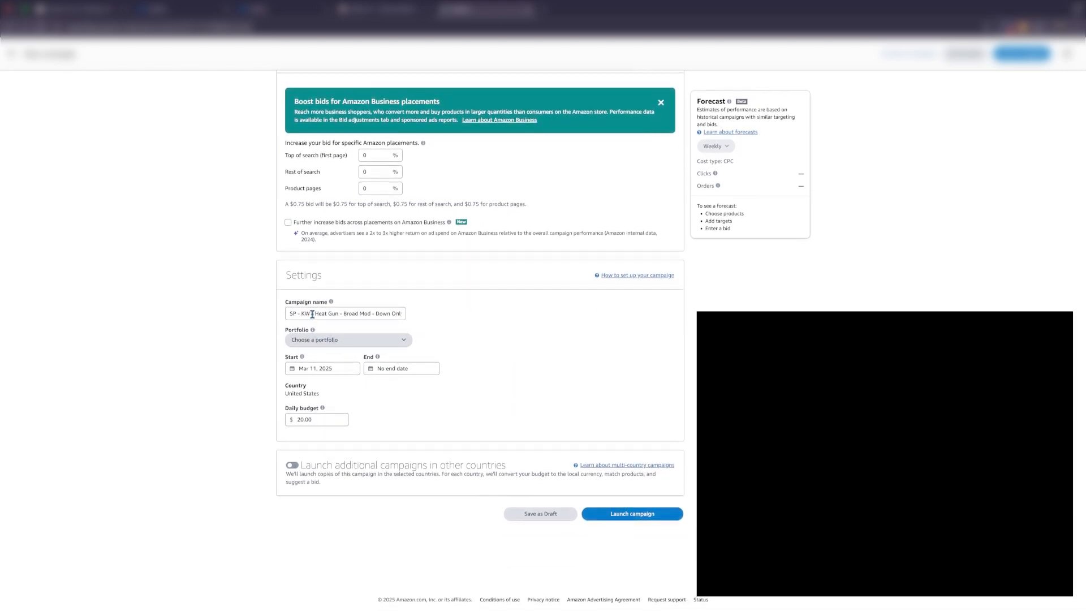
pyautogui.doubleClick(293, 313)
pyautogui.write('Auto')
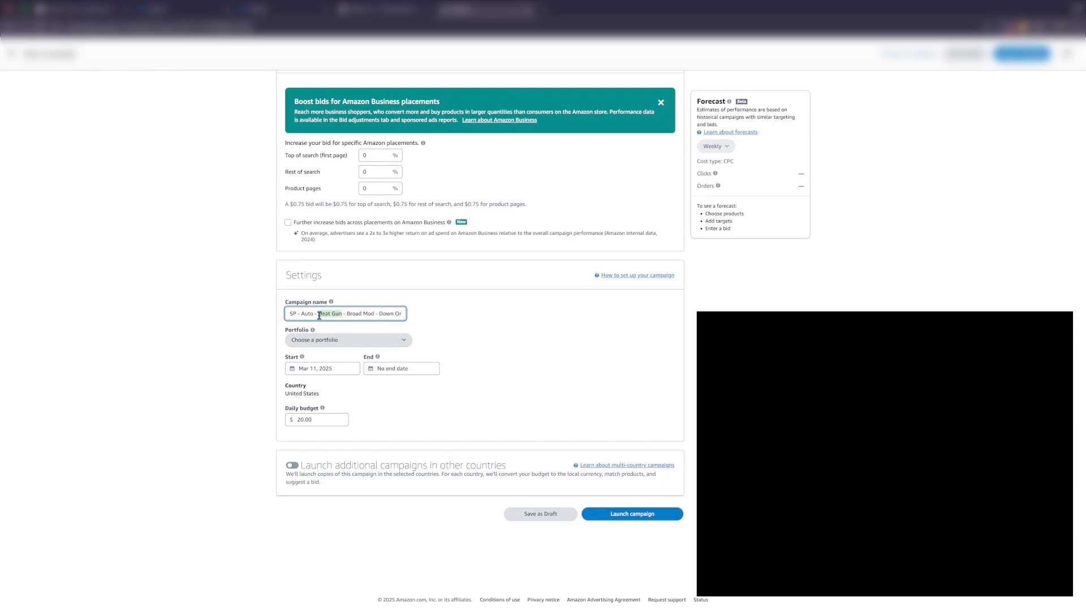
pyautogui.press('BackSpace')
pyautogui.press('Delete')
pyautogui.press('BackSpace')
pyautogui.press('BackSpace')
pyautogui.press('BackSpace')
pyautogui.press('BackSpace')
pyautogui.press('BackSpace')
pyautogui.press('BackSpace')
pyautogui.press('BackSpace')
pyautogui.press('BackSpace')
pyautogui.write('Close Match')
pyautogui.click(407, 318)
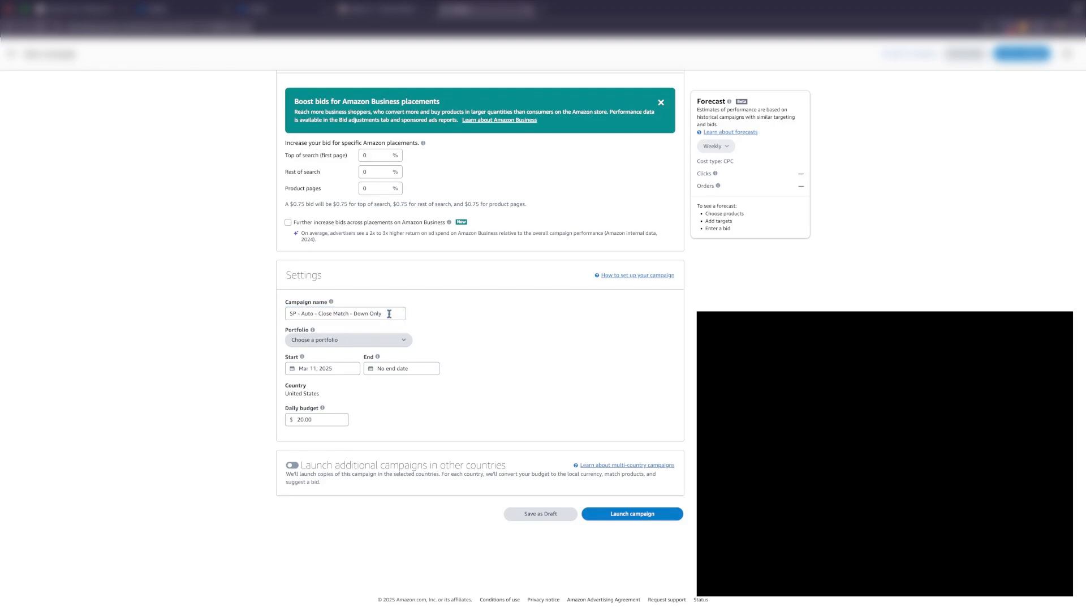
pyautogui.click(389, 314)
# Step: Turn off close match, turn on loose match instead, and select the match type word in the campaign name
pyautogui.scroll(1, 482, 445)
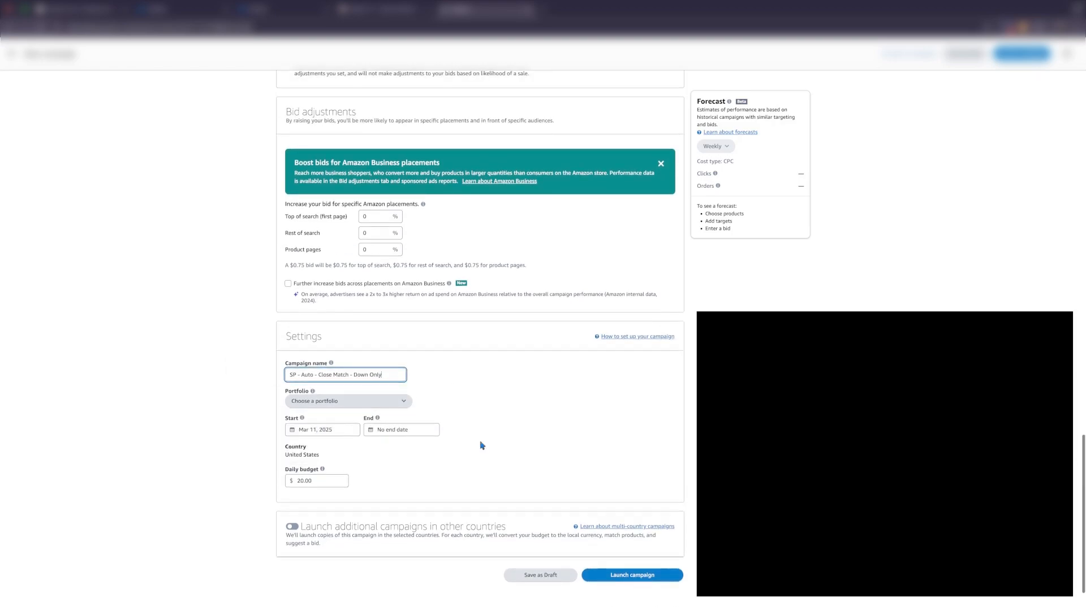
pyautogui.scroll(10, 579, 472)
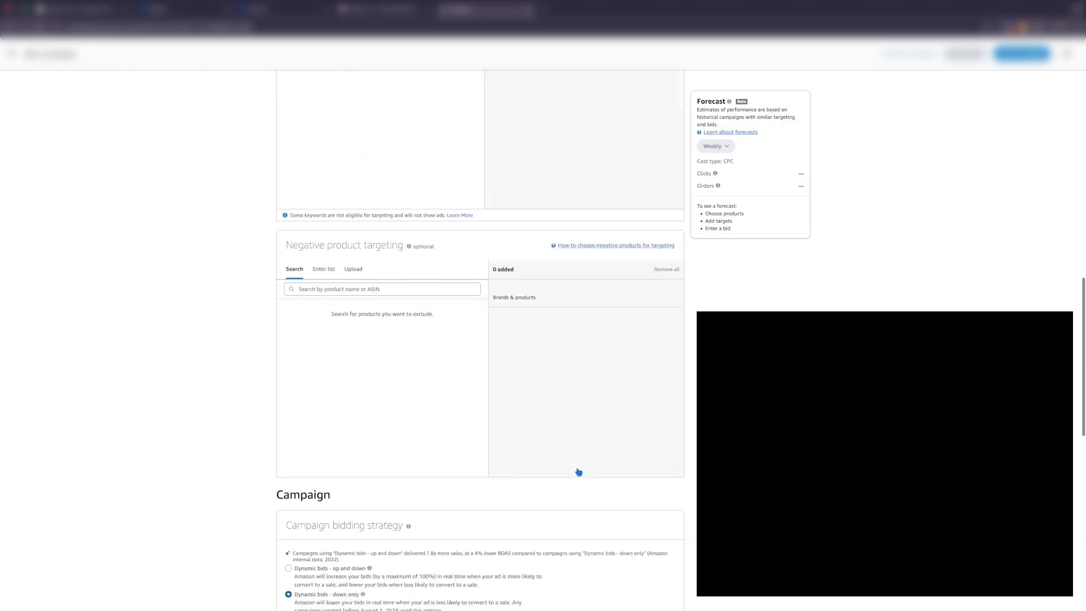
pyautogui.scroll(10, 579, 472)
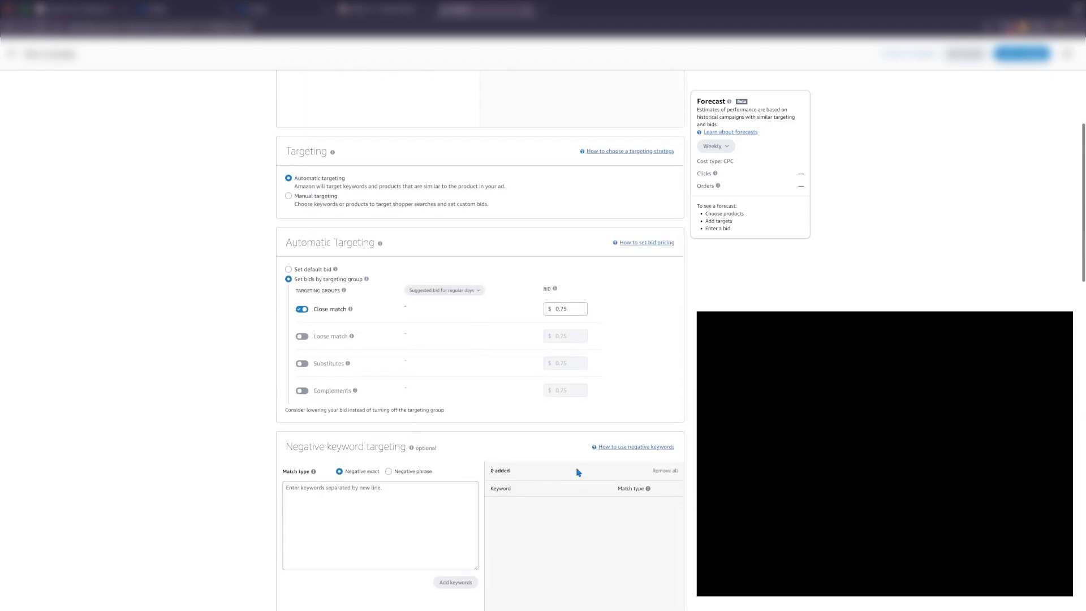
pyautogui.click(304, 310)
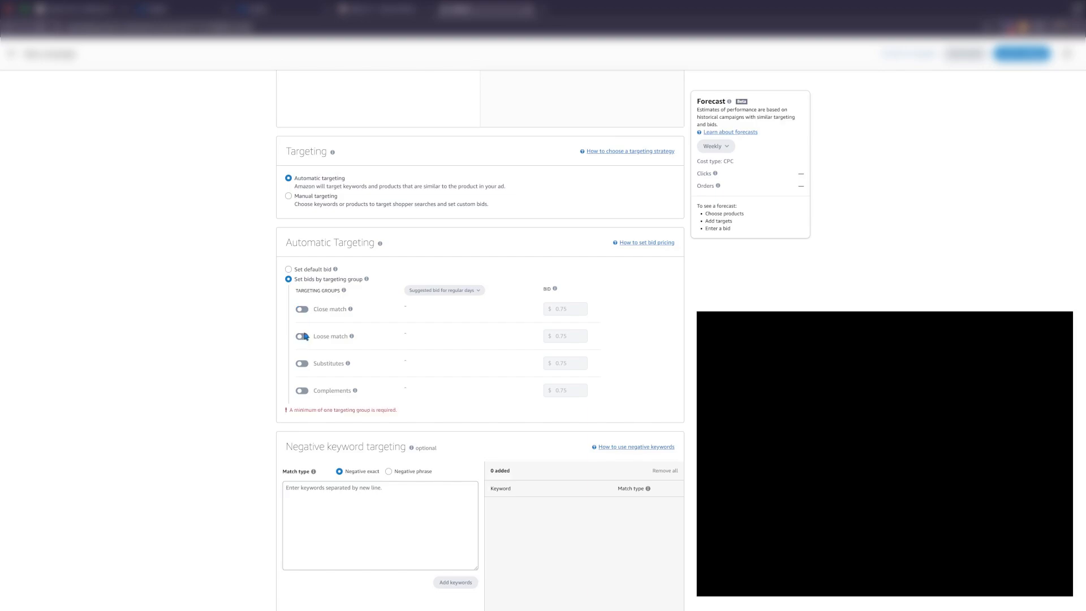
pyautogui.click(305, 338)
pyautogui.scroll(-10, 502, 381)
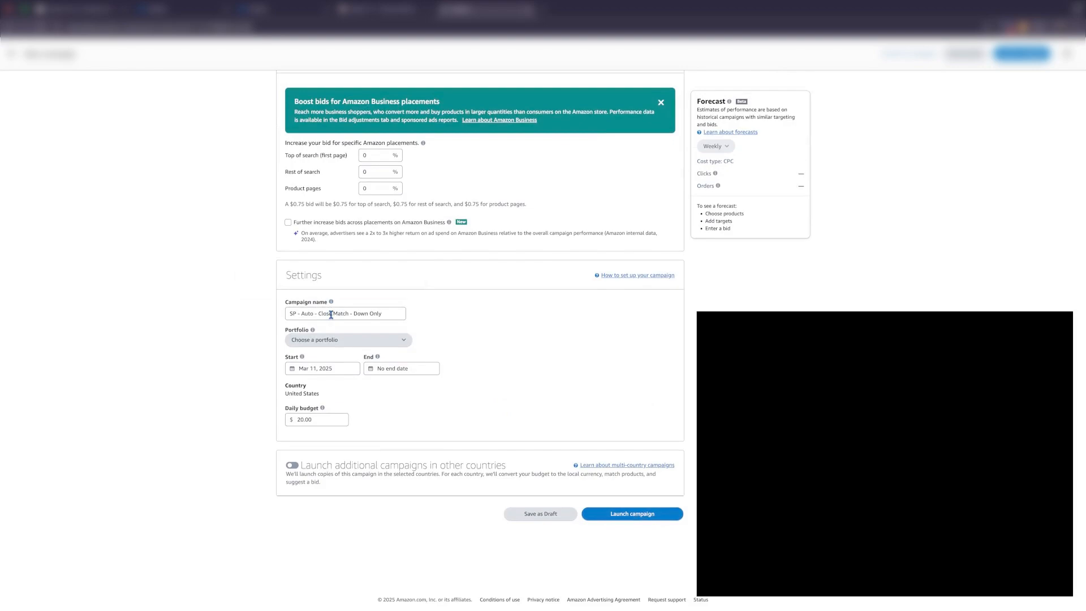
pyautogui.moveTo(332, 314); pyautogui.dragTo(319, 315)
# Step: Turn the close match targeting group back on and turn loose match off
pyautogui.scroll(15, 371, 332)
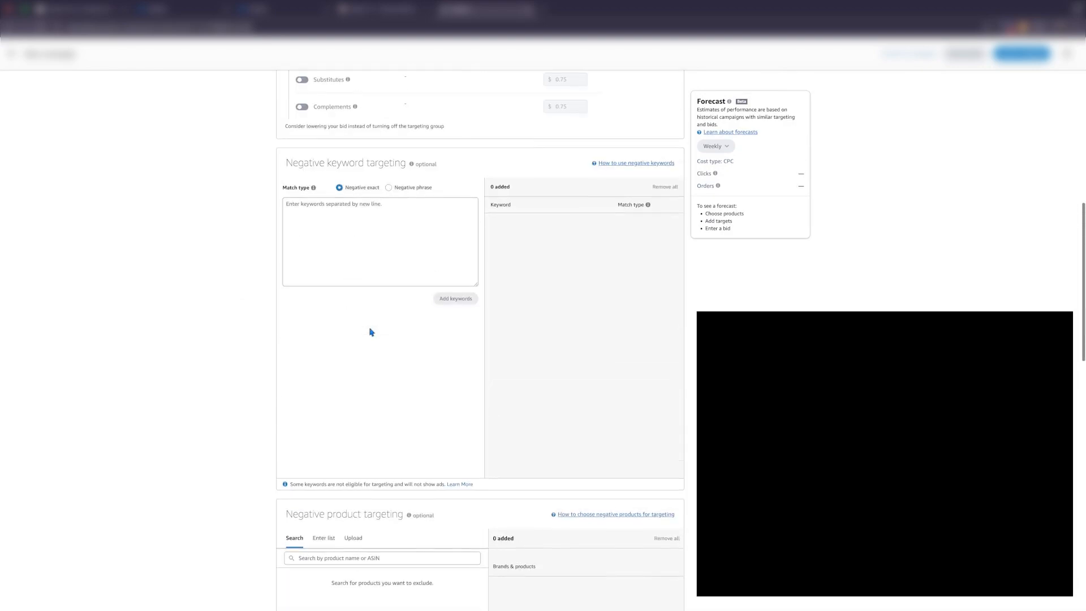
pyautogui.scroll(5, 371, 332)
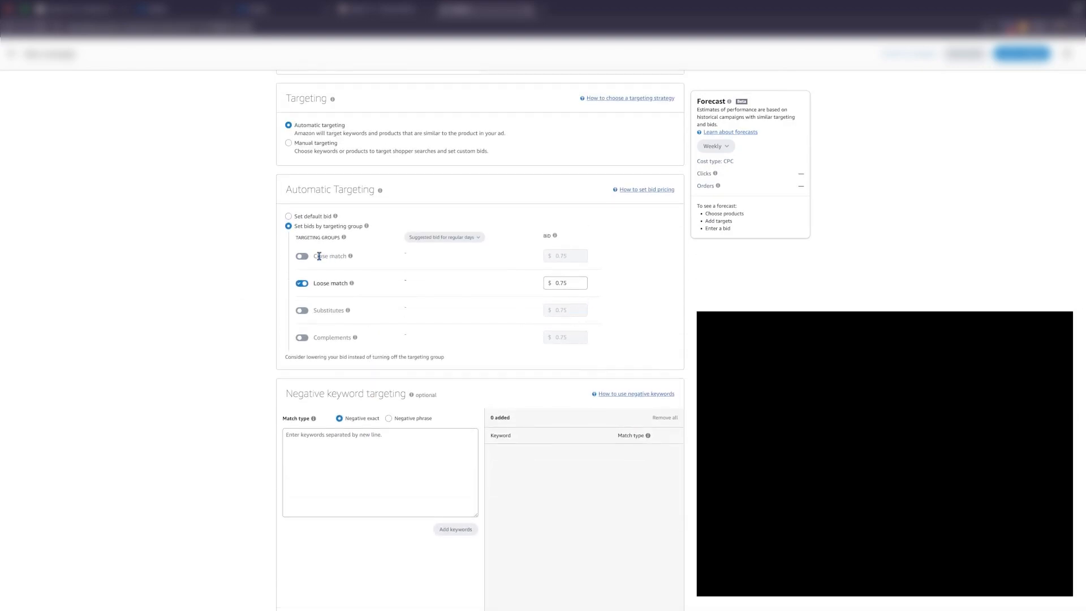
pyautogui.click(302, 256)
pyautogui.click(302, 282)
pyautogui.scroll(-10, 471, 392)
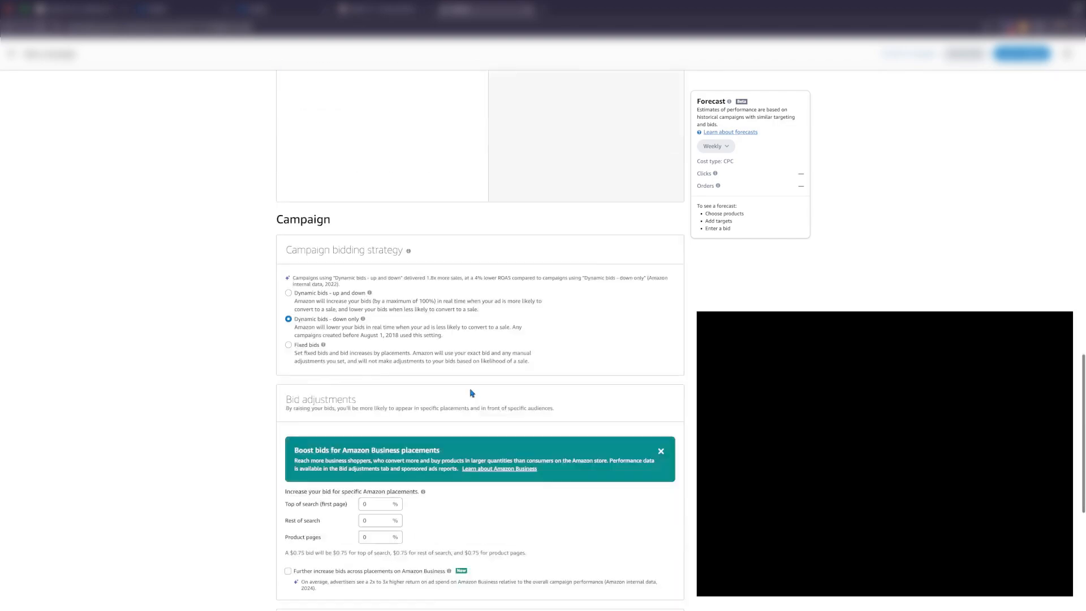
pyautogui.scroll(-5, 452, 379)
pyautogui.scroll(15, 518, 381)
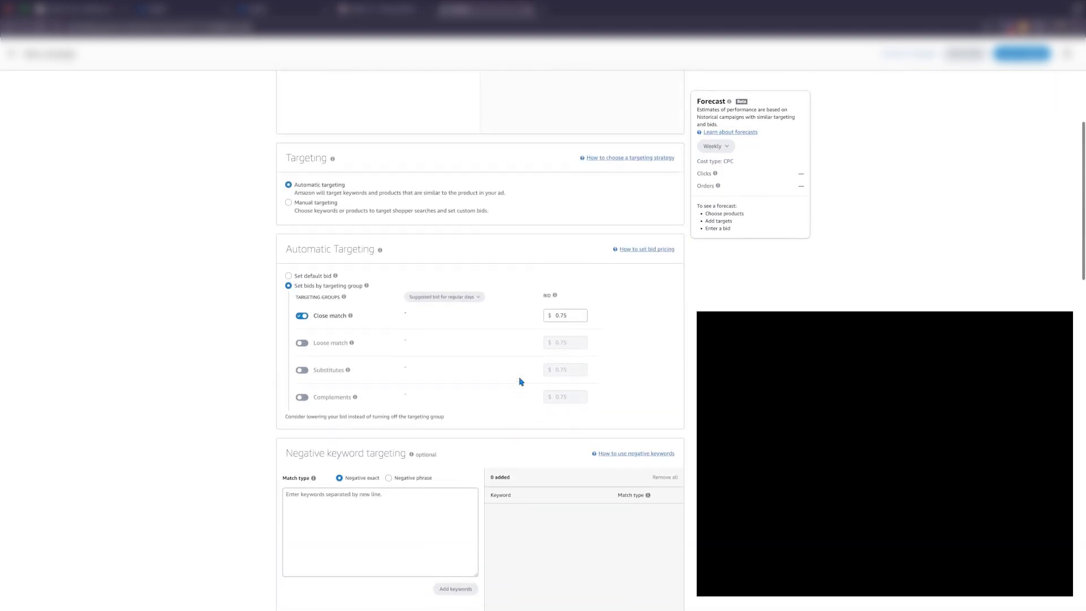
pyautogui.scroll(-15, 412, 456)
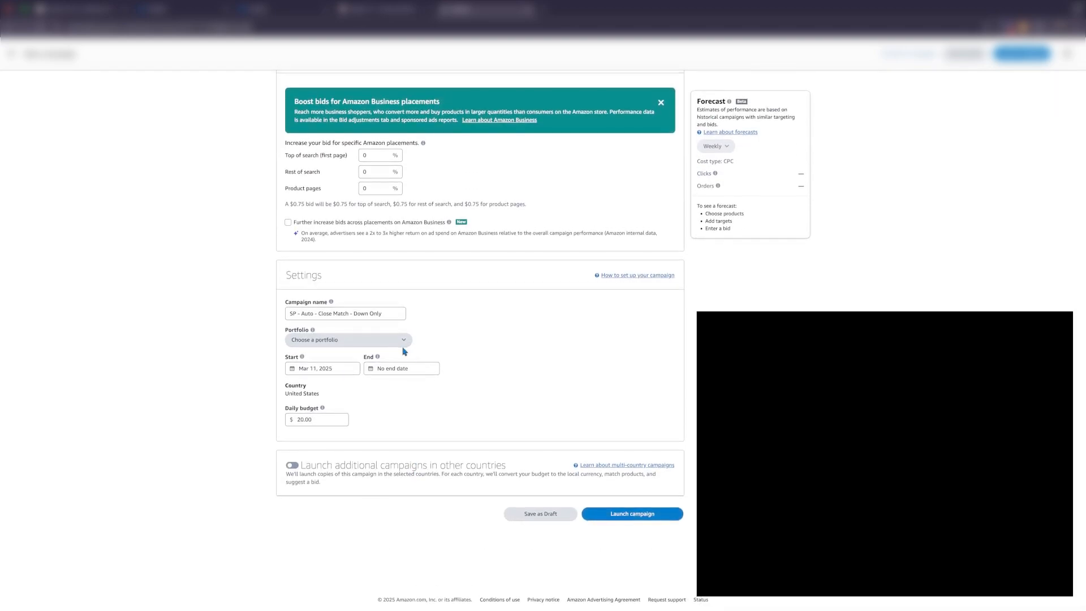
# Step: Rename the campaign "SP - Auto - Low Bid - Close Match - Down Only"
pyautogui.click(397, 316)
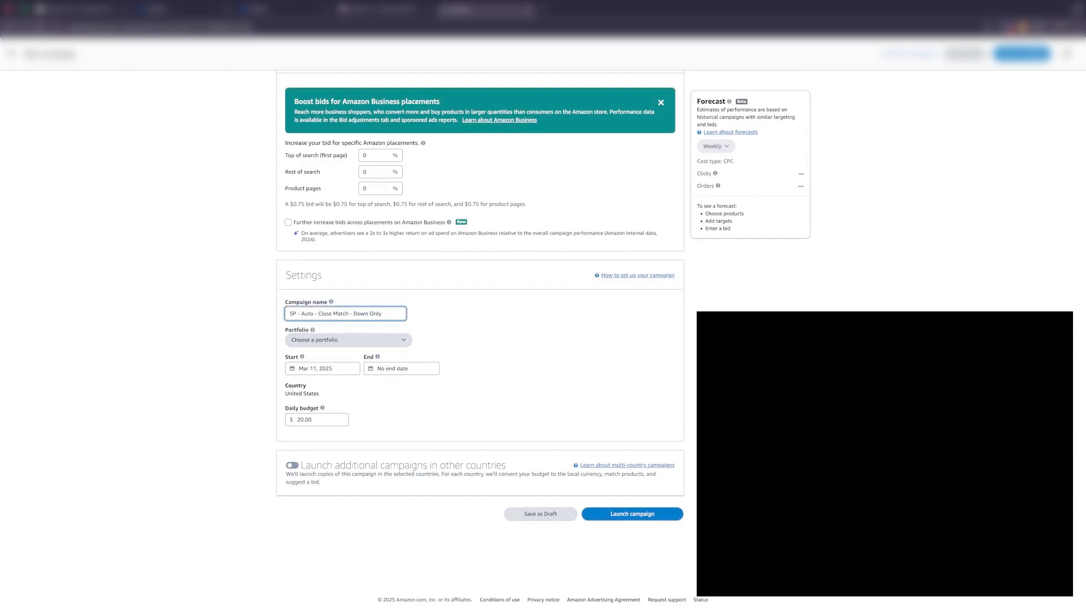
pyautogui.click(313, 314)
pyautogui.write('Pro')
pyautogui.press('BackSpace')
pyautogui.press('BackSpace')
pyautogui.press('BackSpace')
pyautogui.write('- Low Bid')
pyautogui.click(518, 330)
# Step: Set the close match targeting group's bid to $0.30
pyautogui.scroll(10, 529, 316)
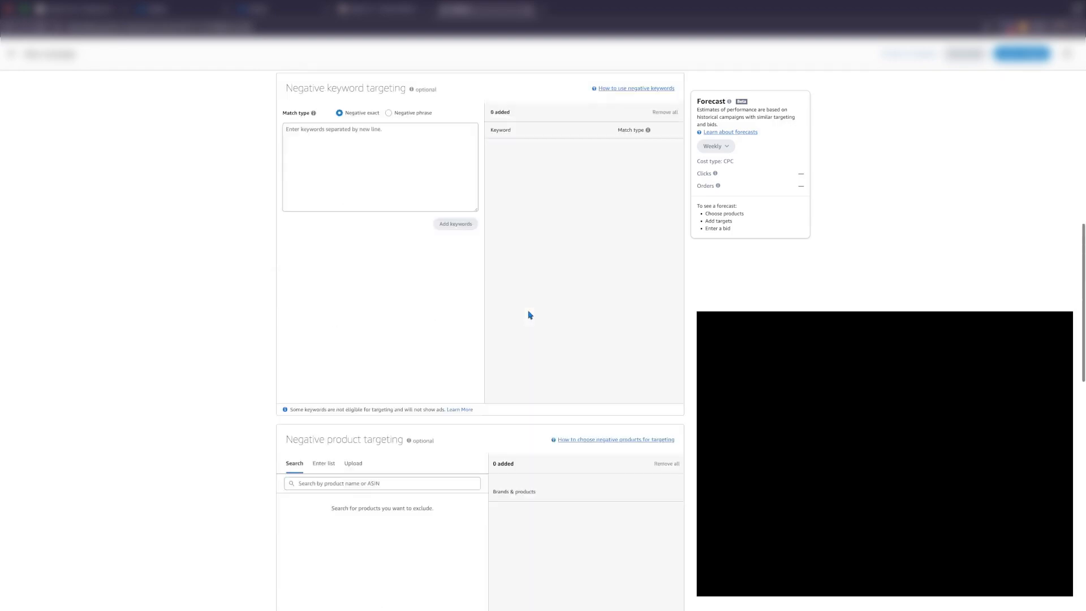
pyautogui.scroll(2, 531, 316)
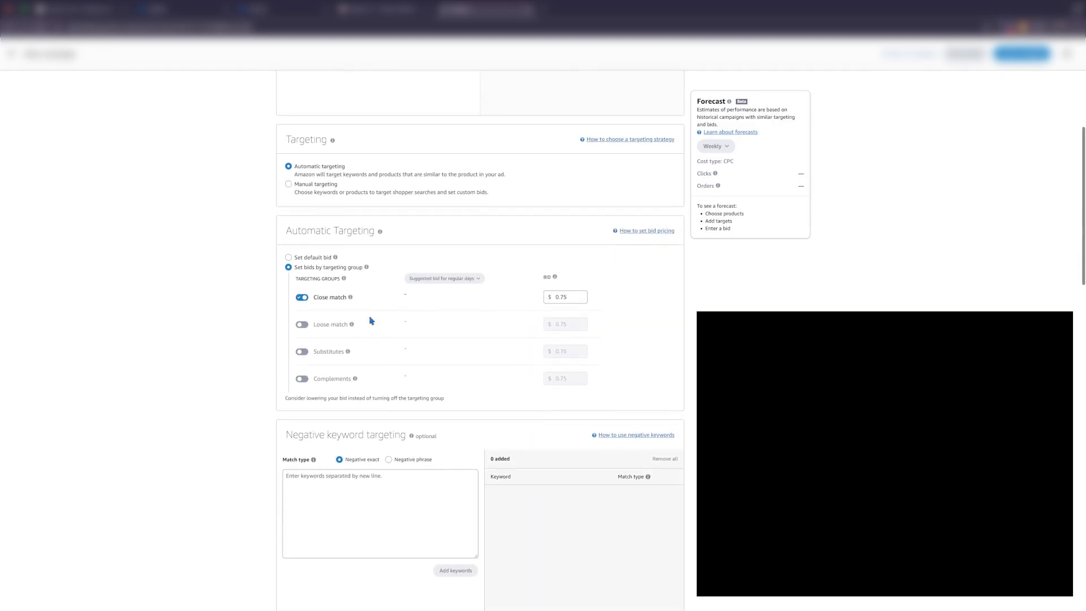
pyautogui.doubleClick(560, 297)
pyautogui.click(564, 297)
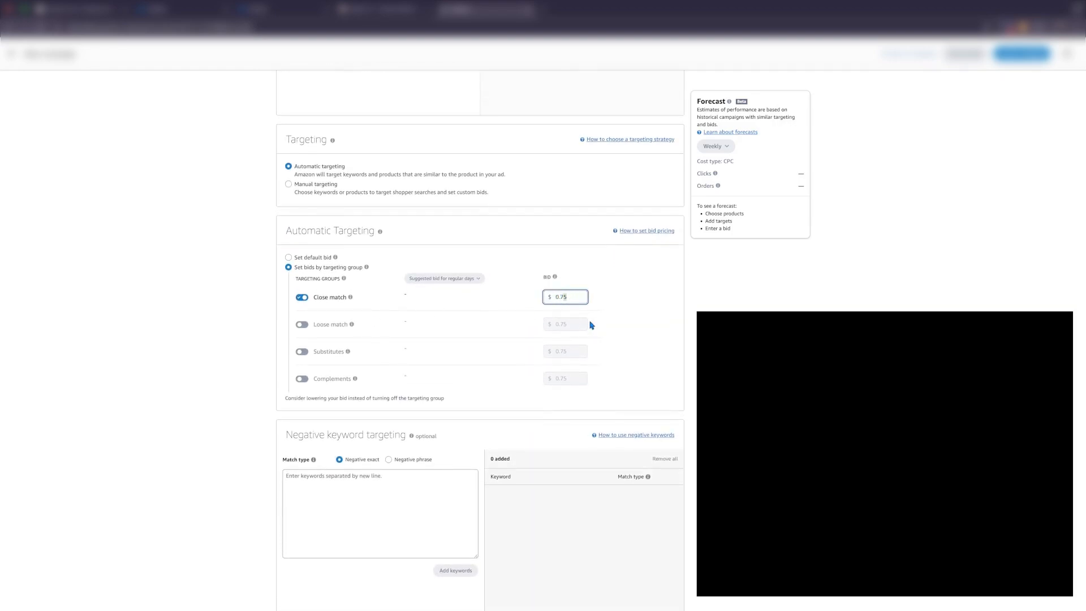
pyautogui.press('BackSpace')
pyautogui.press('BackSpace')
pyautogui.write('25')
pyautogui.press('BackSpace')
pyautogui.press('BackSpace')
pyautogui.write('30')
pyautogui.click(655, 307)
# Step: Review the low bid campaign settings, and examine the Helium 10 keyword list and the top ranked products for "heat gun" and "hot air gun"
pyautogui.scroll(-15, 592, 306)
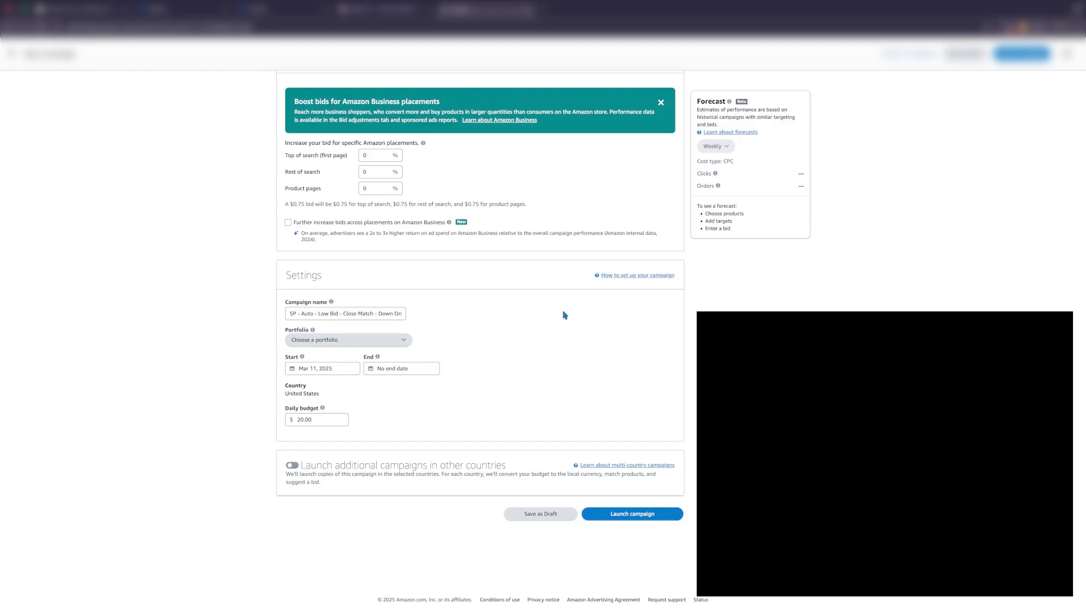
pyautogui.scroll(8, 454, 327)
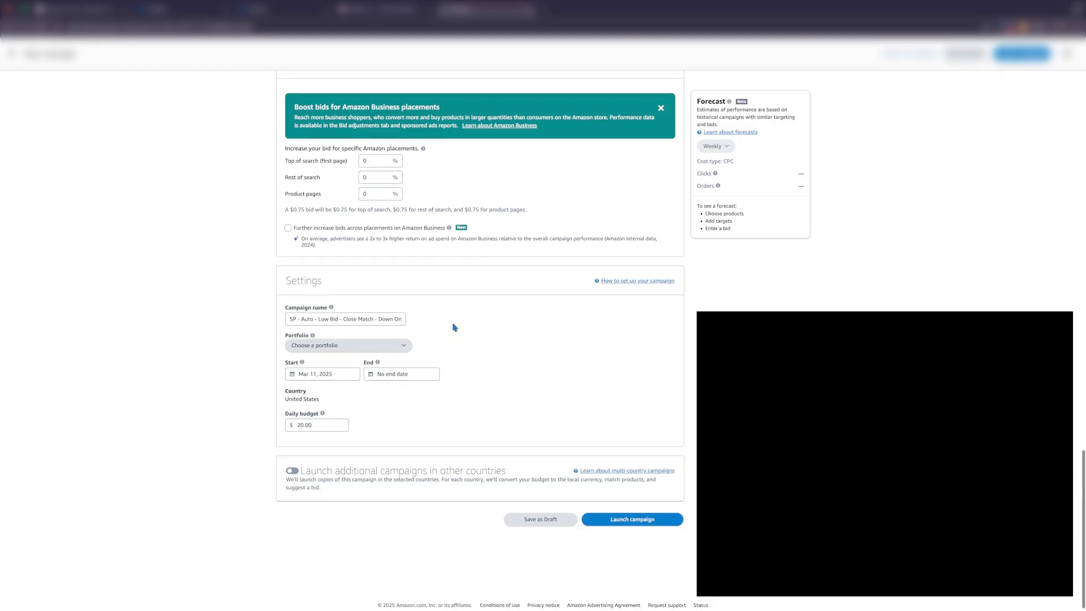
pyautogui.scroll(10, 454, 327)
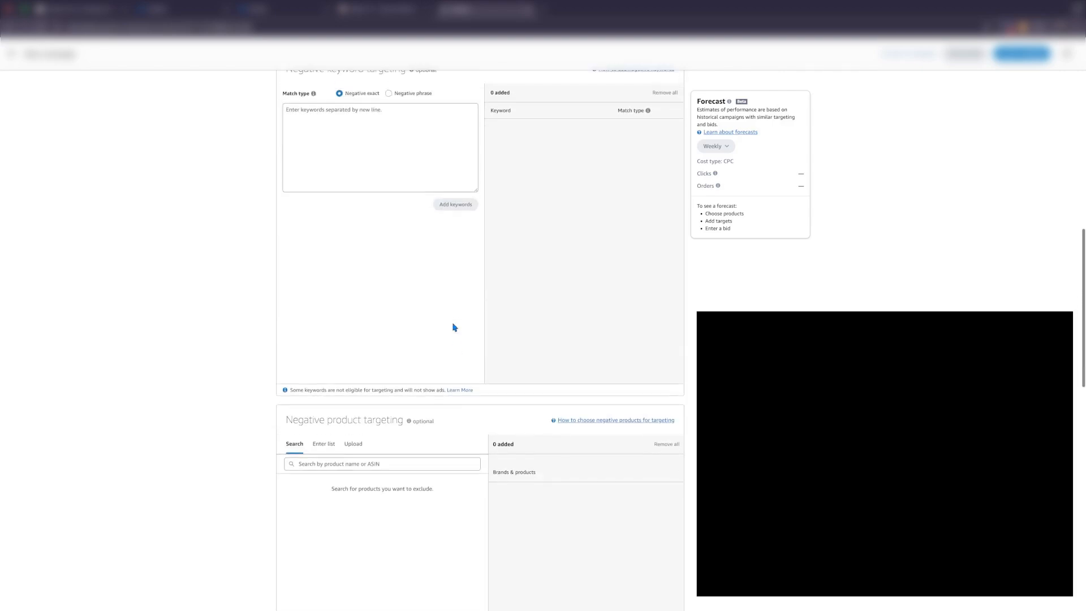
pyautogui.scroll(1, 455, 327)
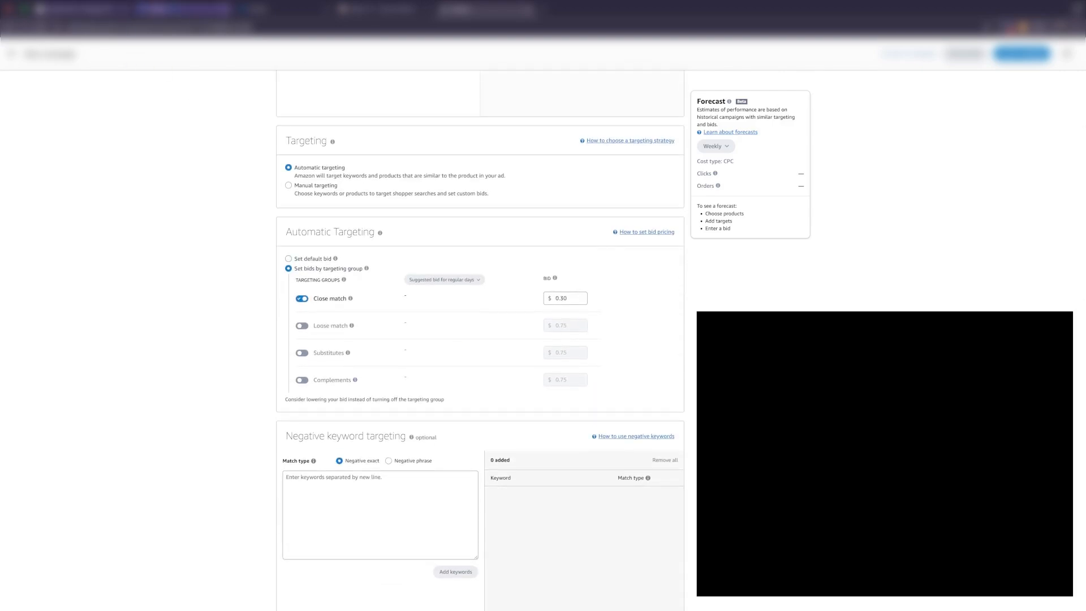
pyautogui.click(155, 9)
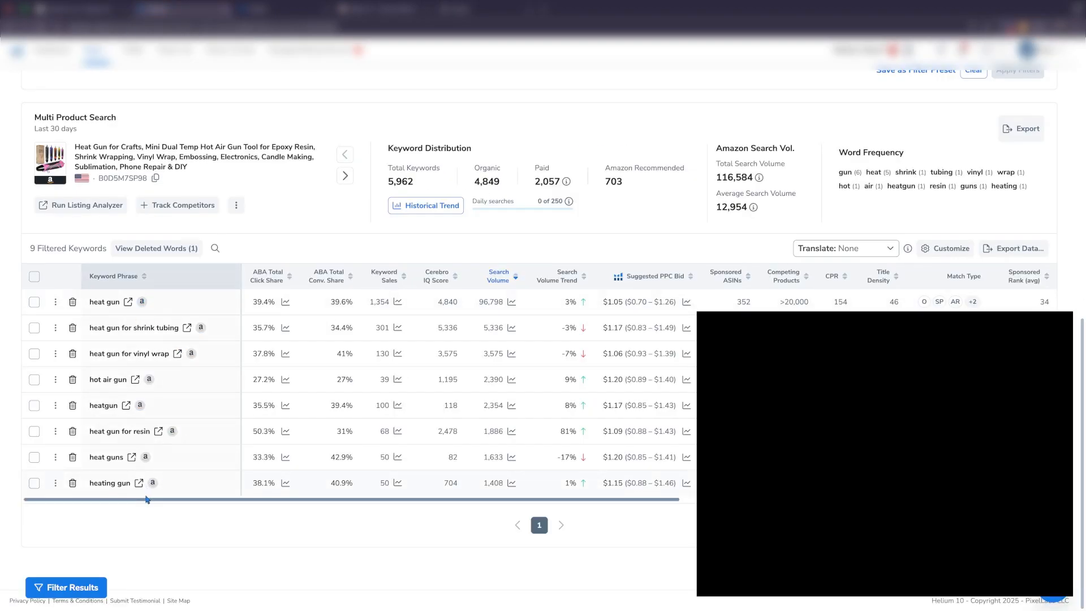
pyautogui.moveTo(165, 355)
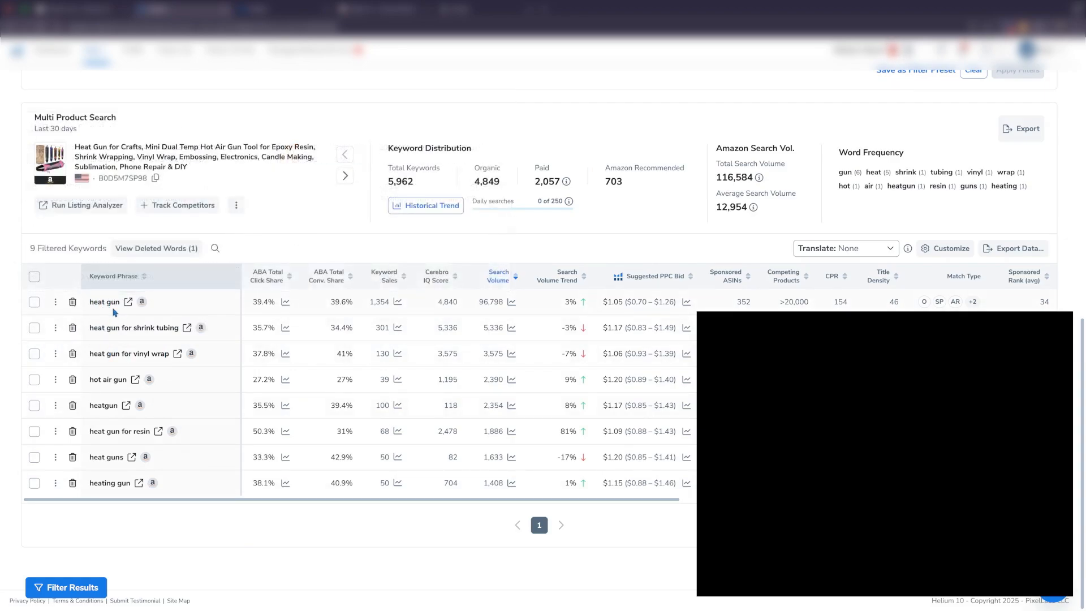
pyautogui.moveTo(116, 305)
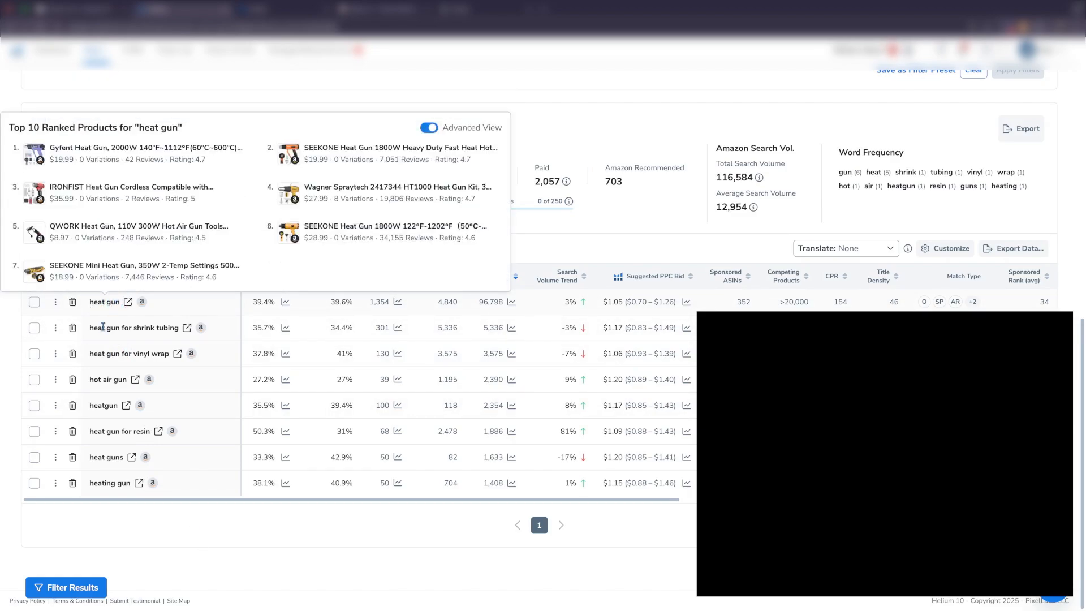
pyautogui.moveTo(115, 327)
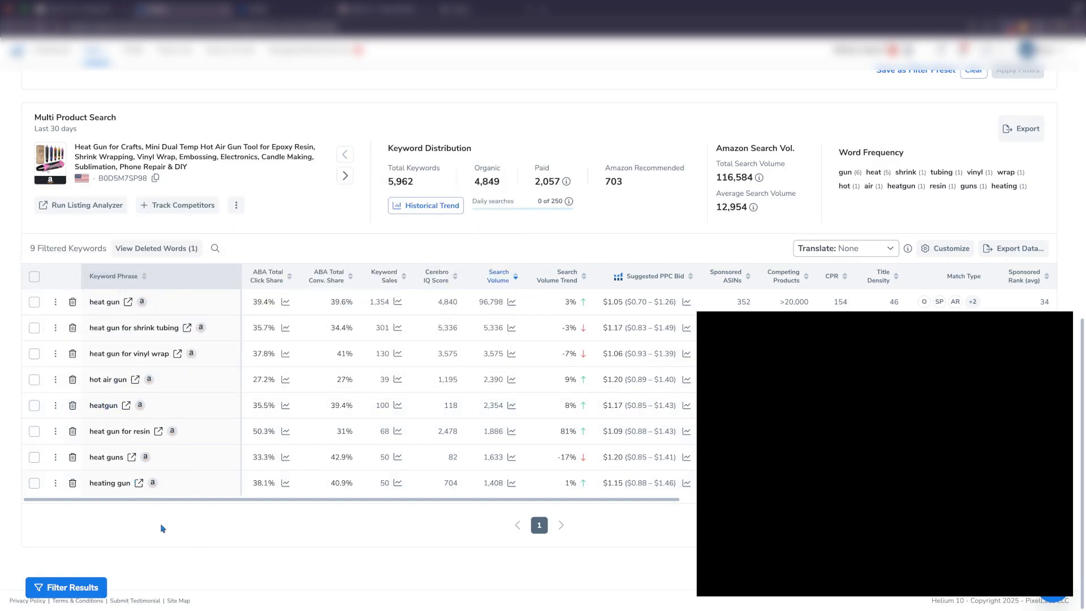
pyautogui.moveTo(116, 380)
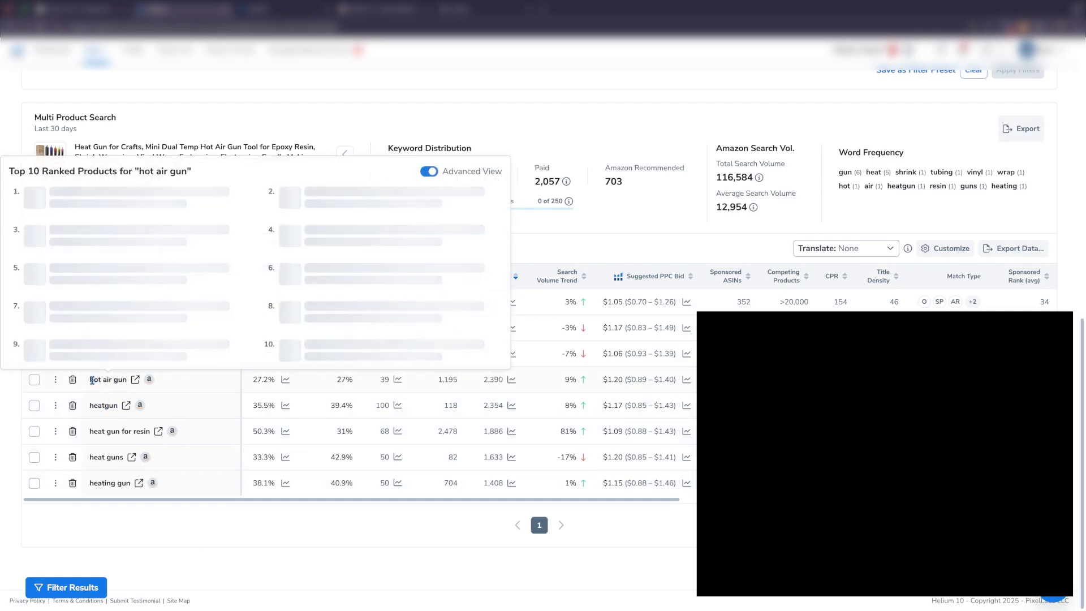
pyautogui.moveTo(152, 381)
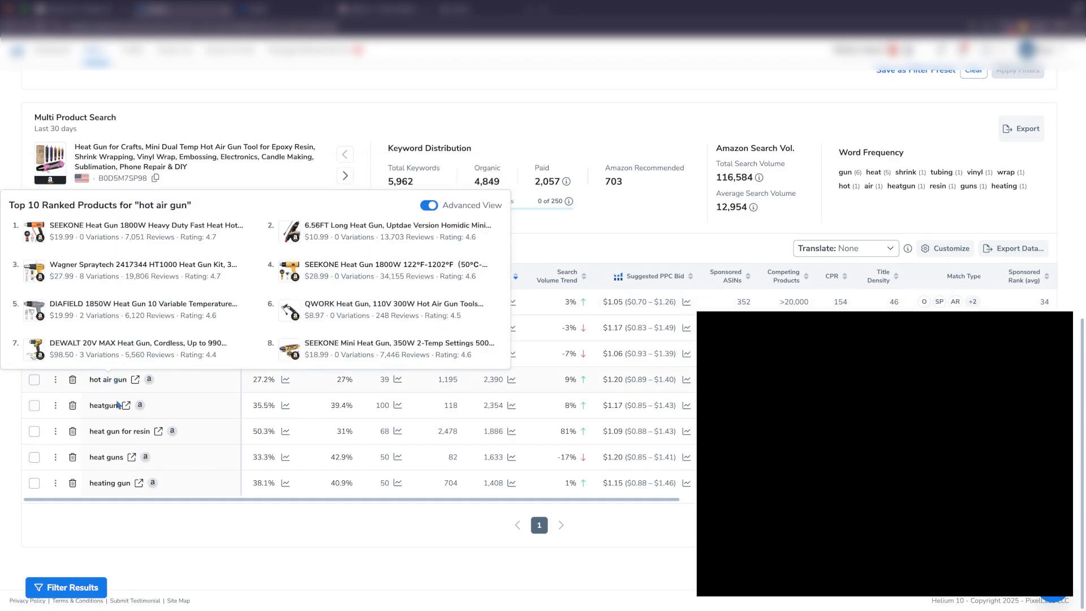
pyautogui.moveTo(90, 406)
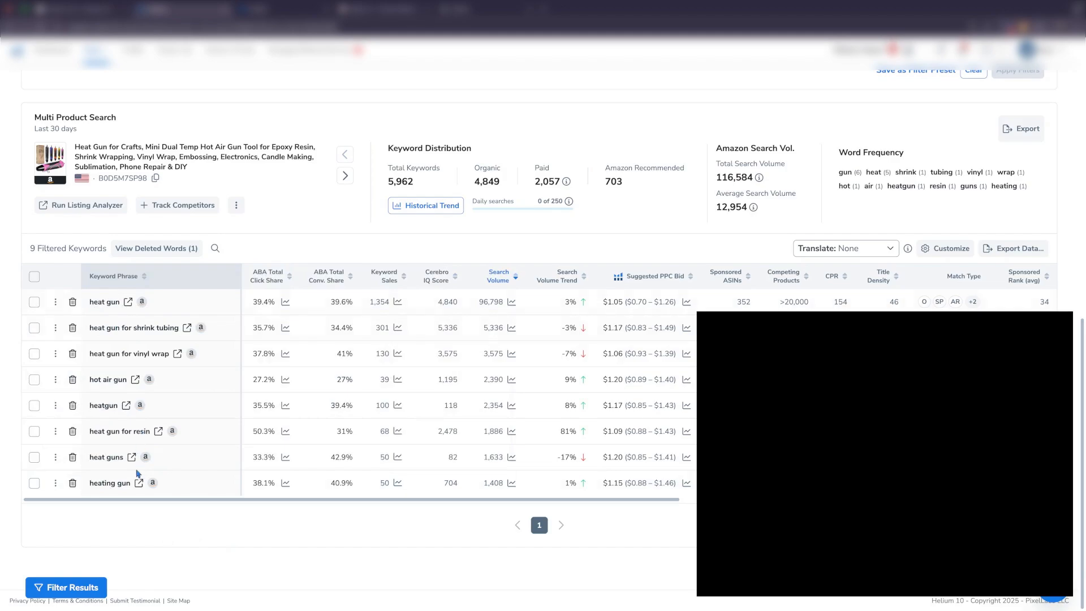
pyautogui.scroll(15, 228, 356)
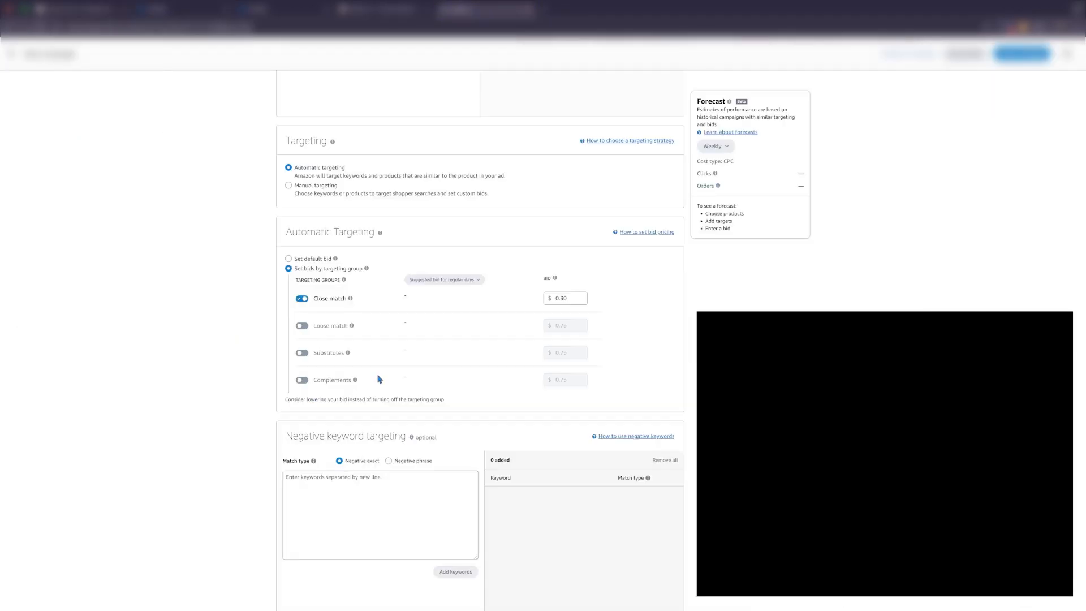
# Step: Turn off close match, switch from loose match to substitutes as the only active targeting group, and open the campaign name for editing
pyautogui.scroll(-1, 404, 394)
pyautogui.scroll(-2, 404, 395)
pyautogui.scroll(1, 395, 395)
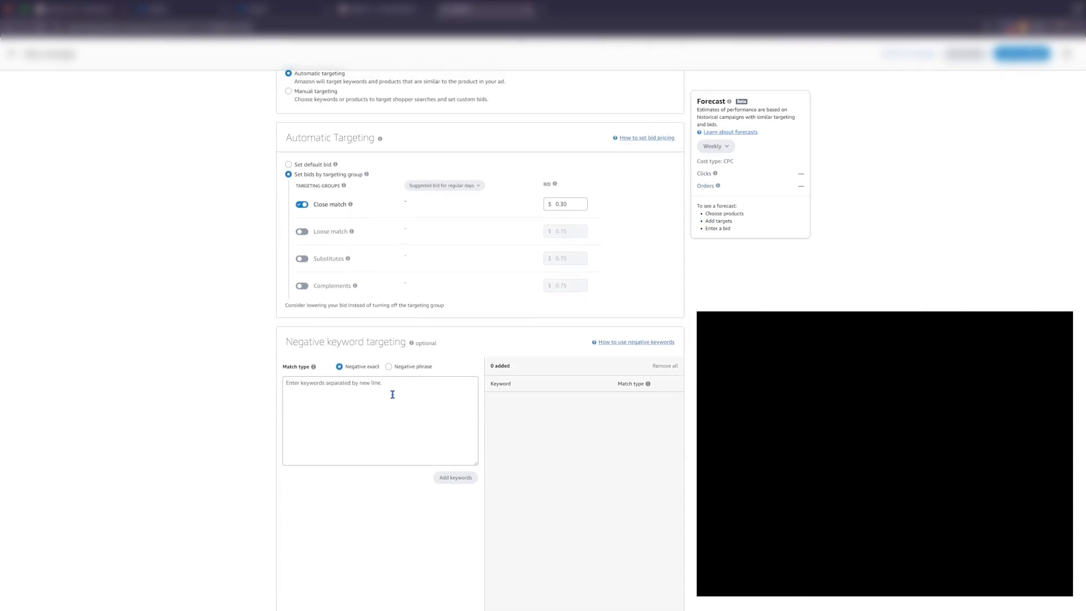
pyautogui.click(304, 205)
pyautogui.click(303, 232)
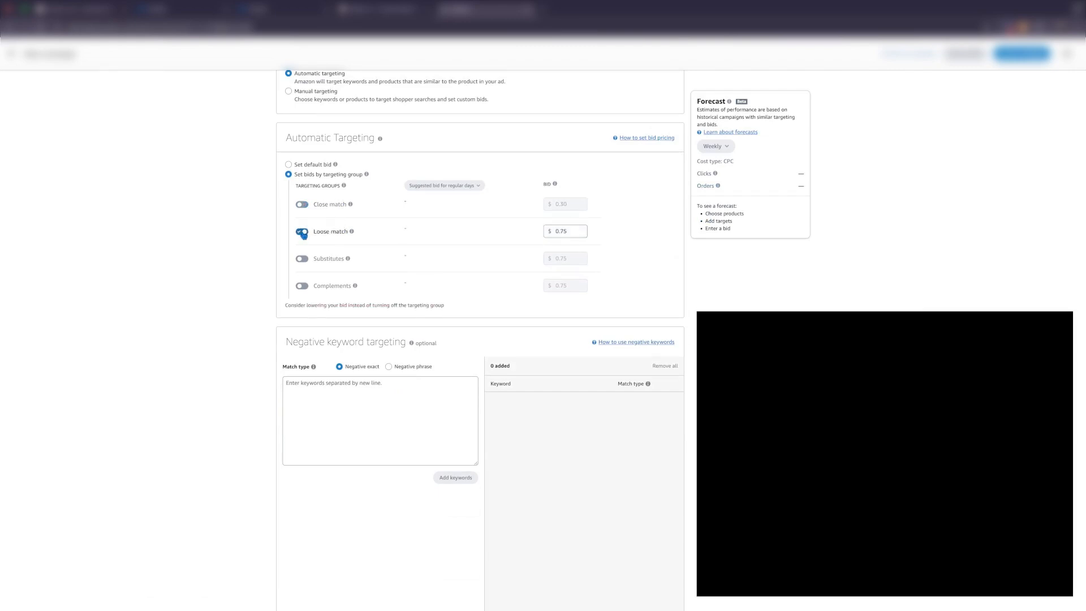
pyautogui.click(302, 258)
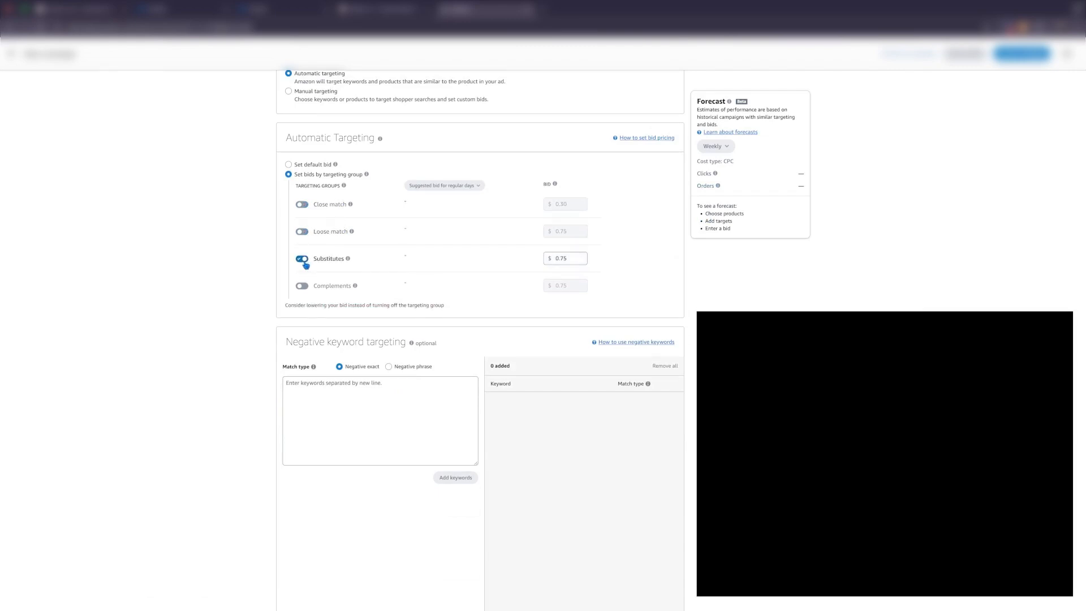
pyautogui.scroll(-8, 419, 305)
pyautogui.scroll(-10, 420, 305)
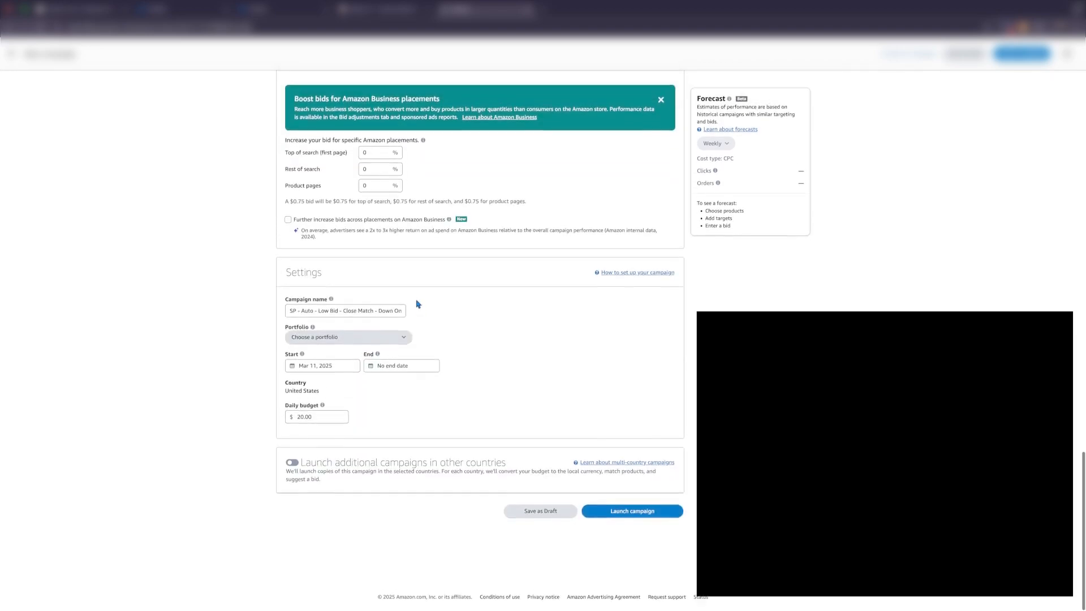
pyautogui.click(346, 314)
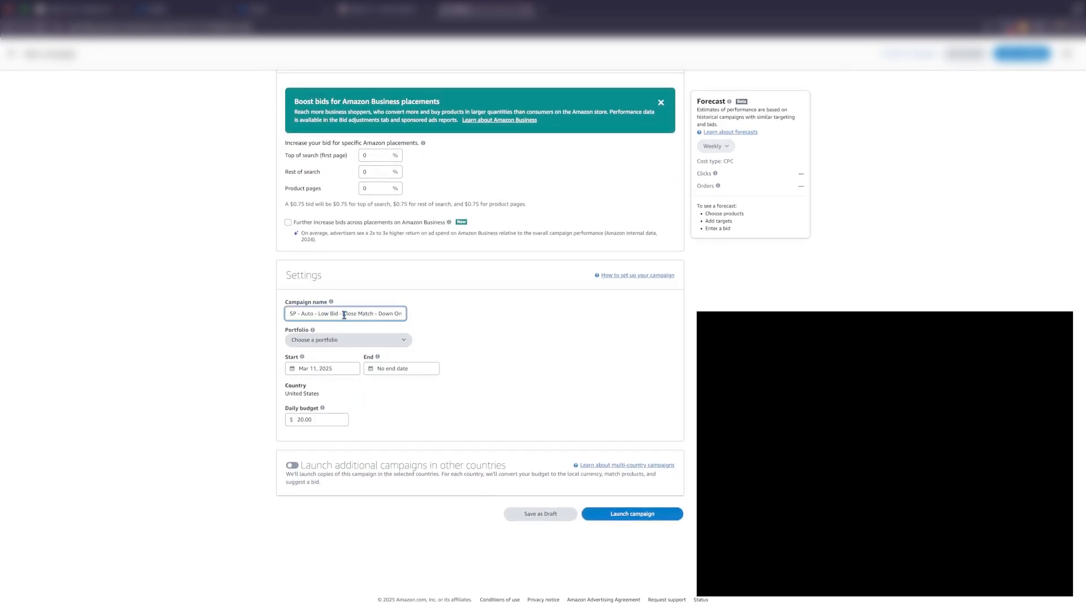
pyautogui.scroll(10, 346, 318)
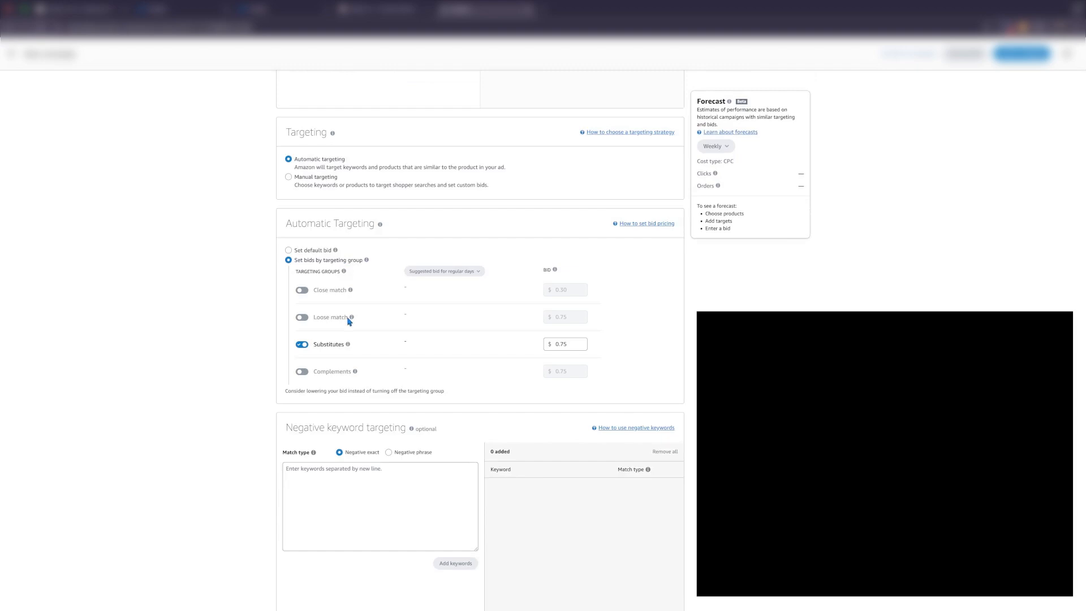
# Step: Turn off substitutes, and turn the complements targeting group on and back off
pyautogui.scroll(-1, 356, 348)
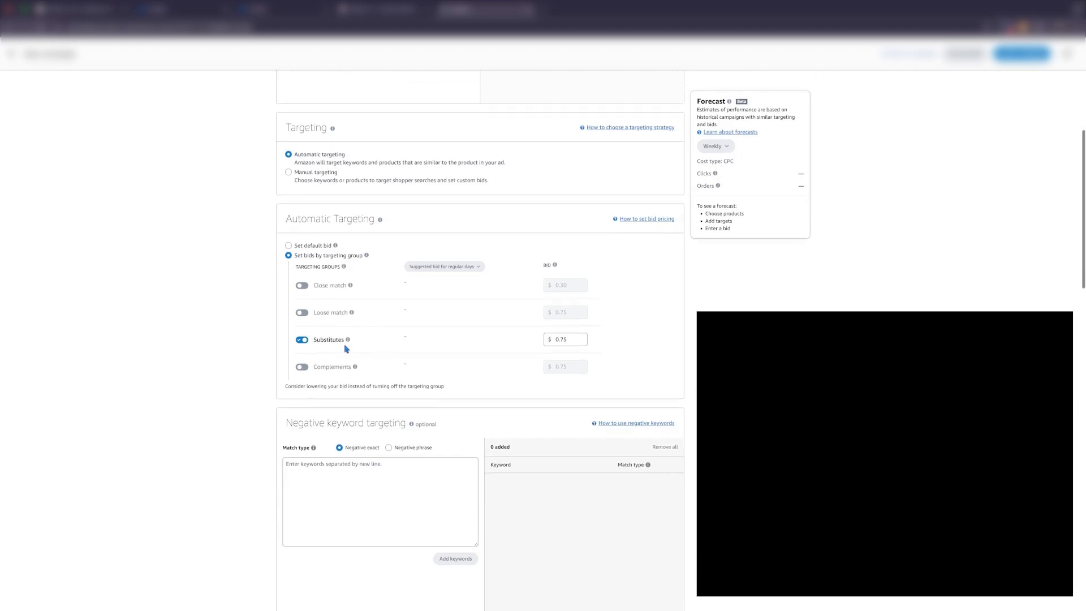
pyautogui.click(302, 340)
pyautogui.click(303, 366)
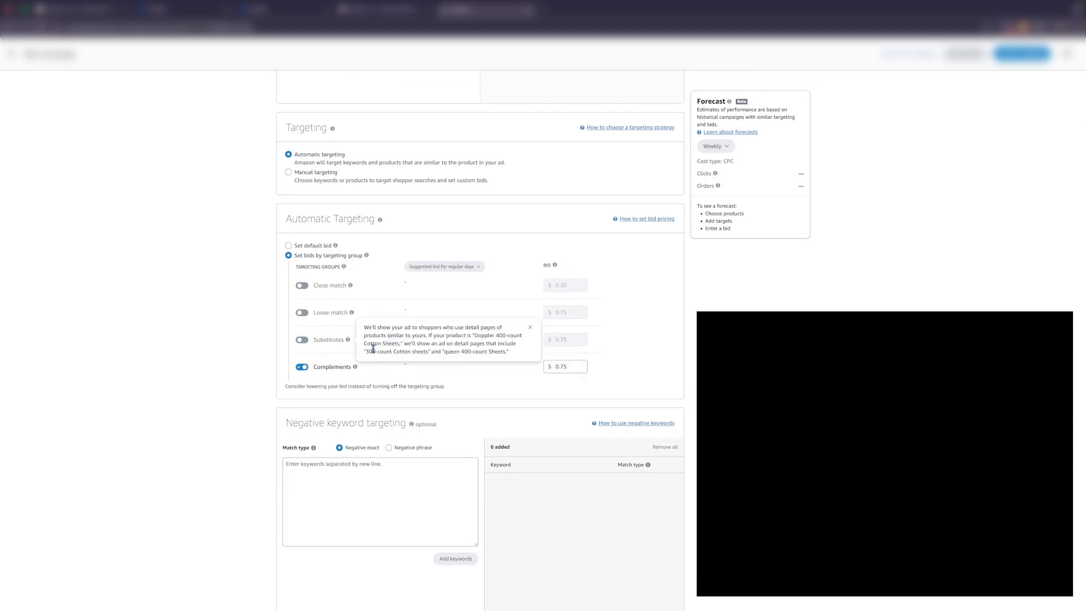
pyautogui.click(301, 366)
# Step: Change the ad group to manual targeting and choose product targeting instead of keyword targeting
pyautogui.scroll(-15, 465, 362)
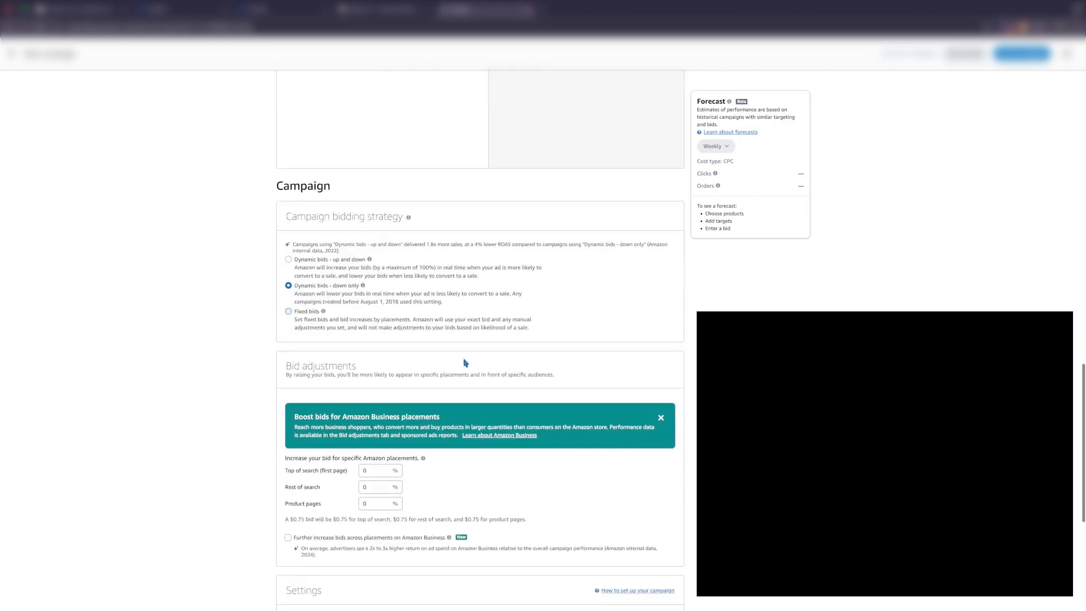
pyautogui.scroll(15, 463, 362)
pyautogui.scroll(5, 463, 362)
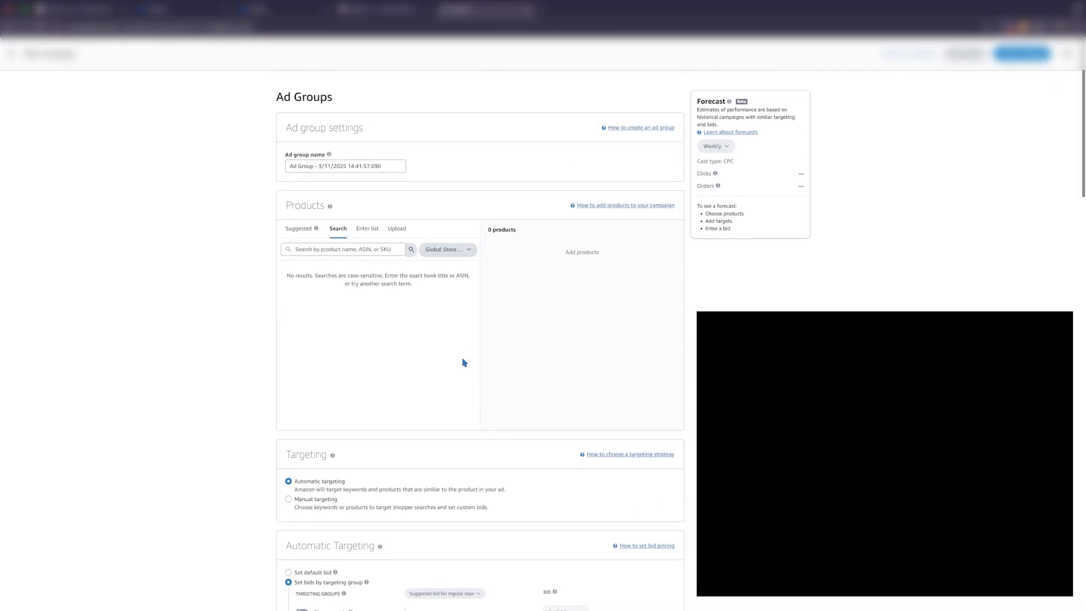
pyautogui.scroll(-8, 464, 362)
pyautogui.scroll(1, 462, 365)
pyautogui.scroll(-9, 462, 365)
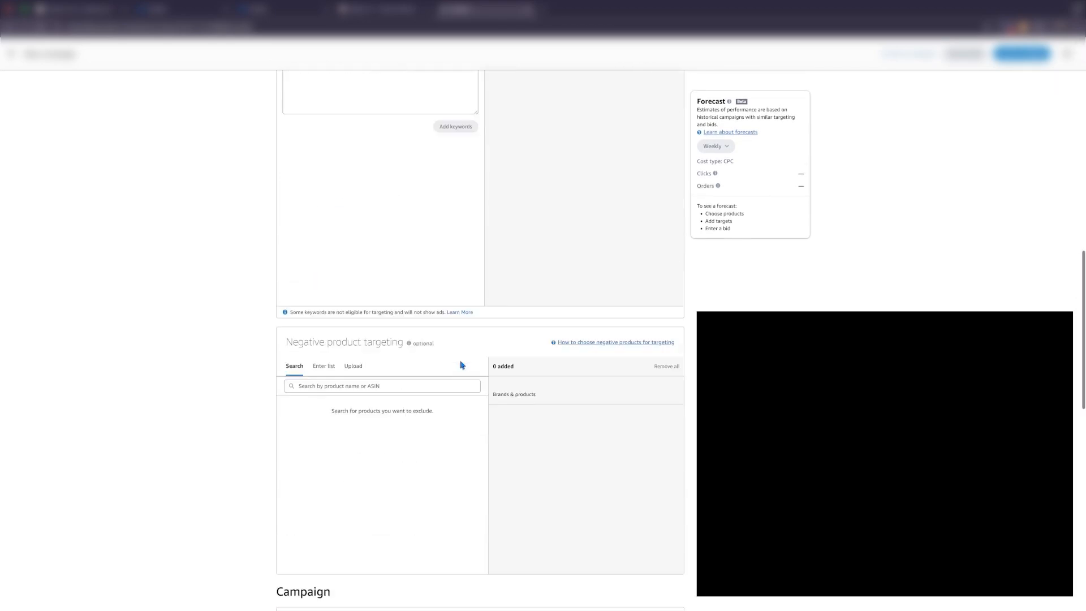
pyautogui.scroll(15, 462, 365)
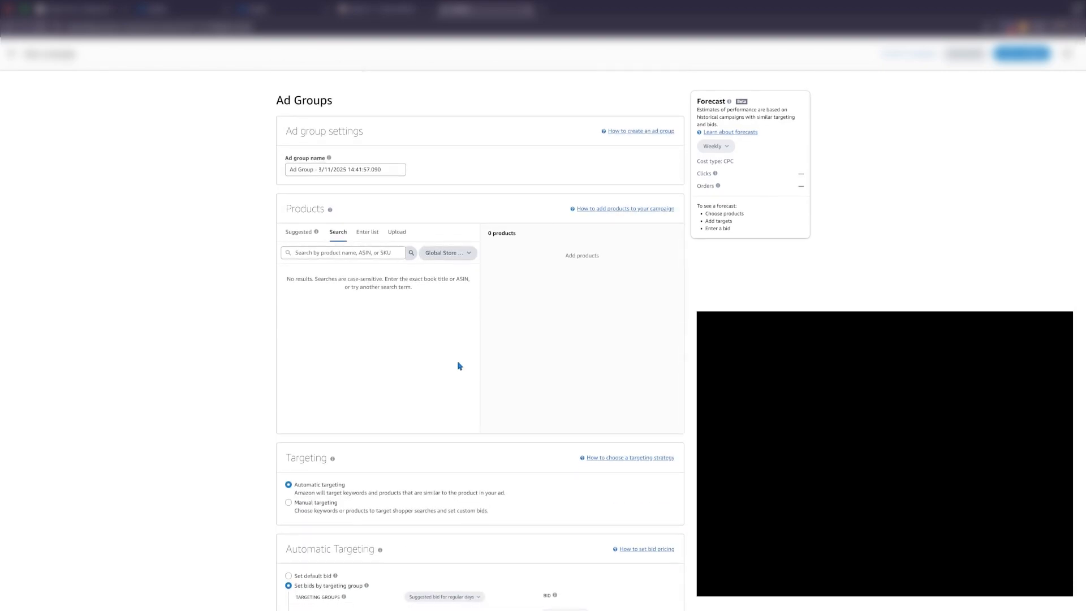
pyautogui.scroll(-3, 460, 366)
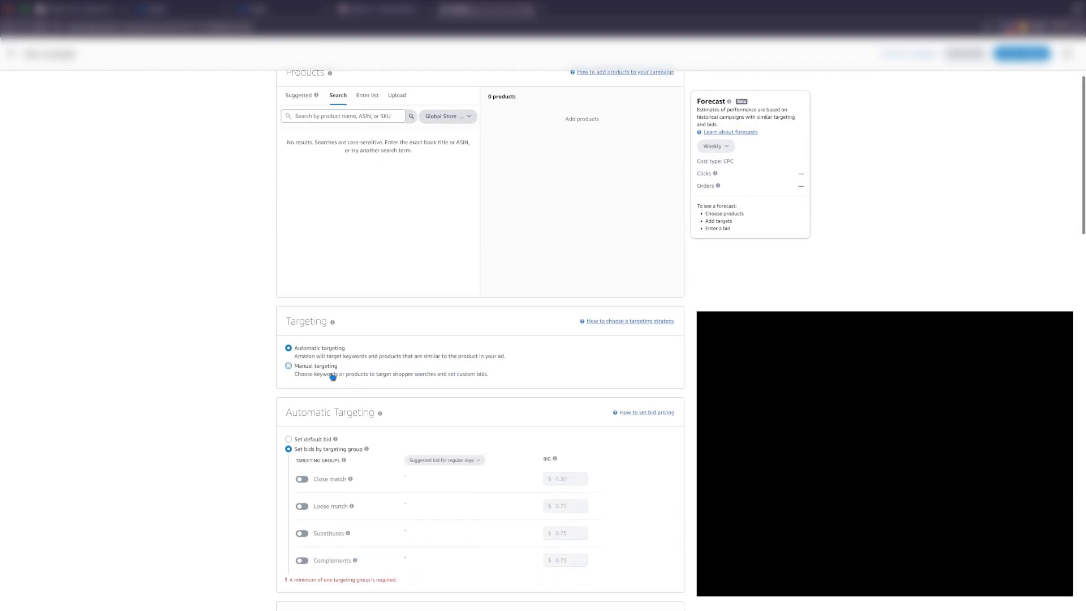
pyautogui.click(304, 367)
pyautogui.scroll(-1, 468, 349)
pyautogui.click(327, 392)
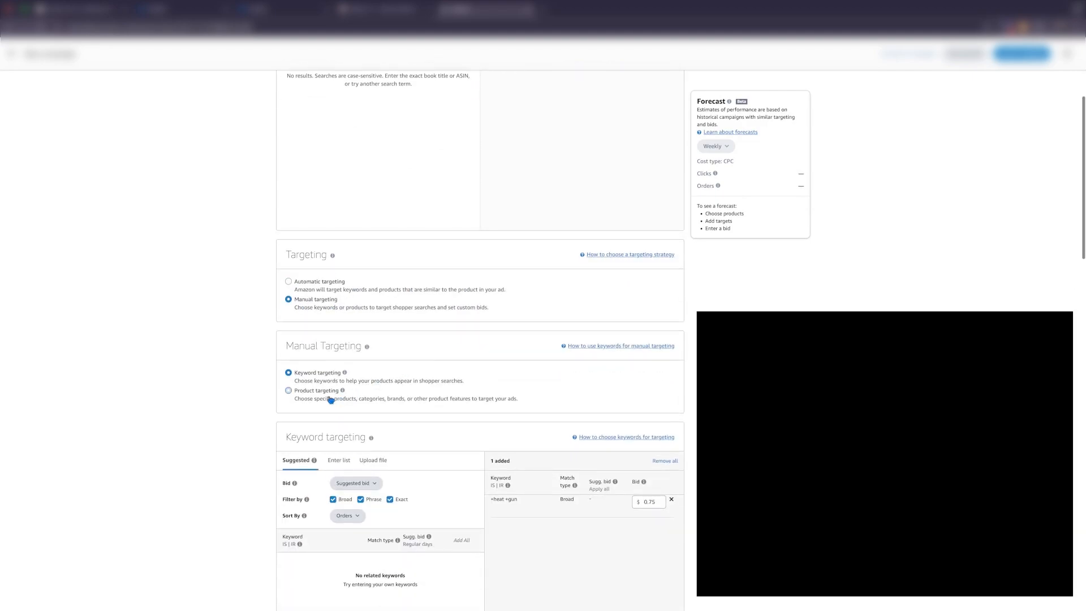
pyautogui.scroll(-5, 534, 322)
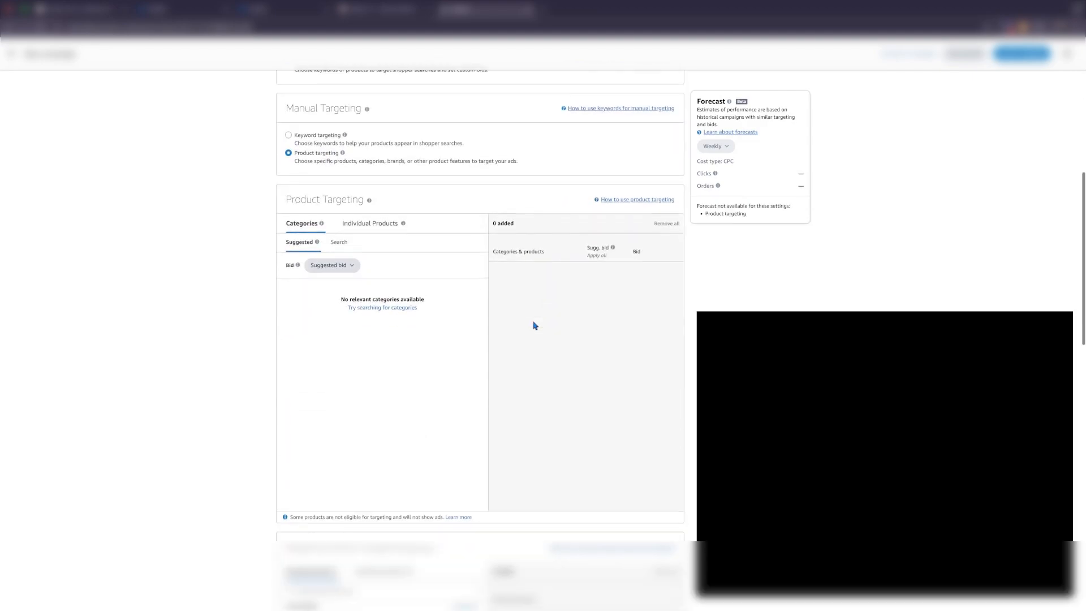
# Step: Choose individual products entered as an ASIN list, with the exact filter on and expanded off
pyautogui.click(374, 212)
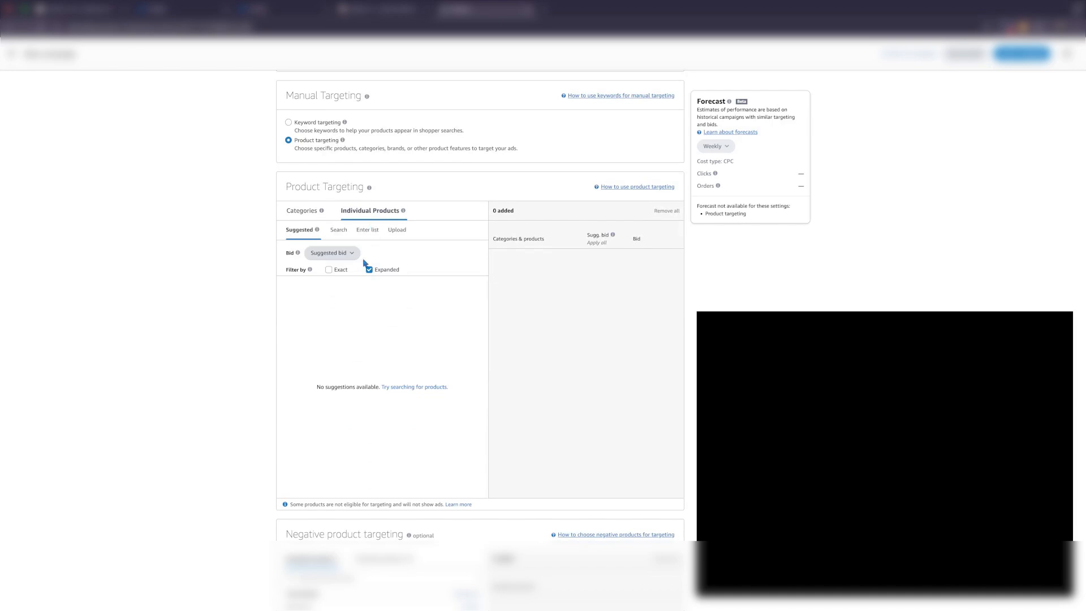
pyautogui.click(367, 231)
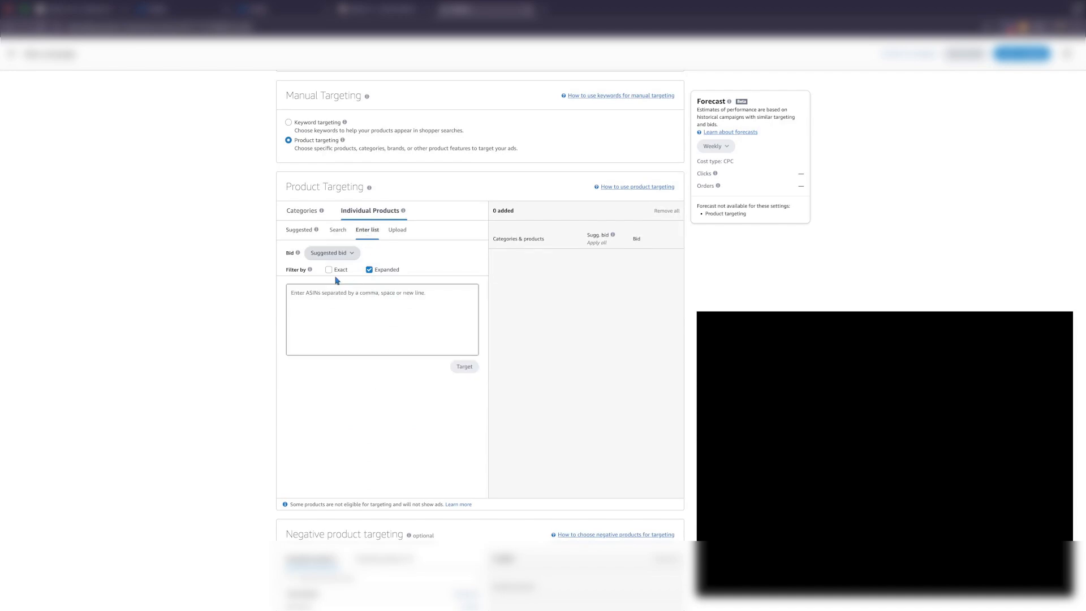
pyautogui.click(338, 271)
pyautogui.click(369, 270)
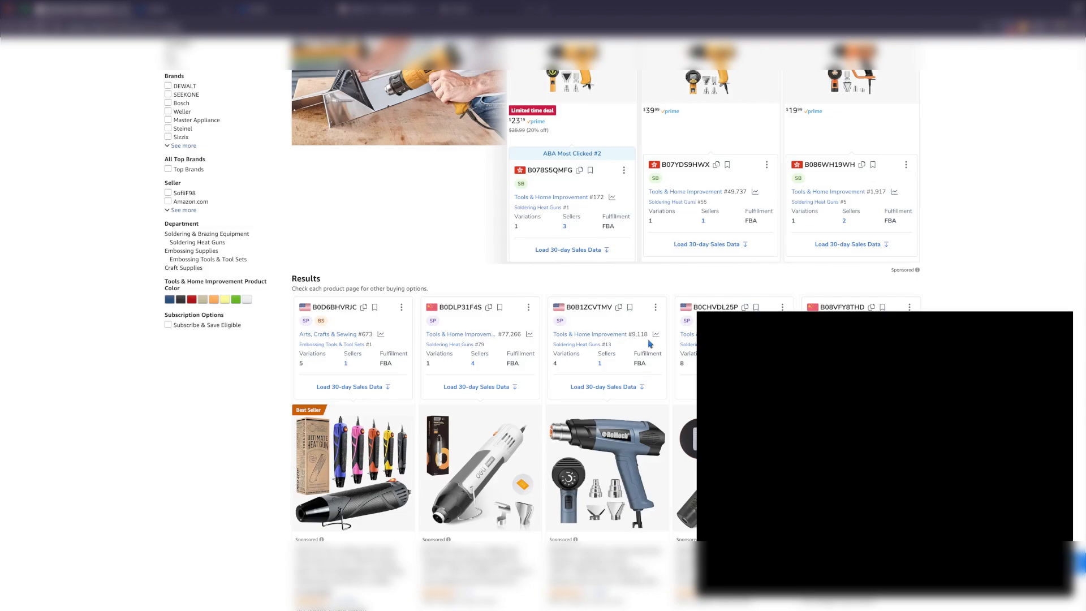
# Step: Examine the competing products and their prices in the Amazon search results for "heat gun for crafting"
pyautogui.scroll(-5, 650, 343)
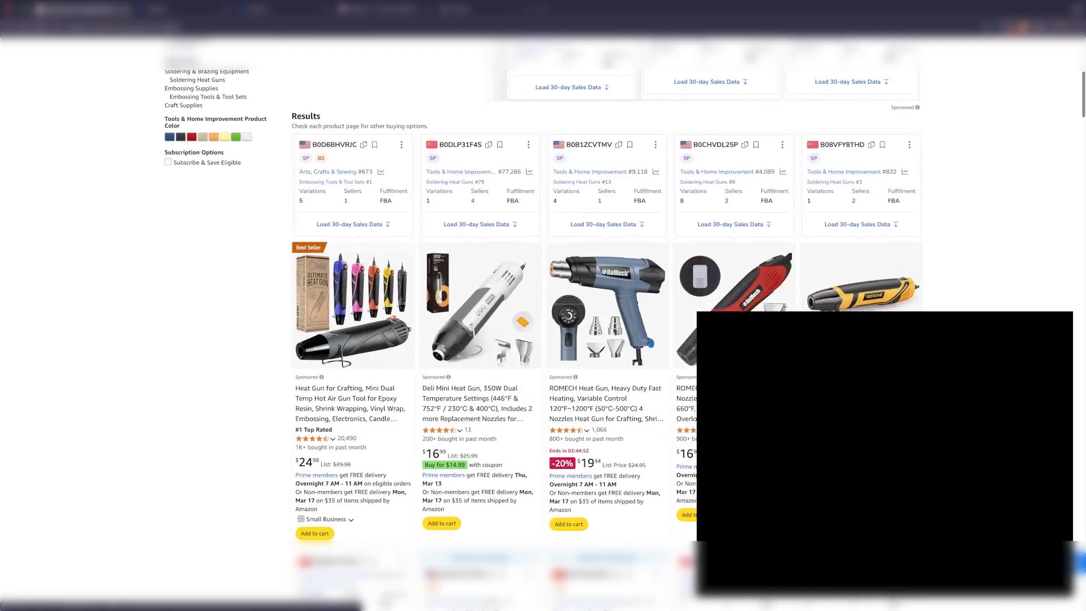
pyautogui.scroll(-5, 650, 343)
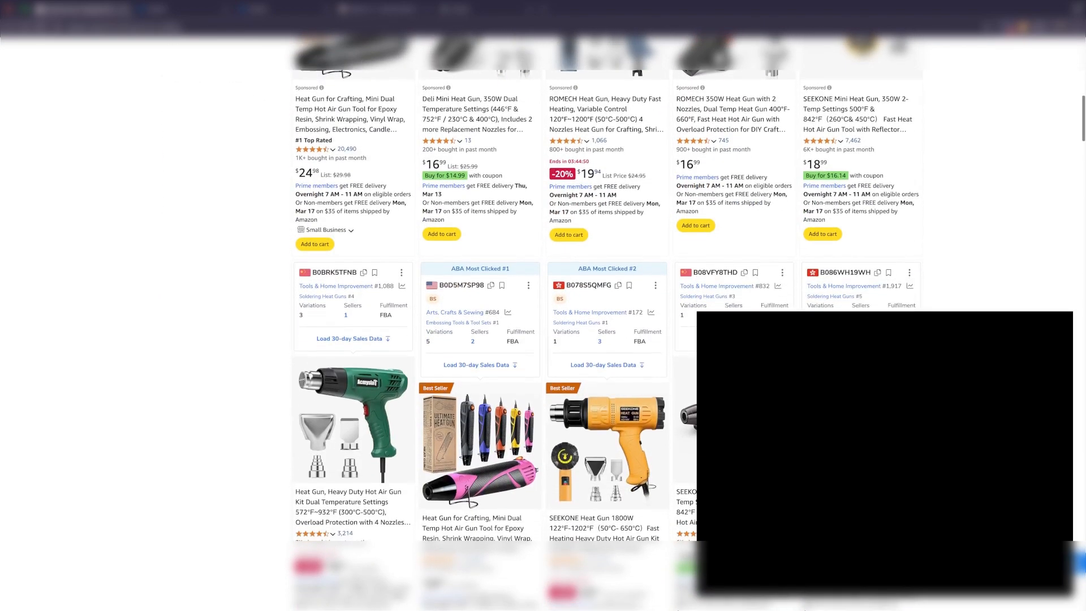
pyautogui.scroll(-1, 650, 343)
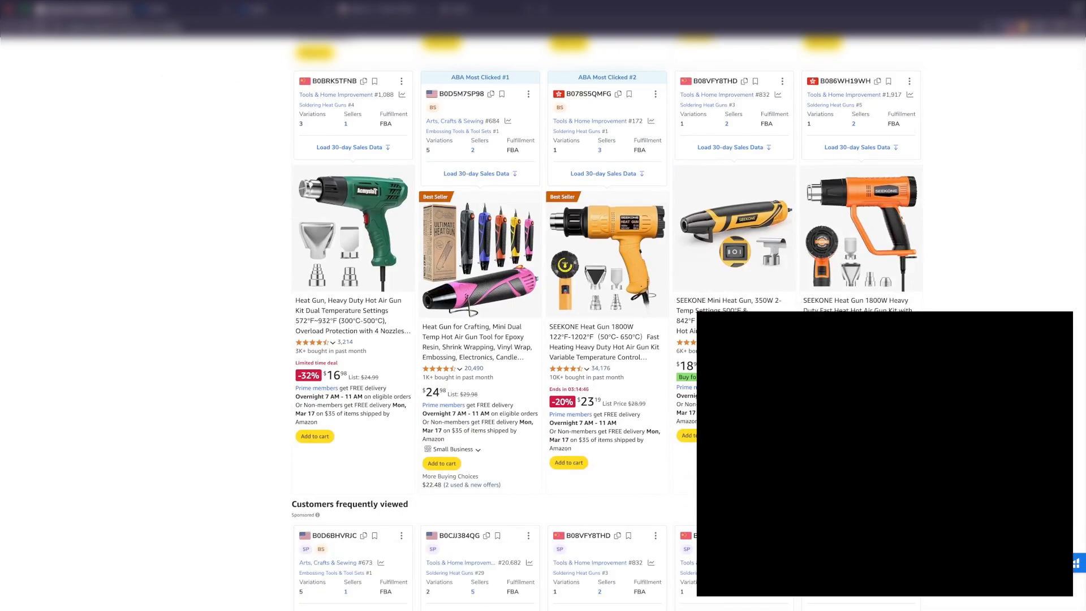
pyautogui.scroll(-2, 608, 340)
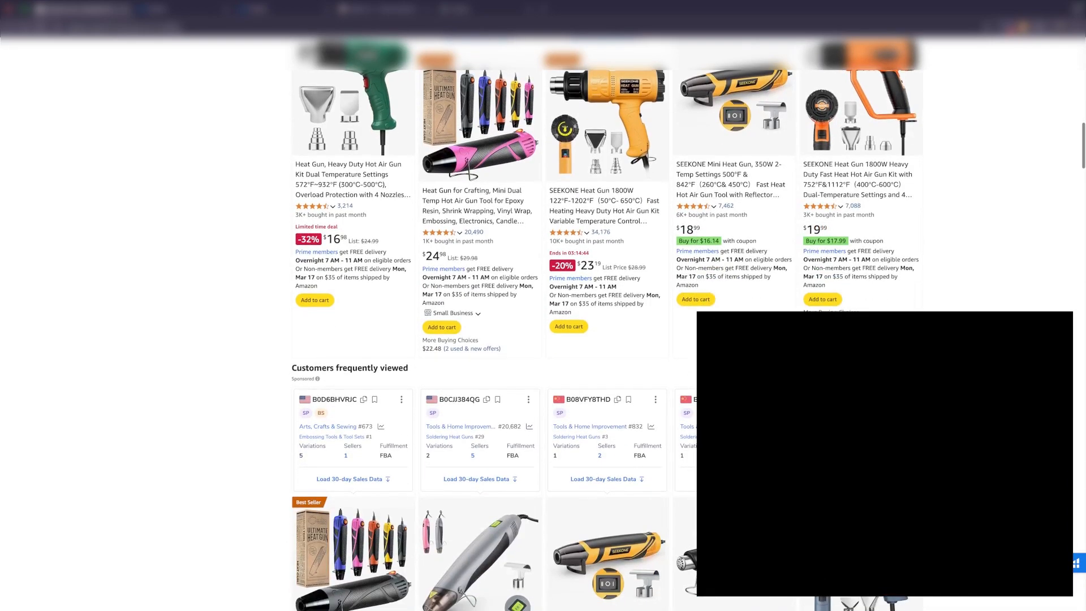
pyautogui.scroll(-1, 608, 339)
pyautogui.scroll(4, 607, 339)
pyautogui.scroll(10, 756, 155)
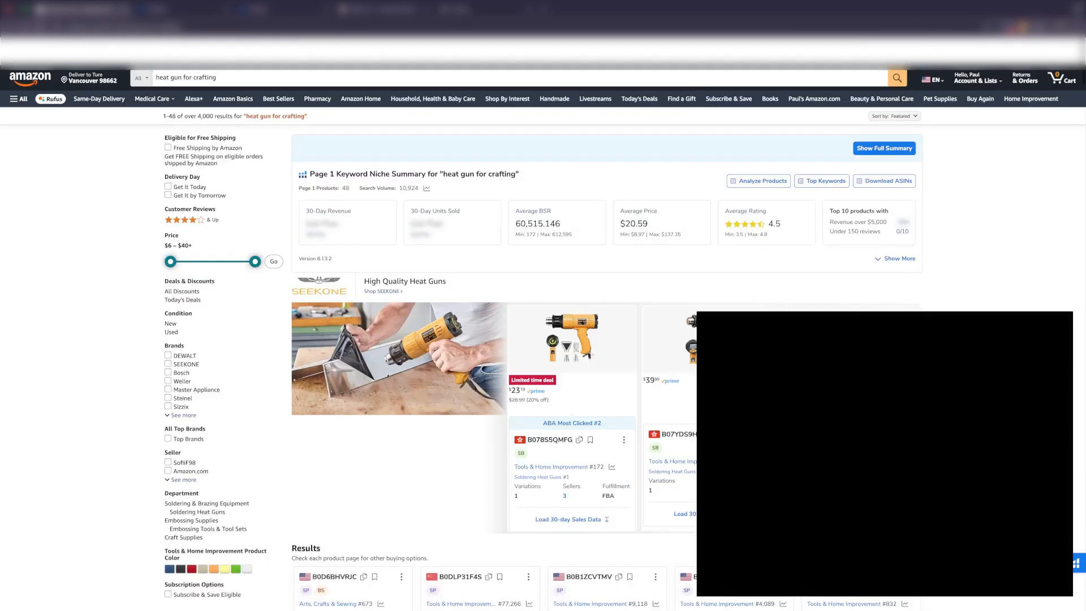
# Step: Analyze the products on the results page with Xray and look through the whole ASIN list
pyautogui.click(758, 153)
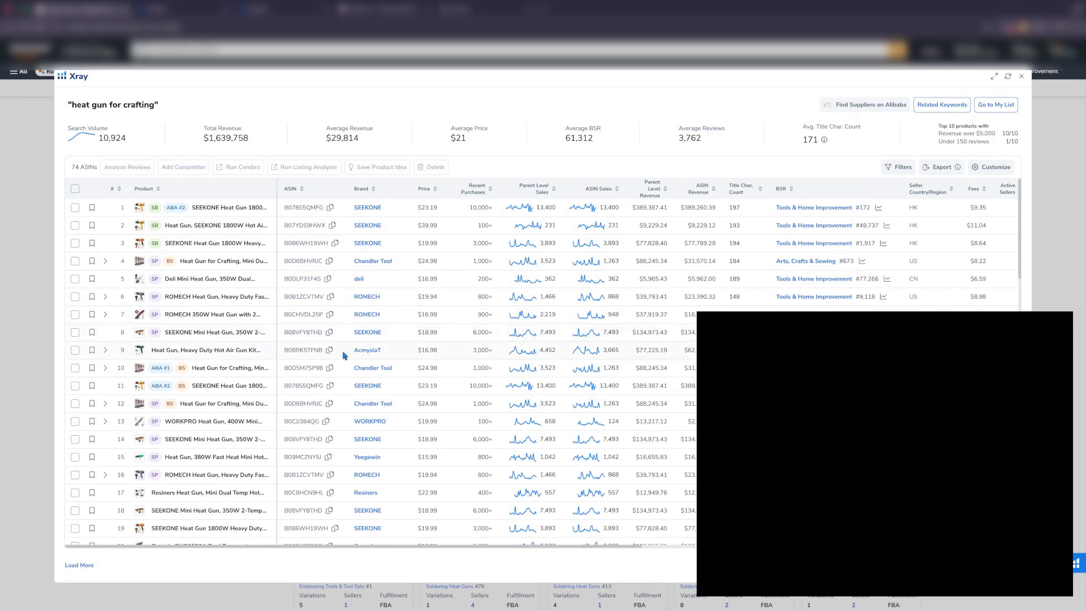
pyautogui.scroll(-15, 343, 357)
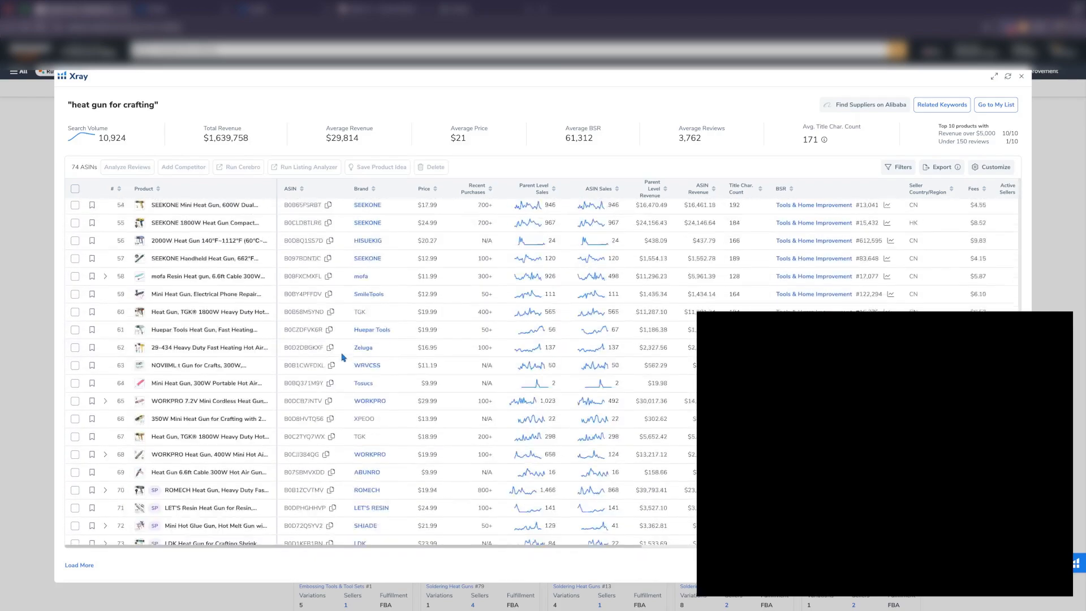
pyautogui.scroll(1, 343, 357)
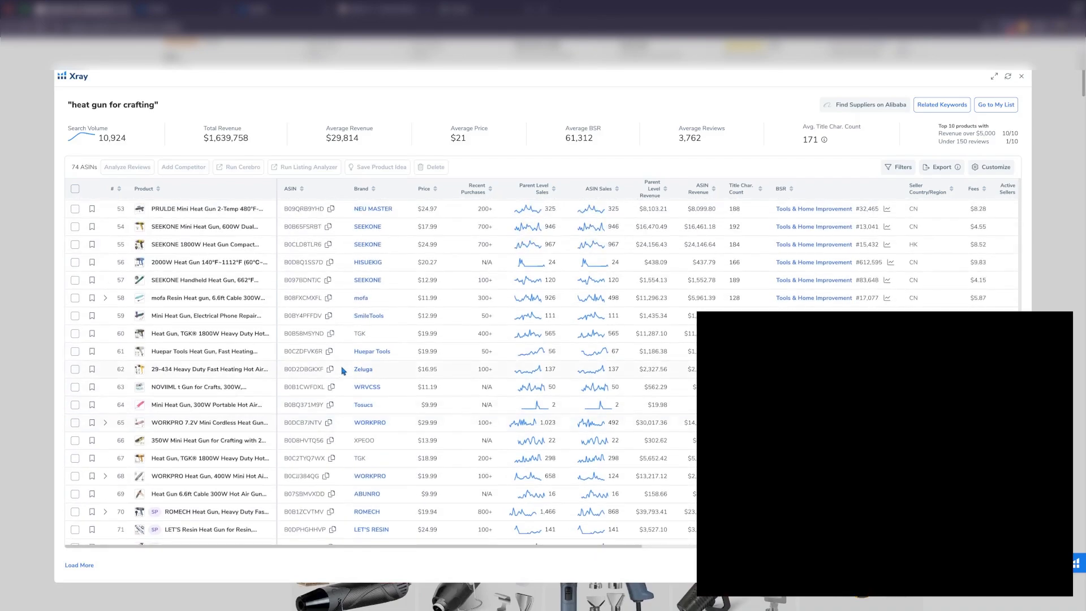
pyautogui.scroll(15, 346, 370)
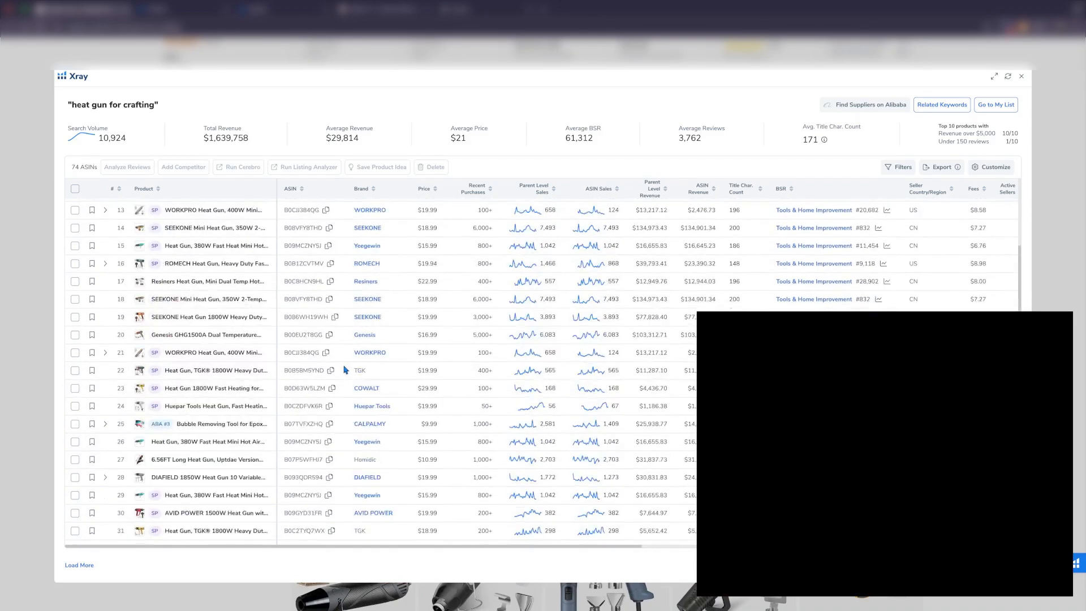
pyautogui.scroll(-15, 346, 370)
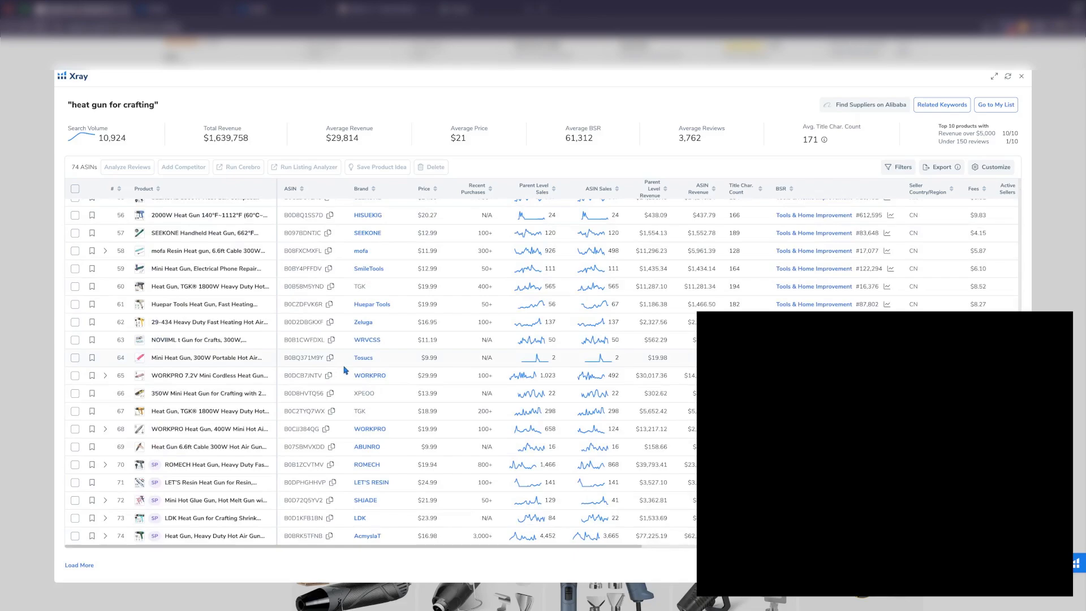
pyautogui.scroll(15, 344, 370)
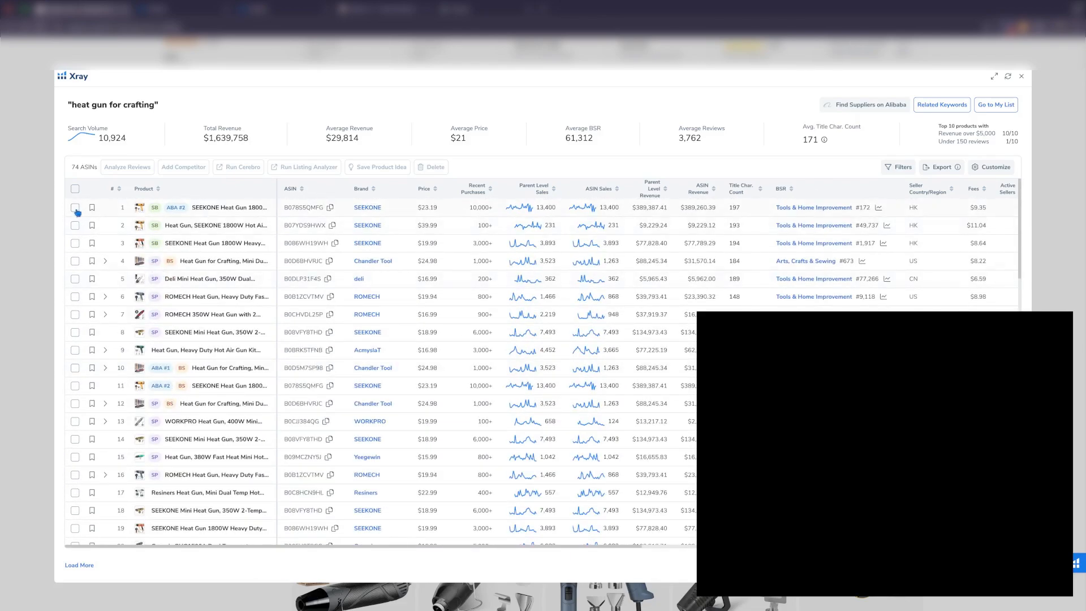
# Step: Sort the Xray products by price from highest to lowest and select the five most expensive ones
pyautogui.click(434, 193)
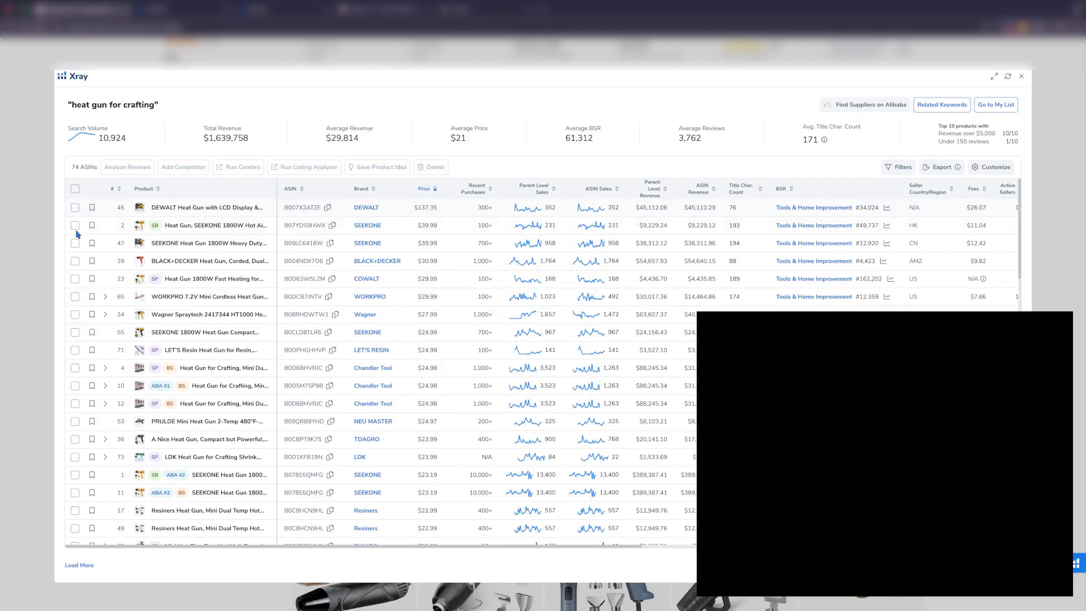
pyautogui.click(75, 207)
pyautogui.click(74, 225)
pyautogui.click(75, 243)
pyautogui.click(75, 261)
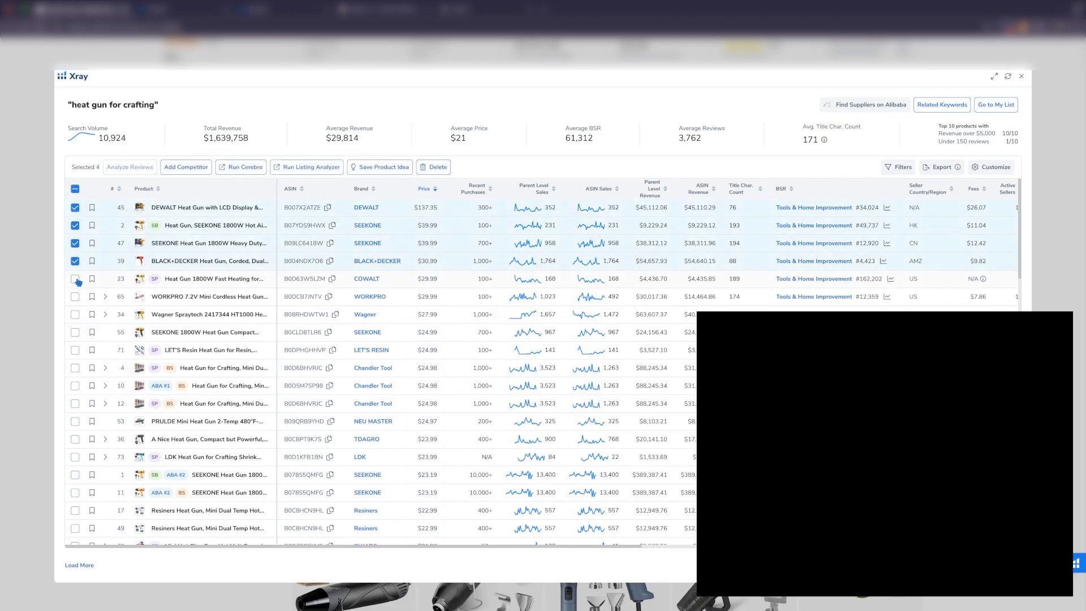
pyautogui.click(75, 279)
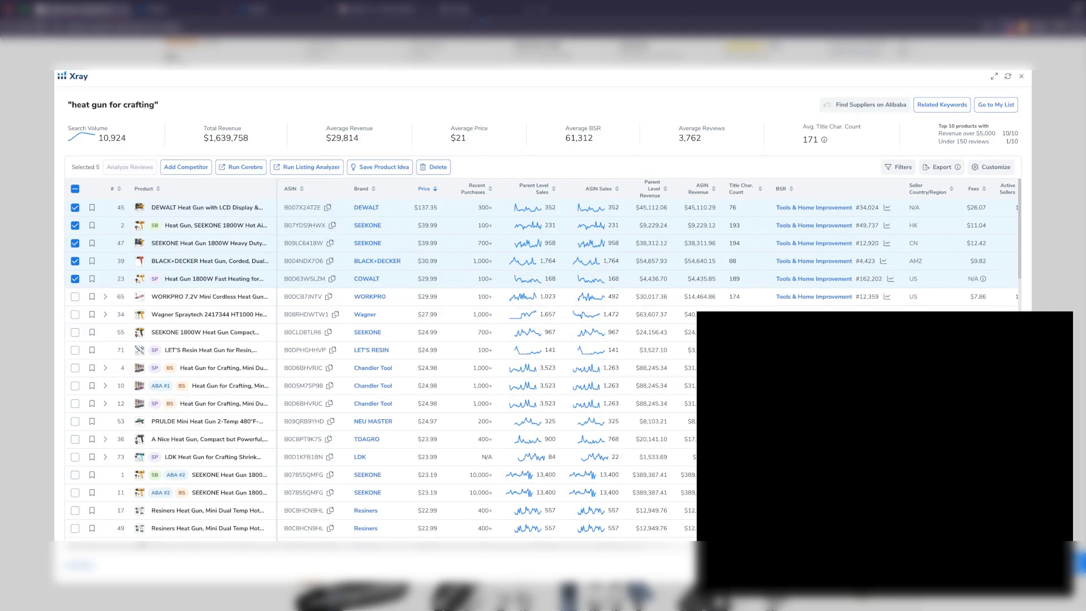
# Step: Open the ASIN entry list of the campaign's product targeting and return to the Xray product list
pyautogui.click(485, 10)
pyautogui.click(404, 299)
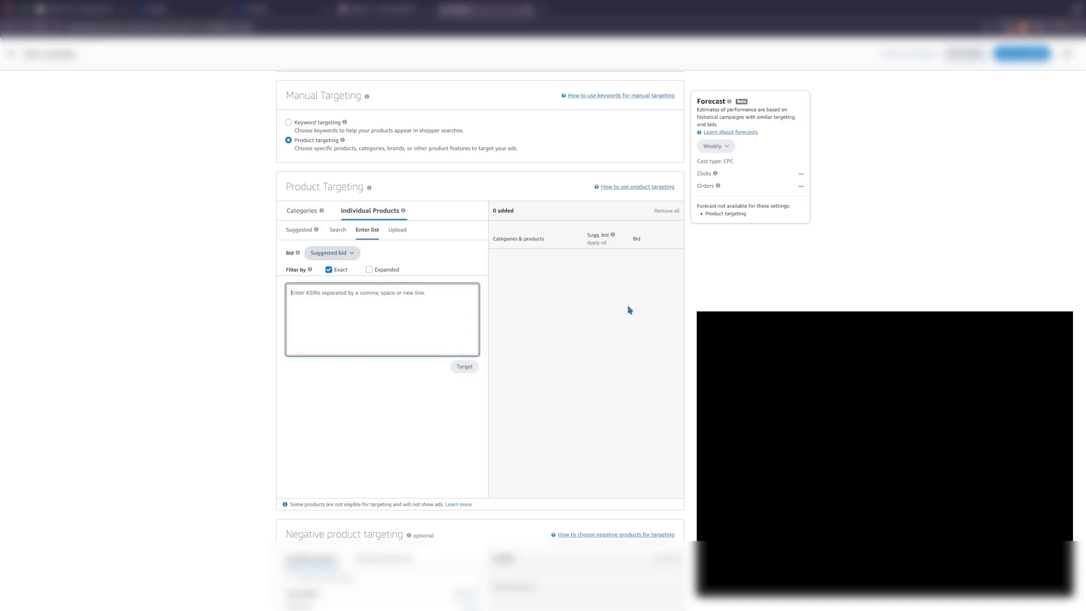
pyautogui.click(113, 8)
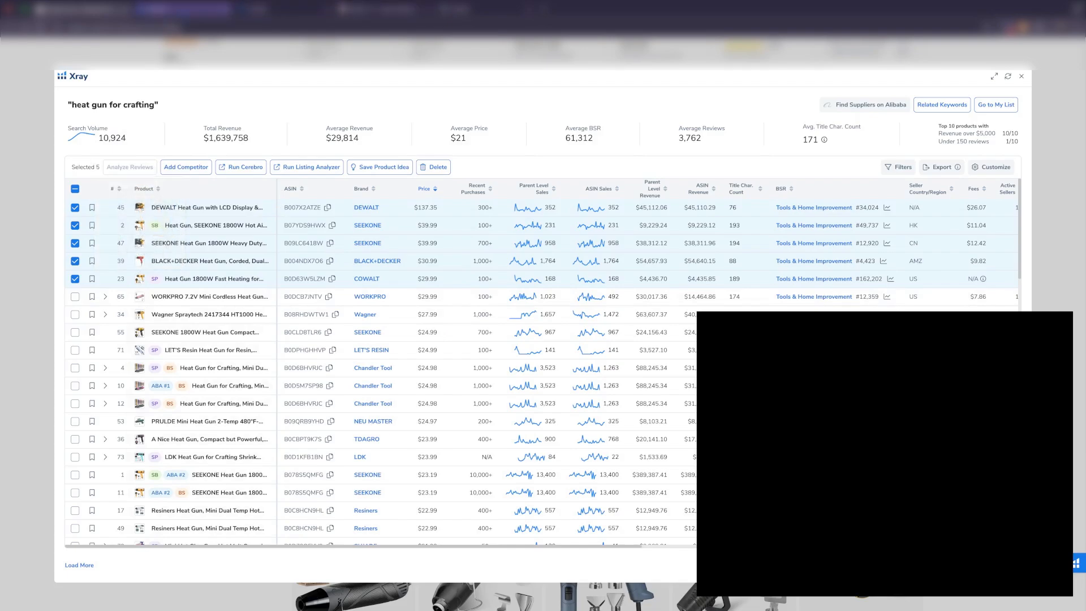
# Step: Rename the campaign in its settings as "SP - PT - High Price 1"
pyautogui.click(187, 9)
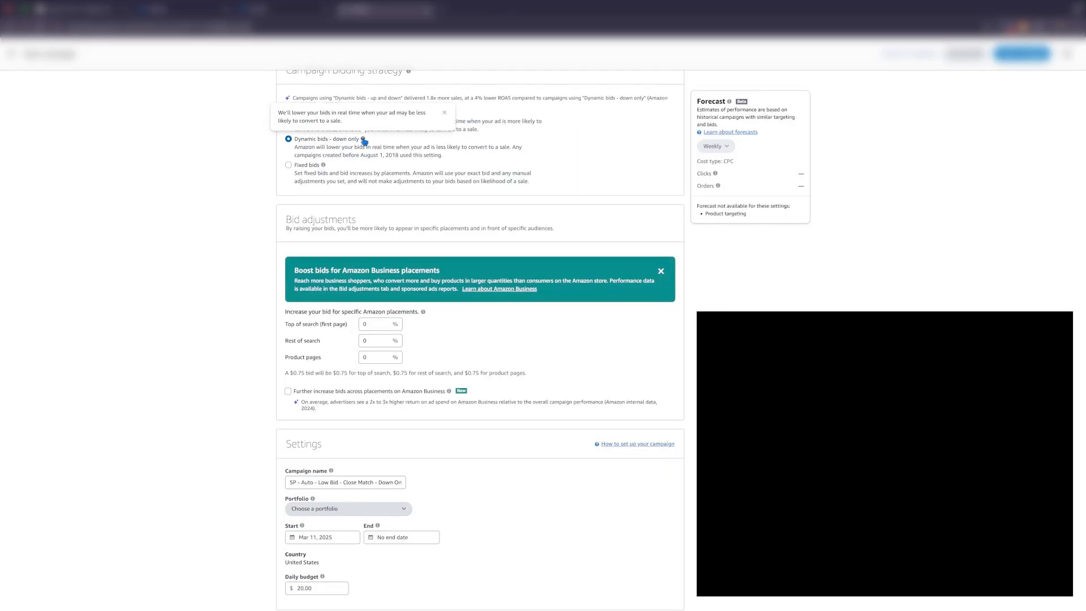
pyautogui.scroll(-2, 521, 314)
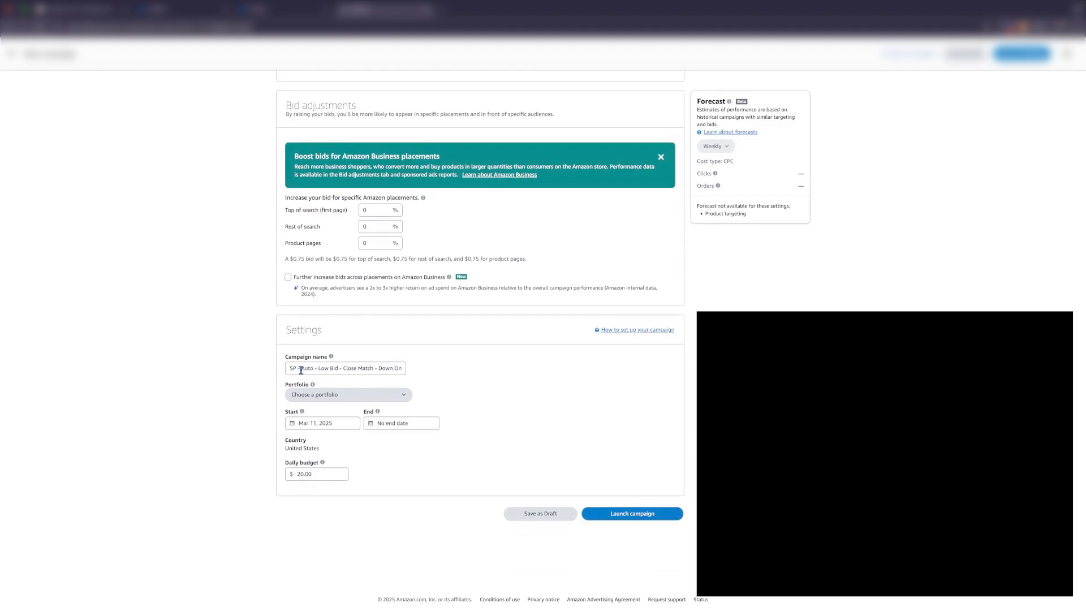
pyautogui.moveTo(288, 369); pyautogui.dragTo(433, 377)
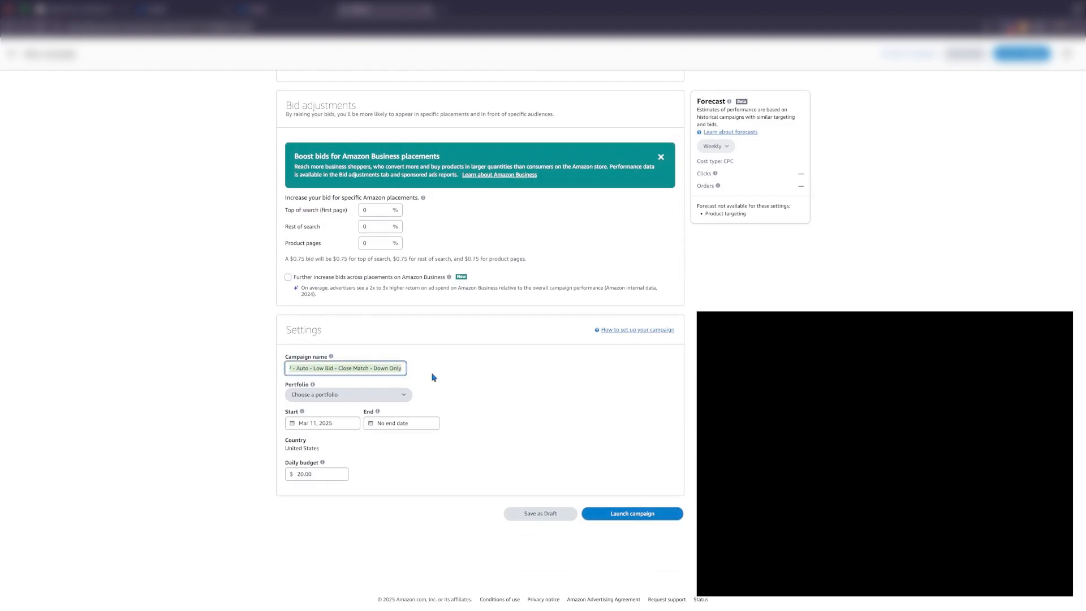
pyautogui.hscroll(-1, 325, 368)
pyautogui.write('SP - PT - High Price 1')
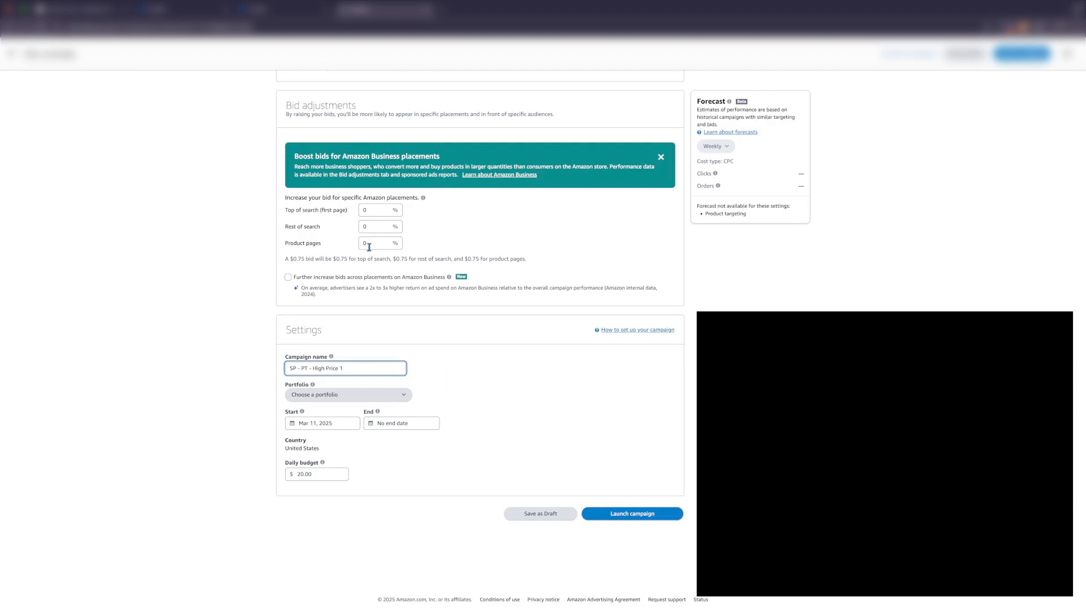
# Step: Check the price range of the Xray products and add the WORKPRO 7.2V mini cordless heat gun to the selection
pyautogui.click(103, 11)
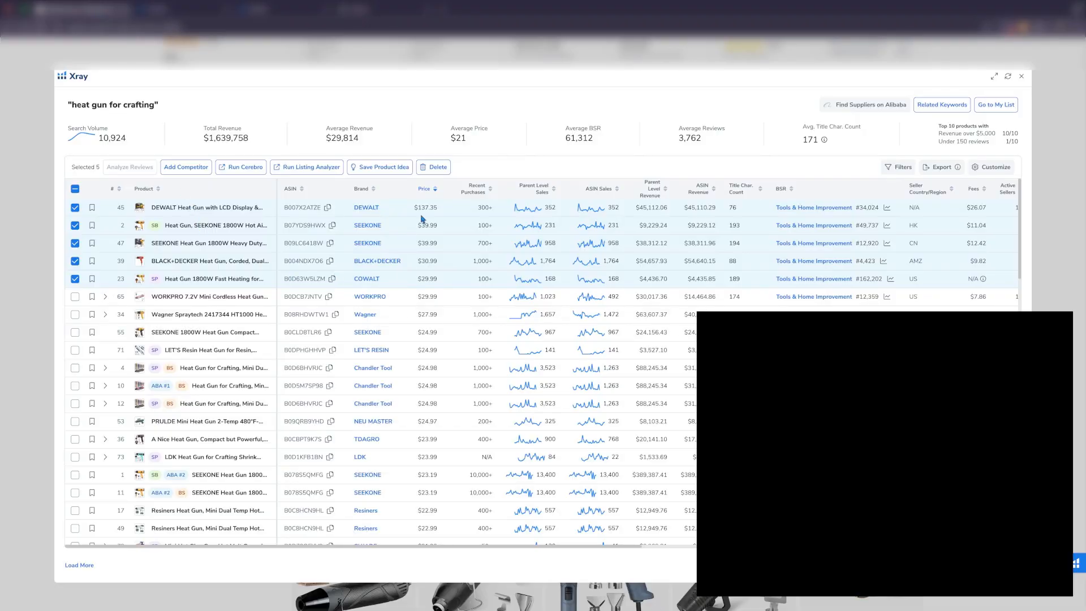
pyautogui.scroll(-10, 427, 359)
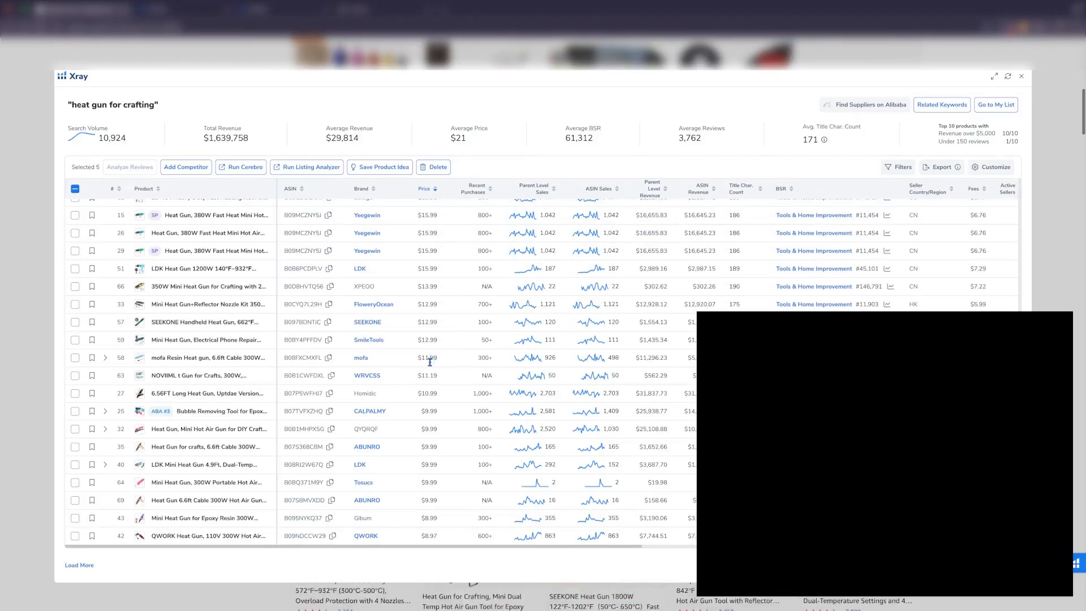
pyautogui.scroll(10, 433, 536)
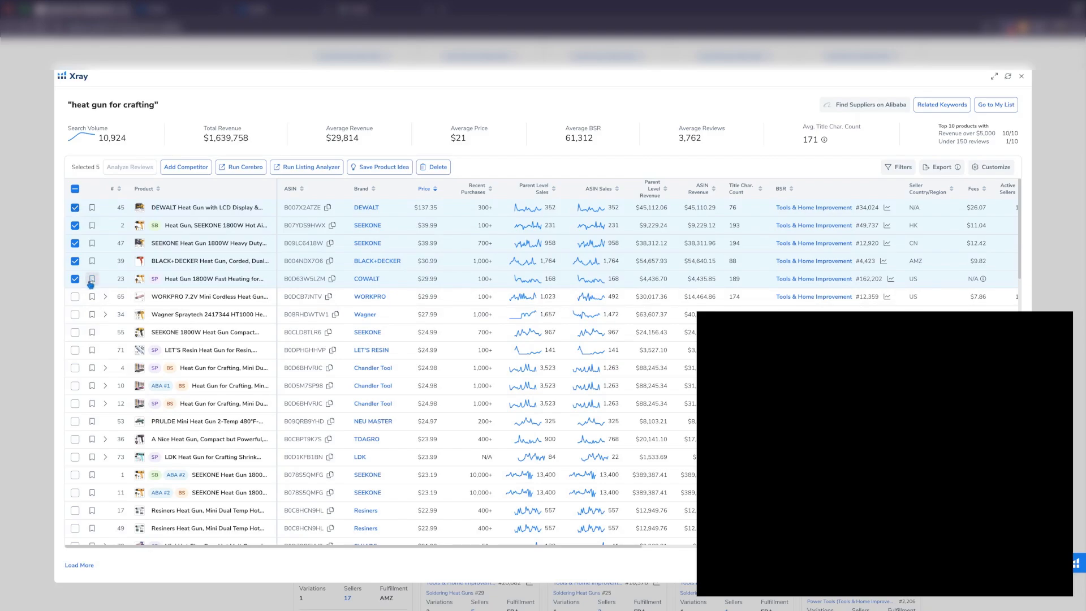
pyautogui.click(75, 298)
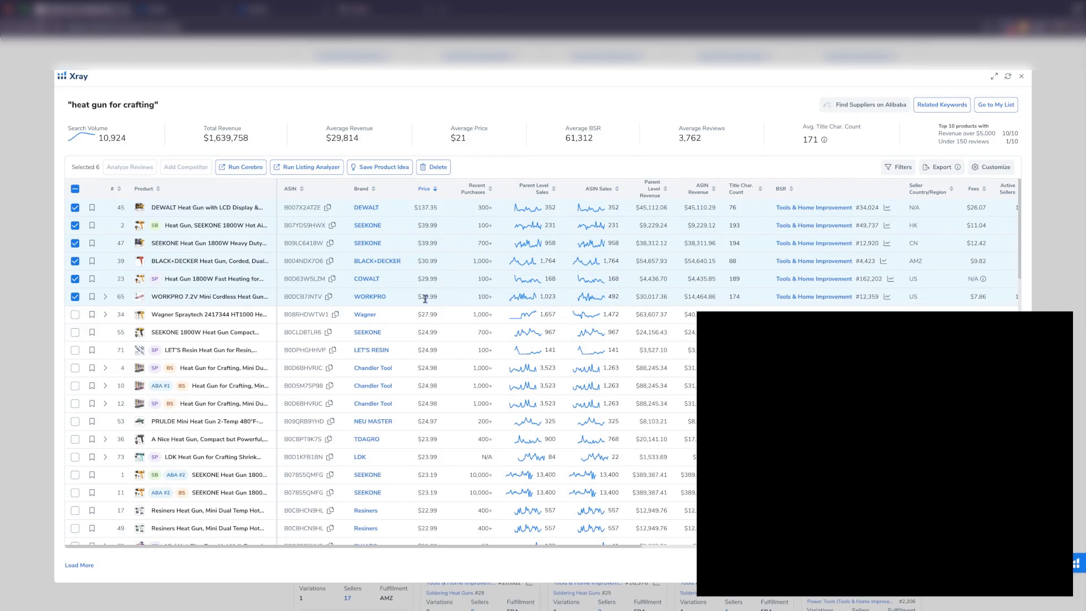
pyautogui.moveTo(441, 300); pyautogui.dragTo(408, 301)
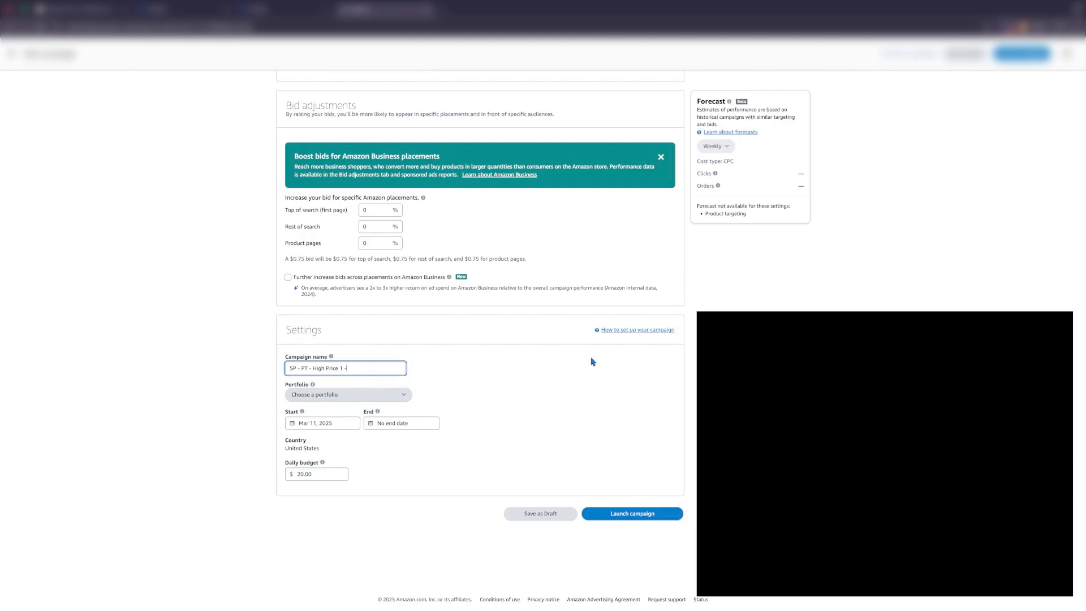
# Step: Complete the campaign name as "SP - PT - High Price 1 - Down Only"
pyautogui.write('Down Only')
pyautogui.click(665, 521)
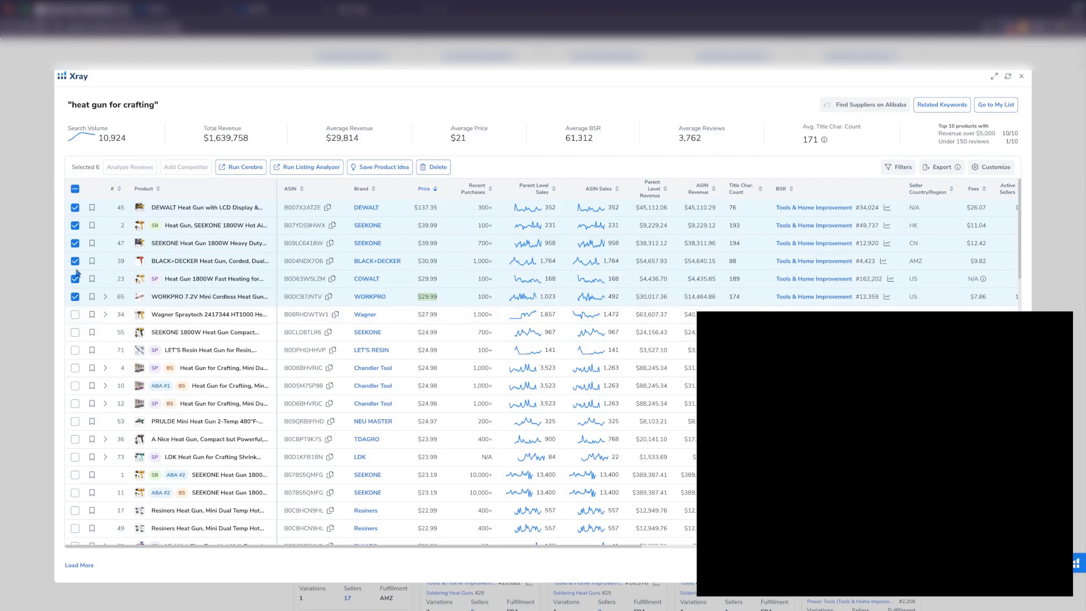
# Step: Replace the Xray selection with the next five products by price, from the Wagner Spraytech to the second Chandler Tool listing
pyautogui.click(76, 315)
pyautogui.click(75, 333)
pyautogui.click(75, 351)
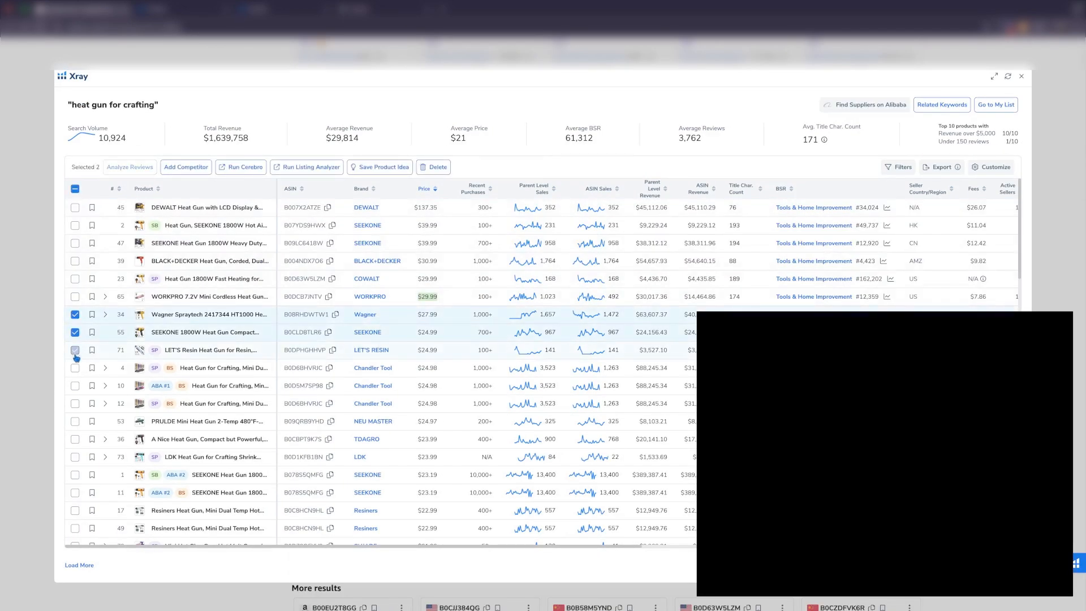
pyautogui.click(75, 369)
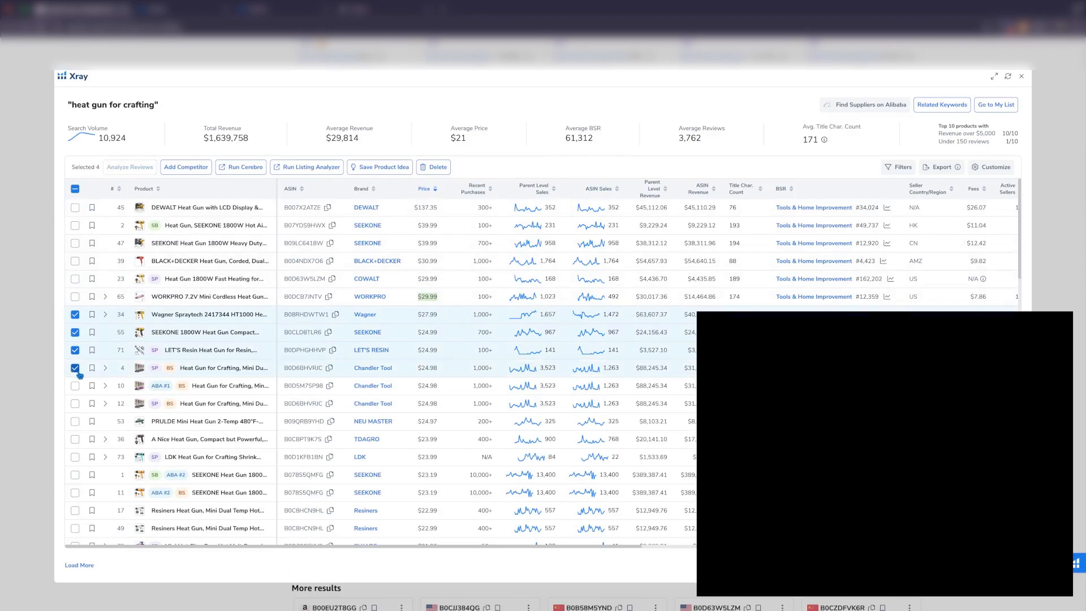
pyautogui.click(76, 386)
pyautogui.scroll(-2, 75, 387)
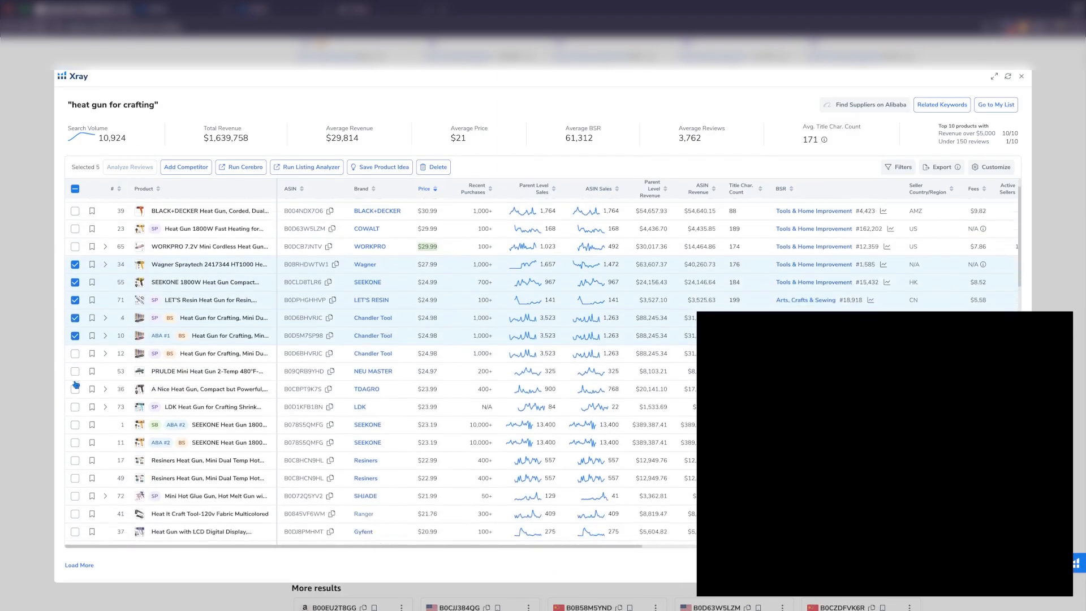
pyautogui.scroll(1, 107, 284)
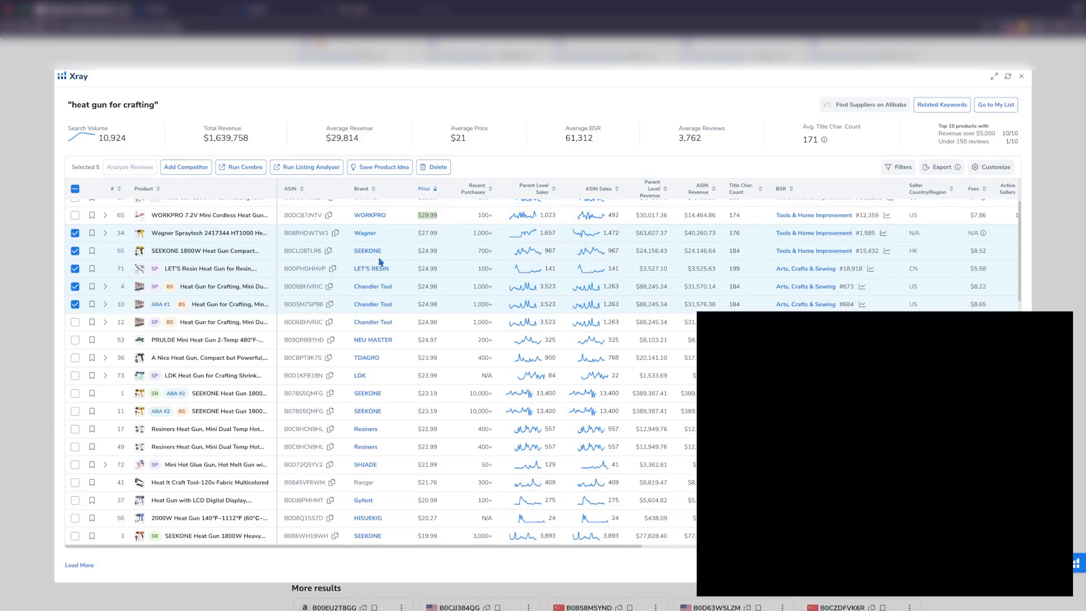
# Step: Clear the selection and select the following five products by price, from the third Chandler Tool listing through PRULDE, TDAGRO and LDK to SEEKONE
pyautogui.click(74, 189)
pyautogui.click(74, 322)
pyautogui.click(75, 339)
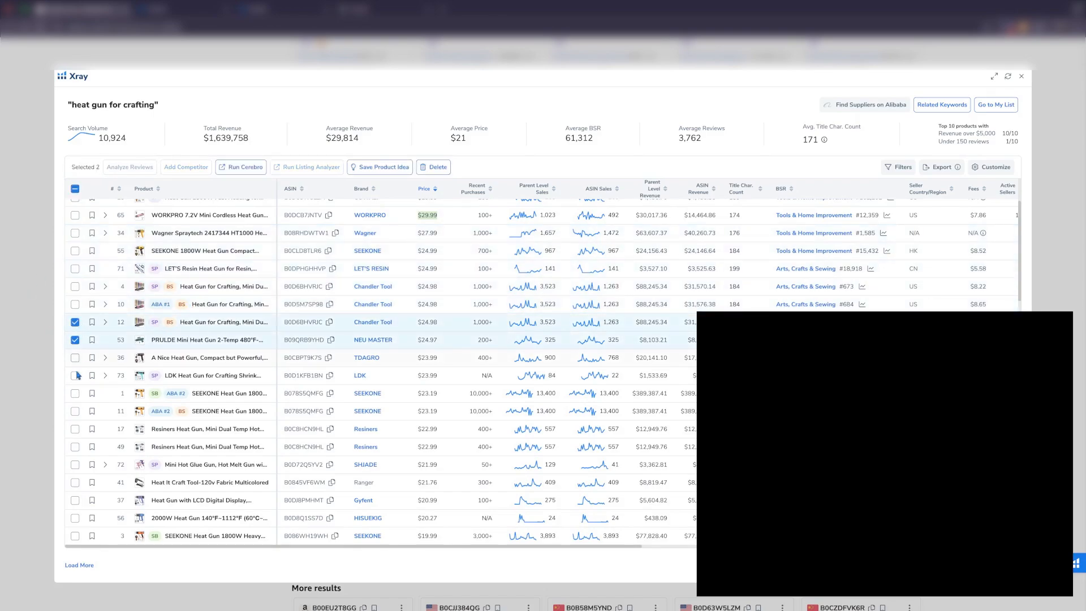
pyautogui.click(75, 358)
pyautogui.click(74, 375)
pyautogui.click(74, 393)
pyautogui.scroll(-1, 426, 372)
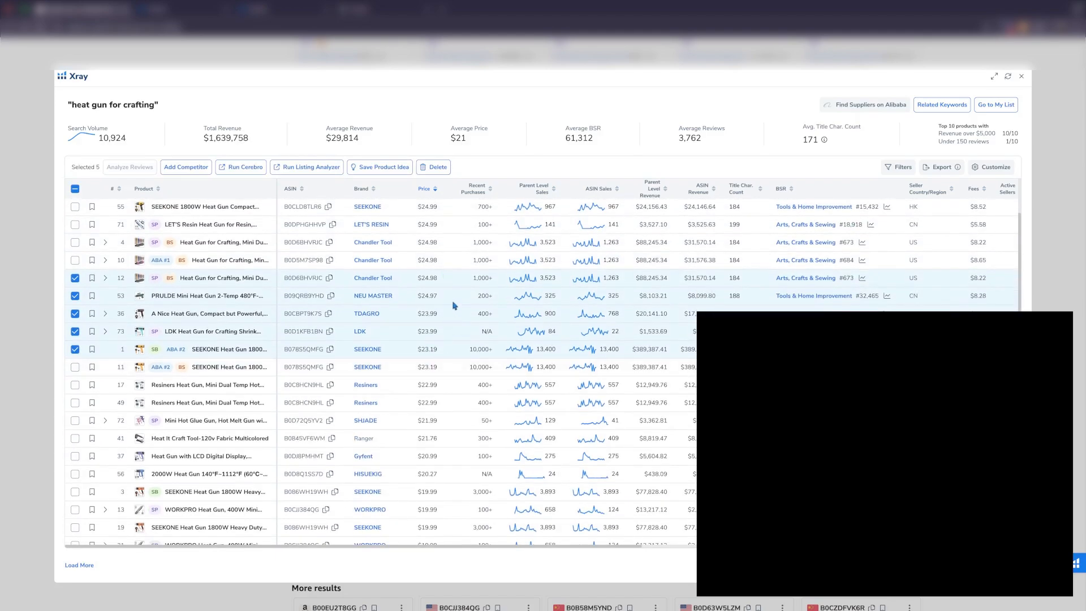
pyautogui.scroll(-2, 450, 395)
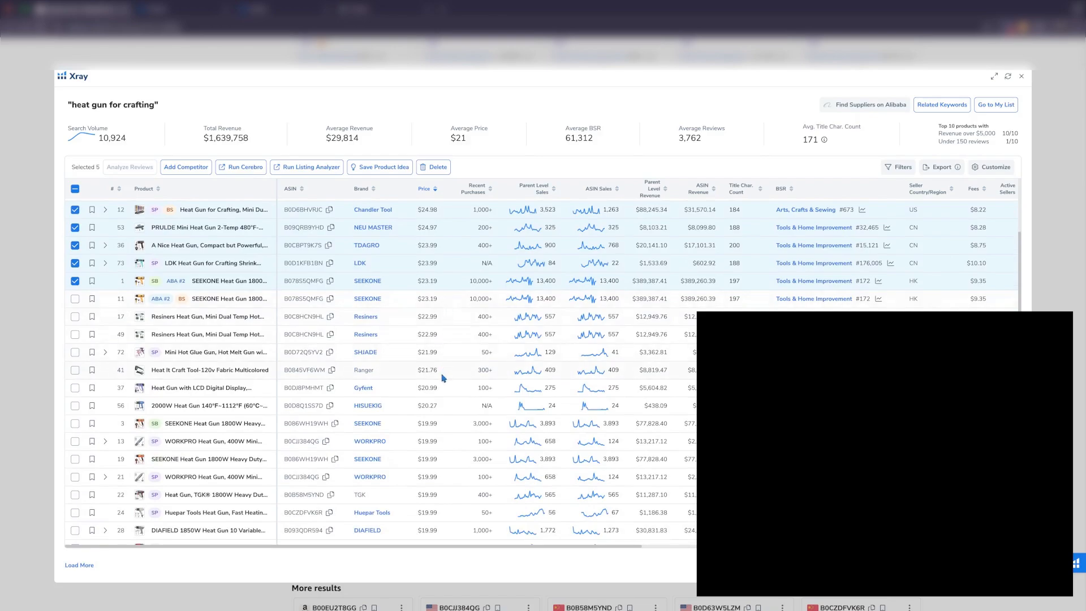
pyautogui.scroll(-1, 443, 377)
pyautogui.scroll(-2, 441, 373)
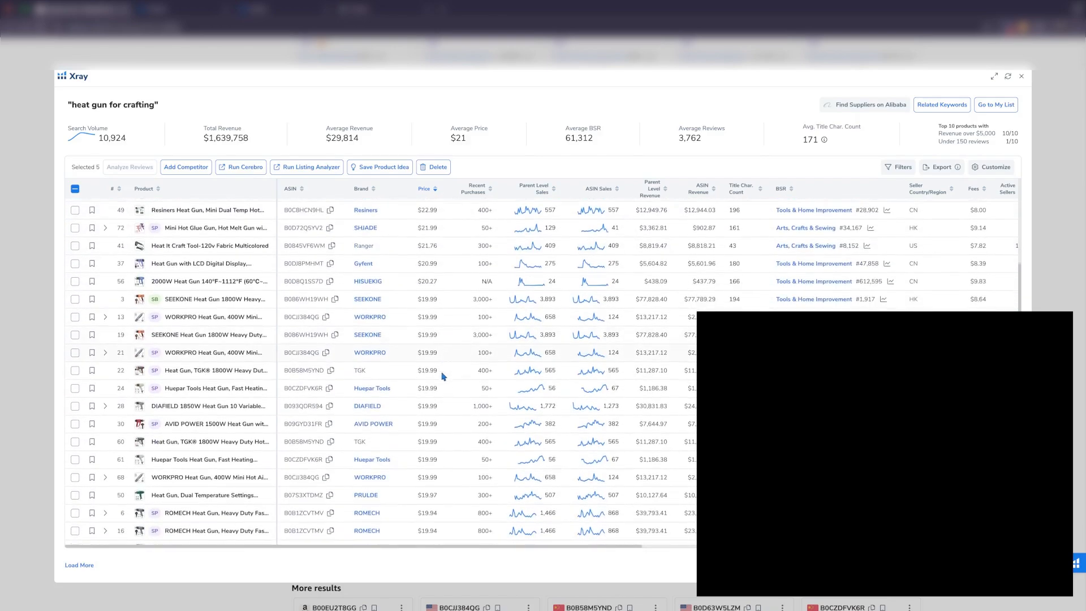
pyautogui.scroll(3, 451, 286)
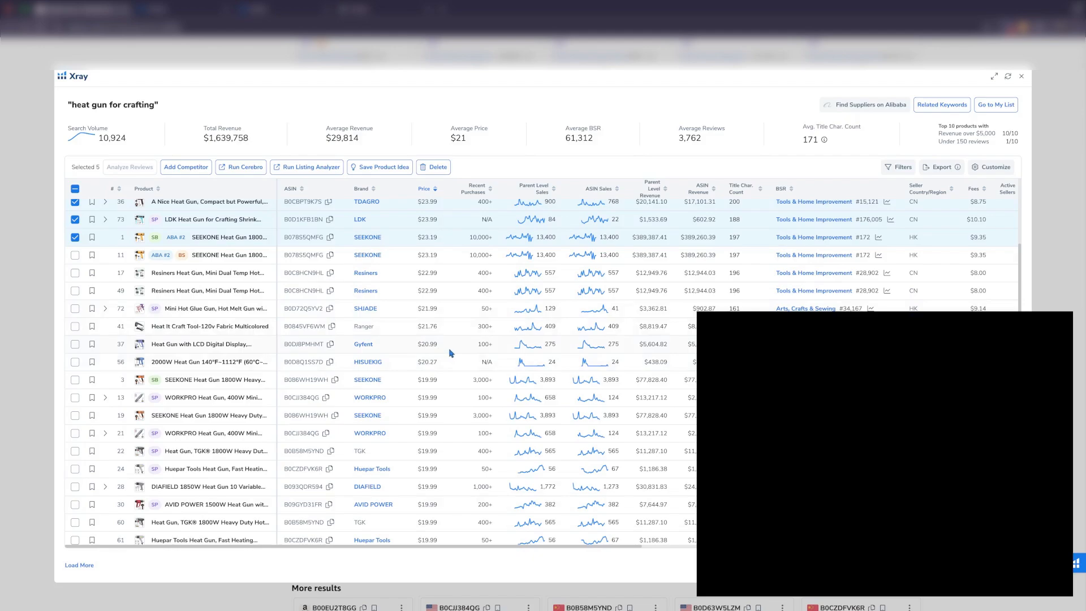
# Step: Examine the remaining Xray products in price order, down to the cheapest heat guns and back to the mid-priced ones
pyautogui.scroll(1, 463, 350)
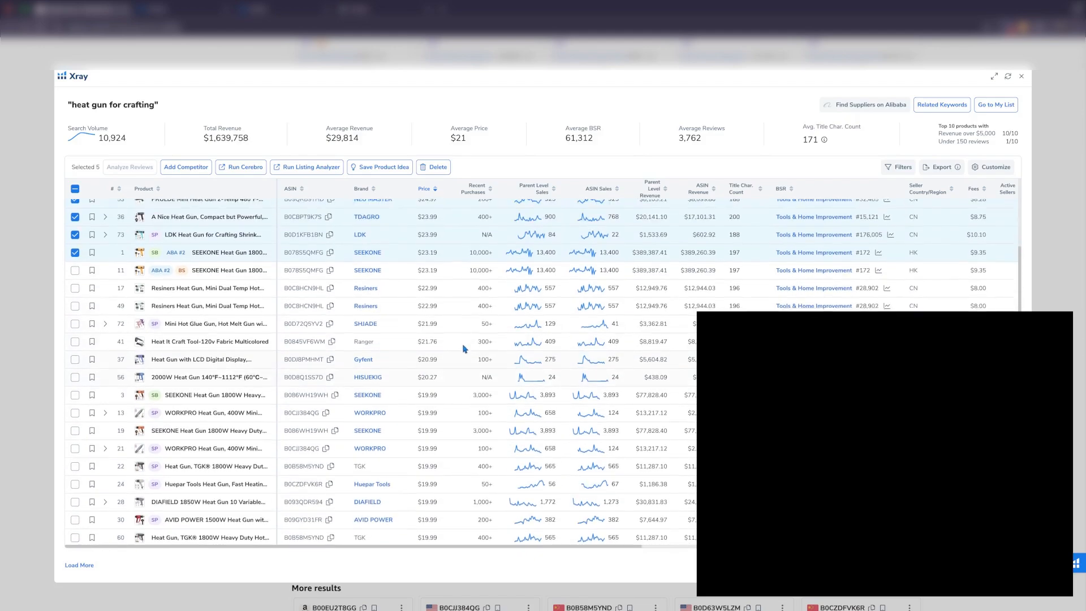
pyautogui.scroll(1, 463, 349)
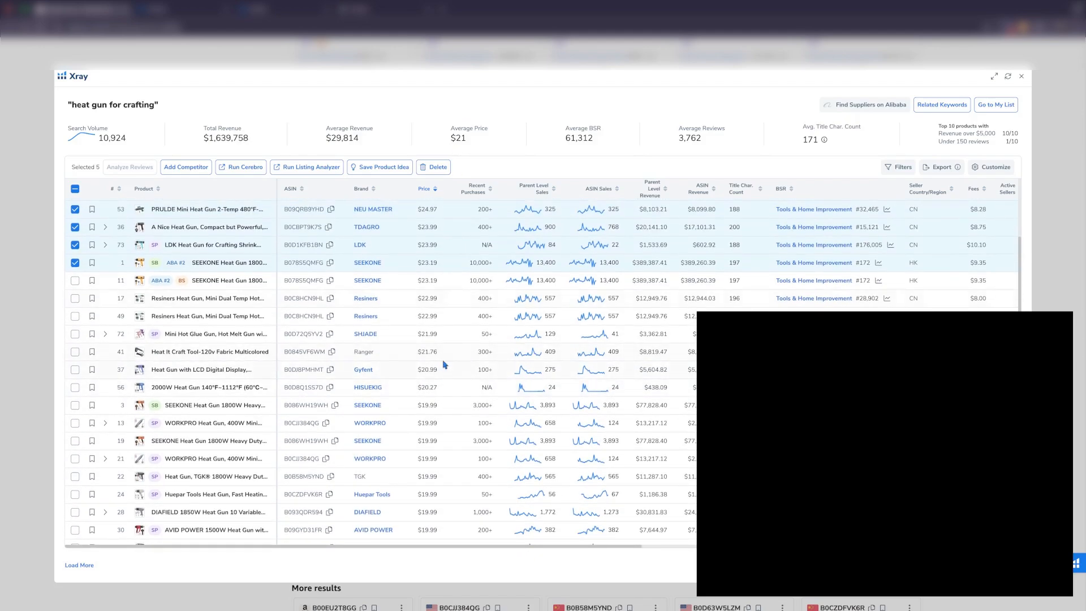
pyautogui.scroll(-3, 453, 377)
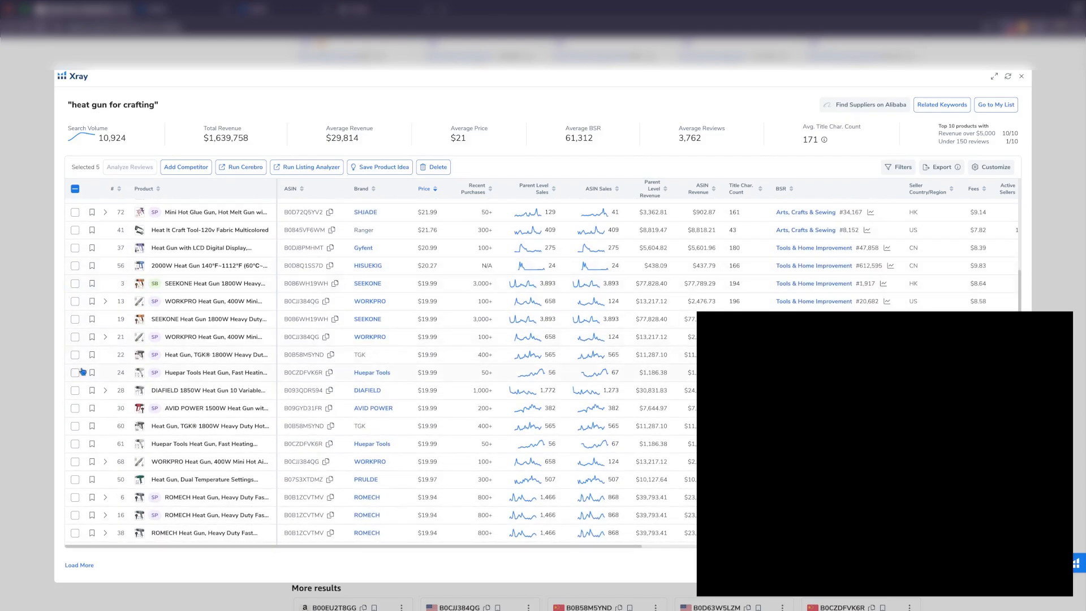
pyautogui.scroll(-3, 446, 305)
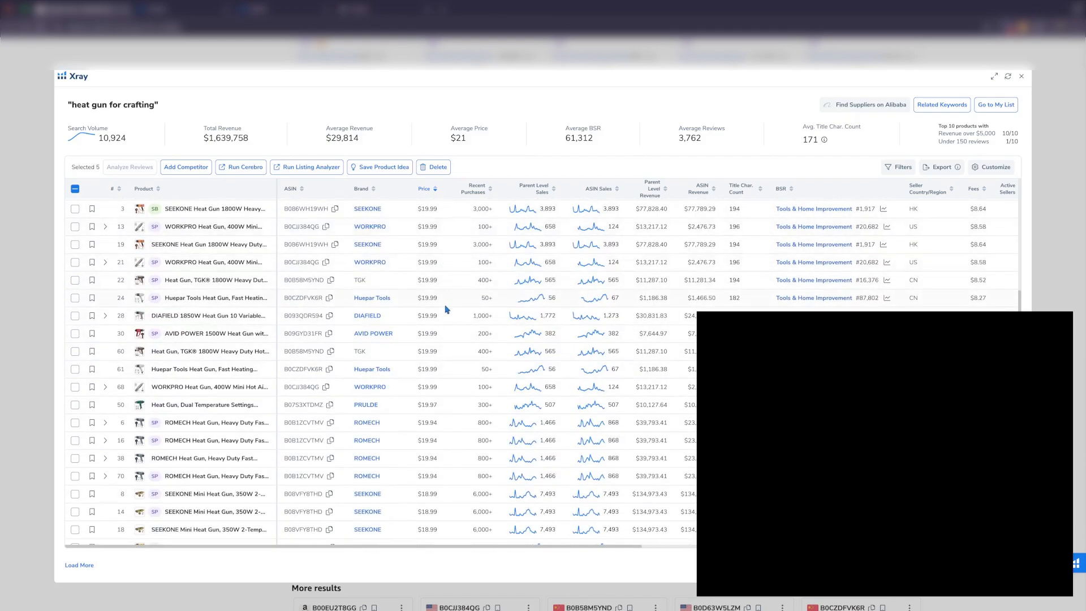
pyautogui.scroll(-5, 442, 339)
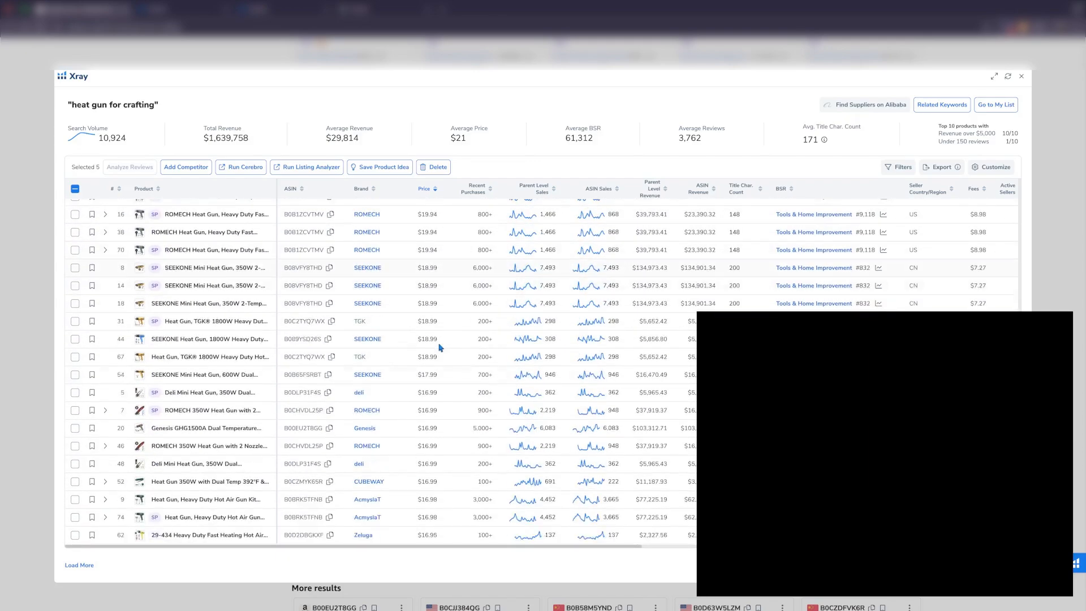
pyautogui.scroll(-5, 429, 406)
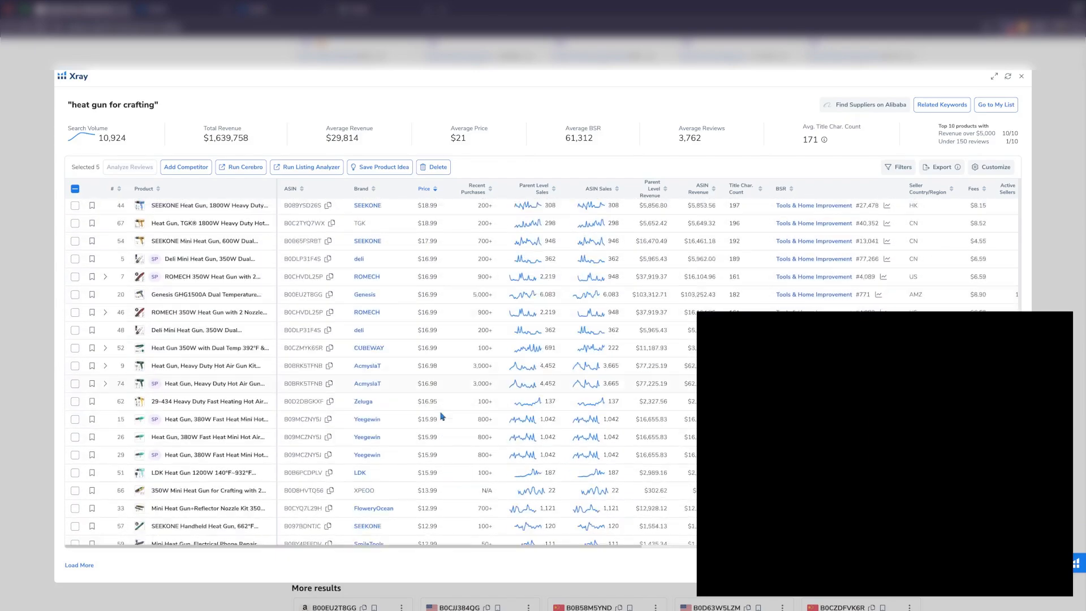
pyautogui.scroll(-3, 427, 421)
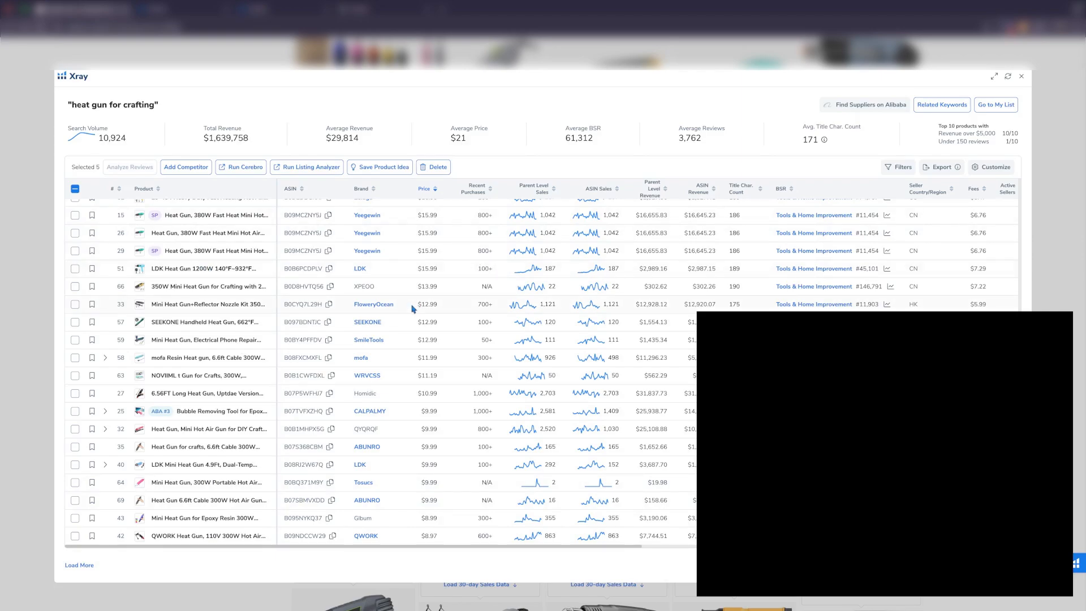
pyautogui.scroll(10, 435, 358)
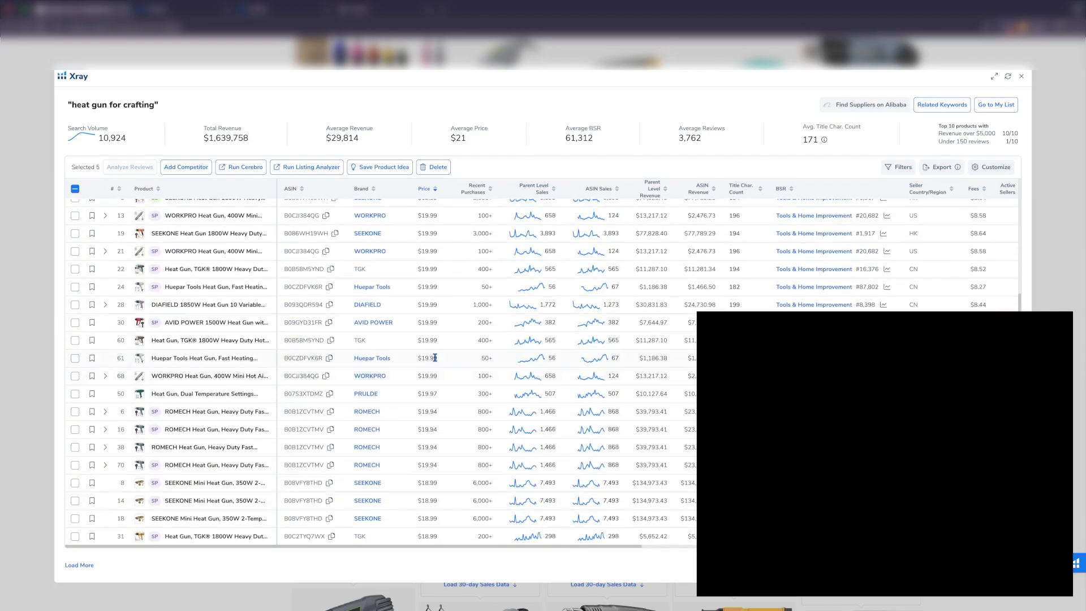
pyautogui.scroll(8, 435, 357)
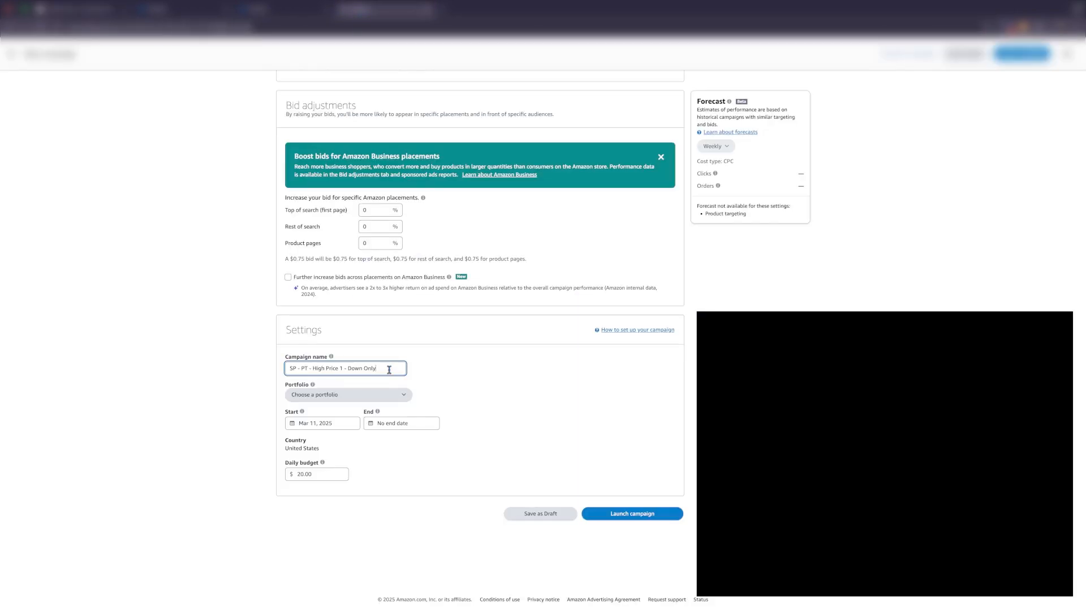
pyautogui.click(448, 411)
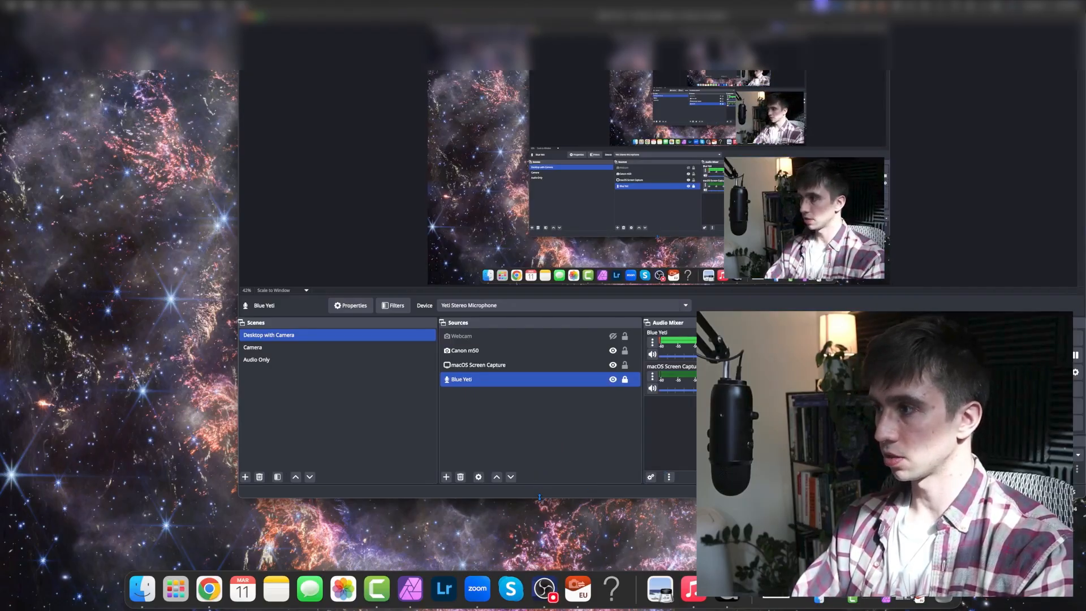
pyautogui.moveTo(540, 497); pyautogui.dragTo(540, 523)
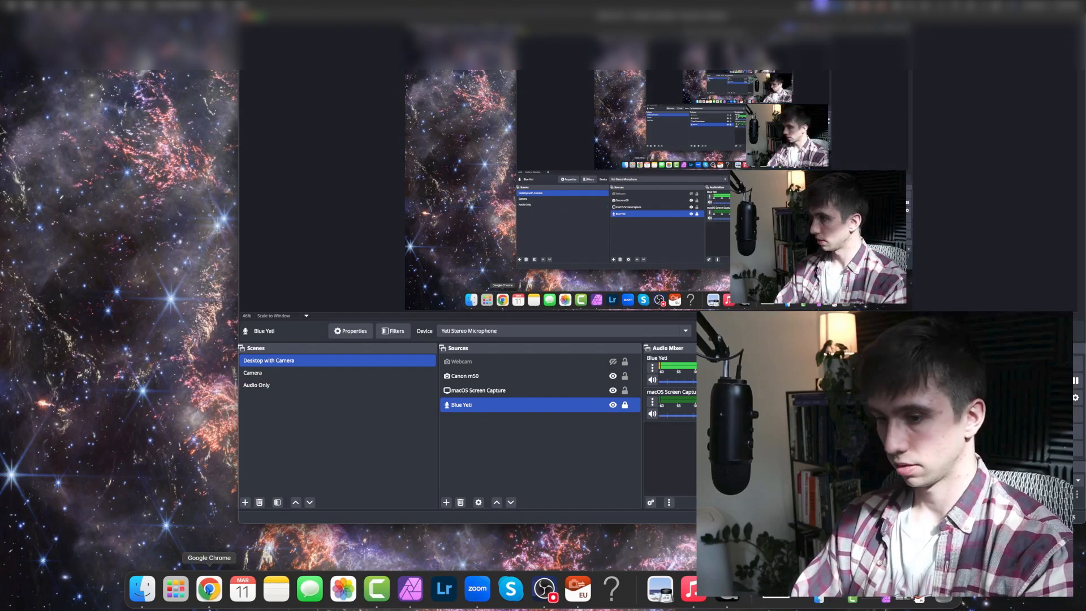
# Step: Switch to Google Chrome and name the new campaign "SB - VA - KW - Heat Gun - Down Only"
pyautogui.click(210, 591)
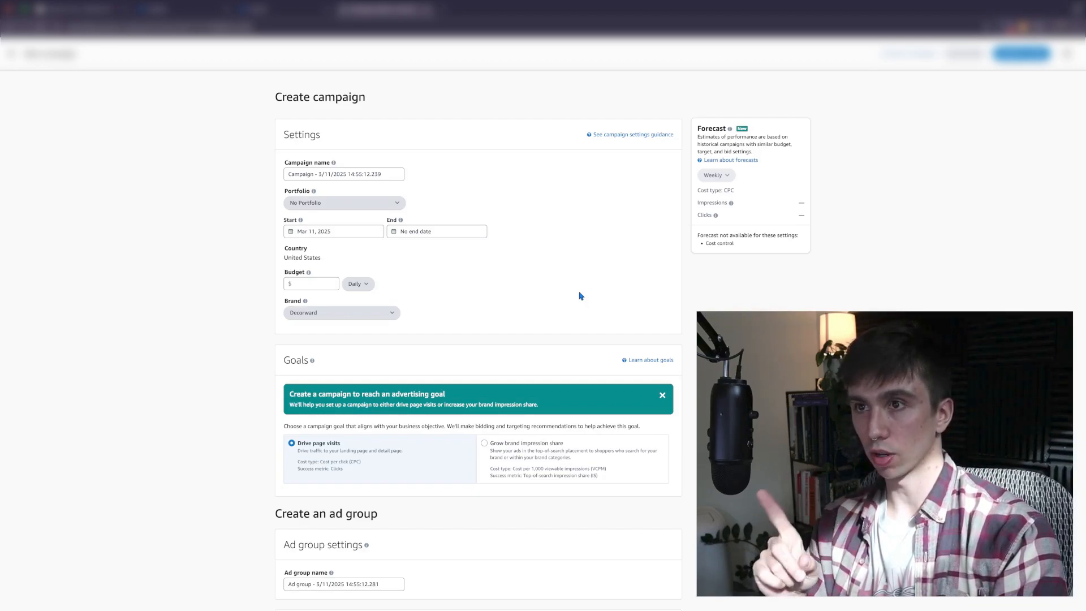
pyautogui.click(83, 15)
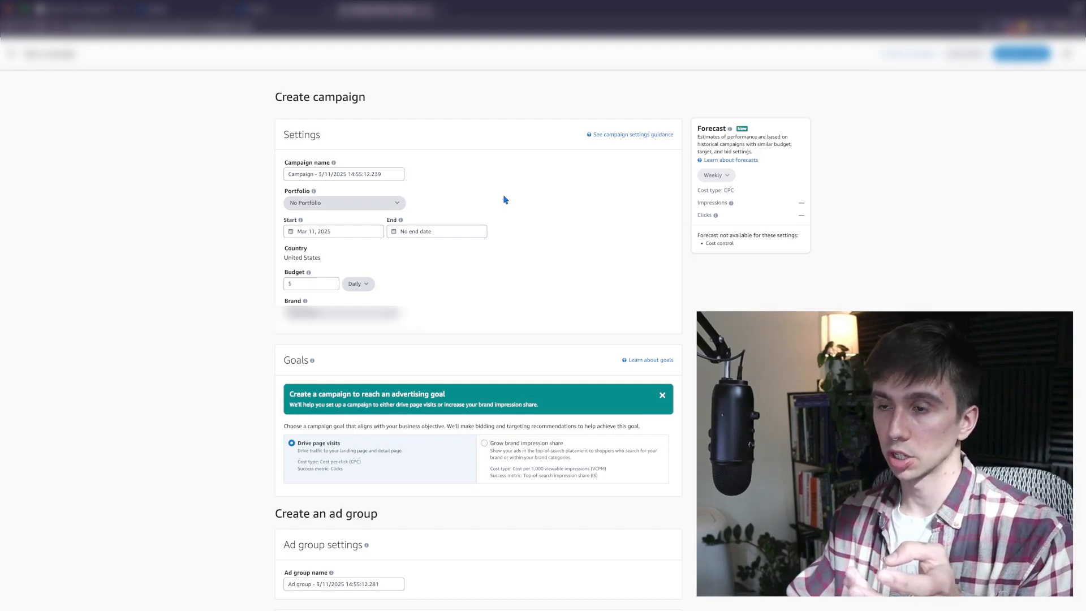
pyautogui.moveTo(390, 174); pyautogui.dragTo(278, 177)
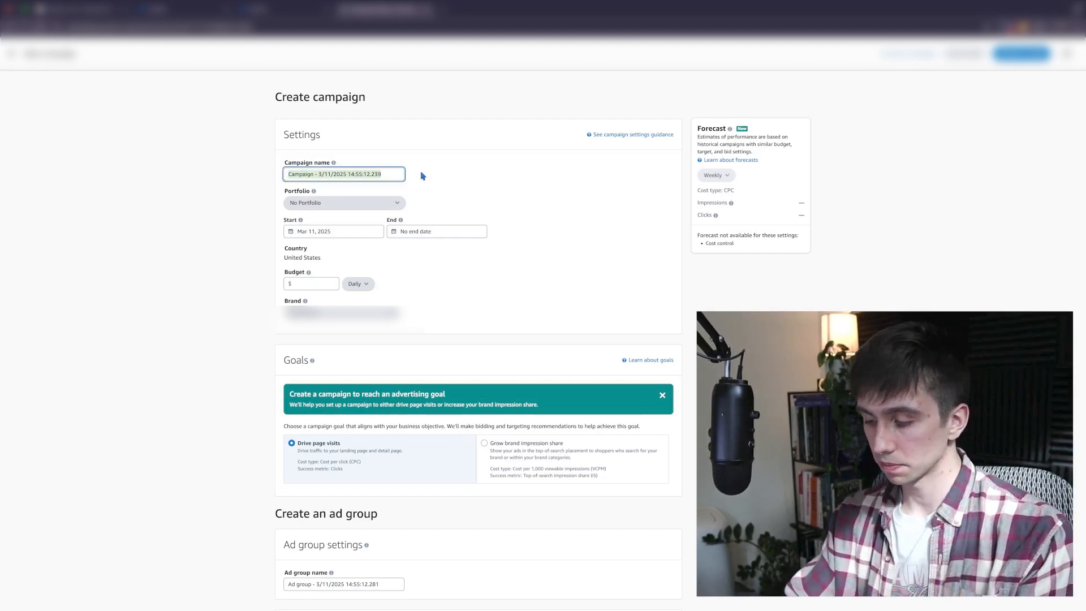
pyautogui.write('SB - VA -')
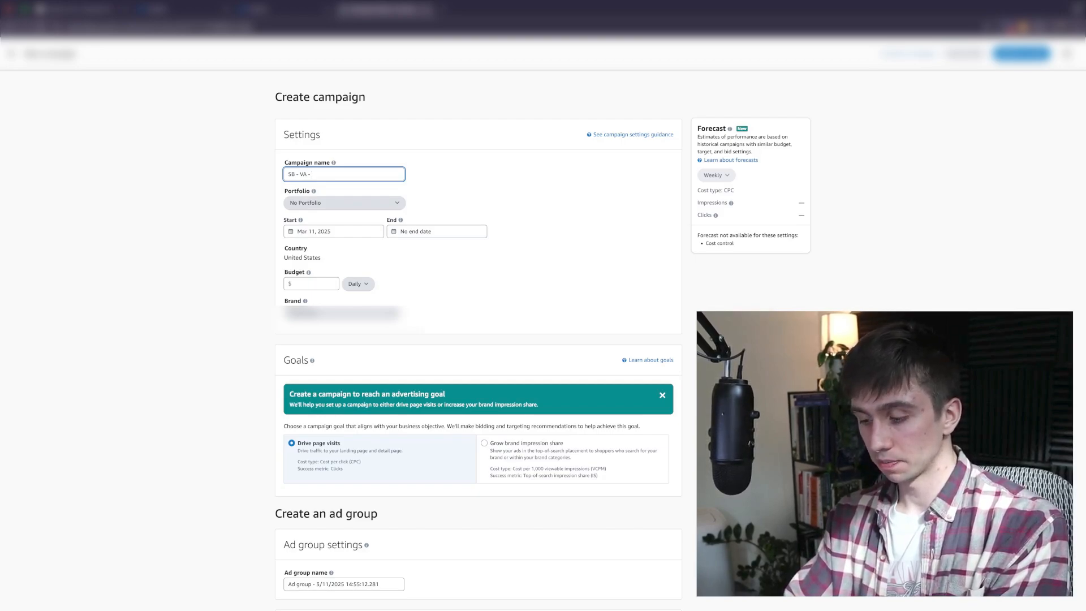
pyautogui.write('KW')
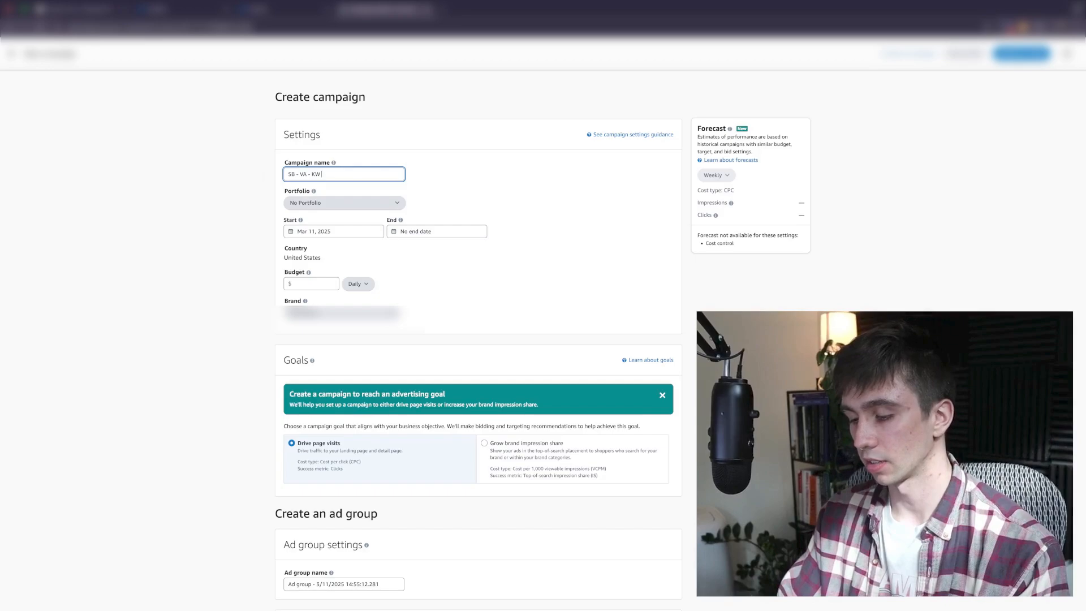
pyautogui.write('-')
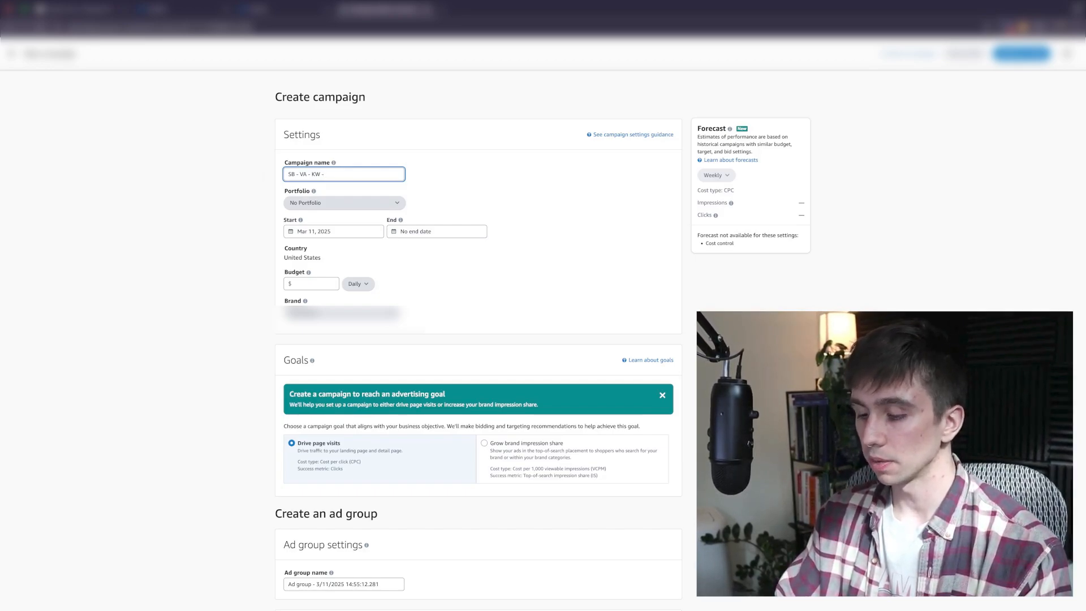
pyautogui.write(' Hee')
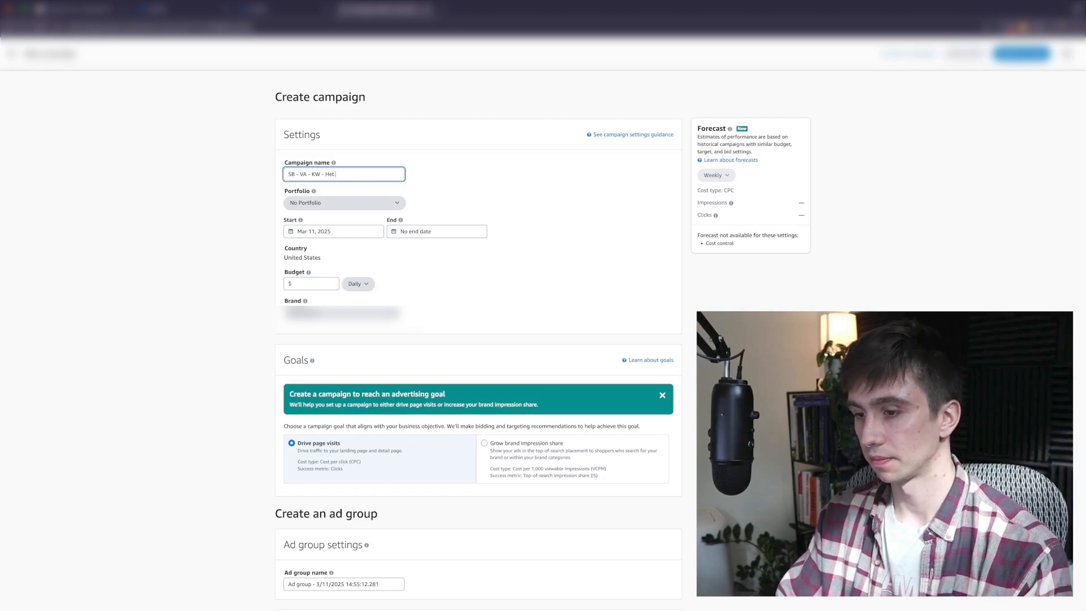
pyautogui.write('Gun')
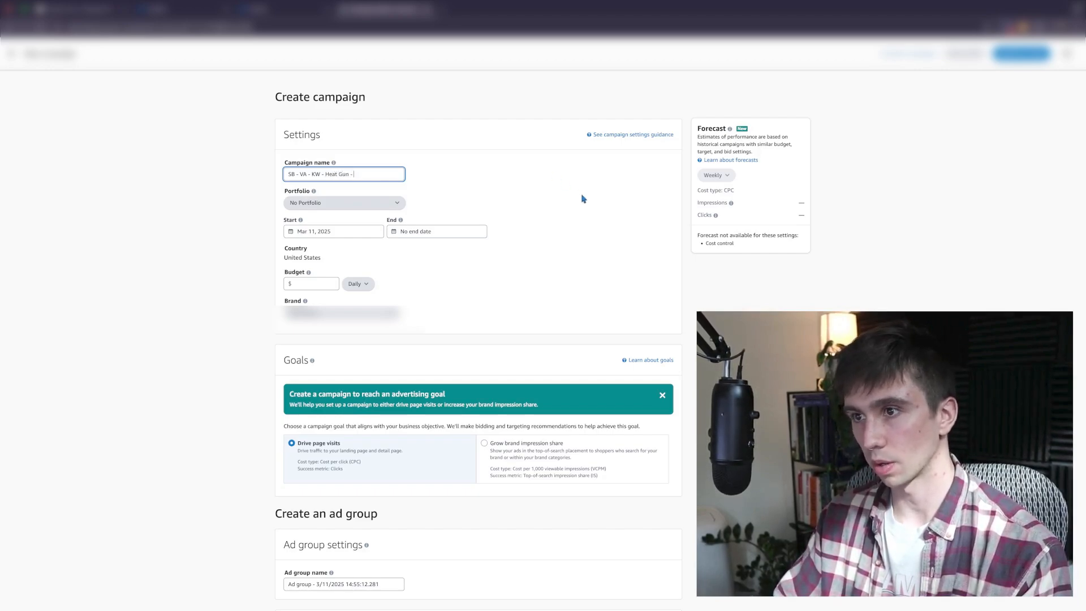
pyautogui.write(' - Down Only')
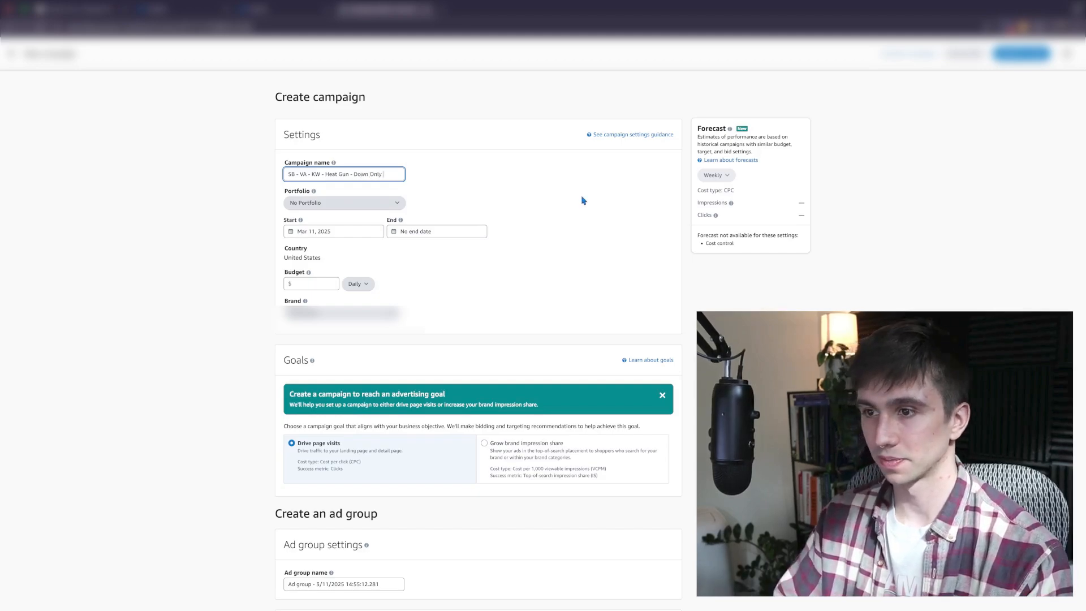
# Step: Set the campaign's daily budget to $20
pyautogui.click(315, 283)
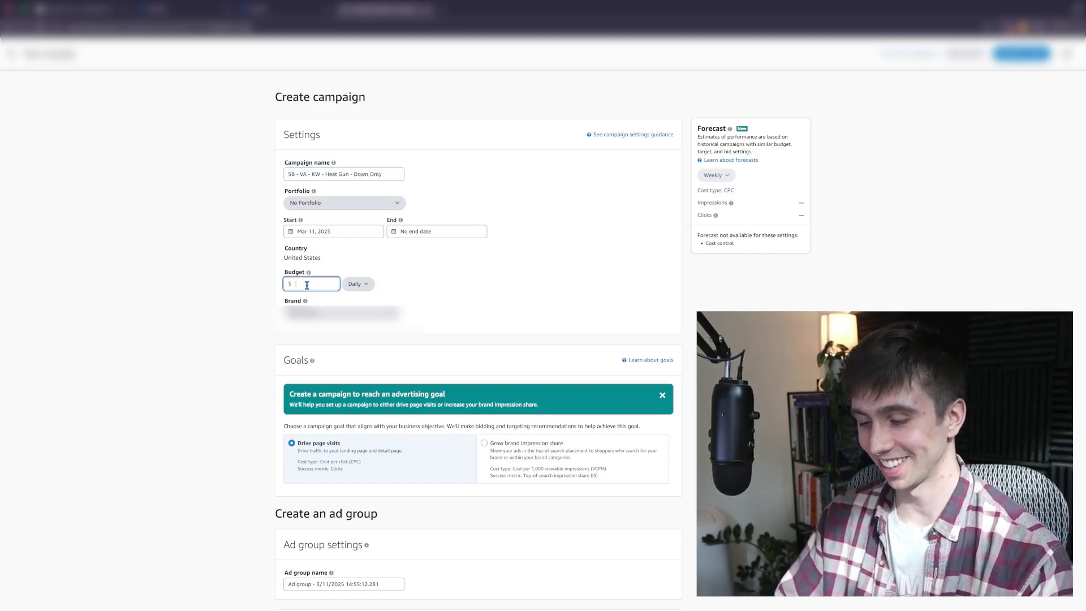
pyautogui.write('20')
pyautogui.click(585, 279)
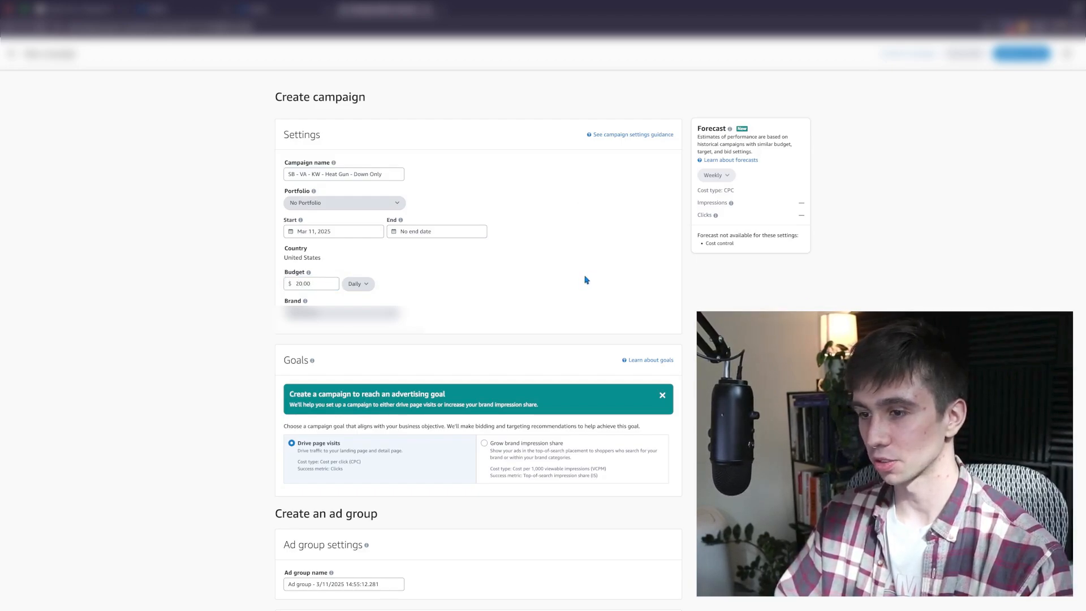
# Step: Name the ad group "Video ad" and choose Video as the ad format
pyautogui.scroll(-5, 586, 279)
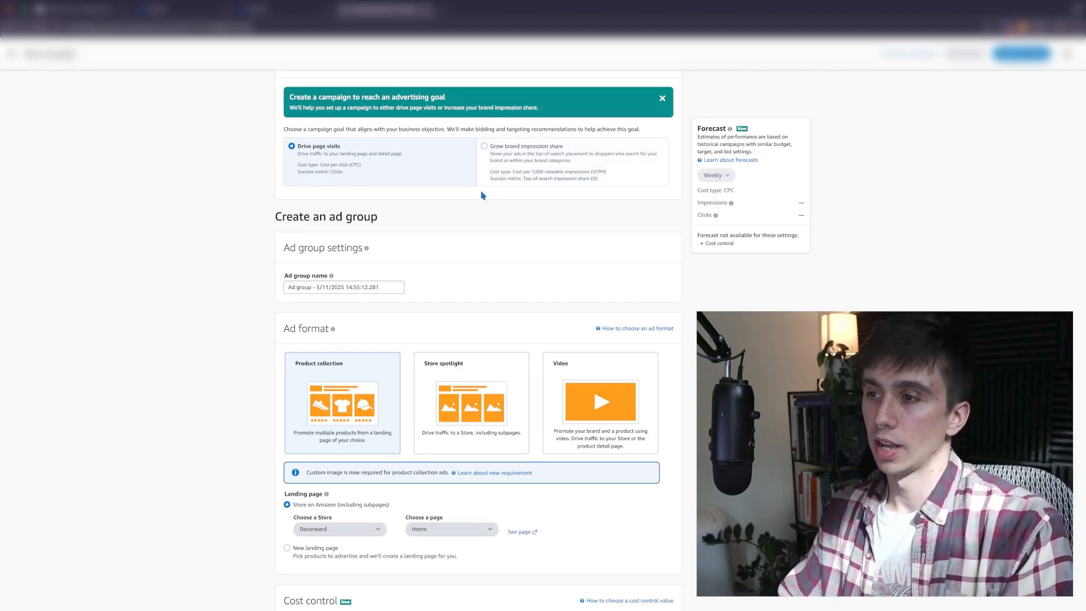
pyautogui.tripleClick(399, 287)
pyautogui.write('Video ad')
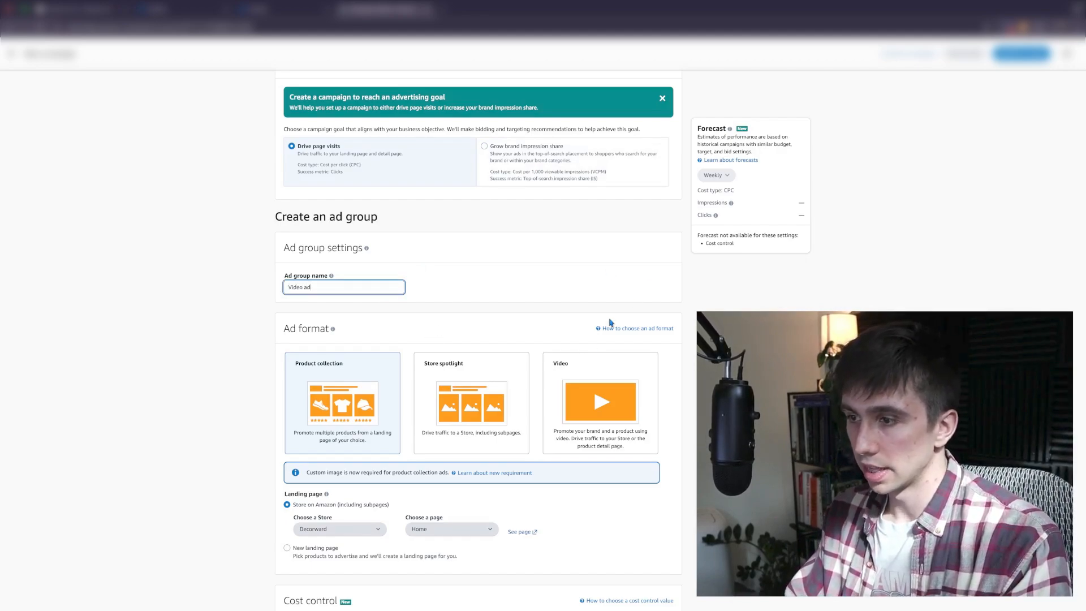
pyautogui.click(586, 369)
pyautogui.scroll(-4, 485, 323)
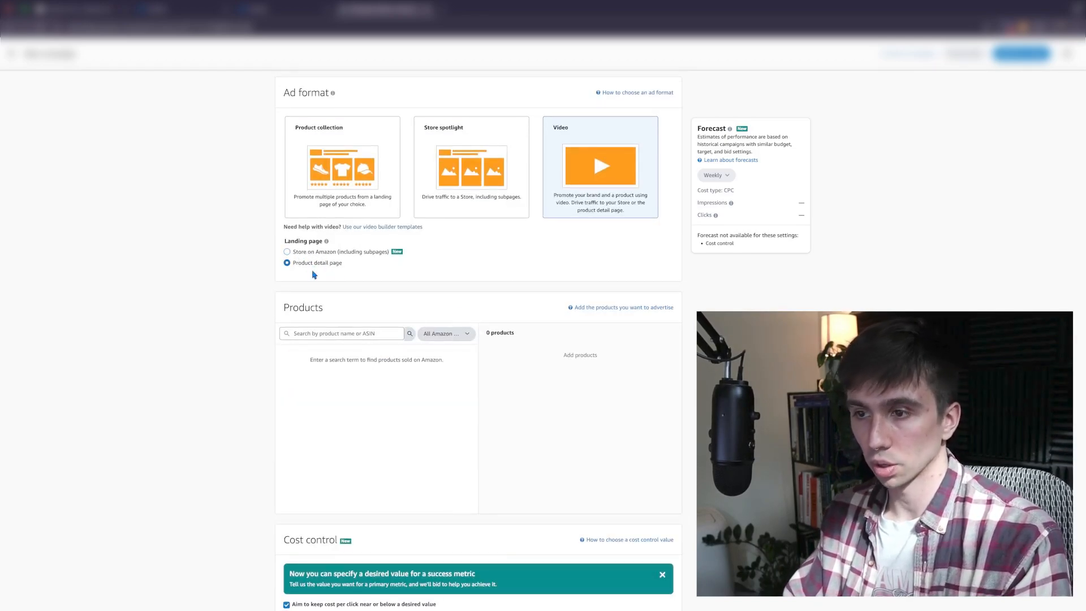
# Step: Turn off the cost-per-click cost control and remove the brand-related and landing-page-related keyword targeting groups
pyautogui.scroll(-8, 451, 259)
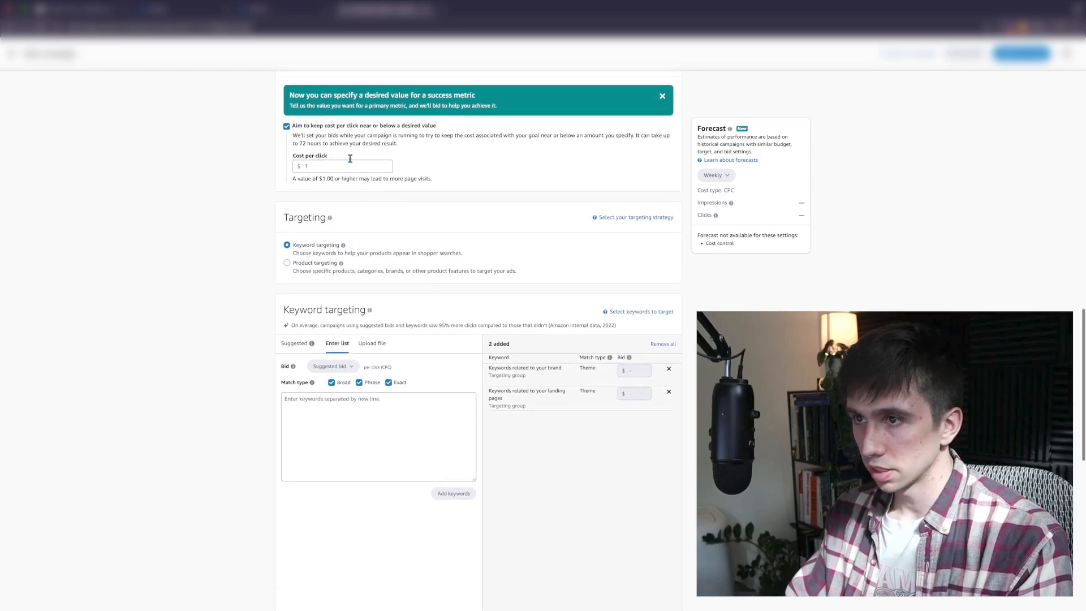
pyautogui.click(286, 126)
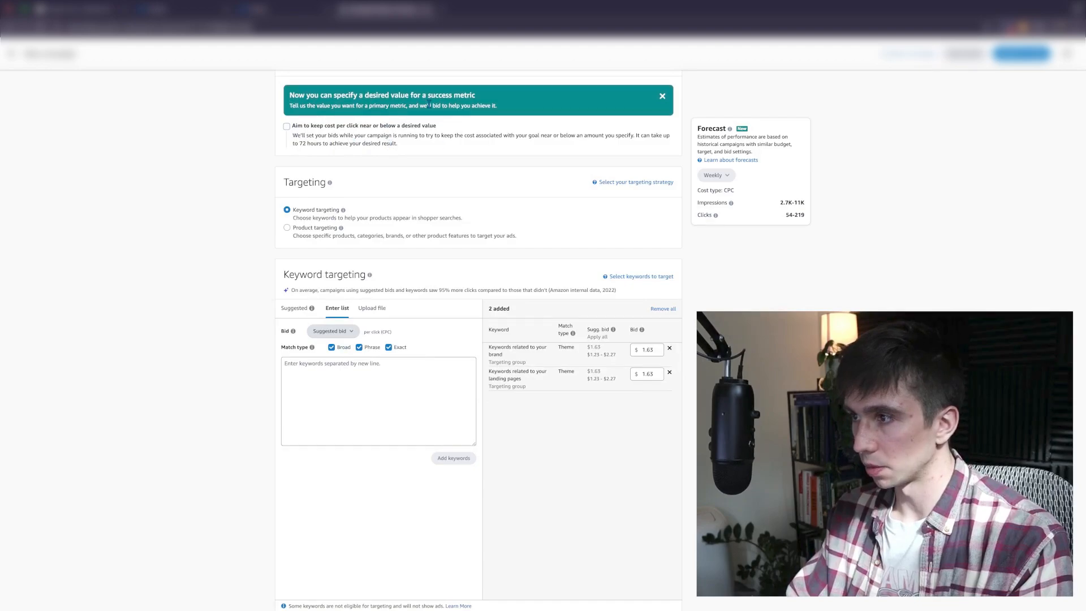
pyautogui.scroll(1, 545, 275)
pyautogui.scroll(-1, 545, 277)
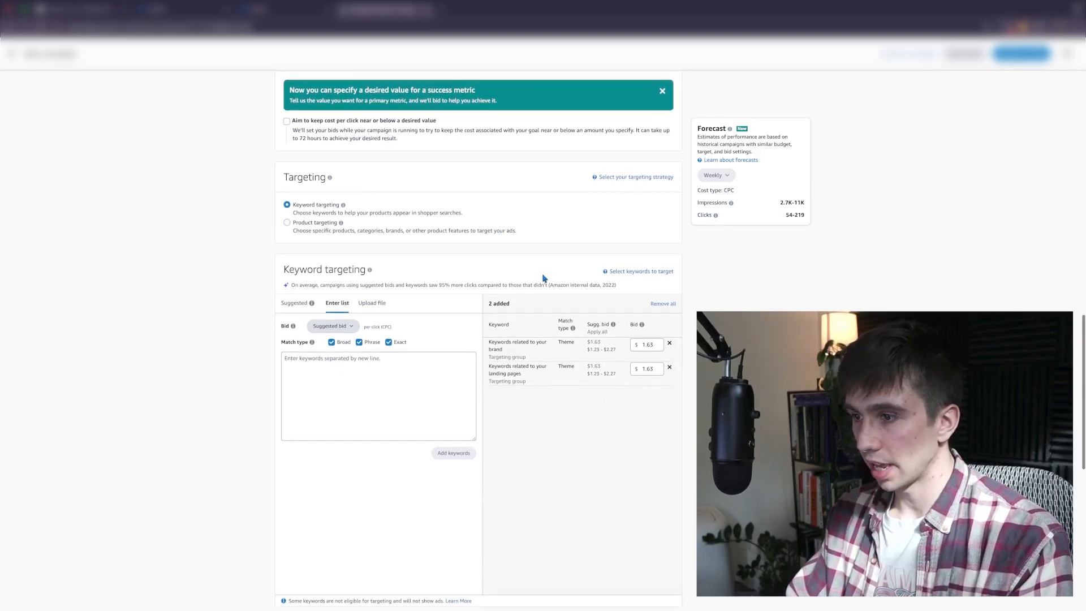
pyautogui.click(669, 368)
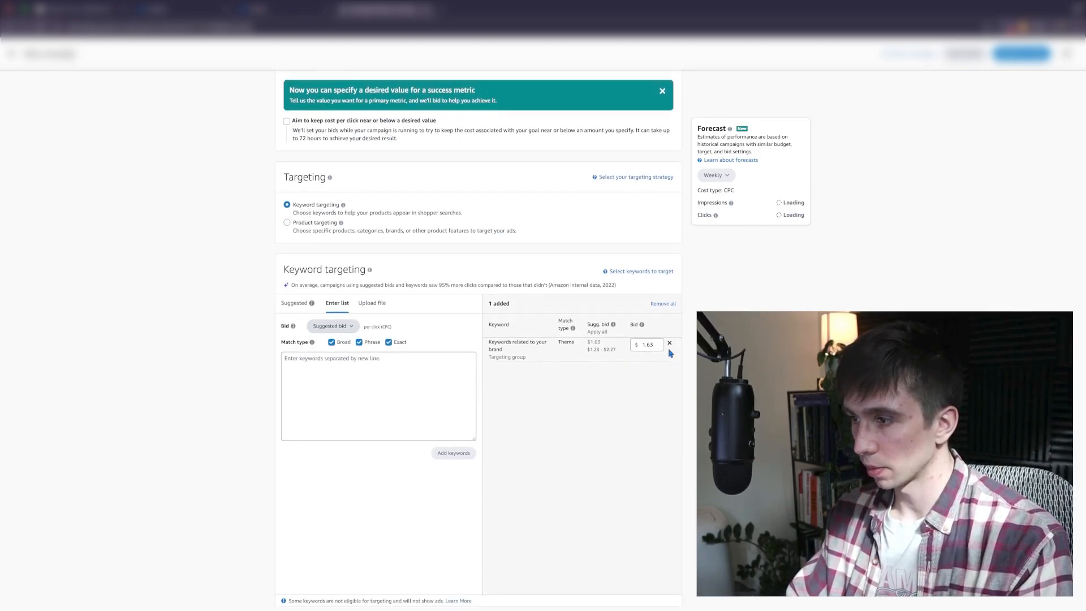
pyautogui.click(670, 344)
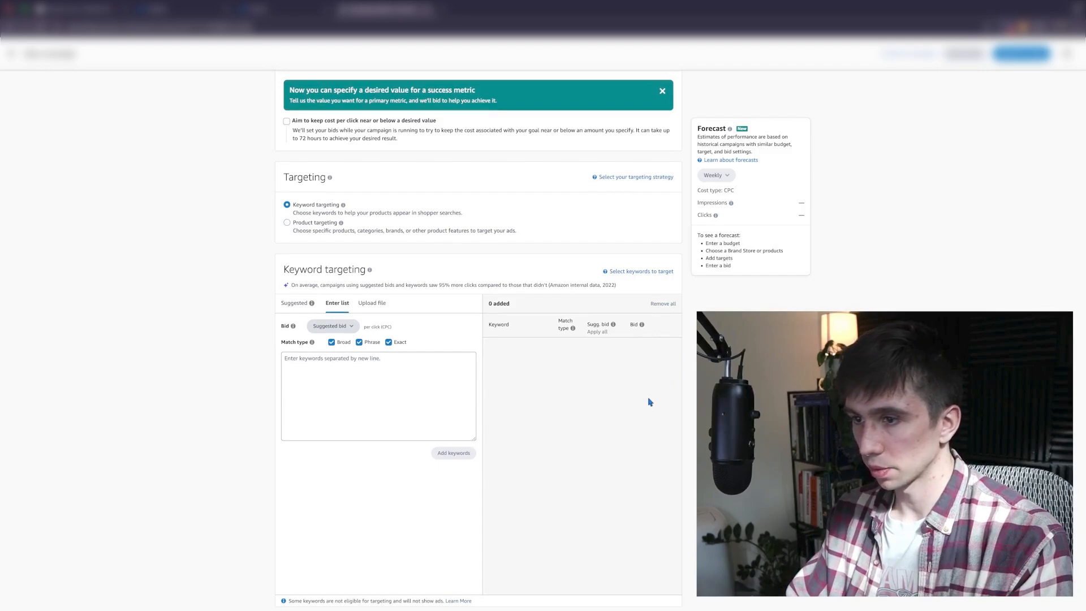
# Step: Deselect the broad, phrase and exact keyword match types and change the targeting strategy to product targeting
pyautogui.scroll(-1, 485, 359)
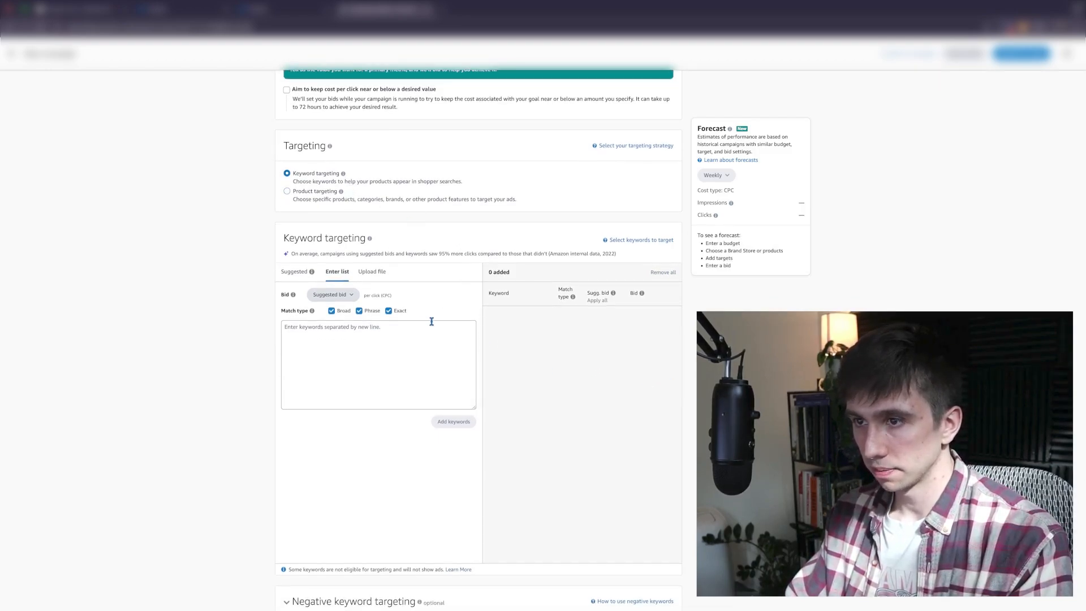
pyautogui.click(360, 311)
pyautogui.click(332, 311)
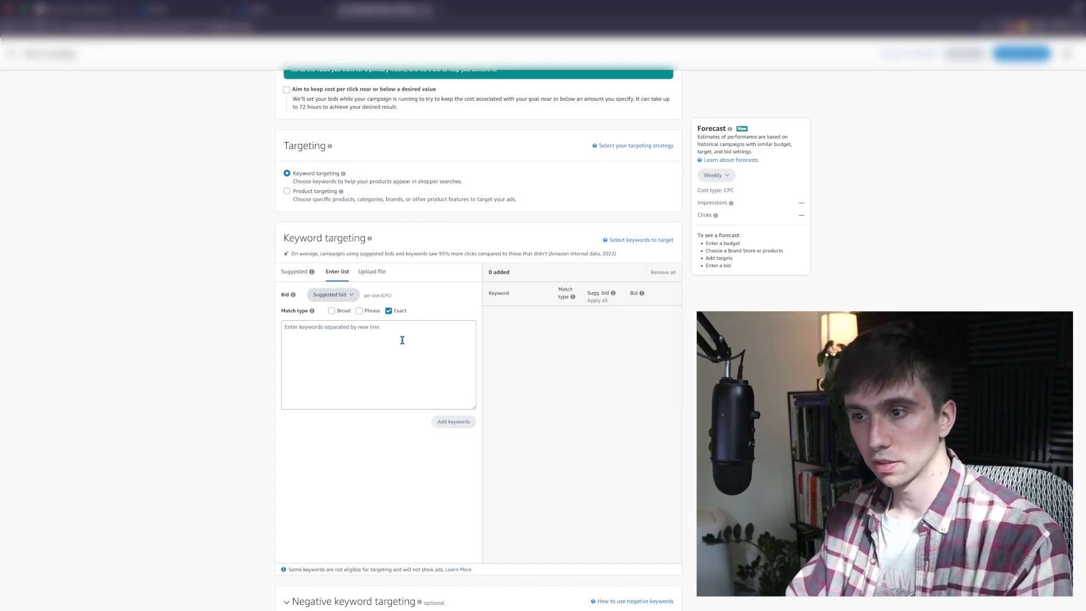
pyautogui.click(332, 311)
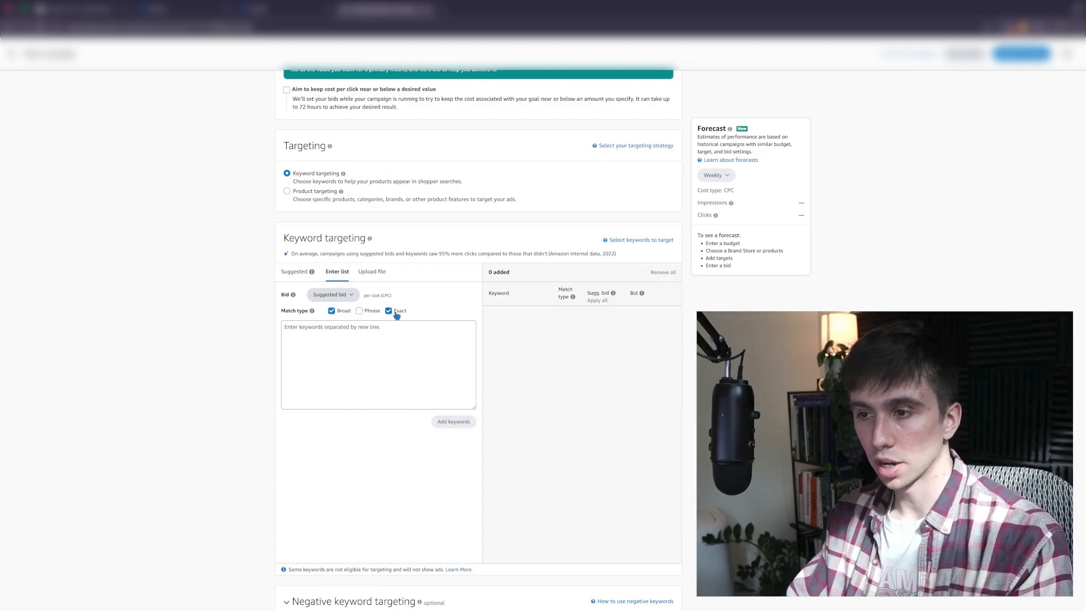
pyautogui.click(389, 311)
pyautogui.click(332, 311)
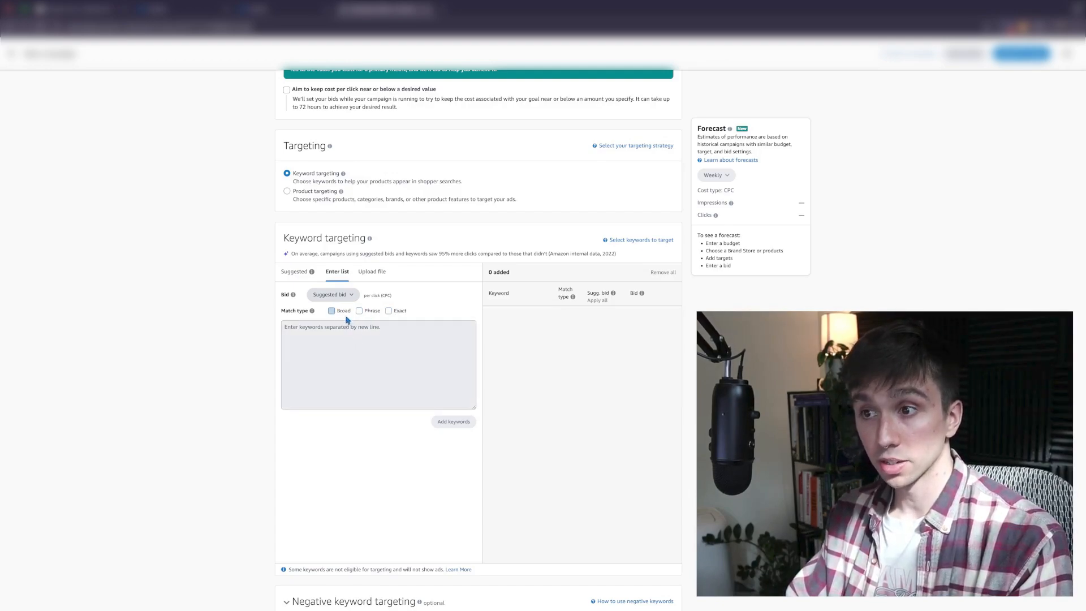
pyautogui.click(287, 191)
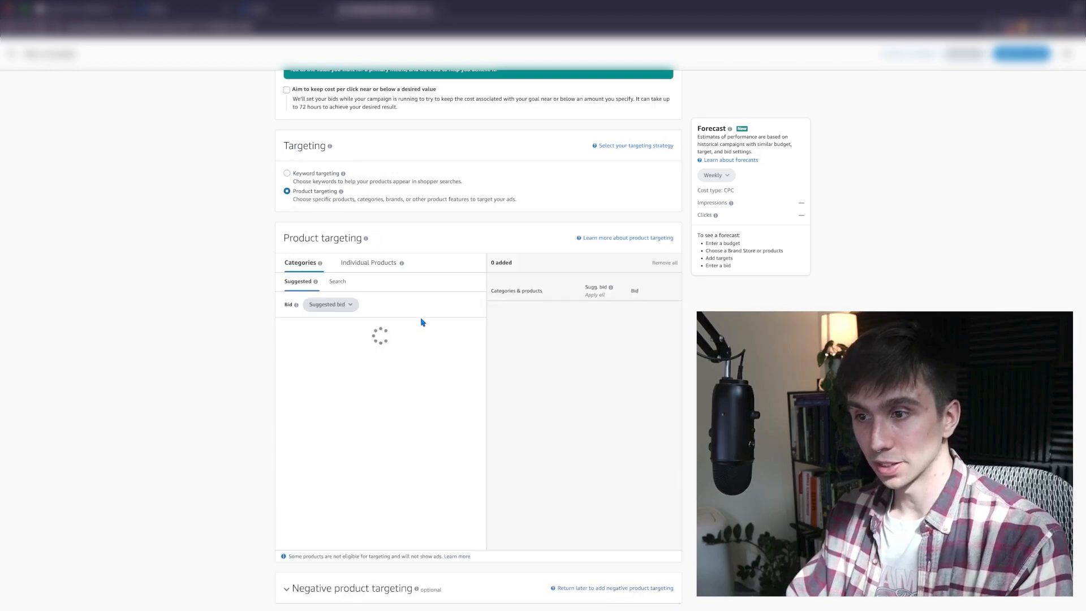
# Step: Set the product targeting to individual products supplied as an entered list of ASINs
pyautogui.click(369, 264)
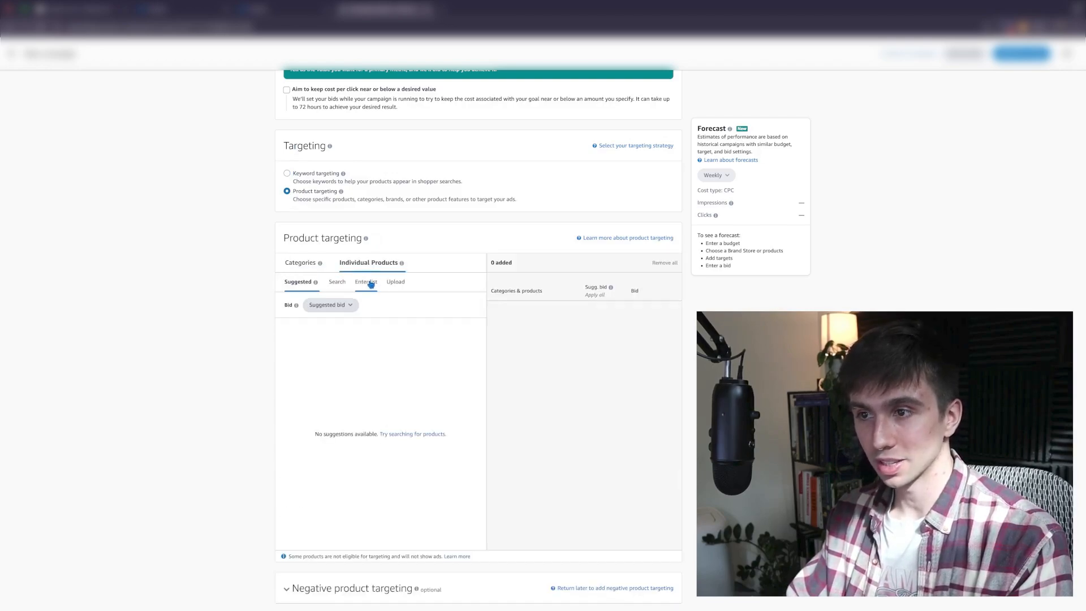
pyautogui.click(371, 287)
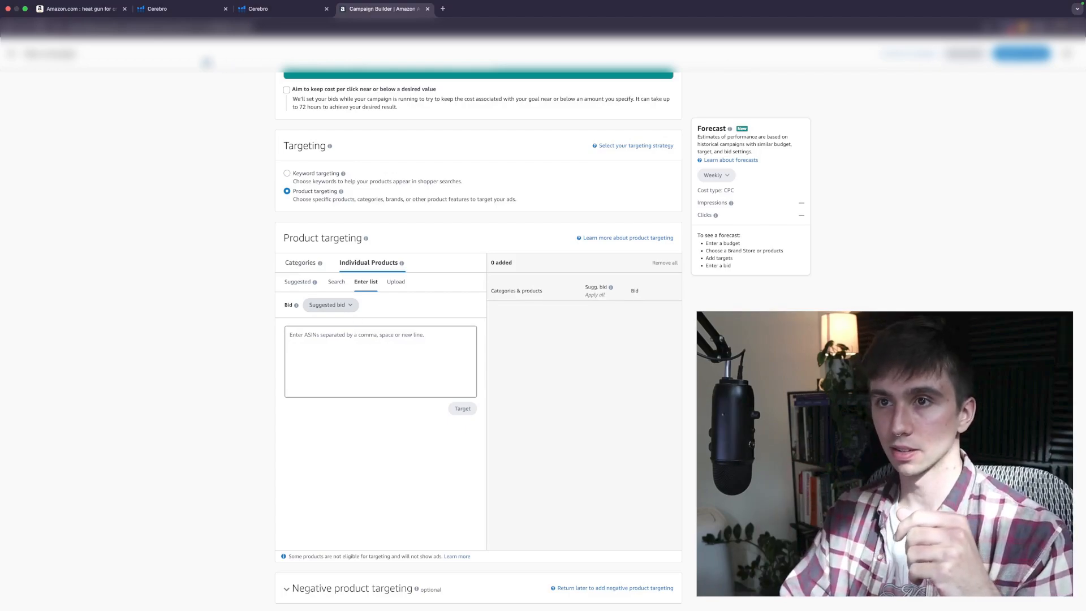
# Step: Examine the heat gun search results on Amazon for a sponsored video ad, and return to the campaign builder
pyautogui.click(104, 15)
pyautogui.scroll(-15, 324, 207)
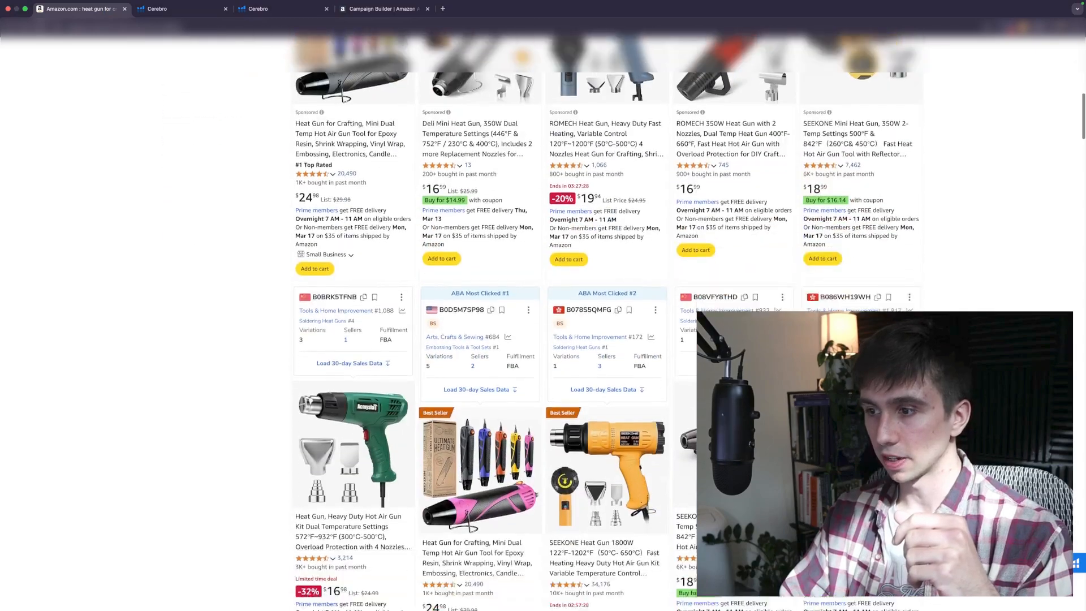
pyautogui.scroll(-6, 604, 320)
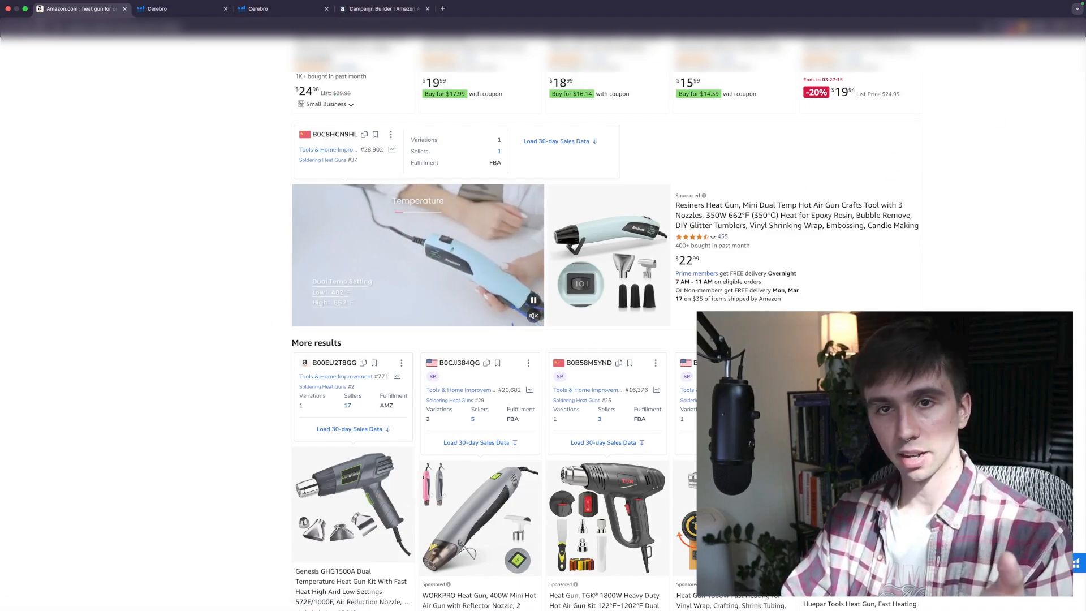
pyautogui.click(376, 10)
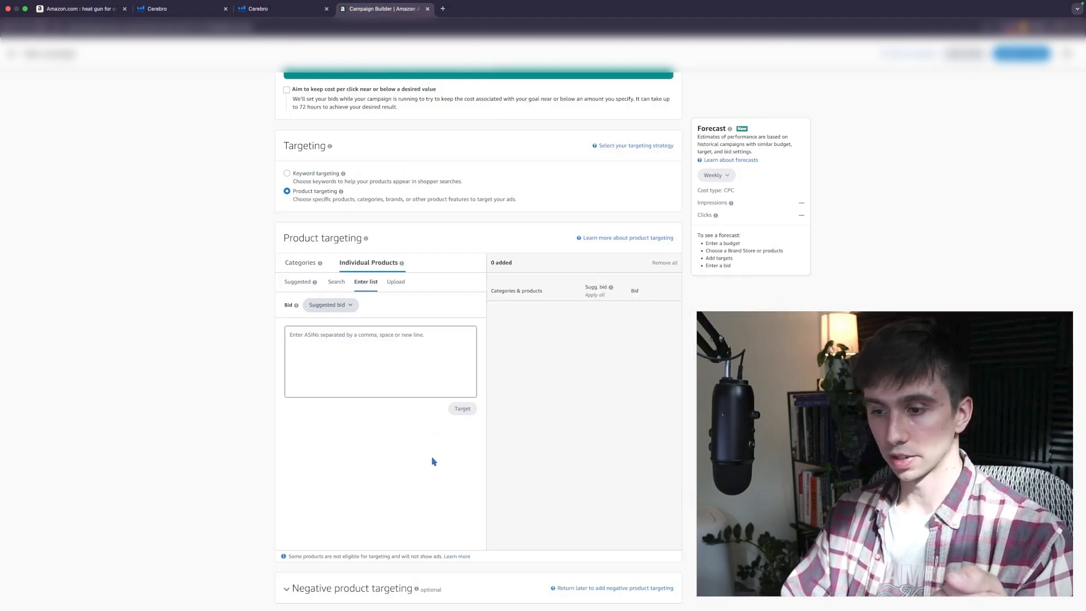
# Step: Open the video part of the ad's creative, where a product video can be added
pyautogui.scroll(-1, 434, 475)
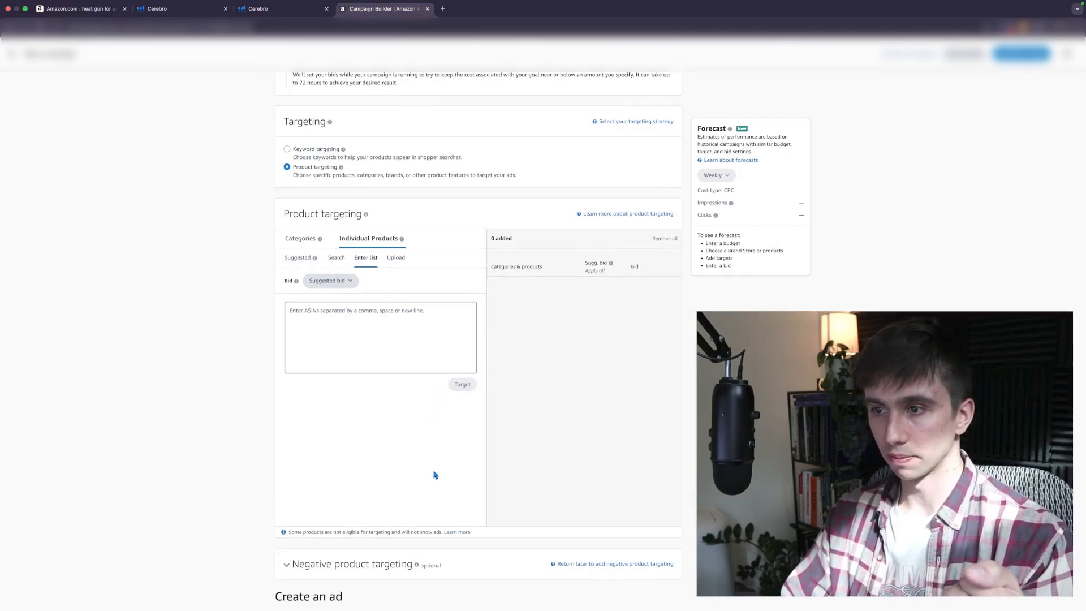
pyautogui.scroll(-8, 385, 366)
pyautogui.scroll(-1, 385, 368)
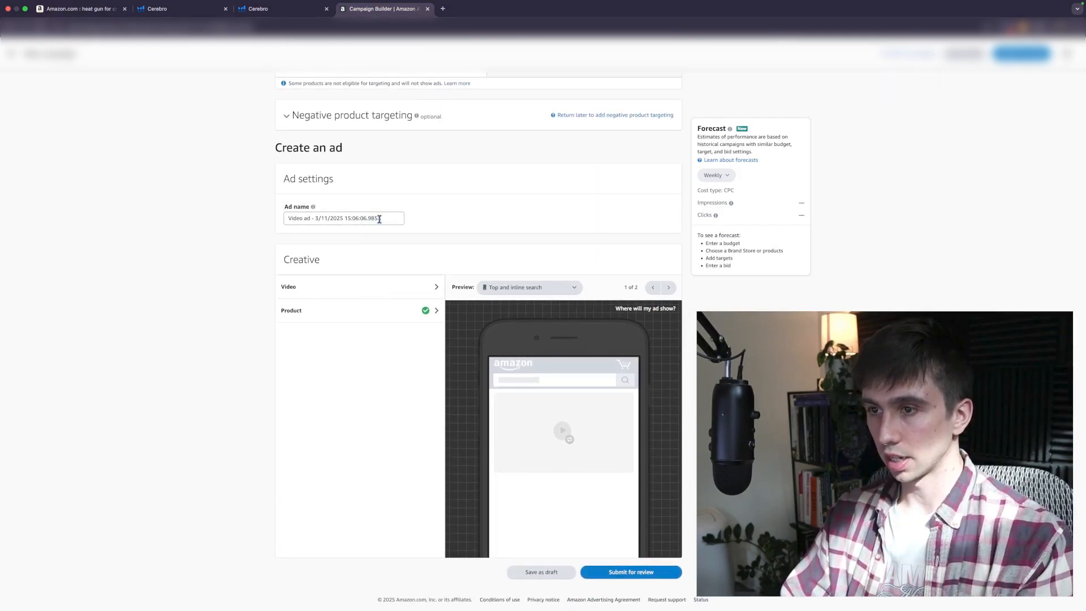
pyautogui.moveTo(378, 218); pyautogui.dragTo(286, 219)
pyautogui.click(419, 288)
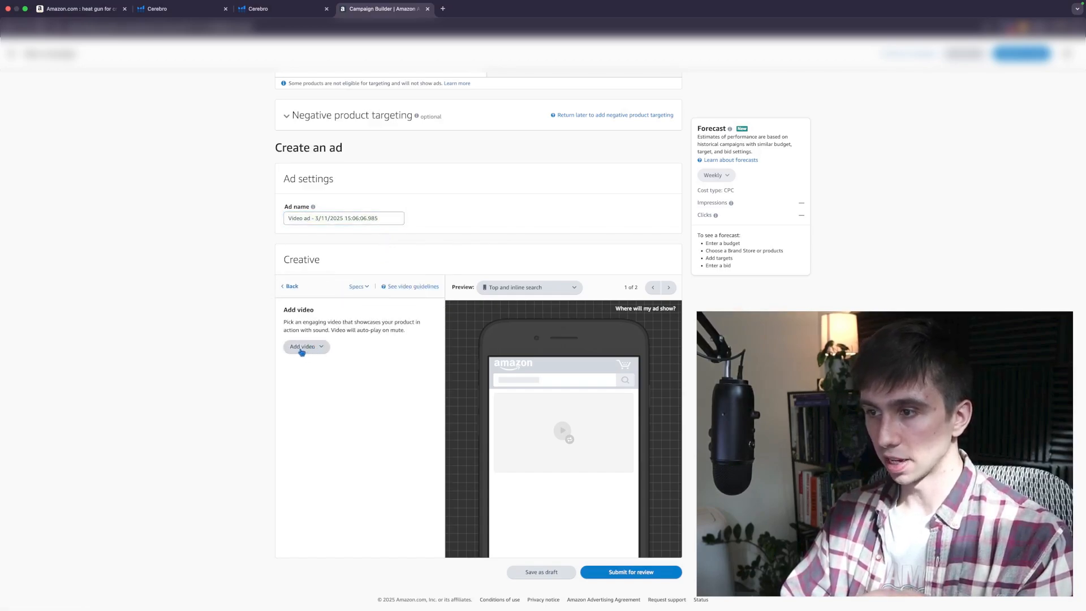
pyautogui.scroll(1, 357, 371)
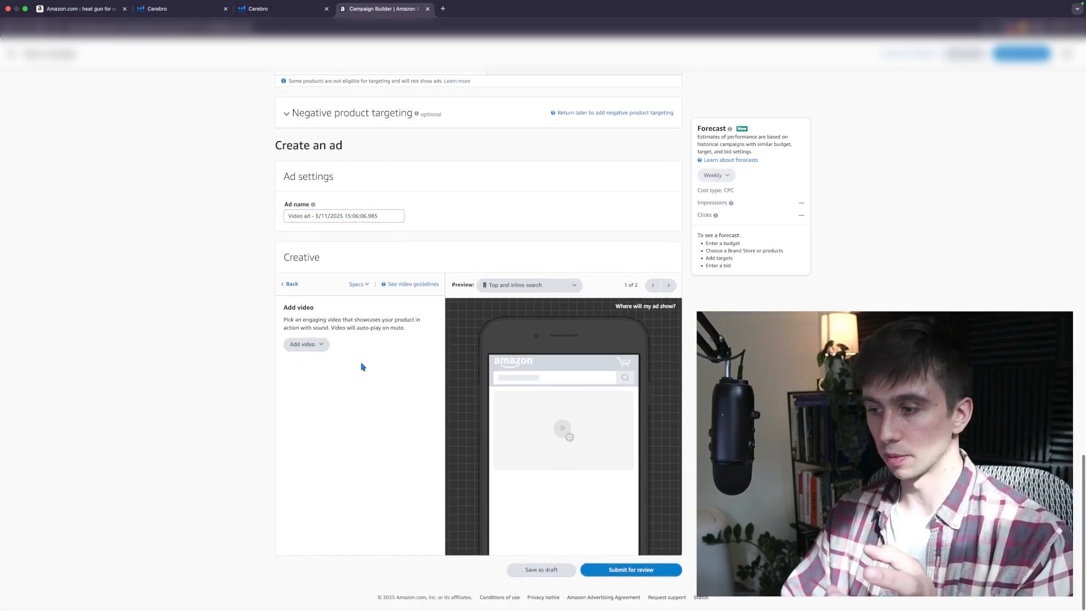
pyautogui.scroll(-1, 362, 368)
pyautogui.scroll(10, 370, 370)
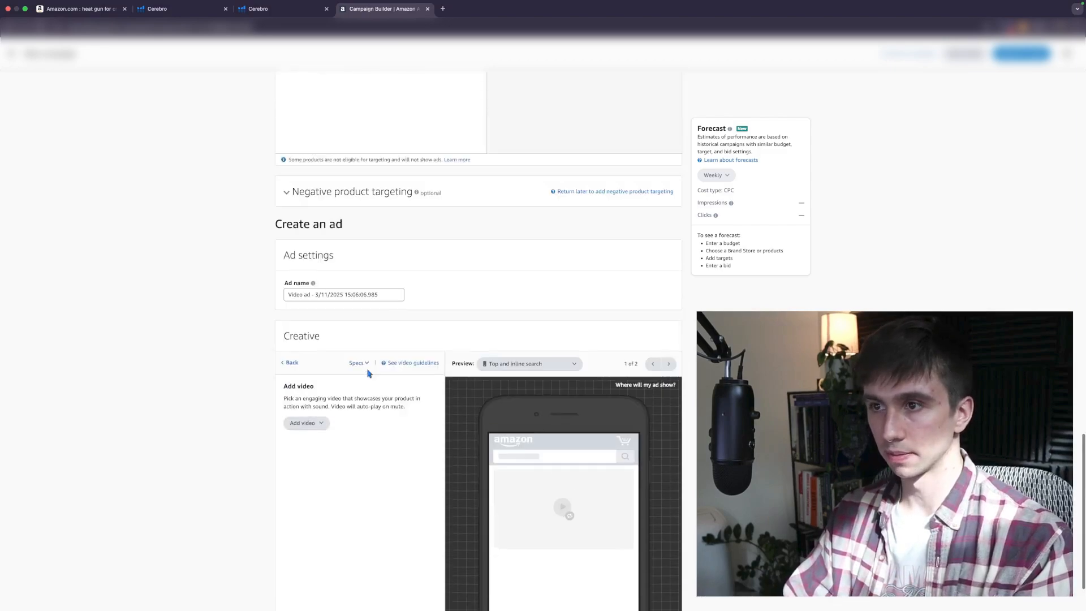
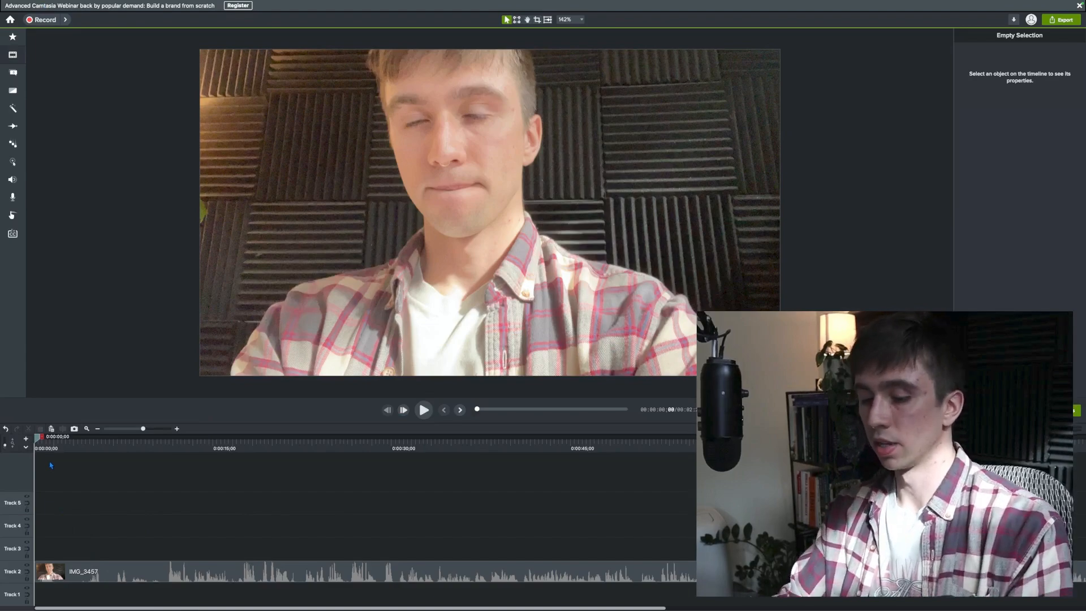
# Step: In Camtasia, split the IMG_3457 clip on Track 2 at 0:00:09;23
pyautogui.click(150, 441)
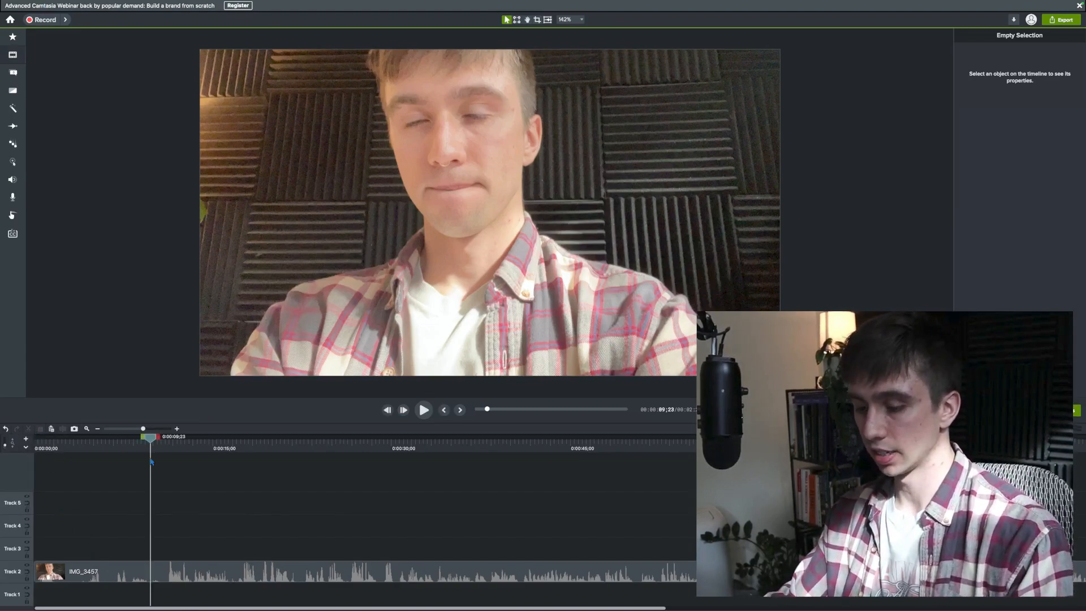
pyautogui.click(165, 568)
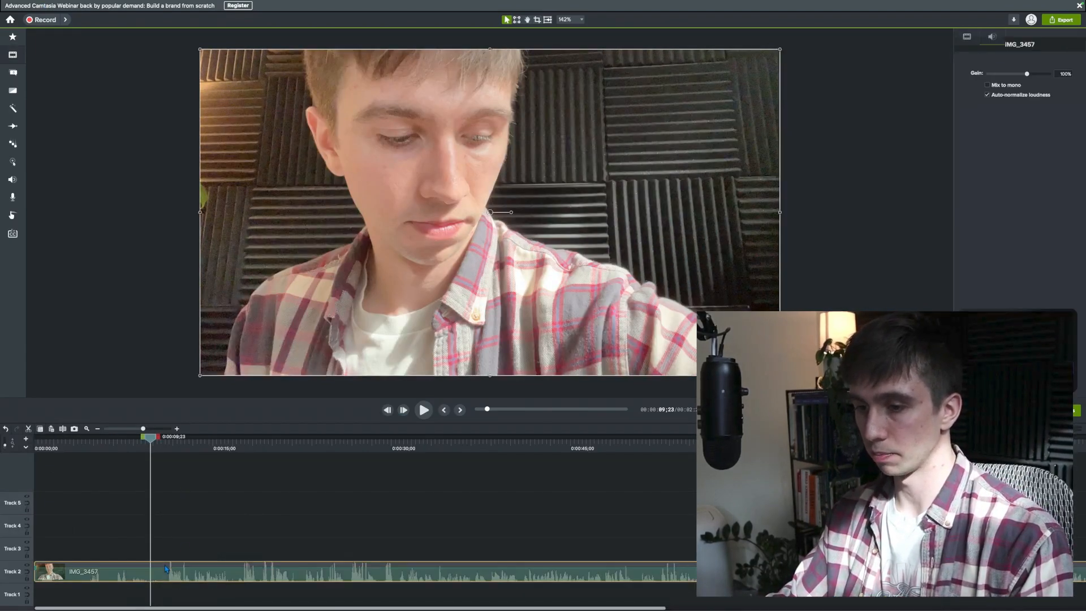
pyautogui.press('s')
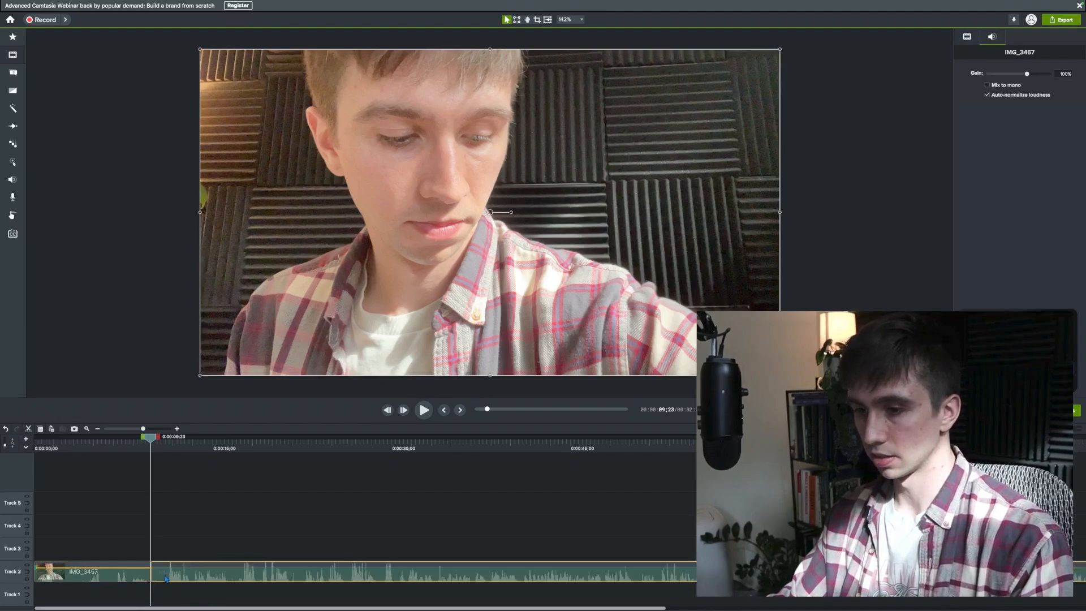
# Step: Split the IMG_3457 clip again at 0:00:11;11, where the heat gun is held up to the camera
pyautogui.moveTo(156, 446); pyautogui.dragTo(169, 441)
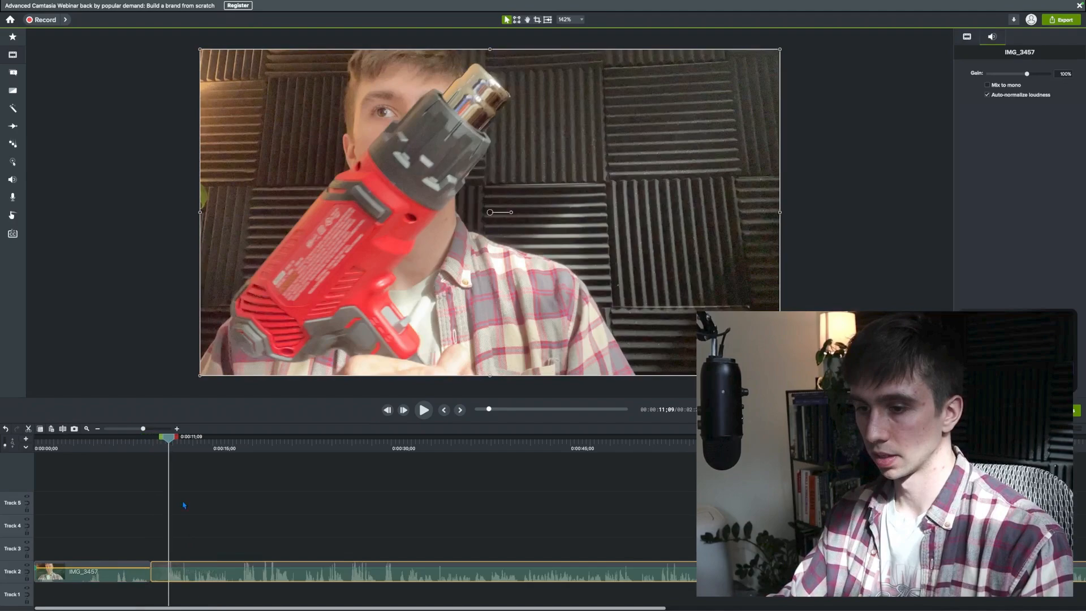
pyautogui.scroll(6, 181, 564)
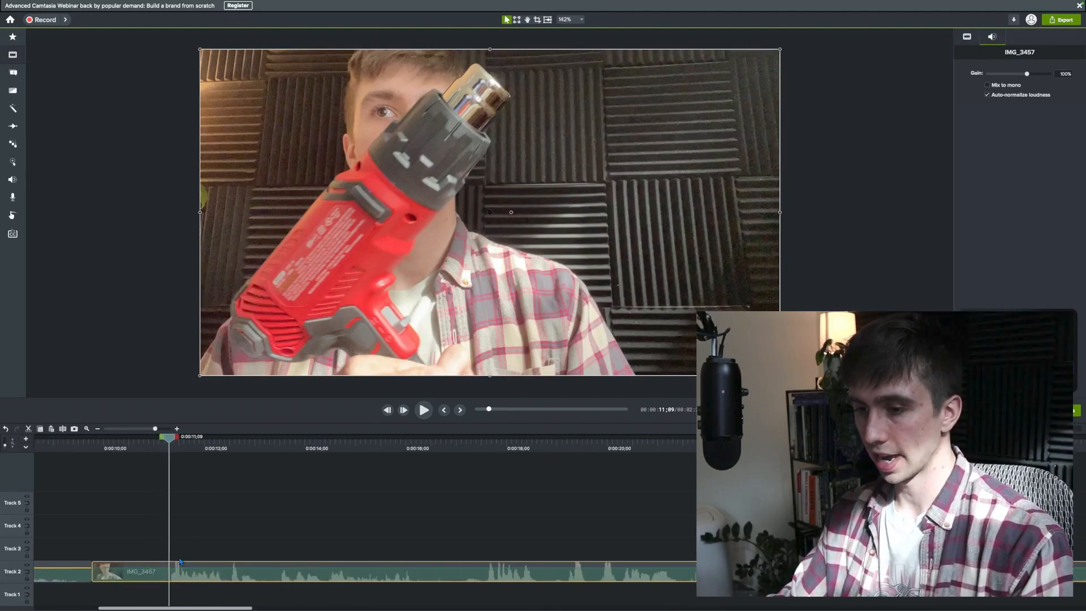
pyautogui.hscroll(-9, 181, 564)
pyautogui.hscroll(-3, 573, 588)
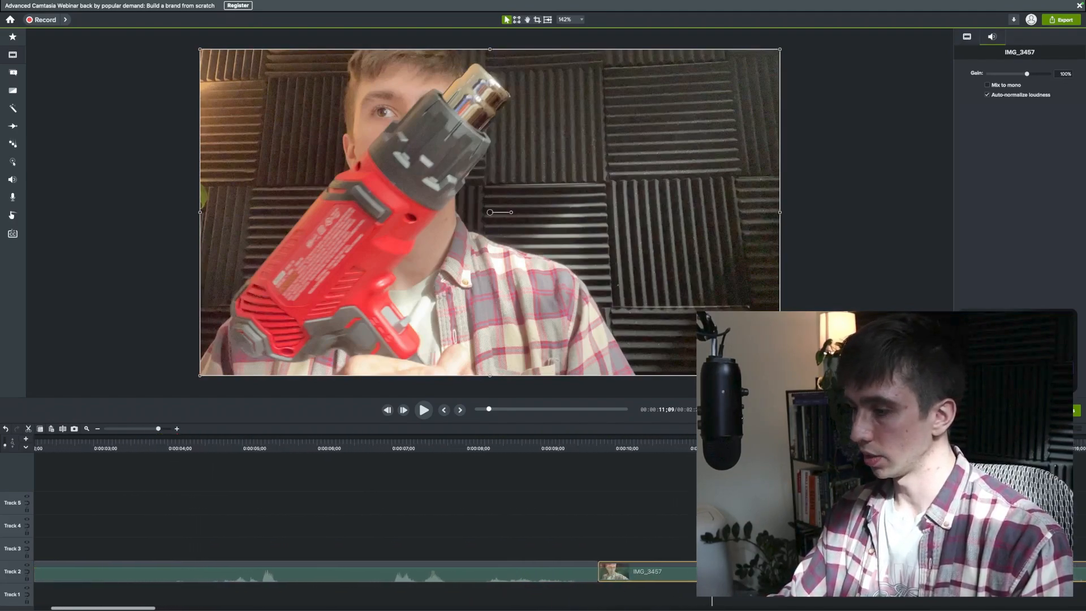
pyautogui.scroll(-3, 608, 551)
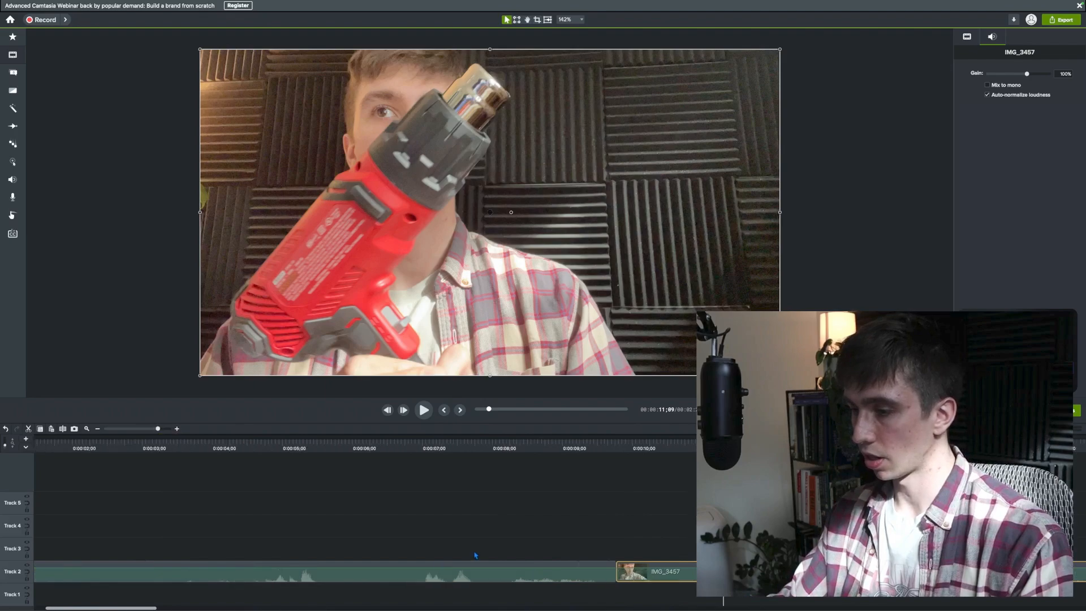
pyautogui.press('Right')
pyautogui.press('Right')
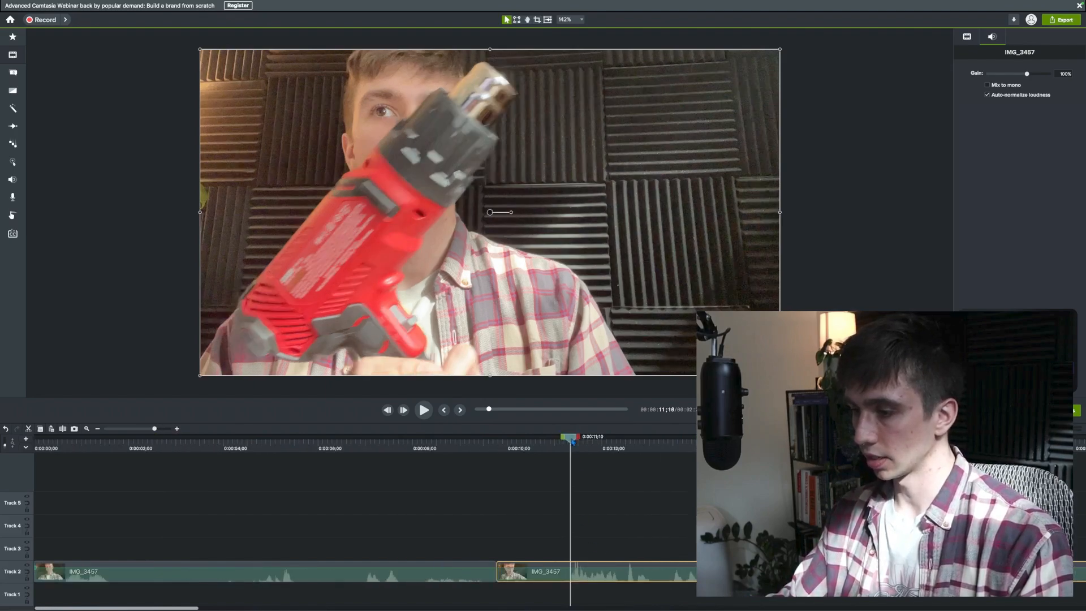
pyautogui.press('s')
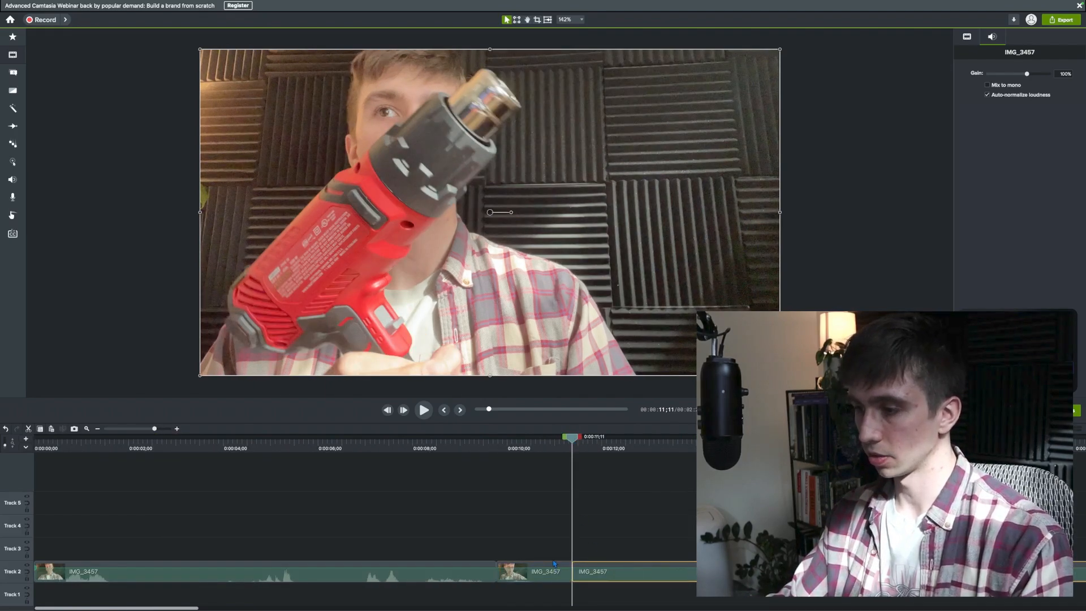
# Step: Delete the two short opening pieces of IMG_3457 so the footage begins at the second split, and return the playhead to the start
pyautogui.moveTo(552, 540); pyautogui.dragTo(456, 574)
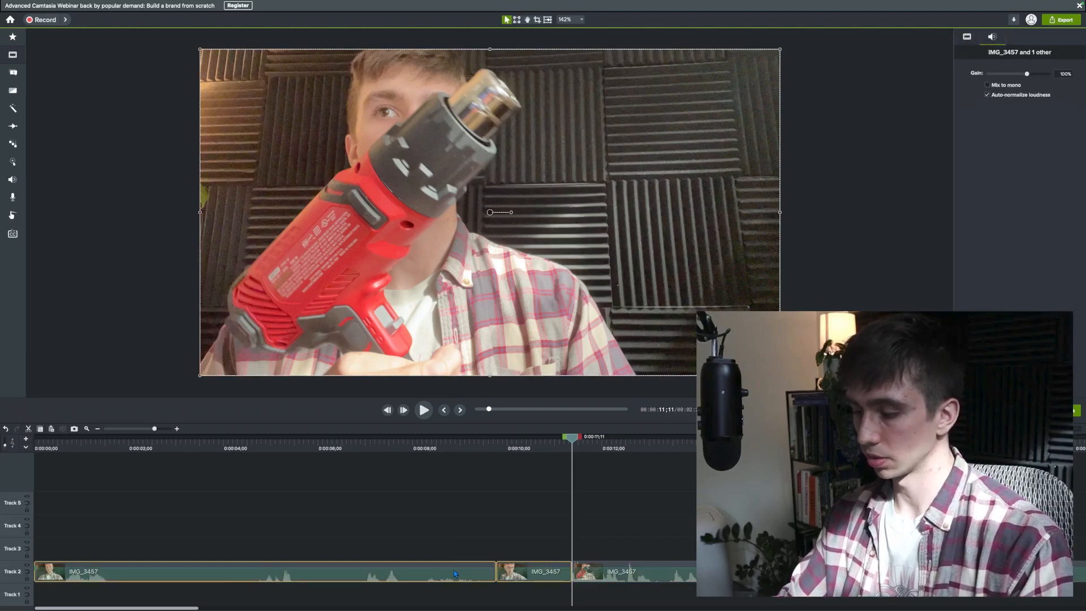
pyautogui.click(567, 539)
pyautogui.scroll(-10, 560, 539)
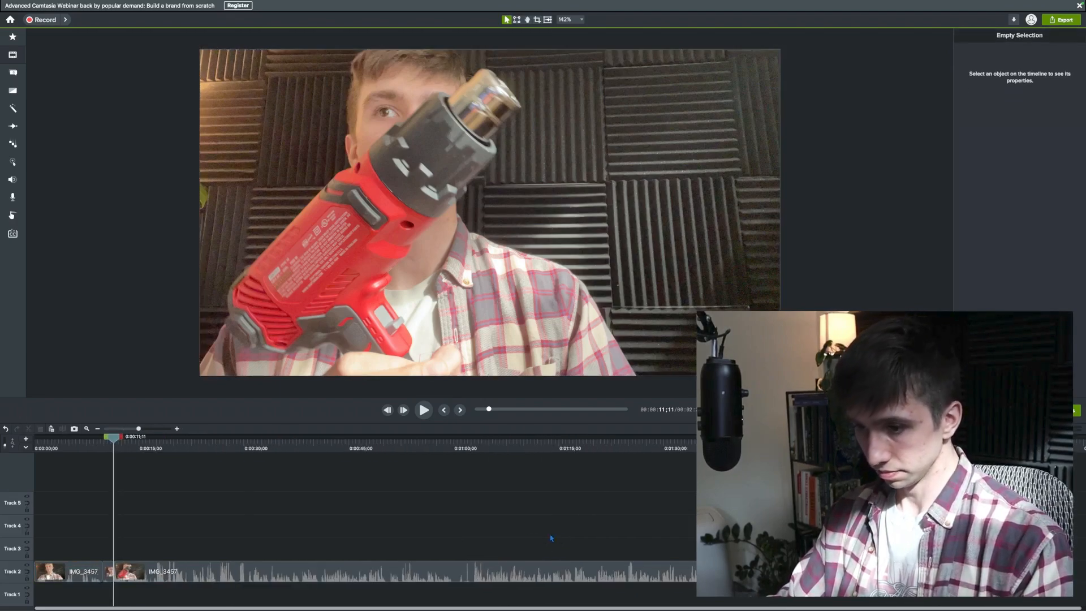
pyautogui.moveTo(88, 550); pyautogui.dragTo(41, 577)
pyautogui.press('Delete')
pyautogui.click(54, 545)
pyautogui.moveTo(49, 440); pyautogui.dragTo(35, 440)
# Step: Scrub and play through the IMG_3457 footage to find where the next usable take begins
pyautogui.scroll(5, 80, 536)
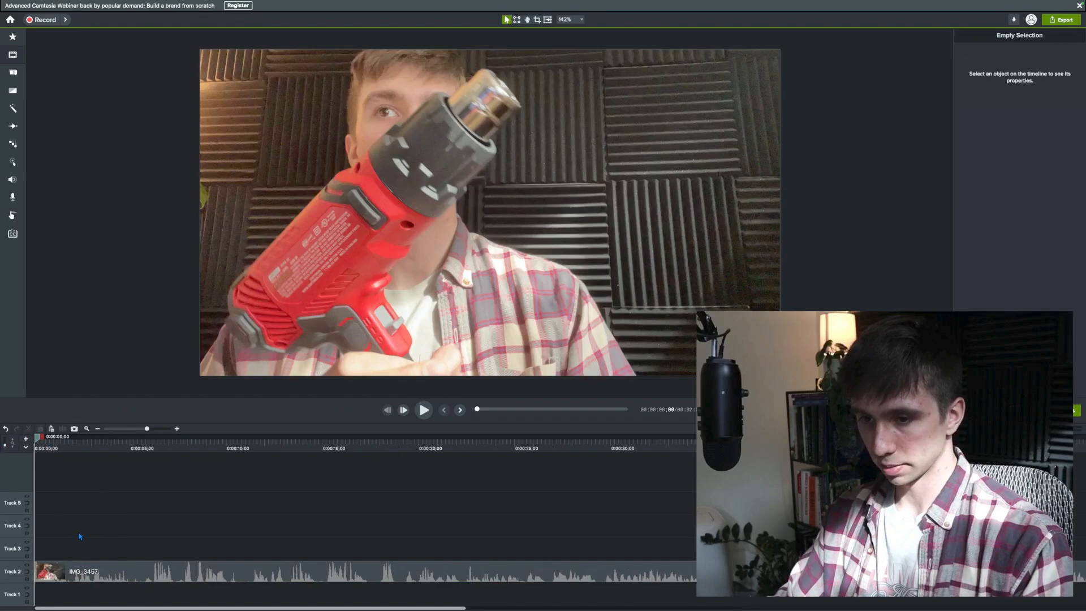
pyautogui.scroll(2, 81, 537)
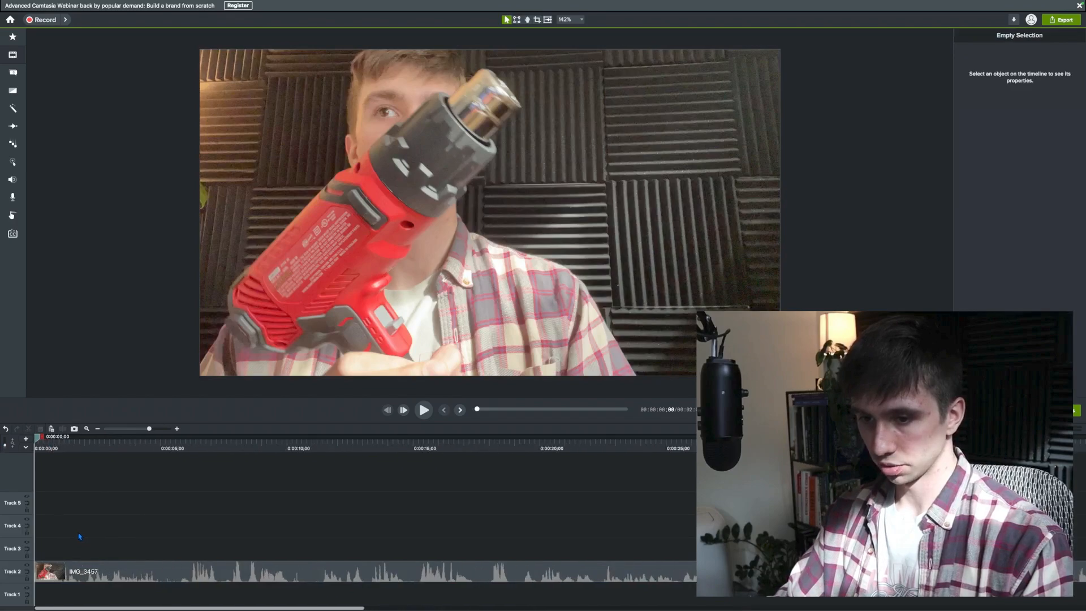
pyautogui.click(38, 440)
pyautogui.moveTo(39, 440); pyautogui.dragTo(166, 488)
pyautogui.scroll(-5, 167, 487)
pyautogui.scroll(-2, 167, 487)
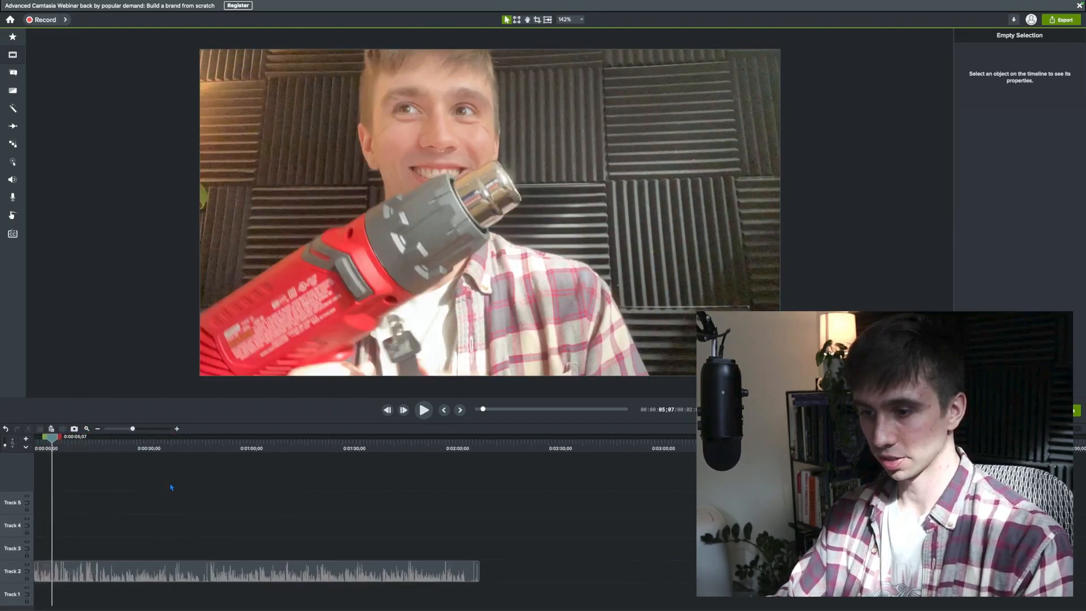
pyautogui.click(200, 442)
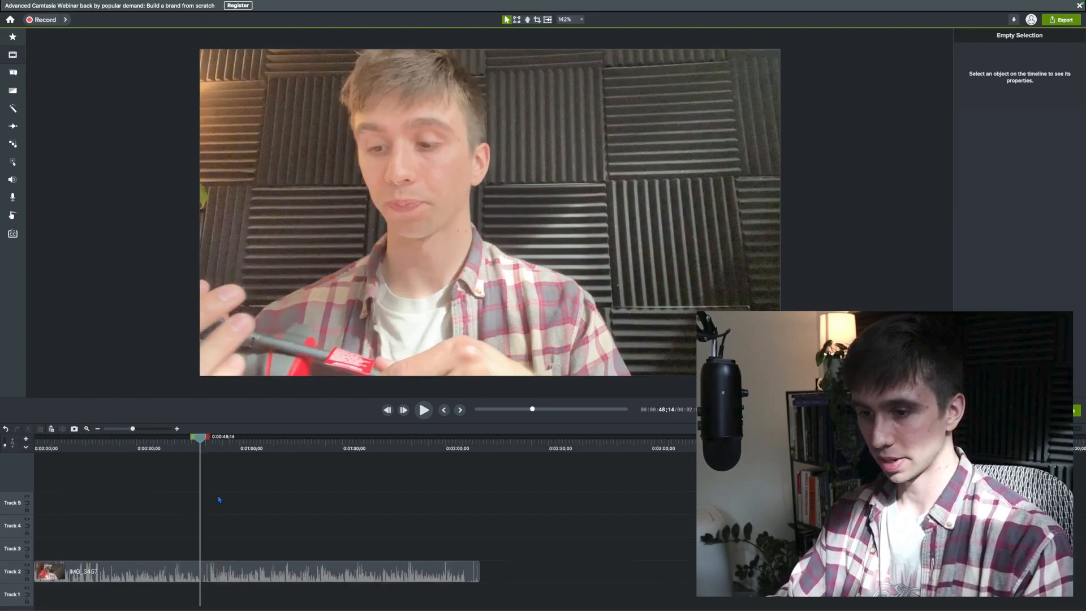
pyautogui.scroll(5, 218, 502)
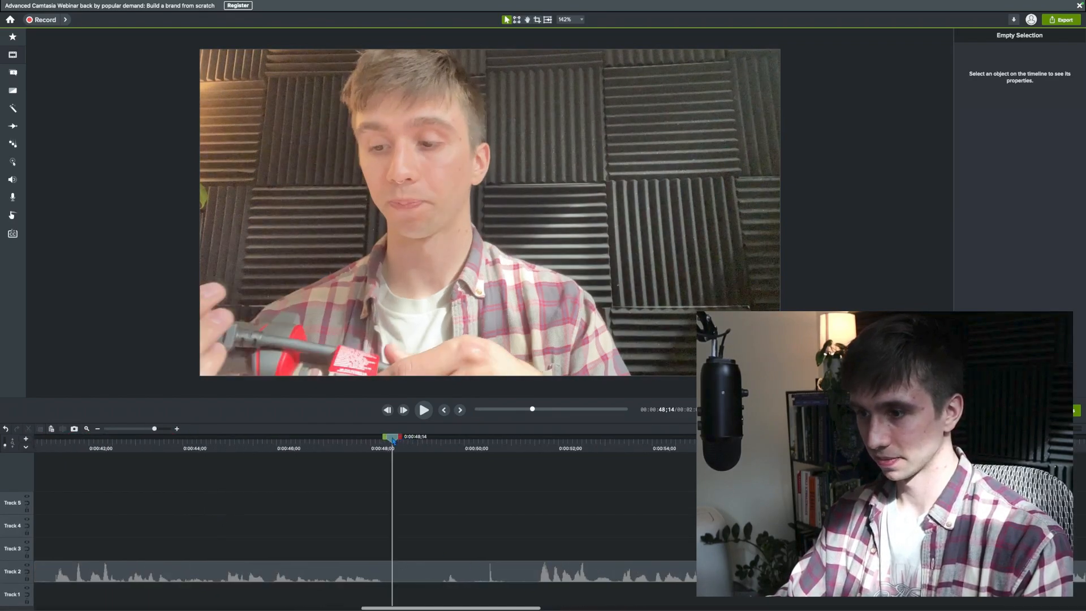
pyautogui.moveTo(394, 440); pyautogui.dragTo(540, 449)
pyautogui.press('space')
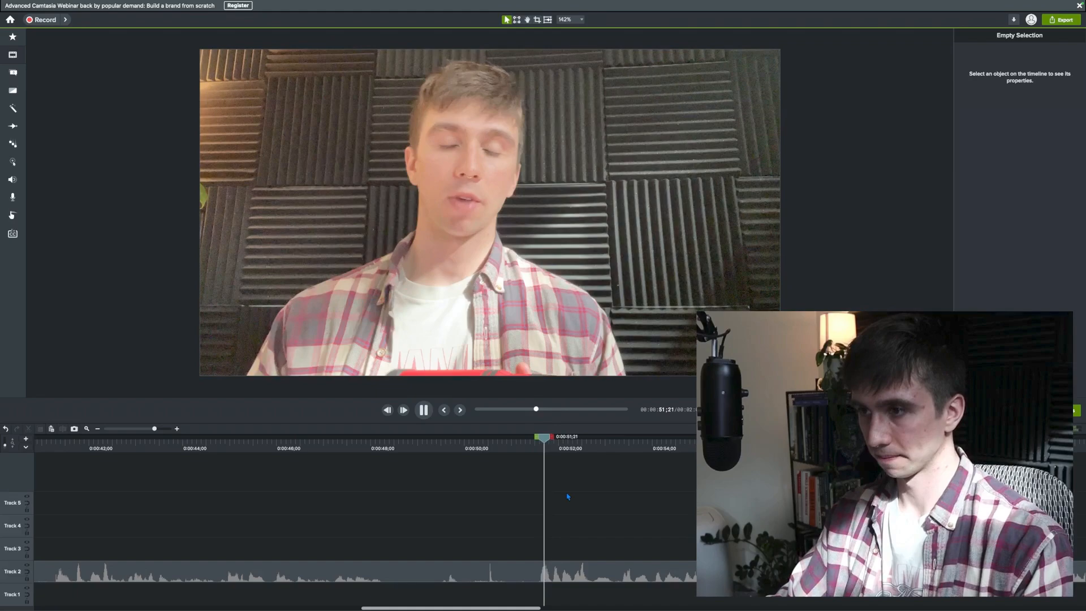
pyautogui.press('super+minus')
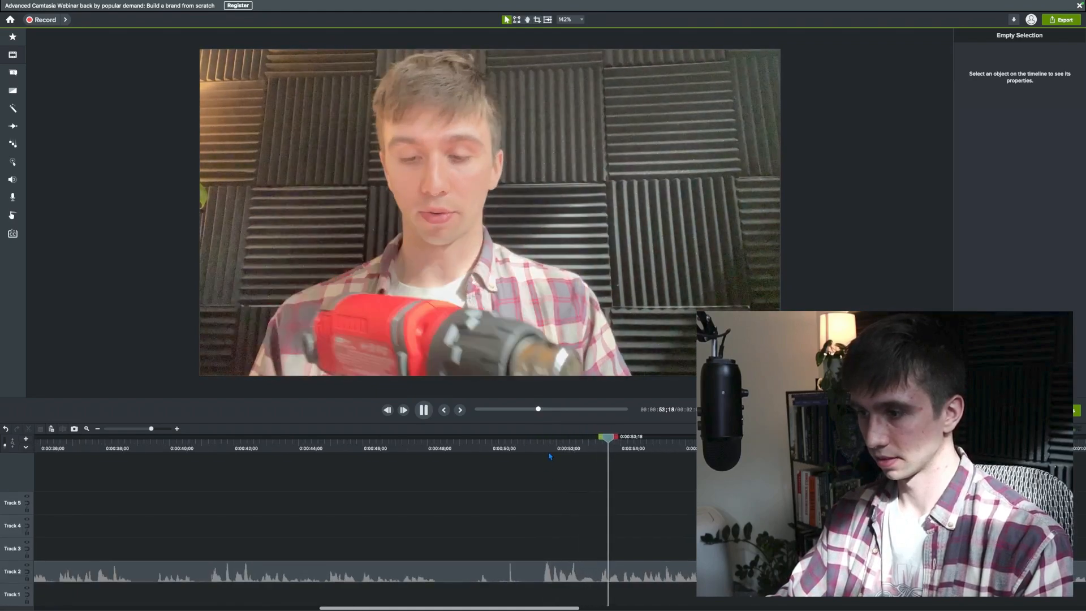
# Step: Split the IMG_3457 clip at 0:00:51;18, at the start of the new take
pyautogui.click(546, 444)
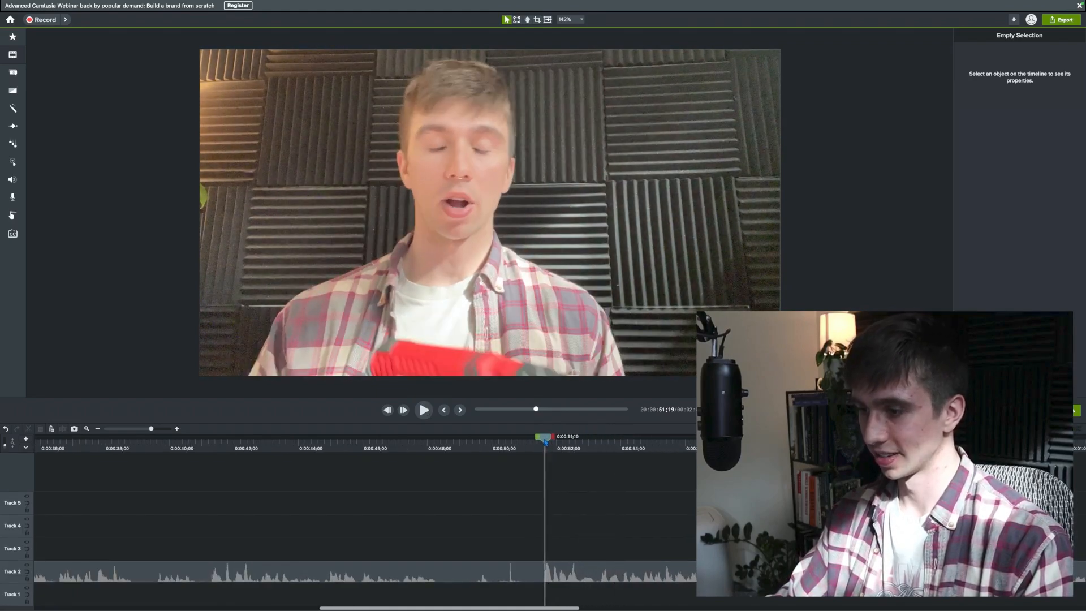
pyautogui.press('super+minus')
pyautogui.press('super+minus')
pyautogui.press('super+minus')
pyautogui.press('super+minus')
pyautogui.press('super+minus')
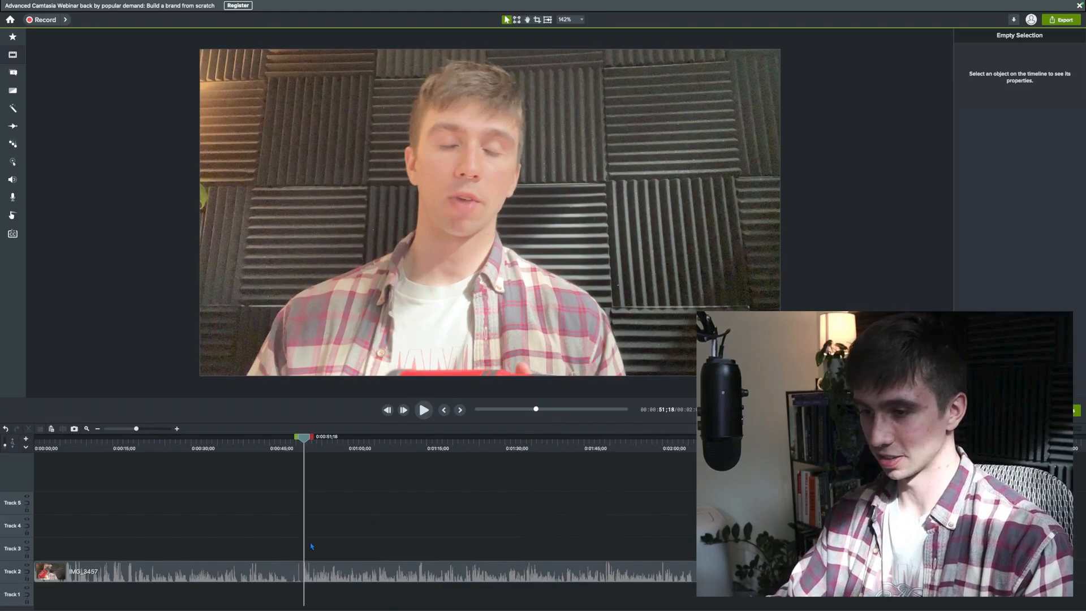
pyautogui.click(318, 578)
pyautogui.press('super+t')
# Step: Delete the piece before the split and place the remaining IMG_3457 clip at the beginning of Track 2
pyautogui.click(285, 581)
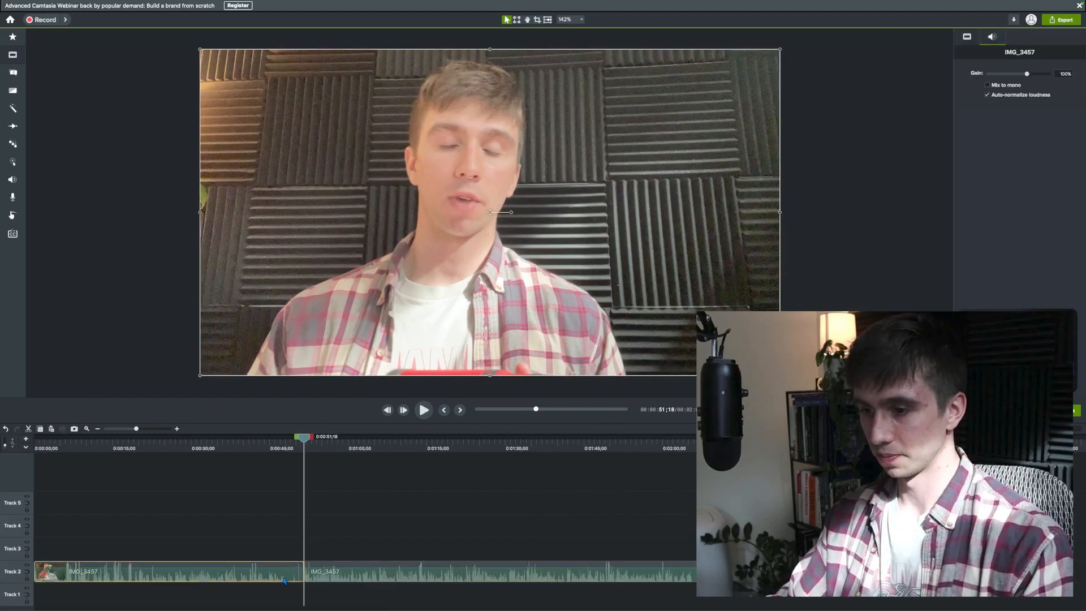
pyautogui.press('Delete')
pyautogui.moveTo(324, 577); pyautogui.dragTo(30, 578)
pyautogui.click(53, 531)
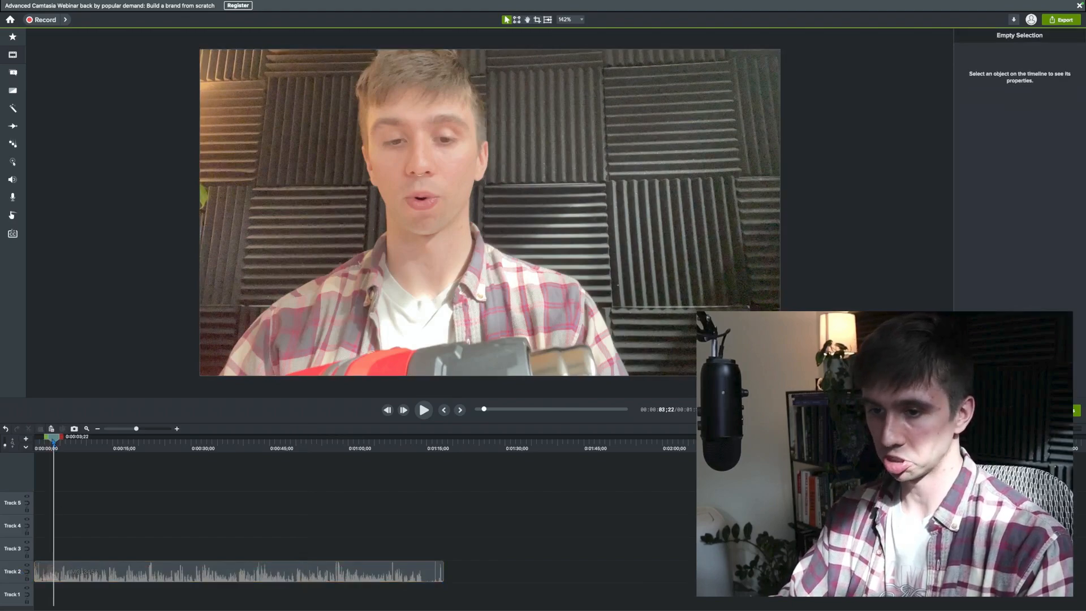
pyautogui.moveTo(53, 440); pyautogui.dragTo(34, 441)
pyautogui.scroll(5, 78, 489)
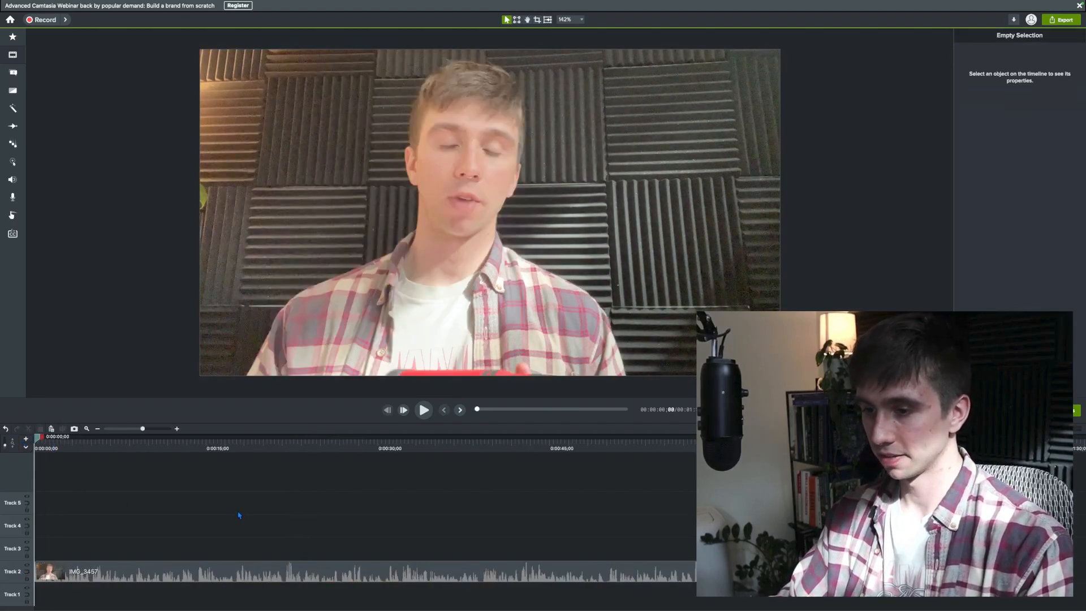
pyautogui.scroll(3, 254, 510)
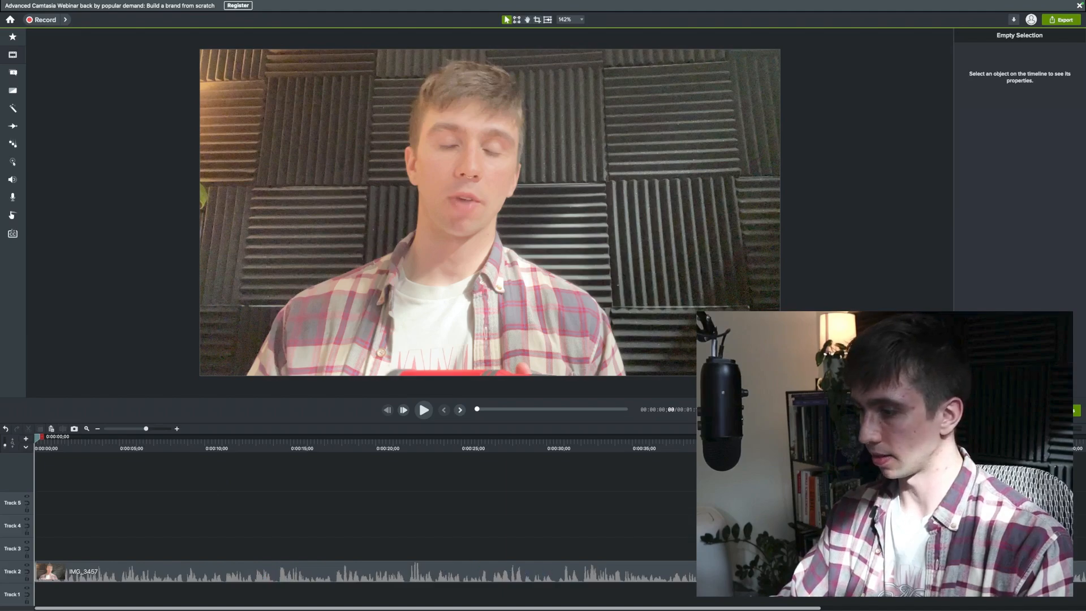
# Step: Cut out the short unwanted piece of IMG_3457 ending at 0:00:50;06 and move the following clip against the preceding one to close the gap
pyautogui.hscroll(5, 688, 510)
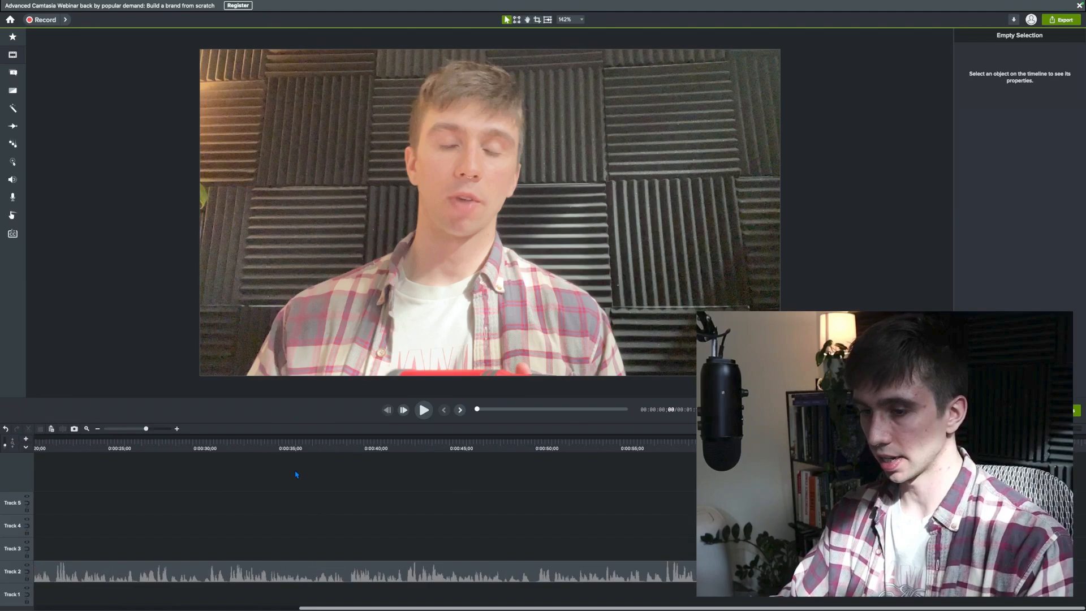
pyautogui.moveTo(351, 447); pyautogui.dragTo(539, 442)
pyautogui.click(534, 572)
pyautogui.press('super+t')
pyautogui.press('super+t')
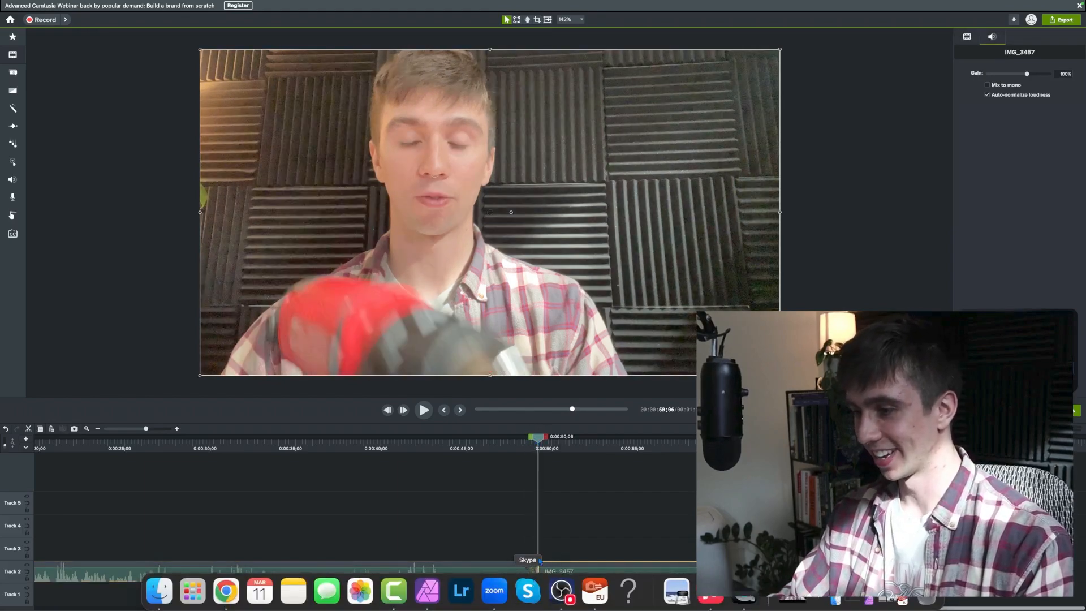
pyautogui.click(533, 573)
pyautogui.press('Delete')
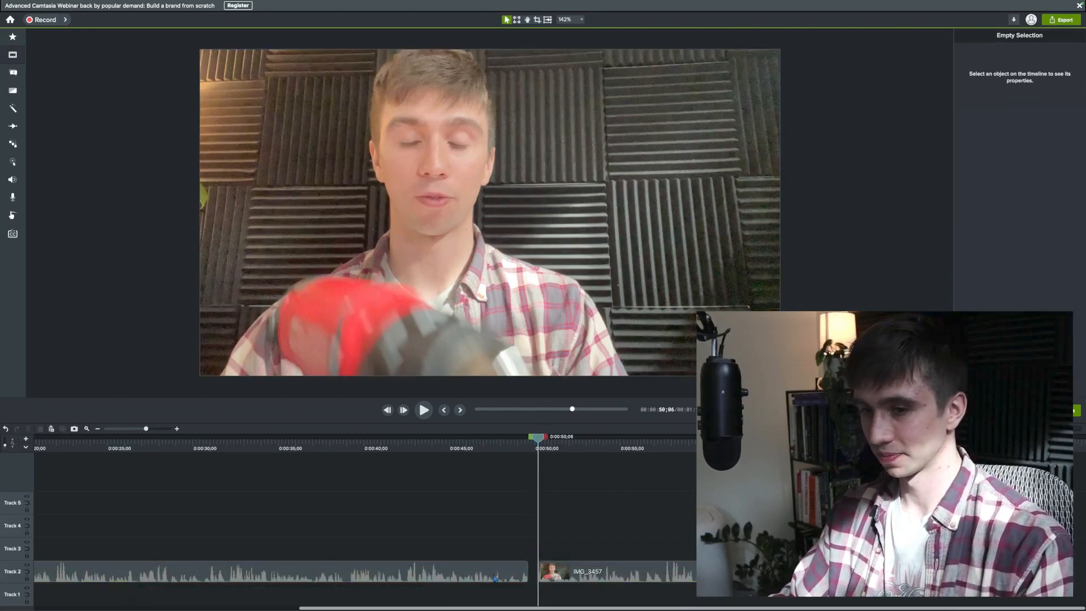
pyautogui.moveTo(612, 579); pyautogui.dragTo(599, 578)
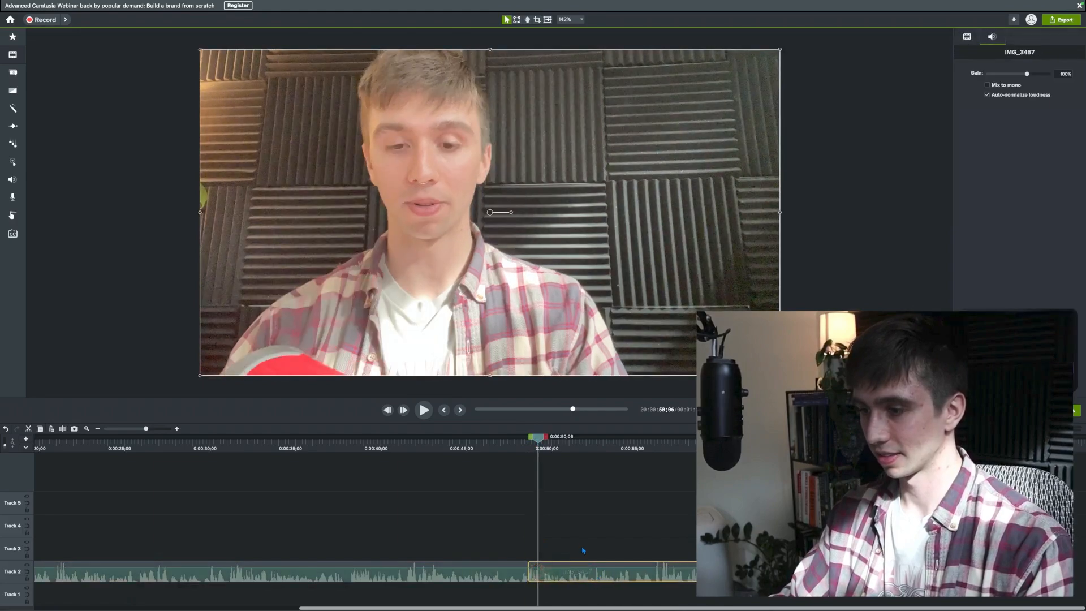
pyautogui.click(587, 550)
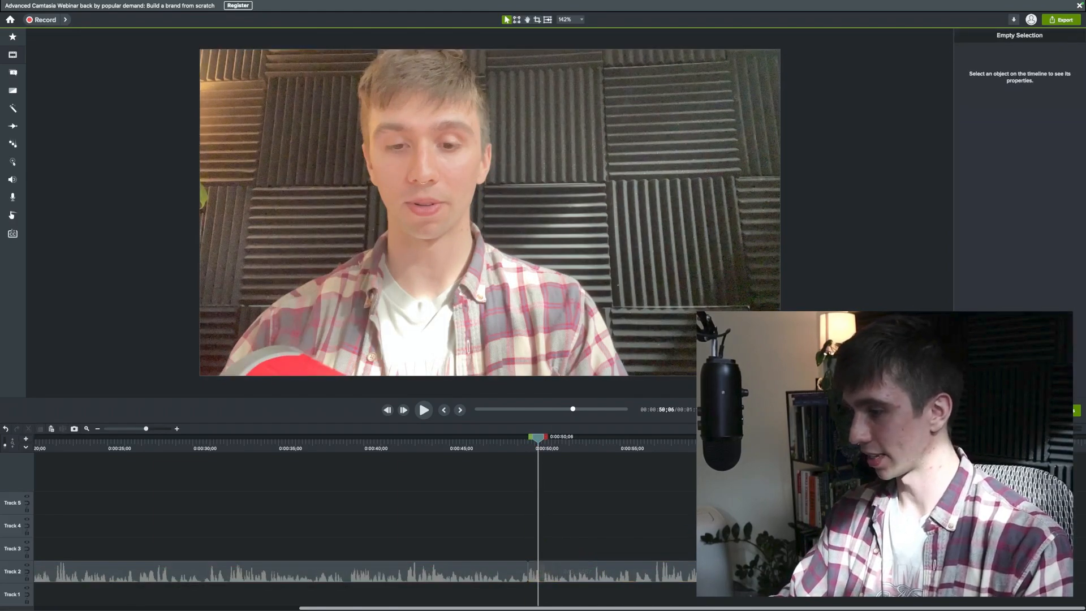
# Step: Split the second IMG_3457 clip at 0:01:13;13 and delete the leftover footage after it
pyautogui.click(933, 442)
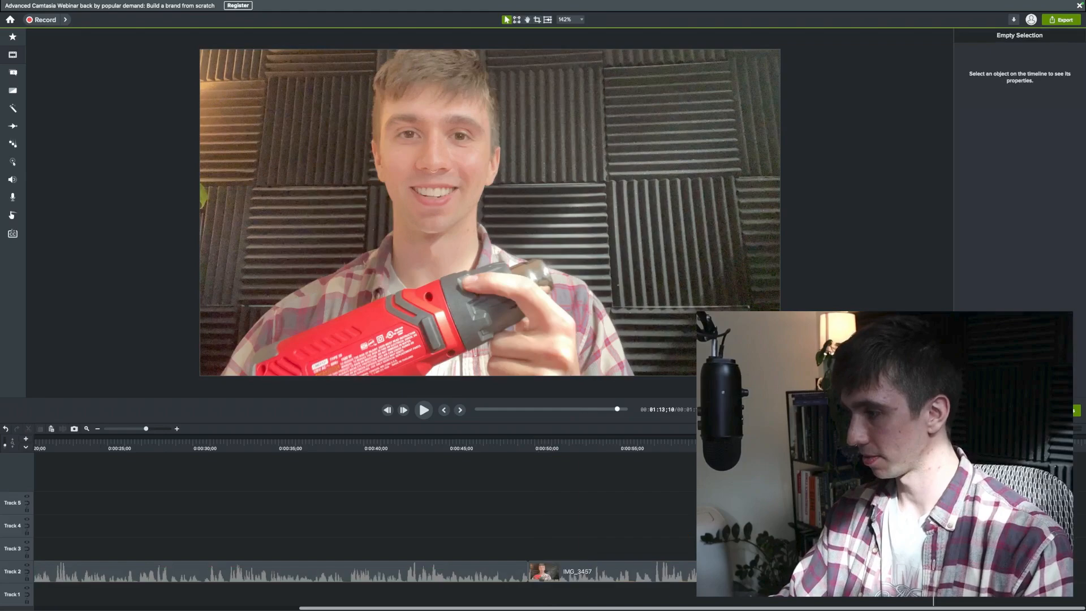
pyautogui.click(490, 212)
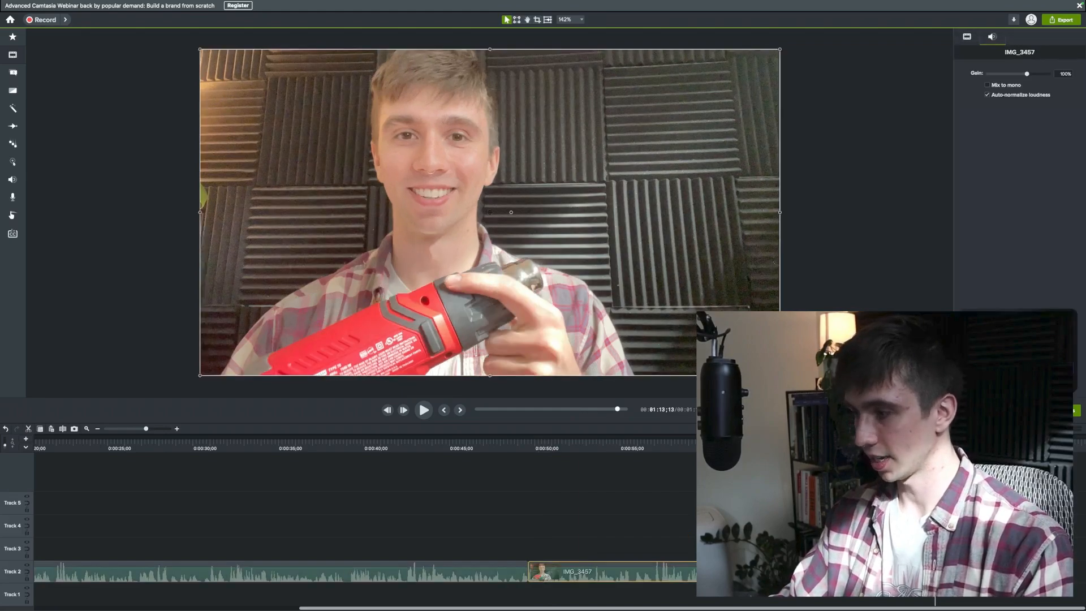
pyautogui.press('super+t')
pyautogui.press('Delete')
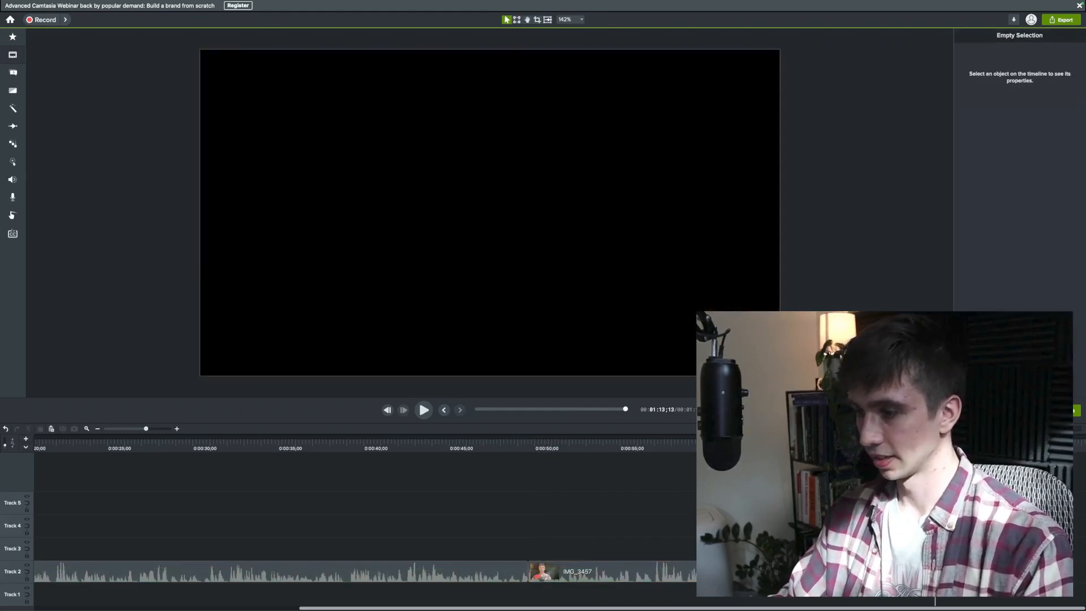
# Step: Ripple-delete two short sections of the first IMG_3457 clip, one near 0:00:13;24 and one from 0:00:16;22 to 0:00:17;04
pyautogui.press('super+minus')
pyautogui.moveTo(116, 441)
pyautogui.mouseDown()
pyautogui.moveTo(58, 444)
pyautogui.moveTo(243, 446)
pyautogui.moveTo(123, 451)
pyautogui.mouseUp()
pyautogui.press('super+equal')
pyautogui.press('super+equal')
pyautogui.press('super+equal')
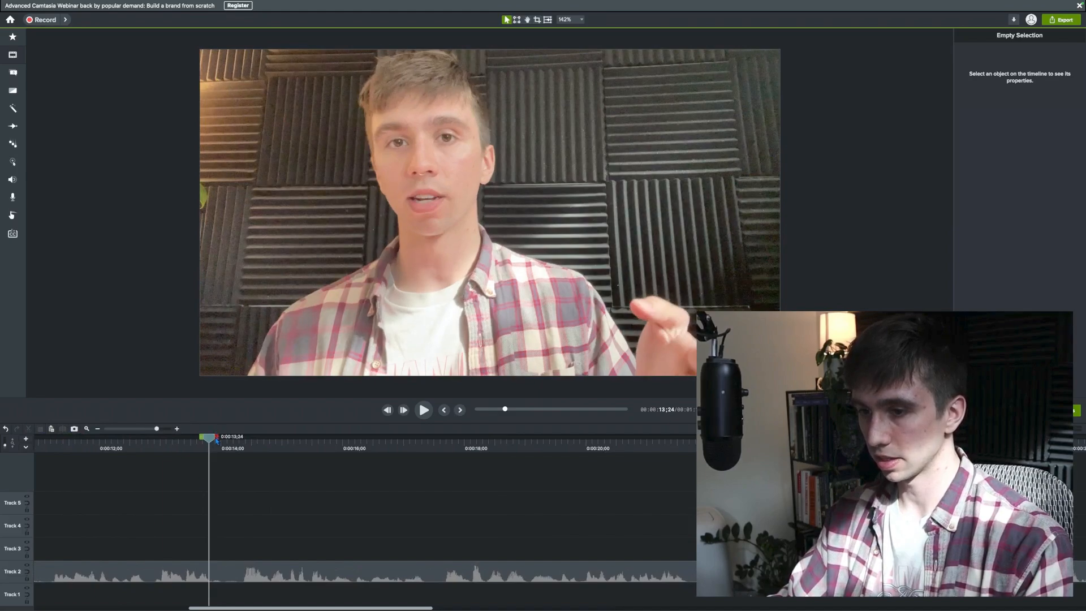
pyautogui.moveTo(217, 441); pyautogui.dragTo(421, 444)
pyautogui.press('super+BackSpace')
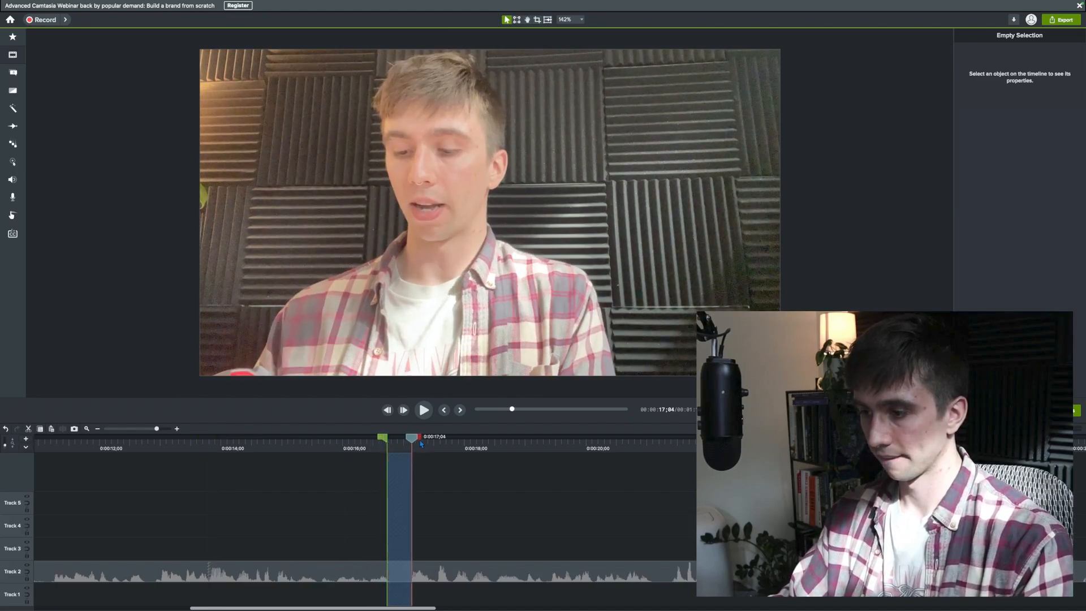
pyautogui.press('super+BackSpace')
pyautogui.scroll(-5, 430, 496)
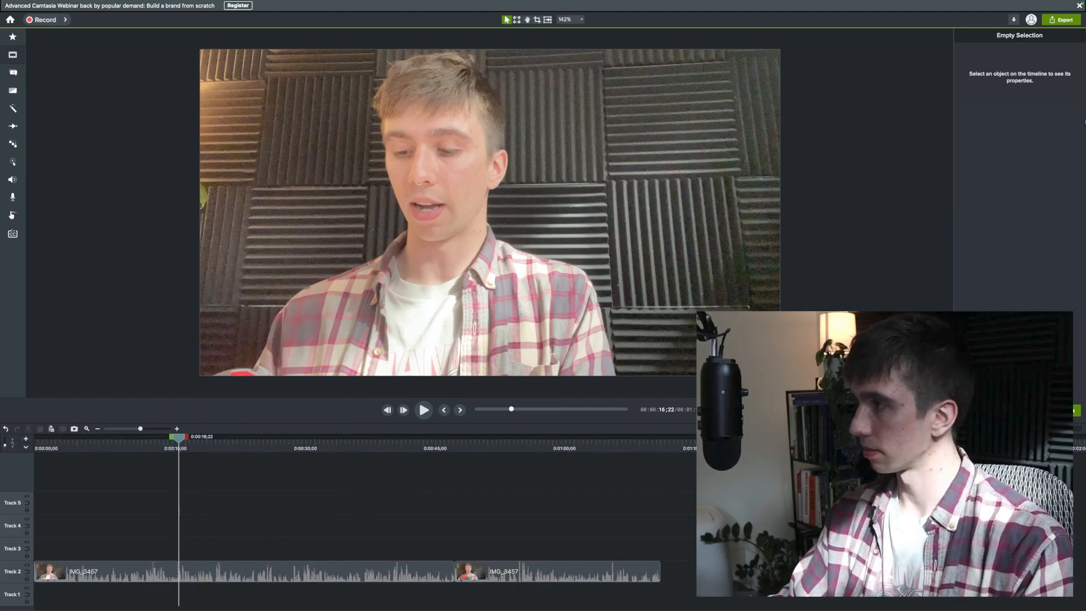
# Step: Export the edited video as a local MP4 file named "video ad" to the Desktop folder
pyautogui.click(1060, 20)
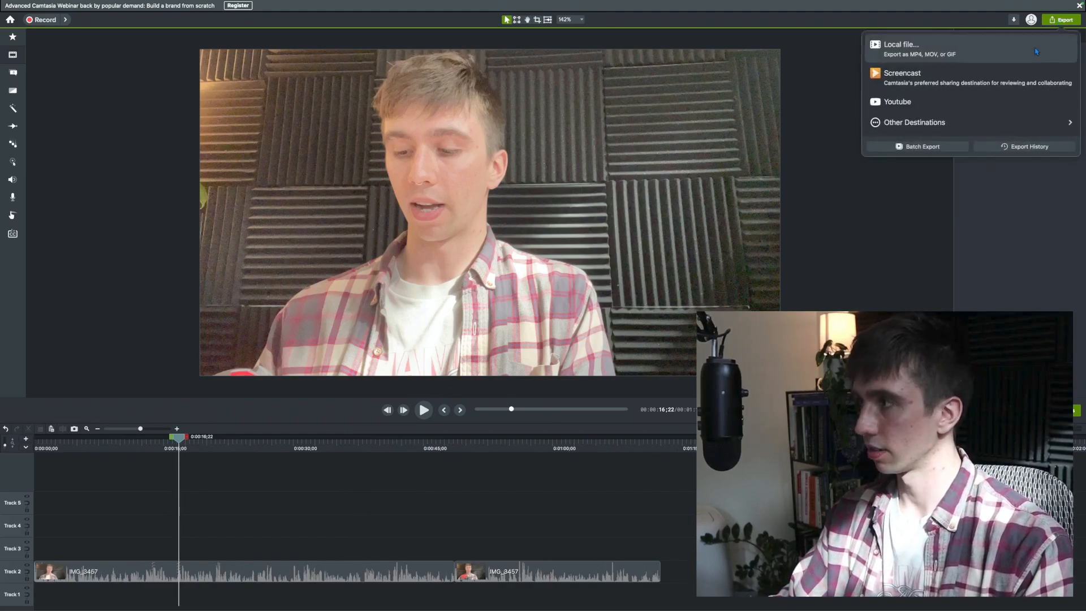
pyautogui.click(504, 473)
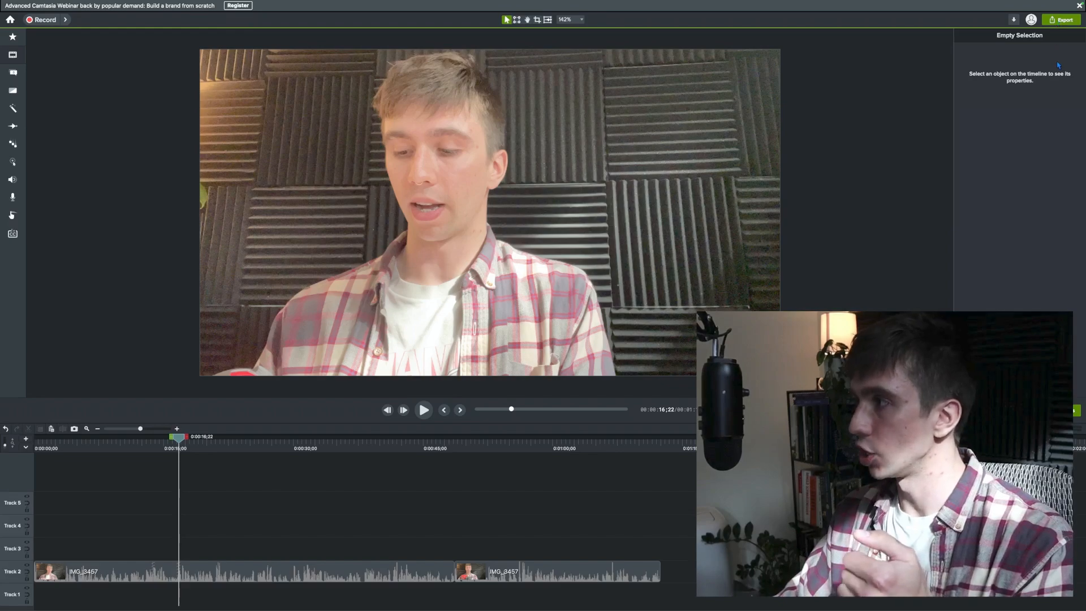
pyautogui.click(1054, 23)
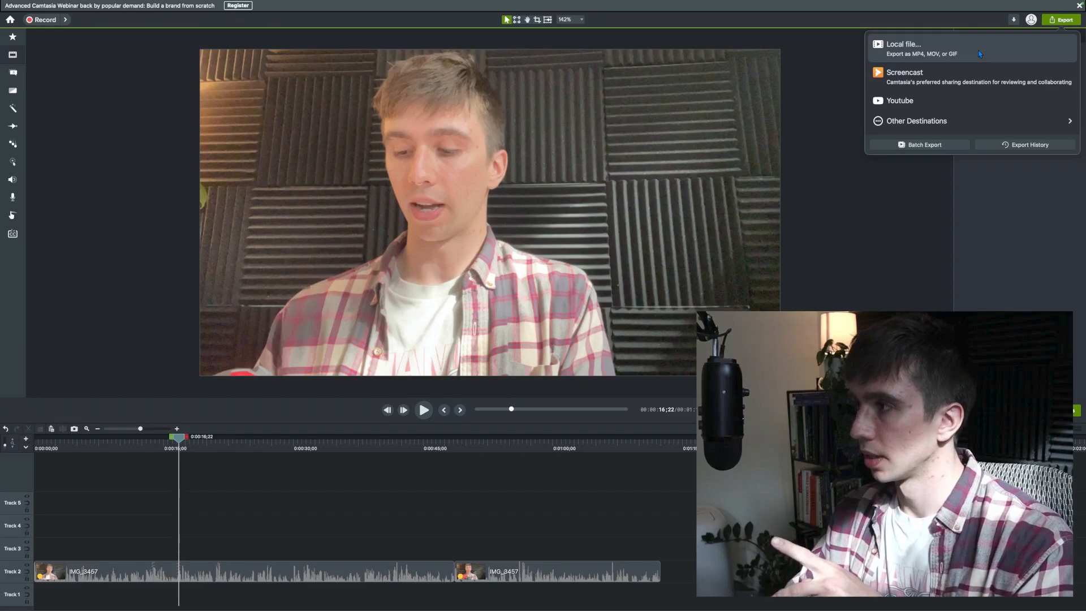
pyautogui.click(813, 48)
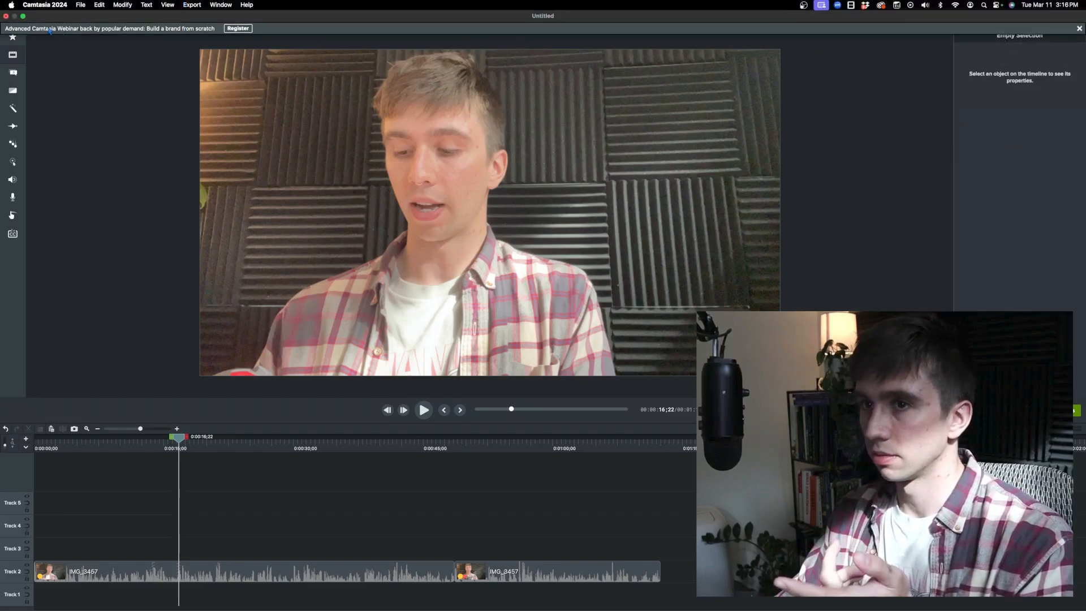
pyautogui.moveTo(24, 17)
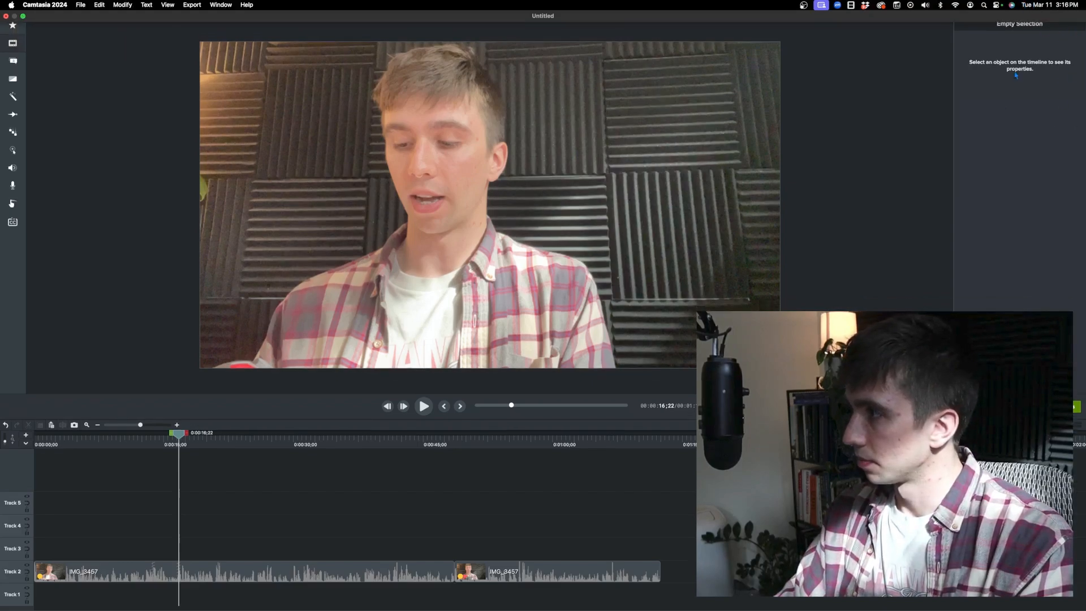
pyautogui.click(1072, 10)
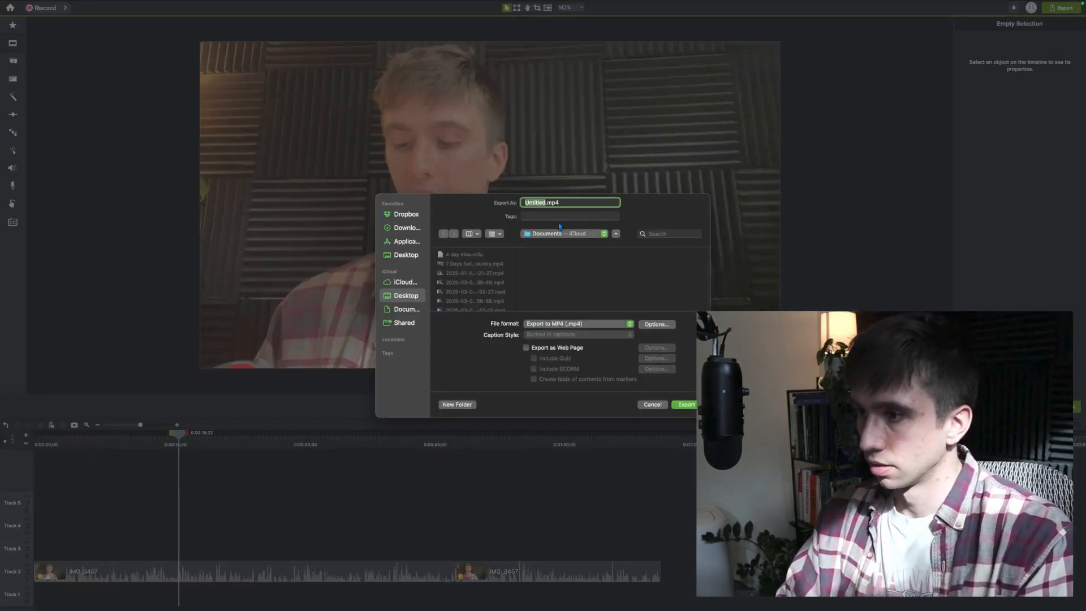
pyautogui.write('video ad')
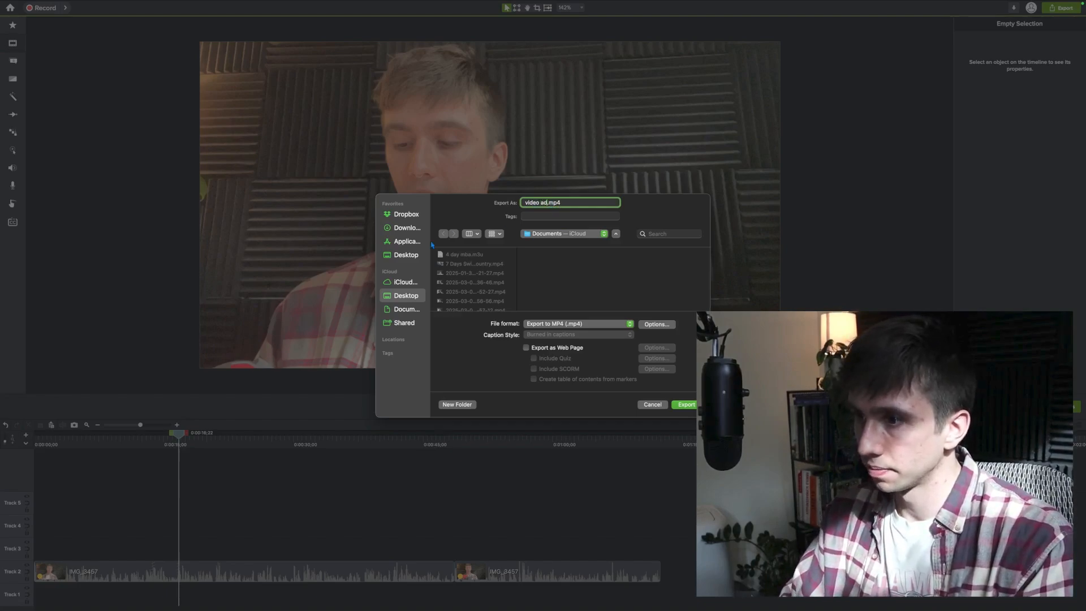
pyautogui.click(413, 244)
pyautogui.click(412, 252)
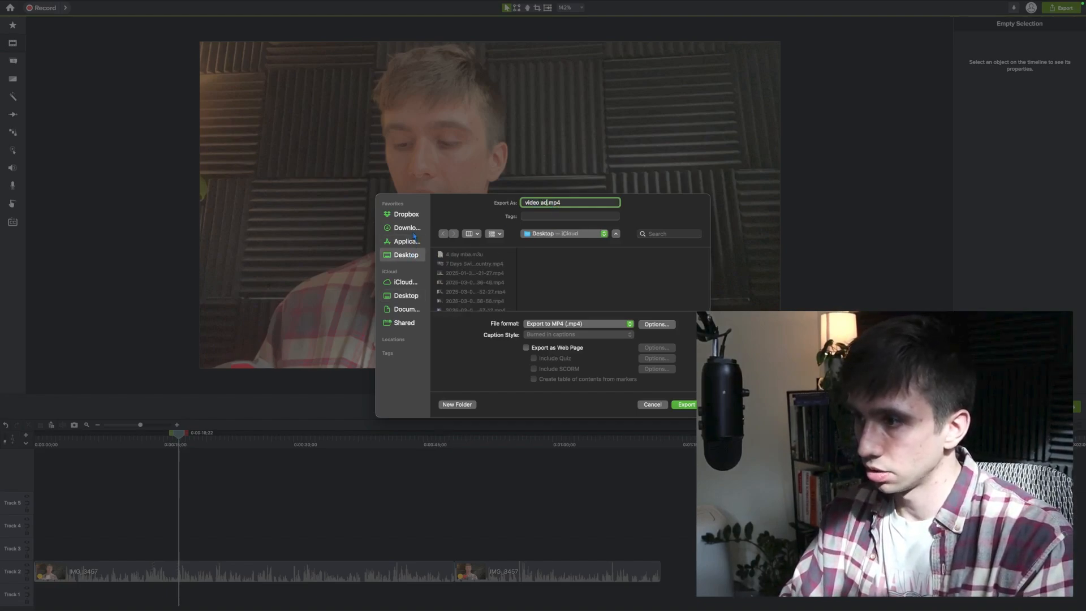
pyautogui.click(682, 406)
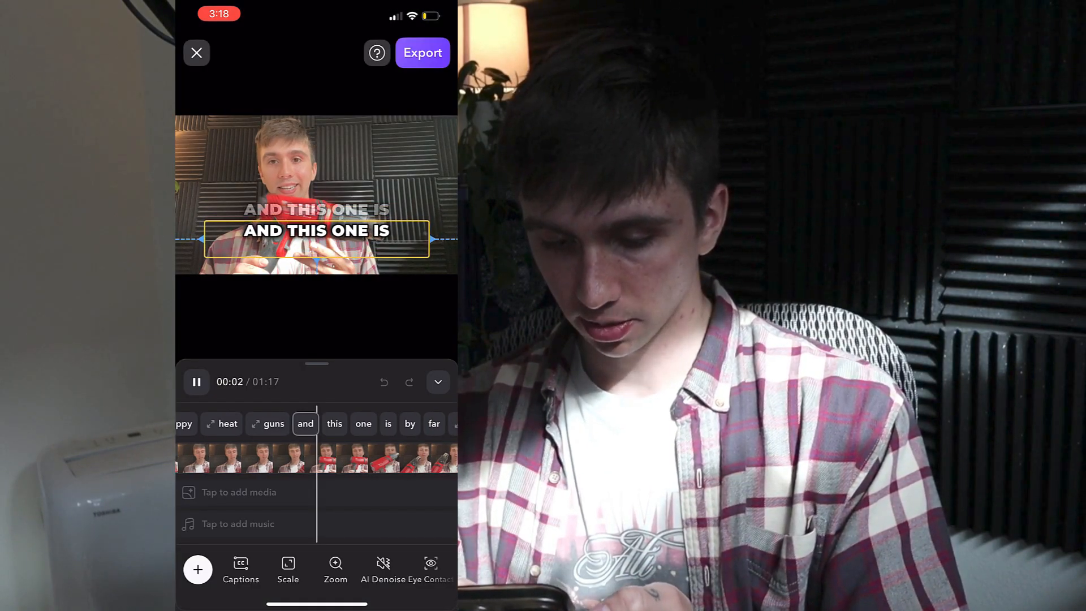
# Step: In the phone's captioning app, reposition the captions lower and to the right so they sit clear of the heat gun
pyautogui.moveTo(317, 210); pyautogui.dragTo(317, 231)
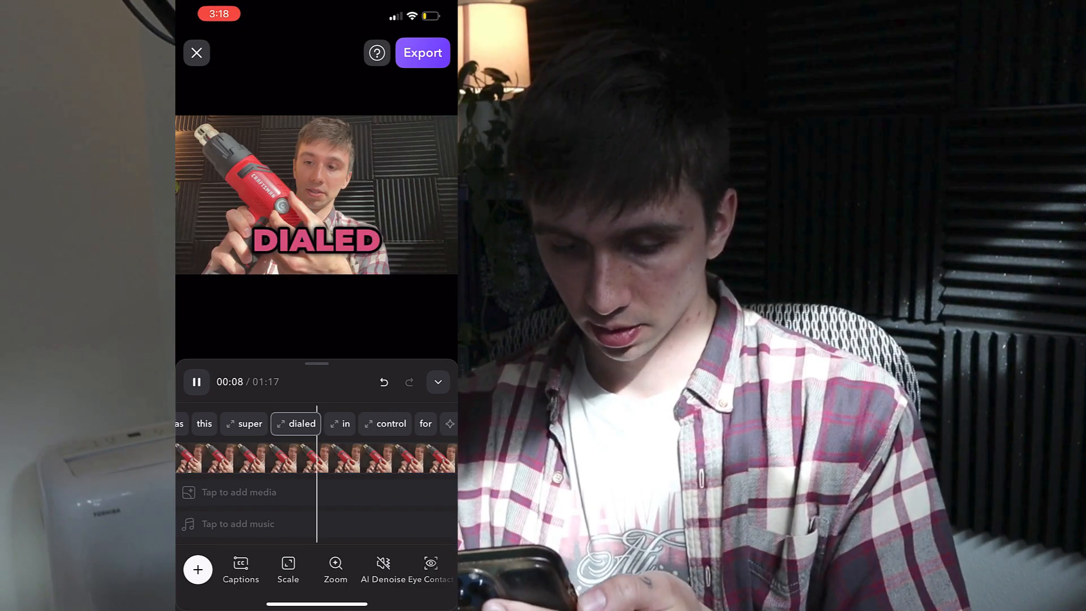
pyautogui.moveTo(317, 240); pyautogui.dragTo(350, 222)
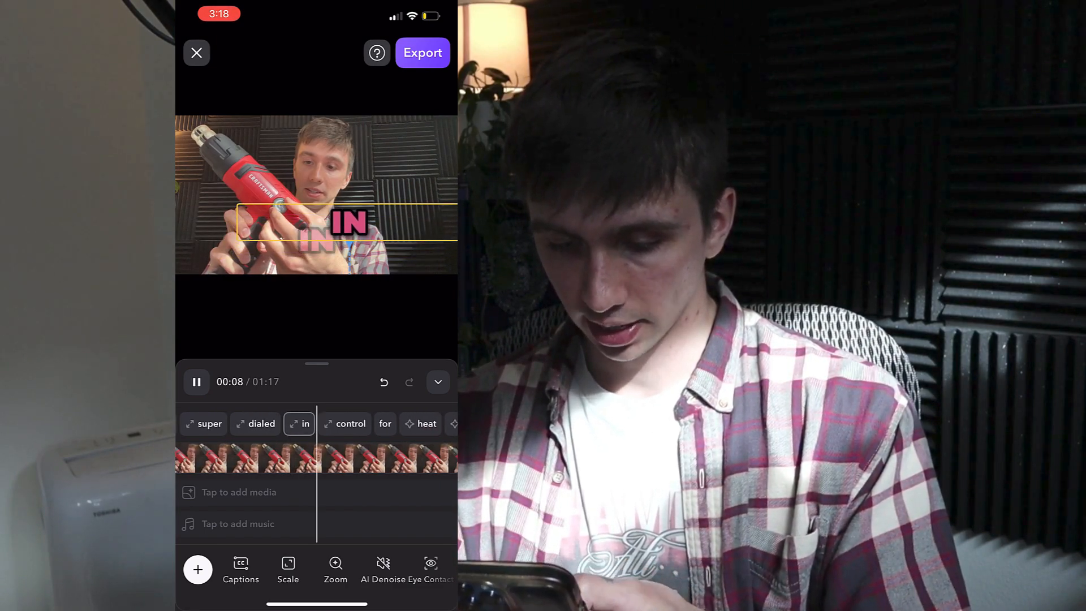
pyautogui.moveTo(457, 240); pyautogui.dragTo(428, 235)
pyautogui.moveTo(349, 222); pyautogui.dragTo(375, 230)
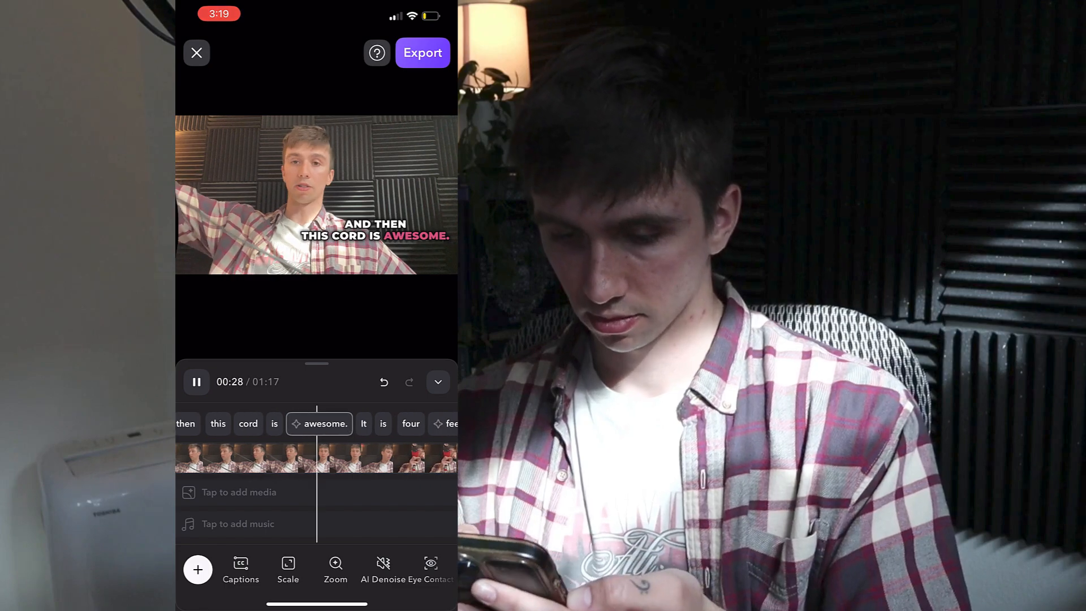
# Step: Pause playback at 00:30 and look through the captions up to 00:45, checking their wording and position against the footage
pyautogui.press('XF86AudioLowerVolume')
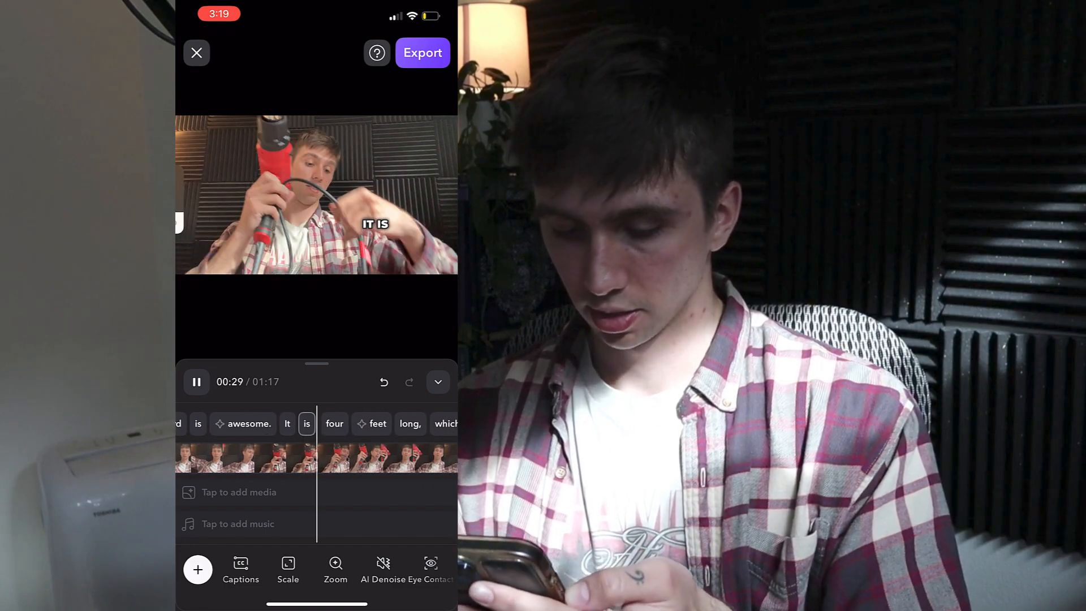
pyautogui.click(422, 52)
pyautogui.click(198, 48)
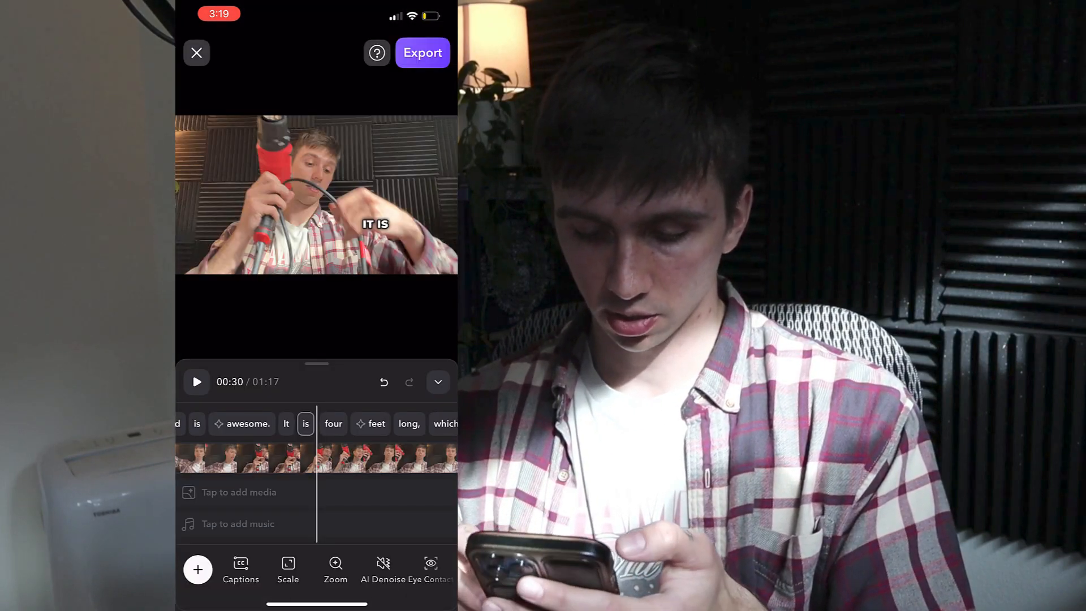
pyautogui.hscroll(10, 316, 458)
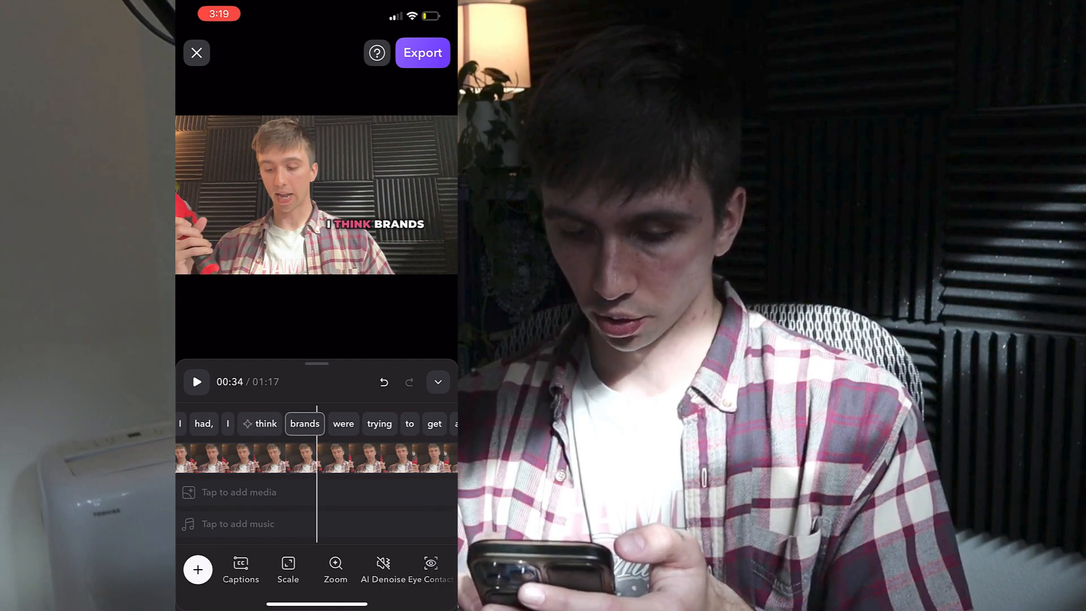
pyautogui.hscroll(10, 316, 458)
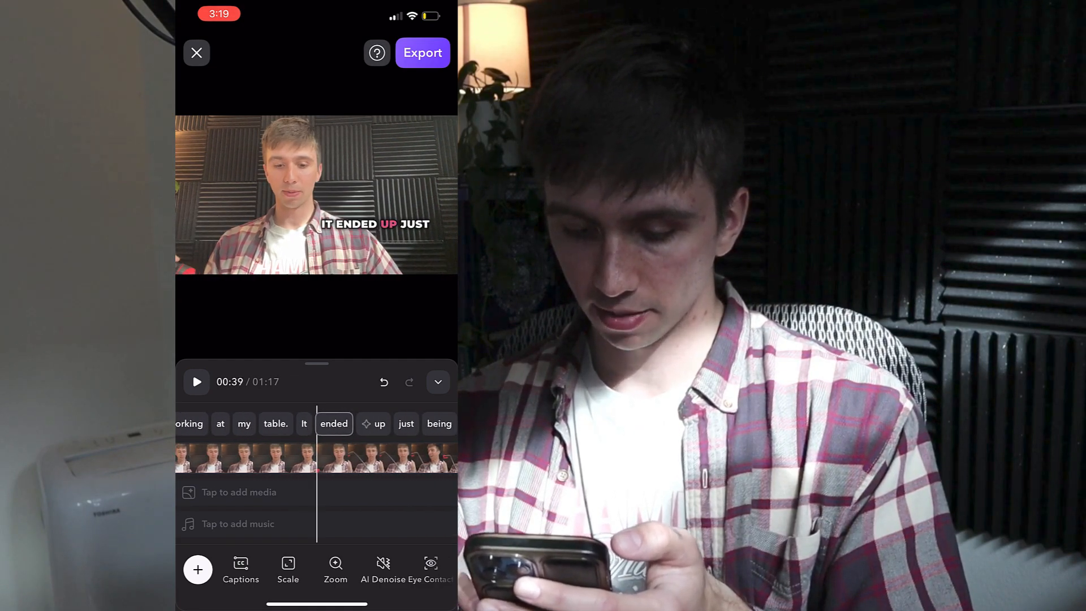
pyautogui.hscroll(6, 317, 458)
pyautogui.hscroll(4, 317, 458)
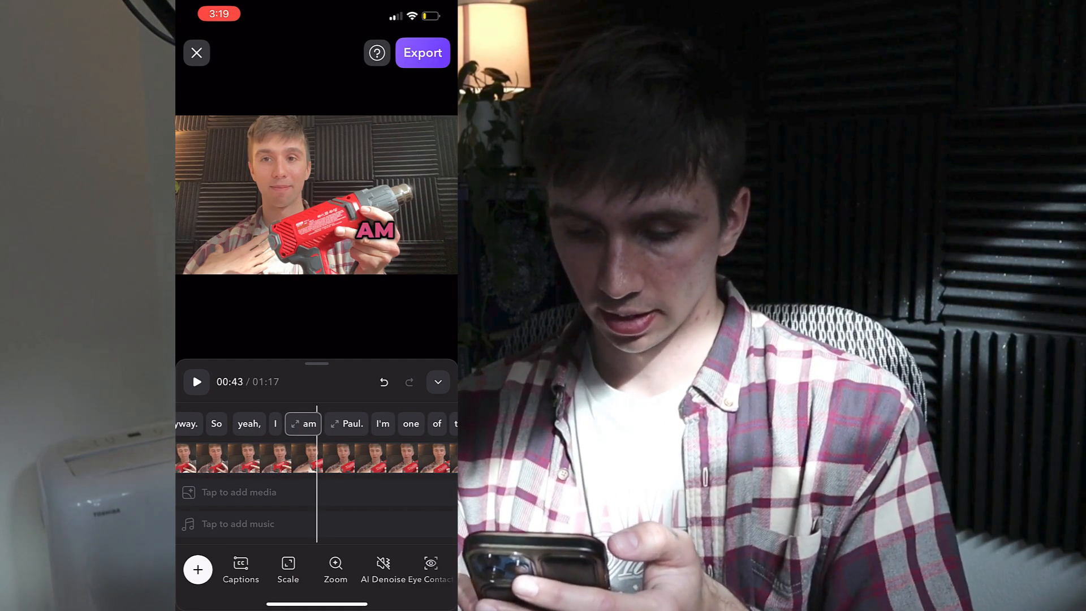
pyautogui.hscroll(3, 316, 458)
pyautogui.hscroll(4, 317, 459)
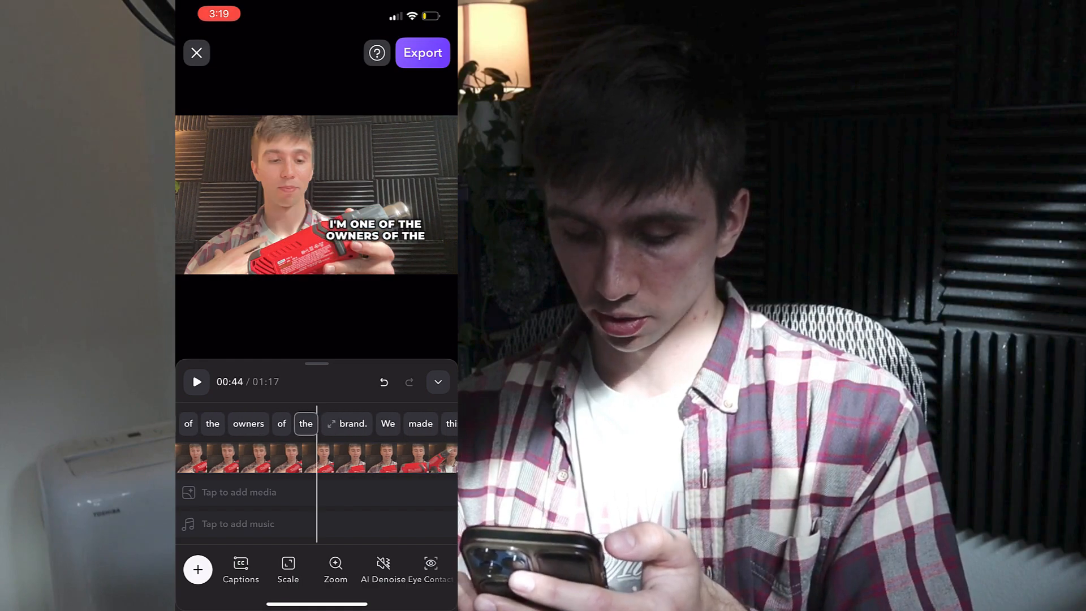
pyautogui.hscroll(1, 317, 458)
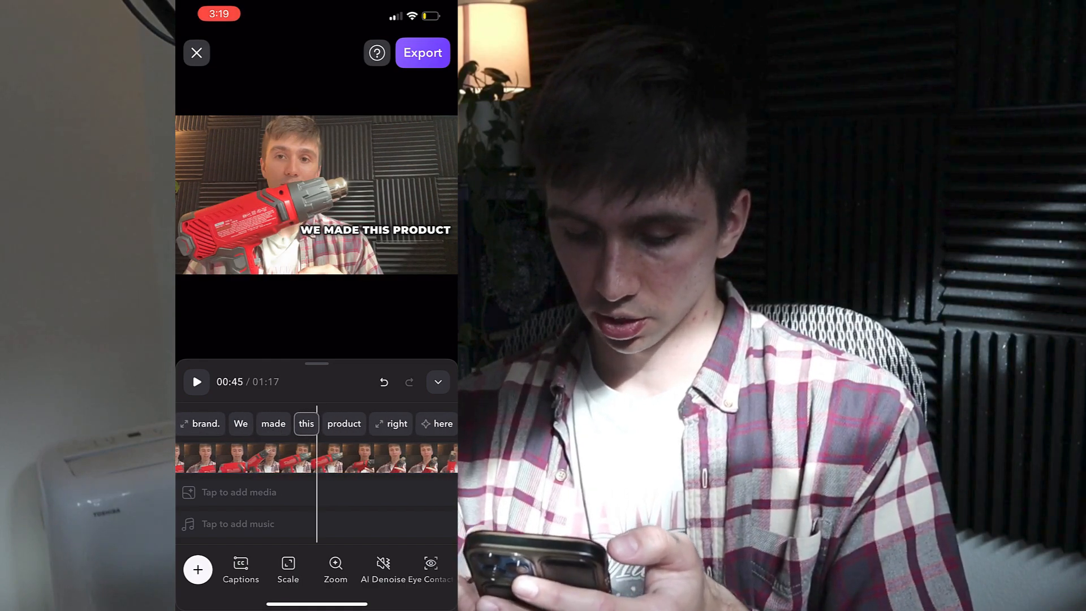
# Step: Supersize the caption word "product" at 00:46, leaving its wording as it is
pyautogui.click(345, 424)
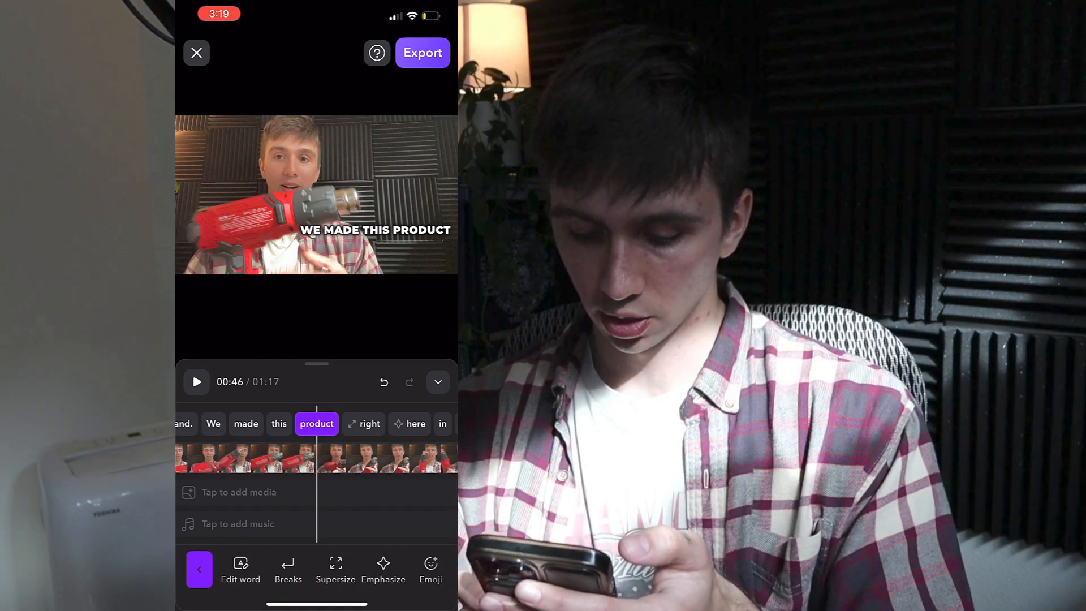
pyautogui.click(240, 568)
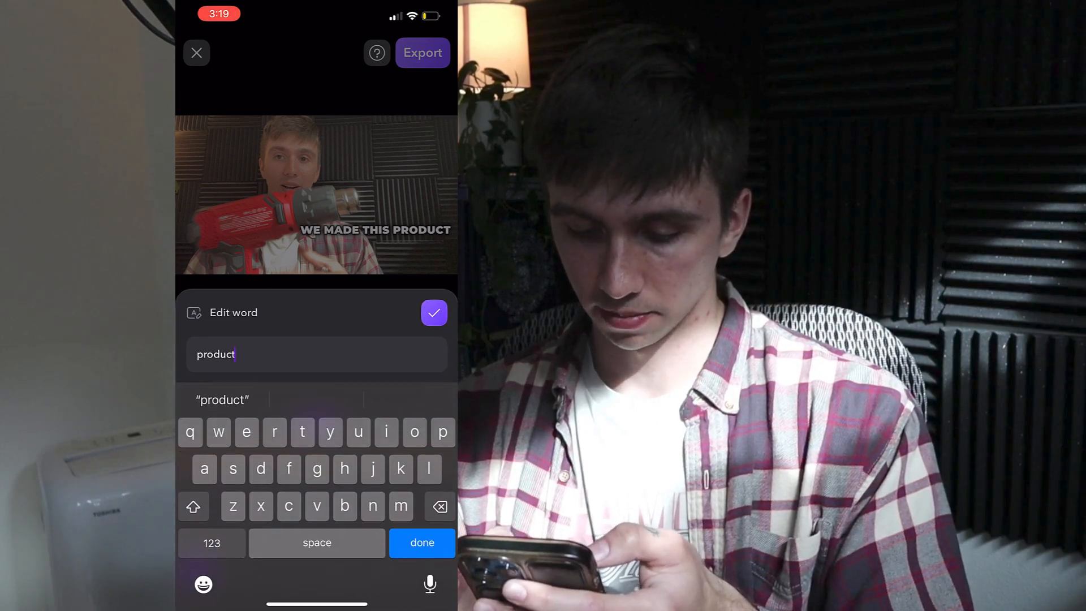
pyautogui.click(434, 313)
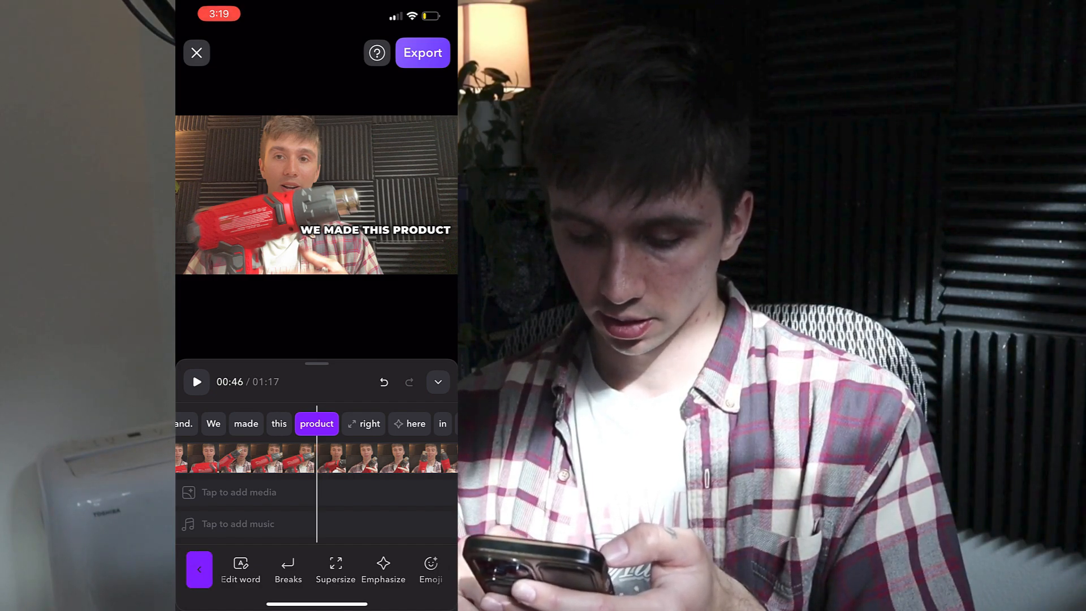
pyautogui.click(335, 568)
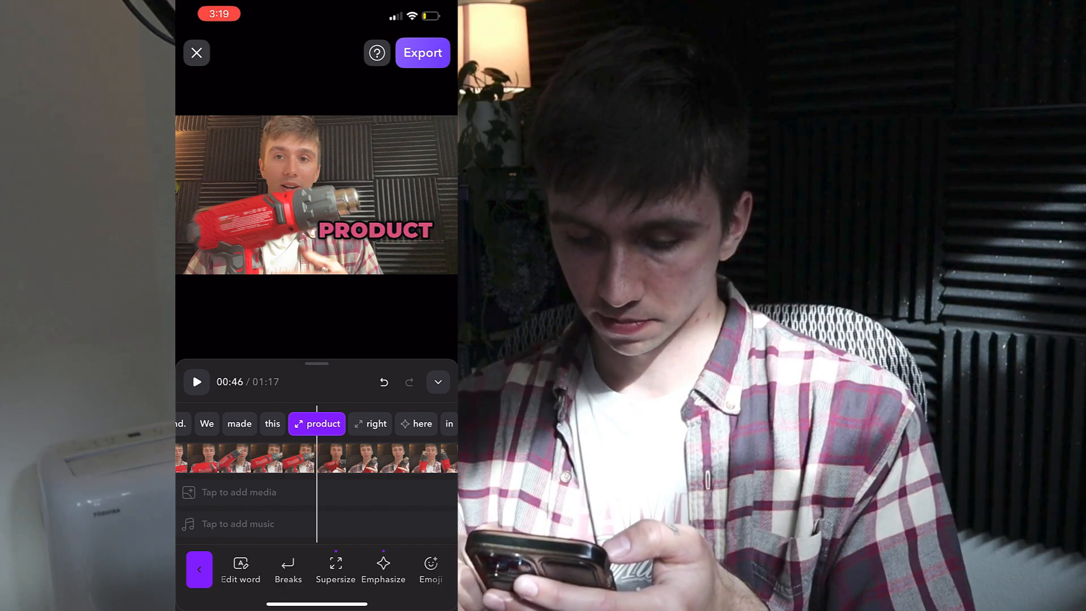
# Step: Check the captions between 00:43 and 00:46 and emphasize the caption word "owners" at 00:44
pyautogui.hscroll(-5, 317, 447)
pyautogui.hscroll(-5, 317, 447)
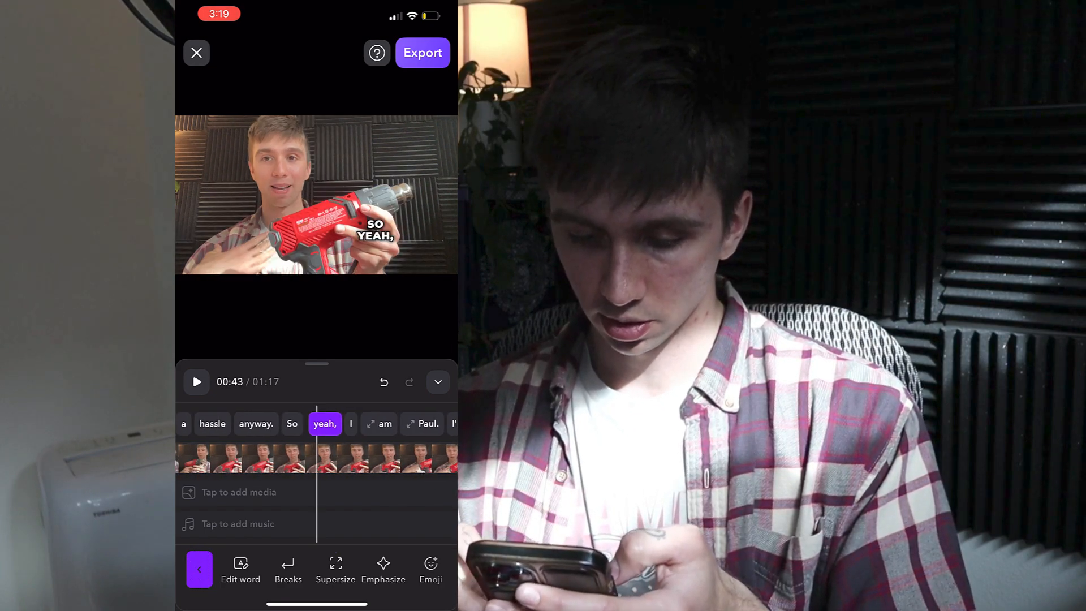
pyautogui.hscroll(2, 317, 447)
pyautogui.hscroll(5, 317, 447)
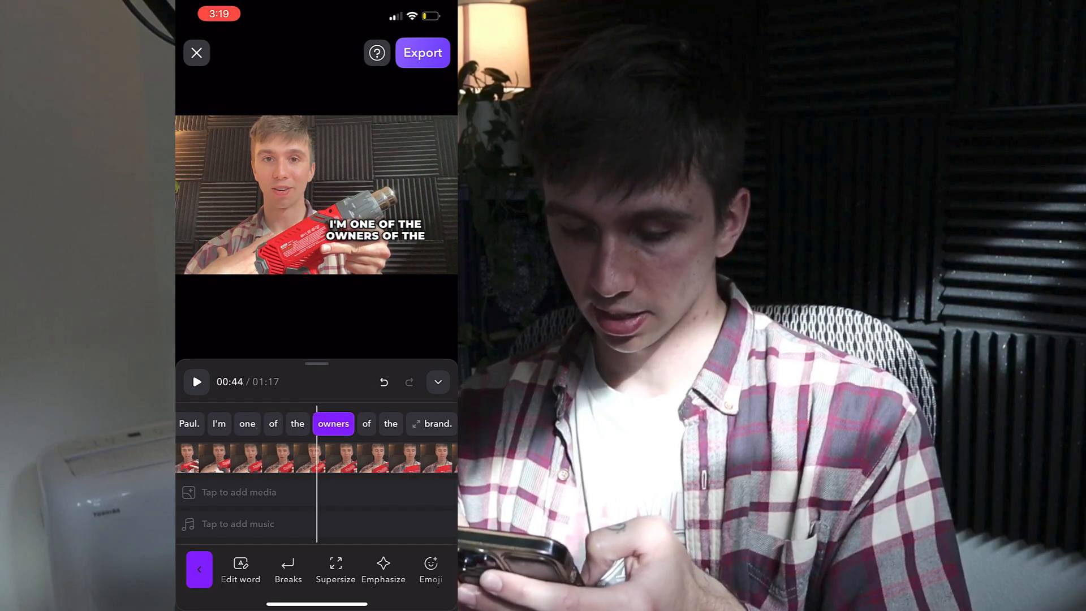
pyautogui.click(384, 569)
pyautogui.hscroll(1, 317, 447)
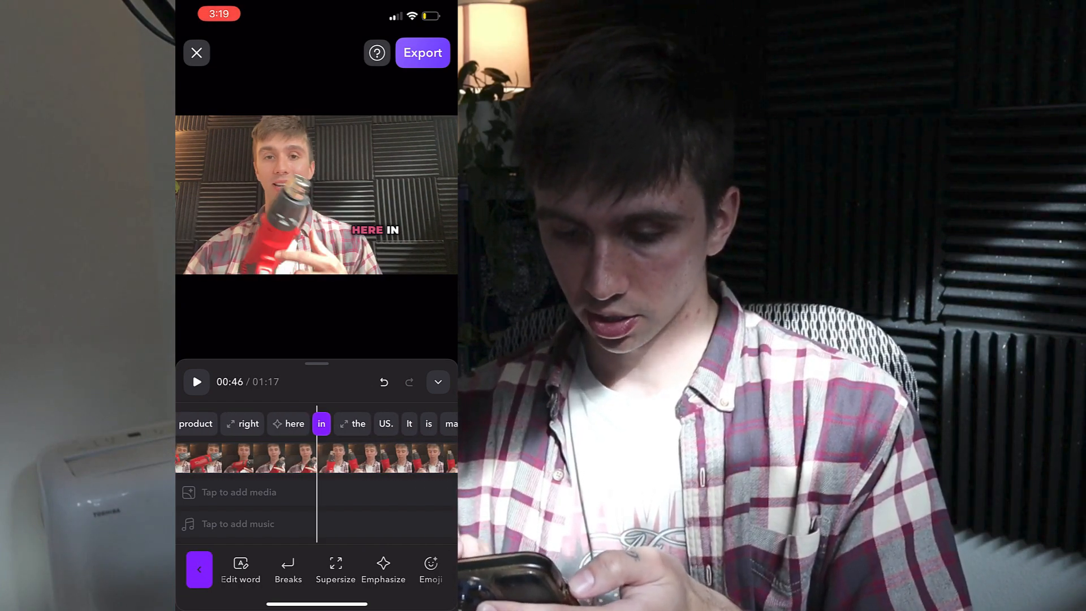
# Step: Export the captioned video to the Camera Roll in HD at 30fps
pyautogui.click(423, 53)
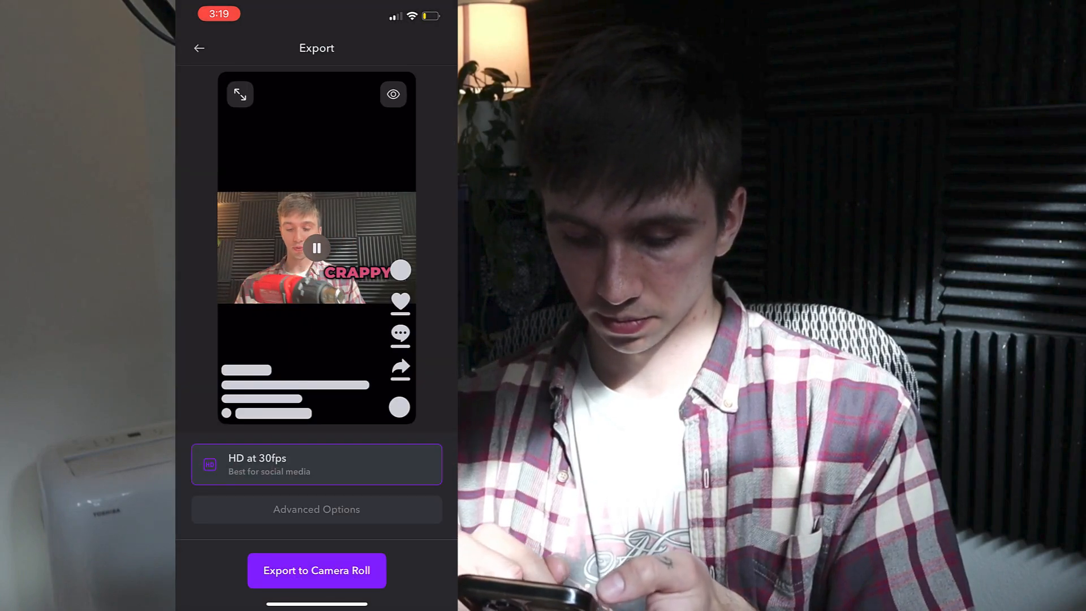
pyautogui.click(317, 571)
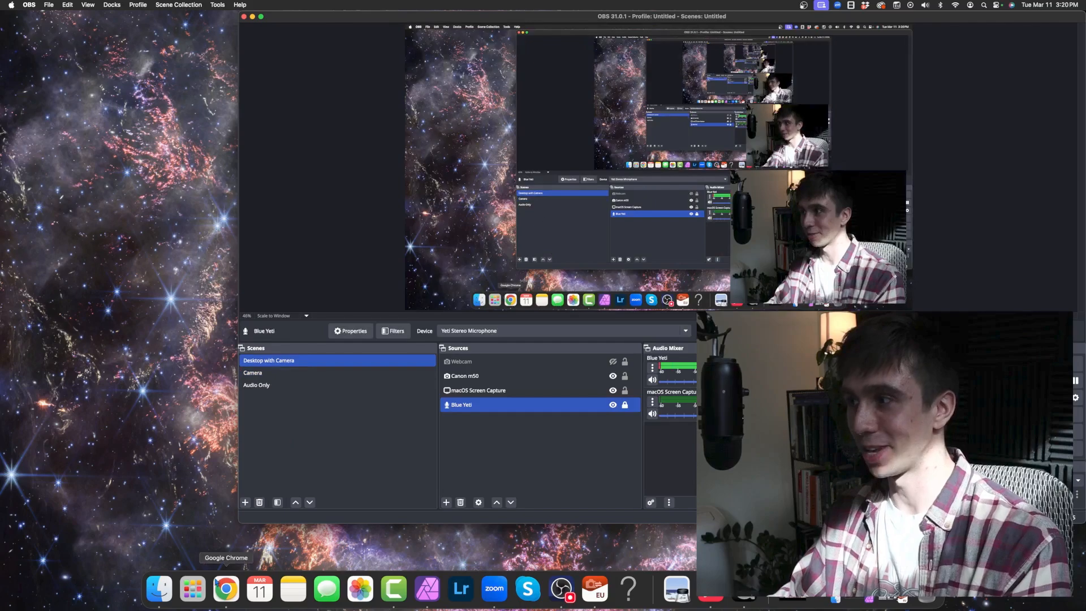
# Step: Switch to Google Chrome on the computer and go to the Creative section of the new campaign's video ad
pyautogui.click(217, 604)
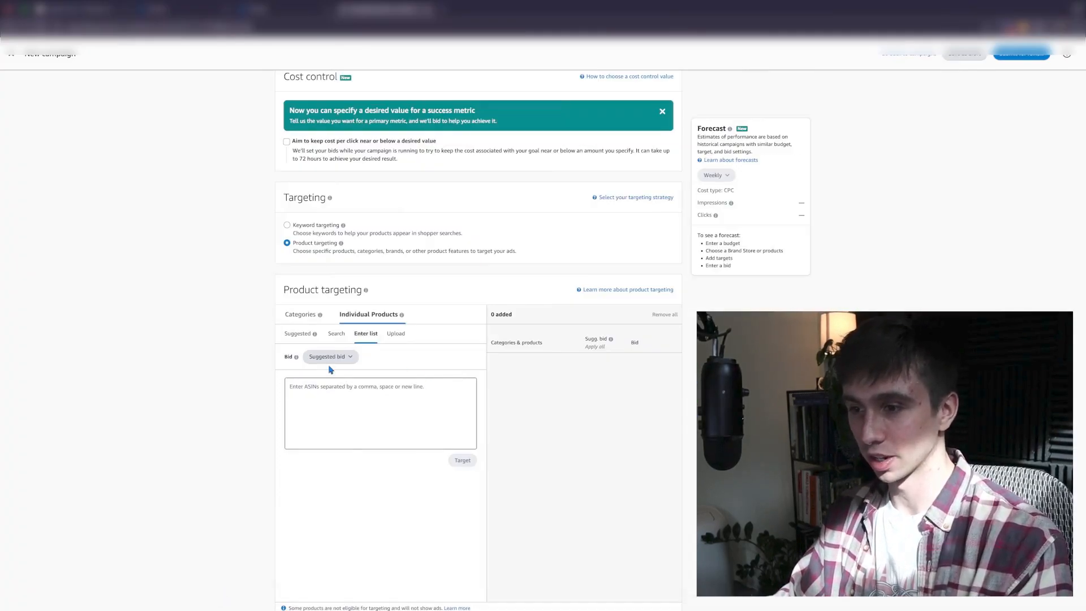
pyautogui.scroll(-10, 404, 366)
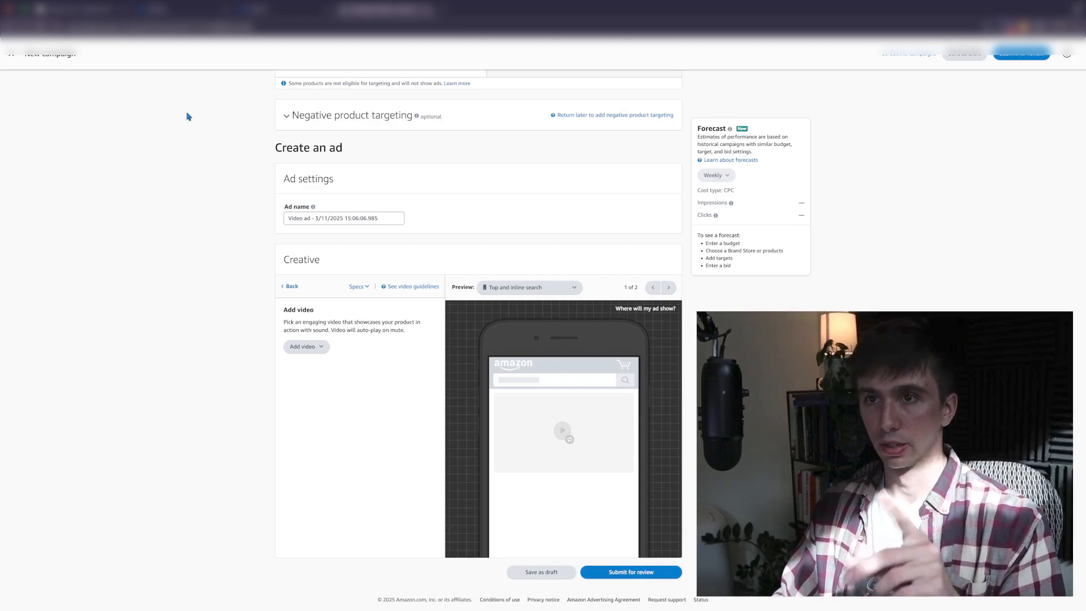
# Step: Return to the Amazon heat gun search results and examine the sponsored and competing product listings
pyautogui.click(76, 10)
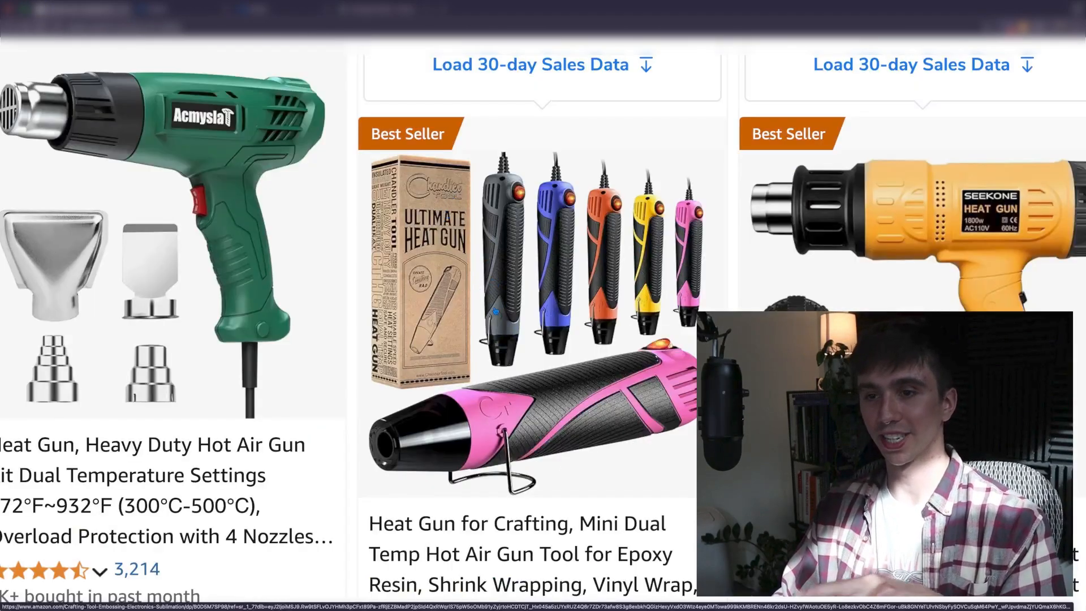
pyautogui.scroll(-10, 495, 311)
pyautogui.scroll(9, 521, 312)
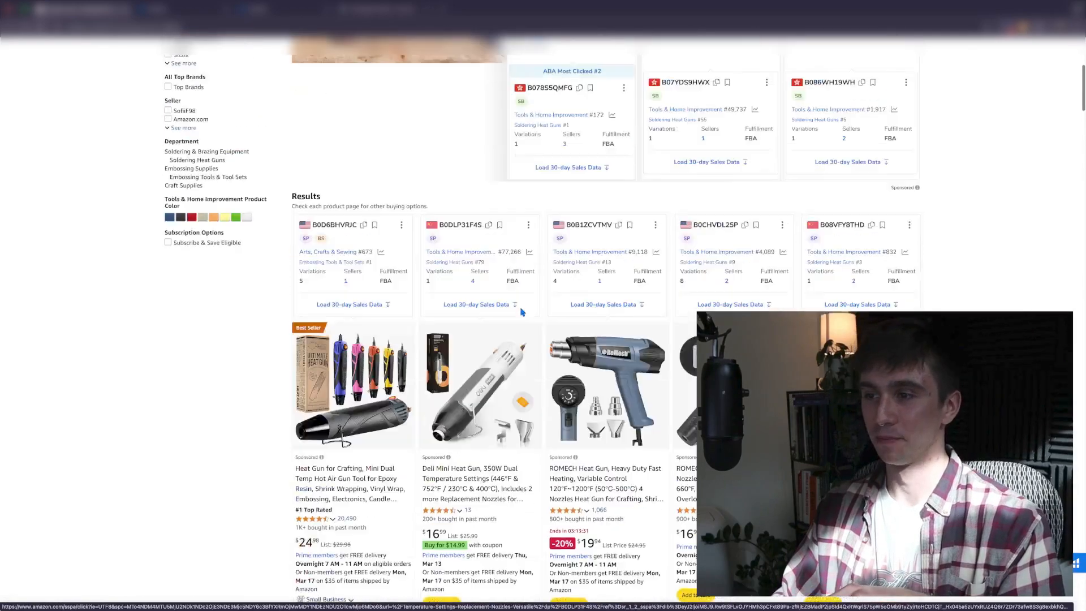
pyautogui.scroll(2, 521, 311)
pyautogui.scroll(-2, 537, 339)
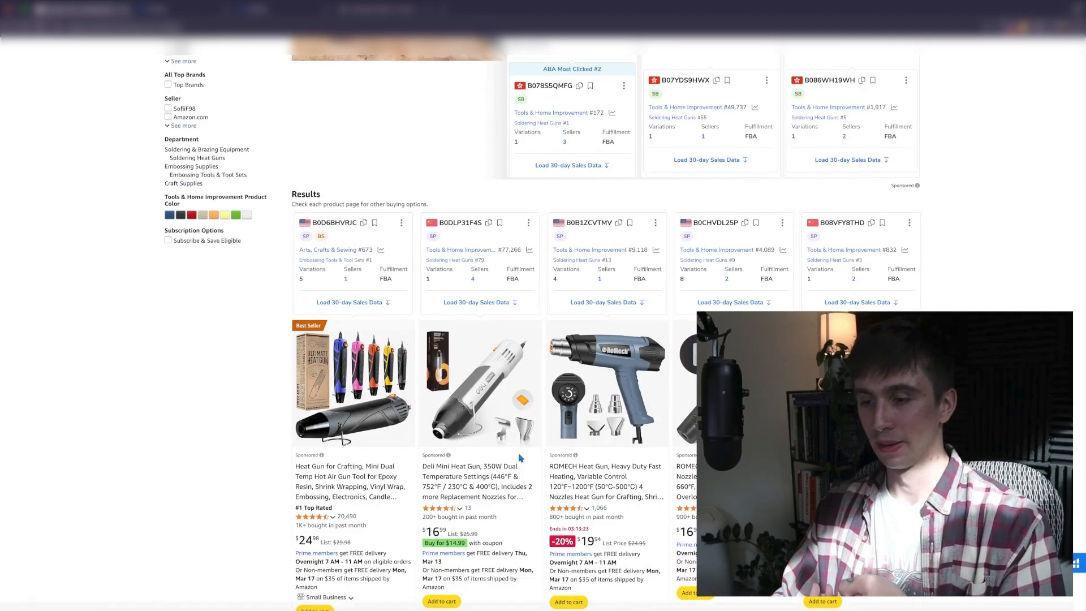
pyautogui.moveTo(537, 609)
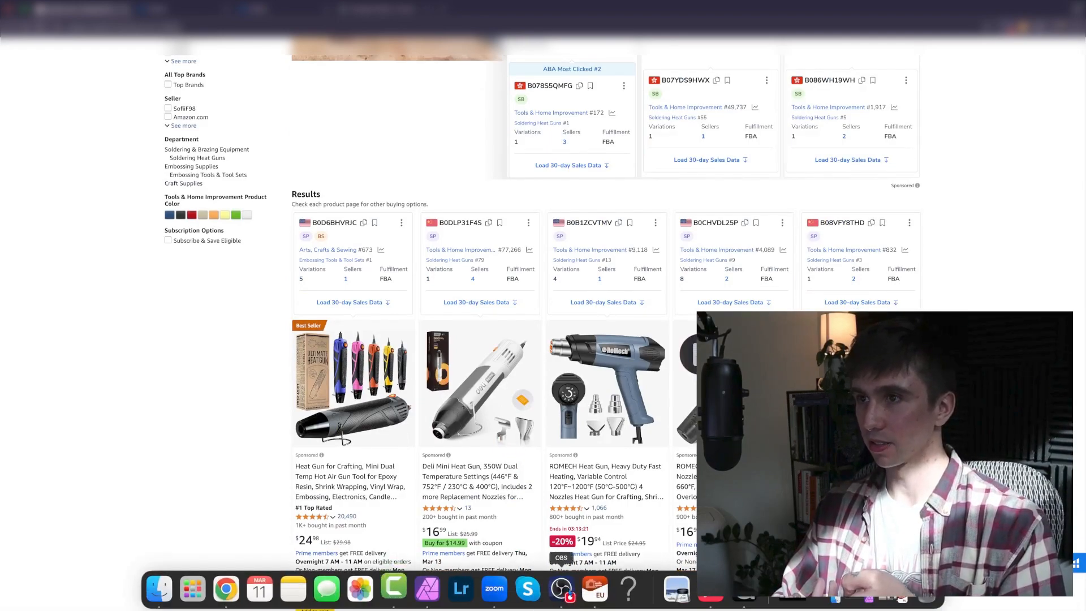
pyautogui.click(561, 588)
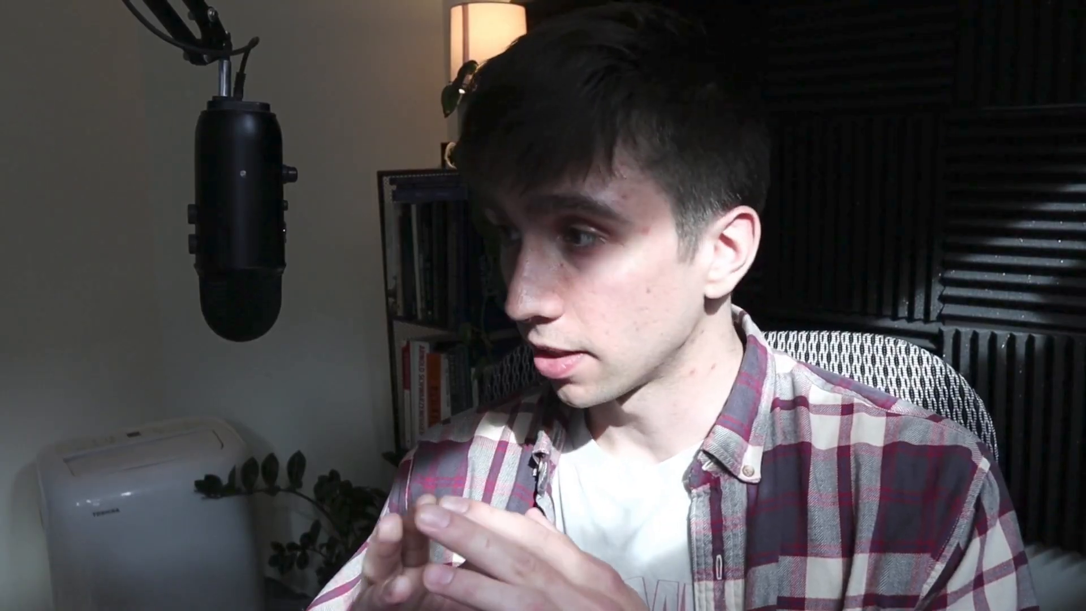